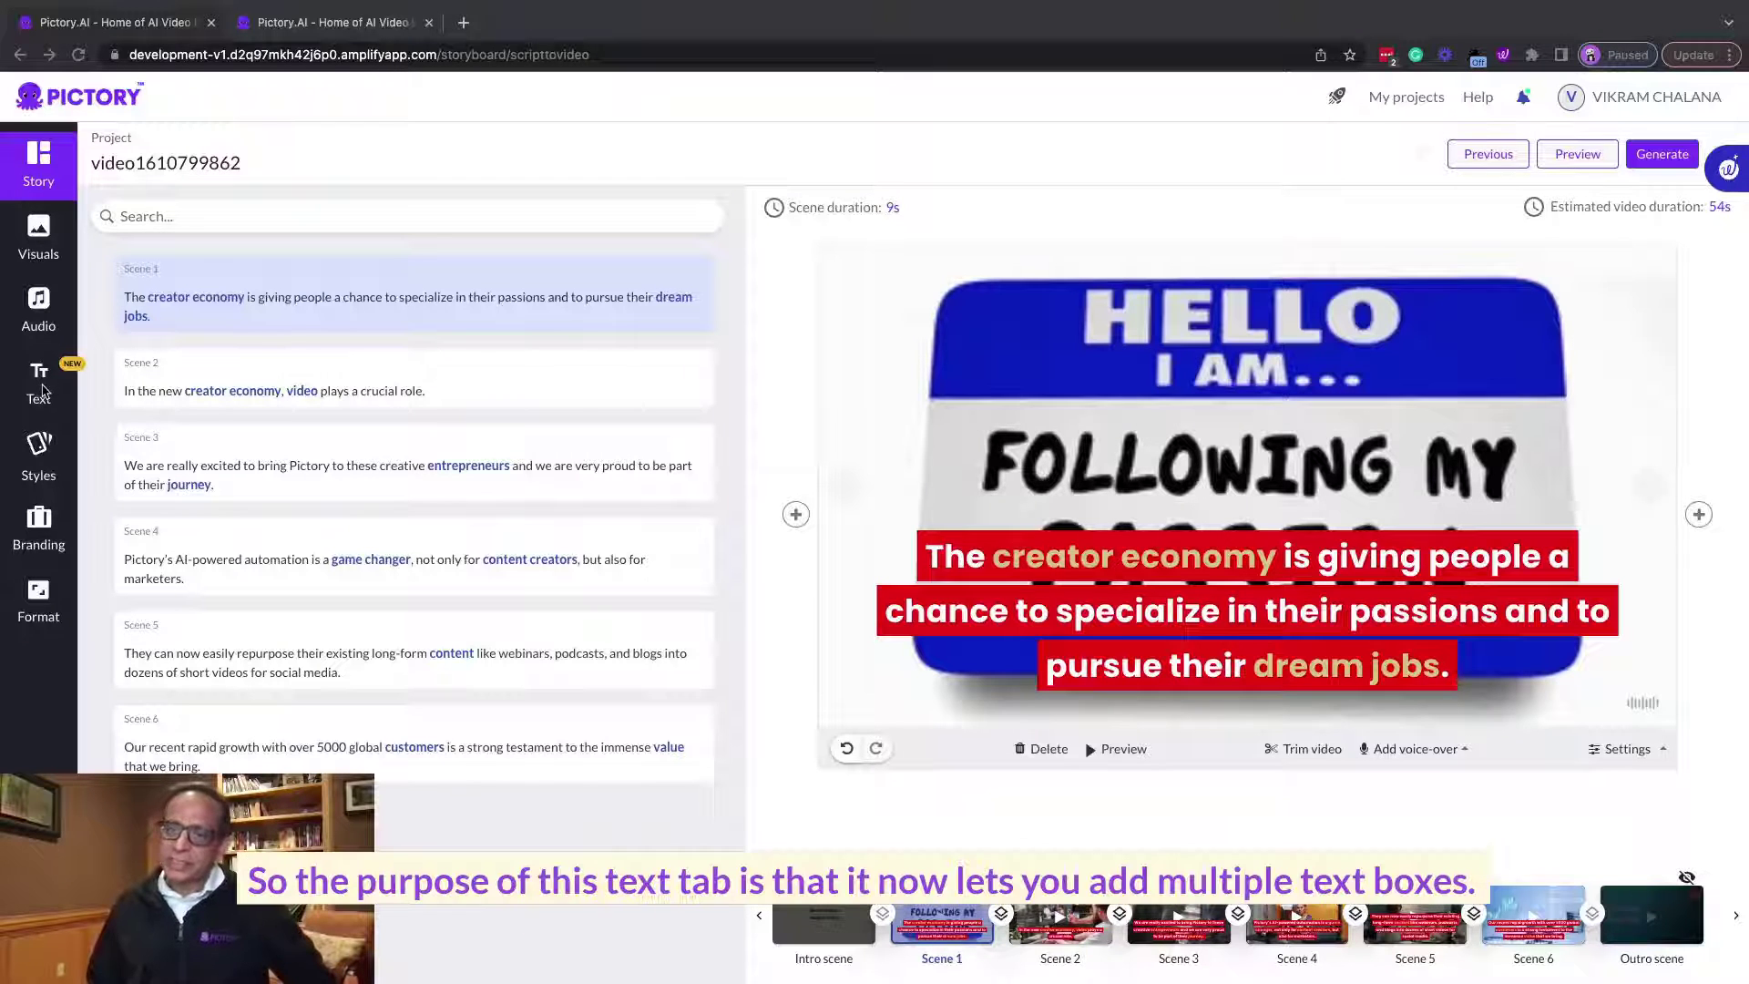
- Bring up the Text panel with its heading, subheading and body text options
left_click(39, 385)
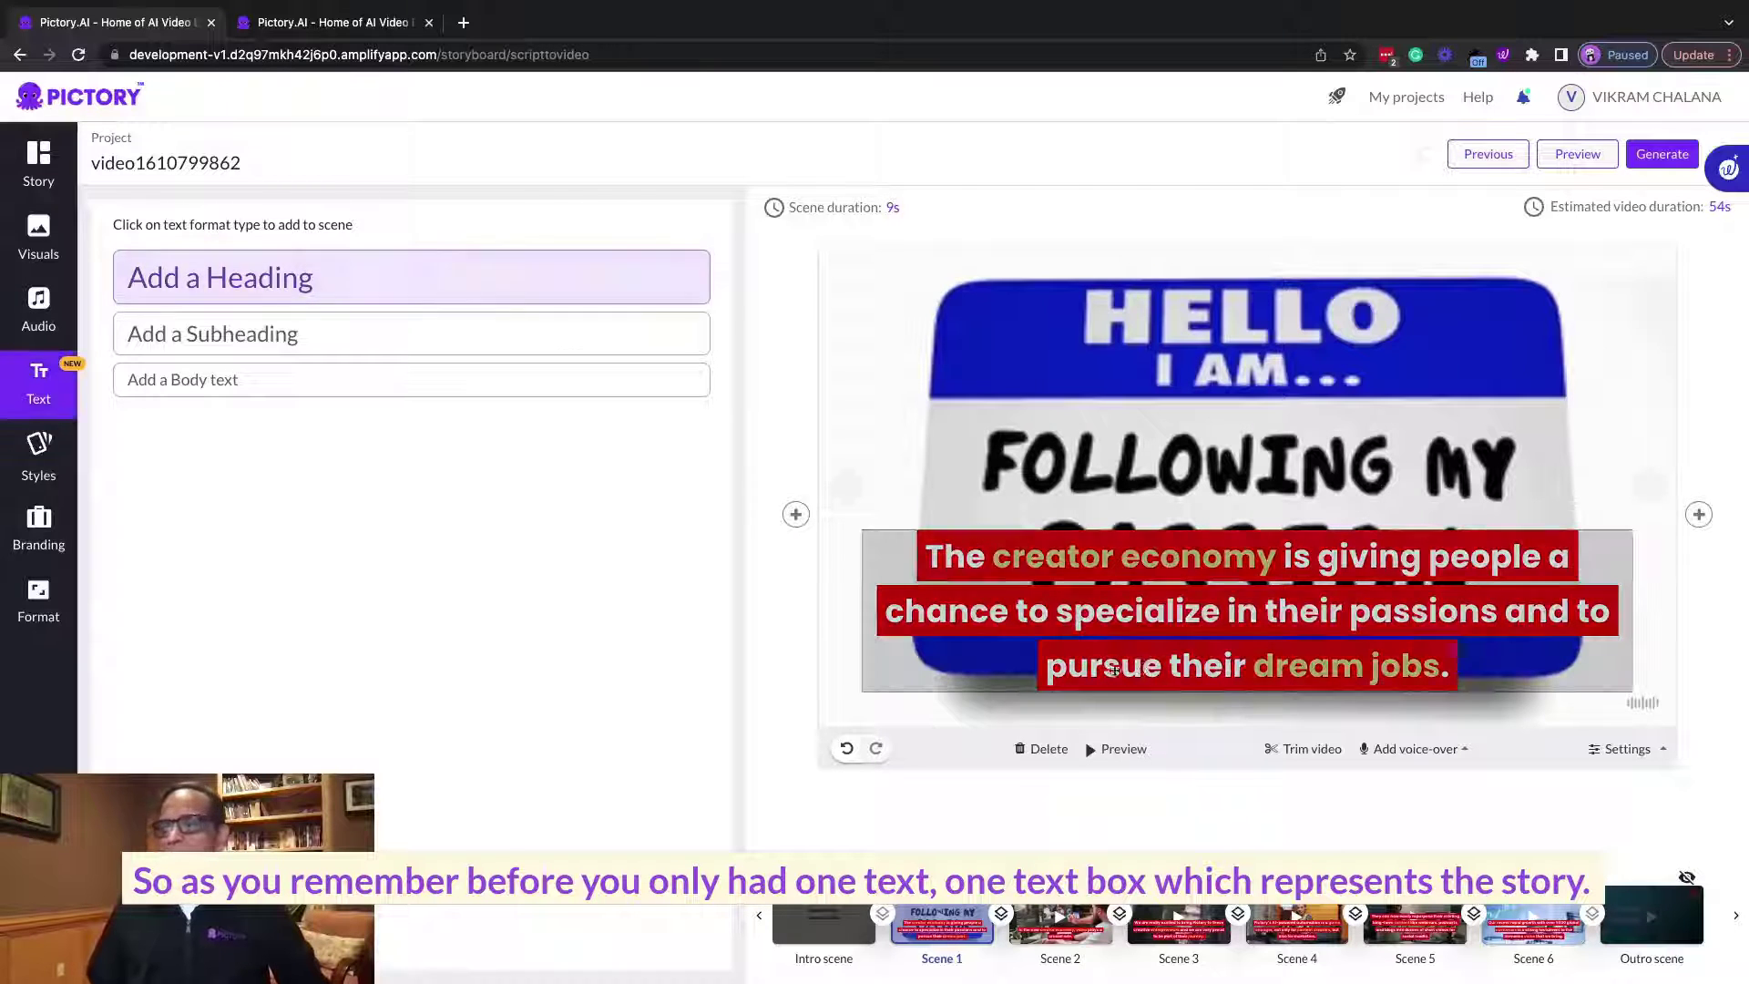
- Add placeholder heading, subheading and body text boxes to Scene 1, then move to Scene 2
left_click(1076, 915)
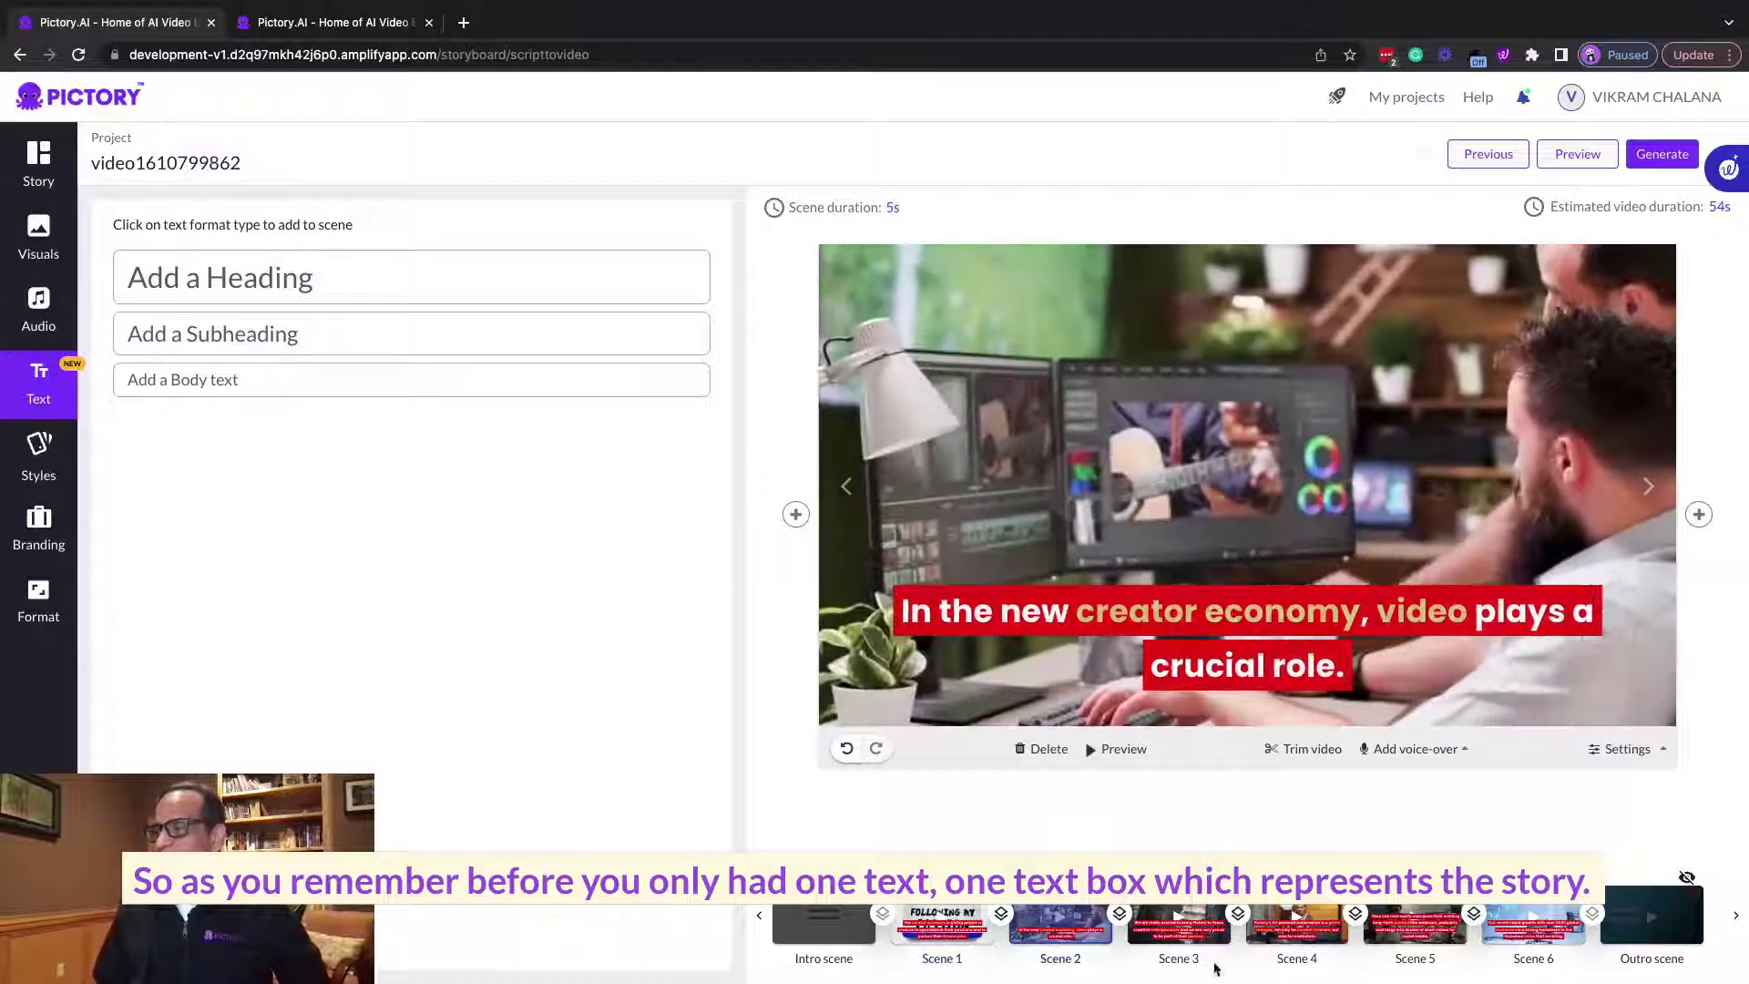
left_click(1179, 920)
left_click(957, 922)
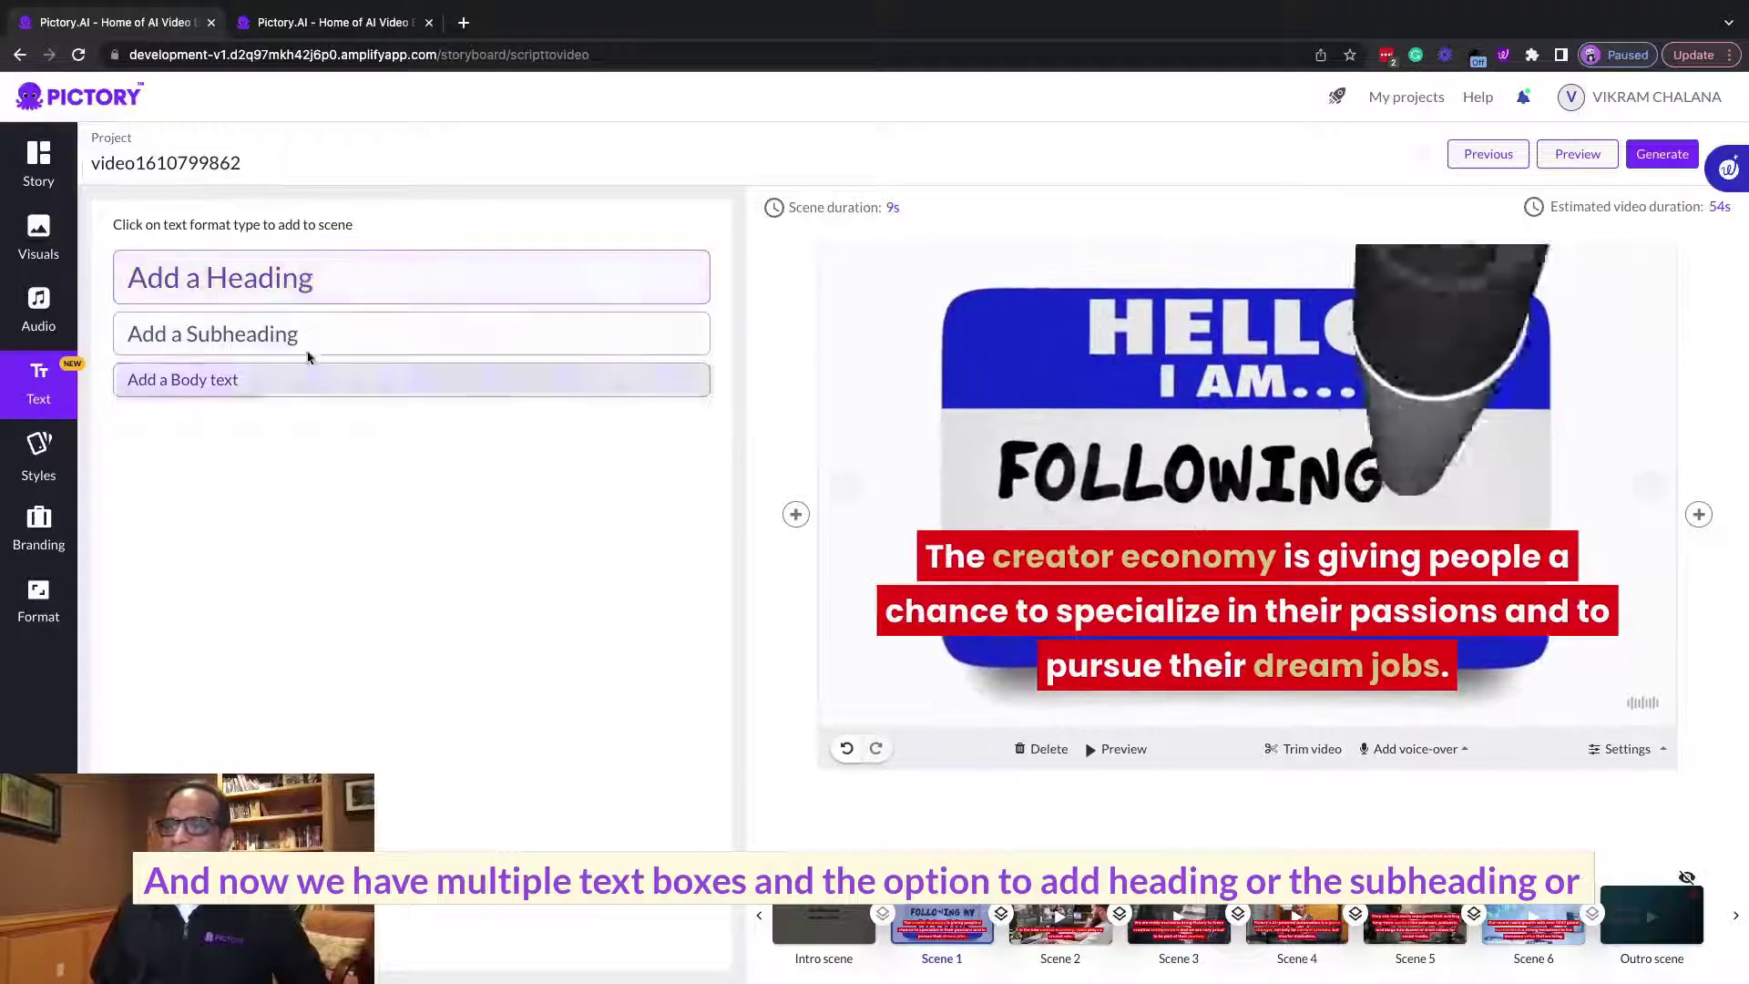
left_click(296, 283)
left_click(292, 330)
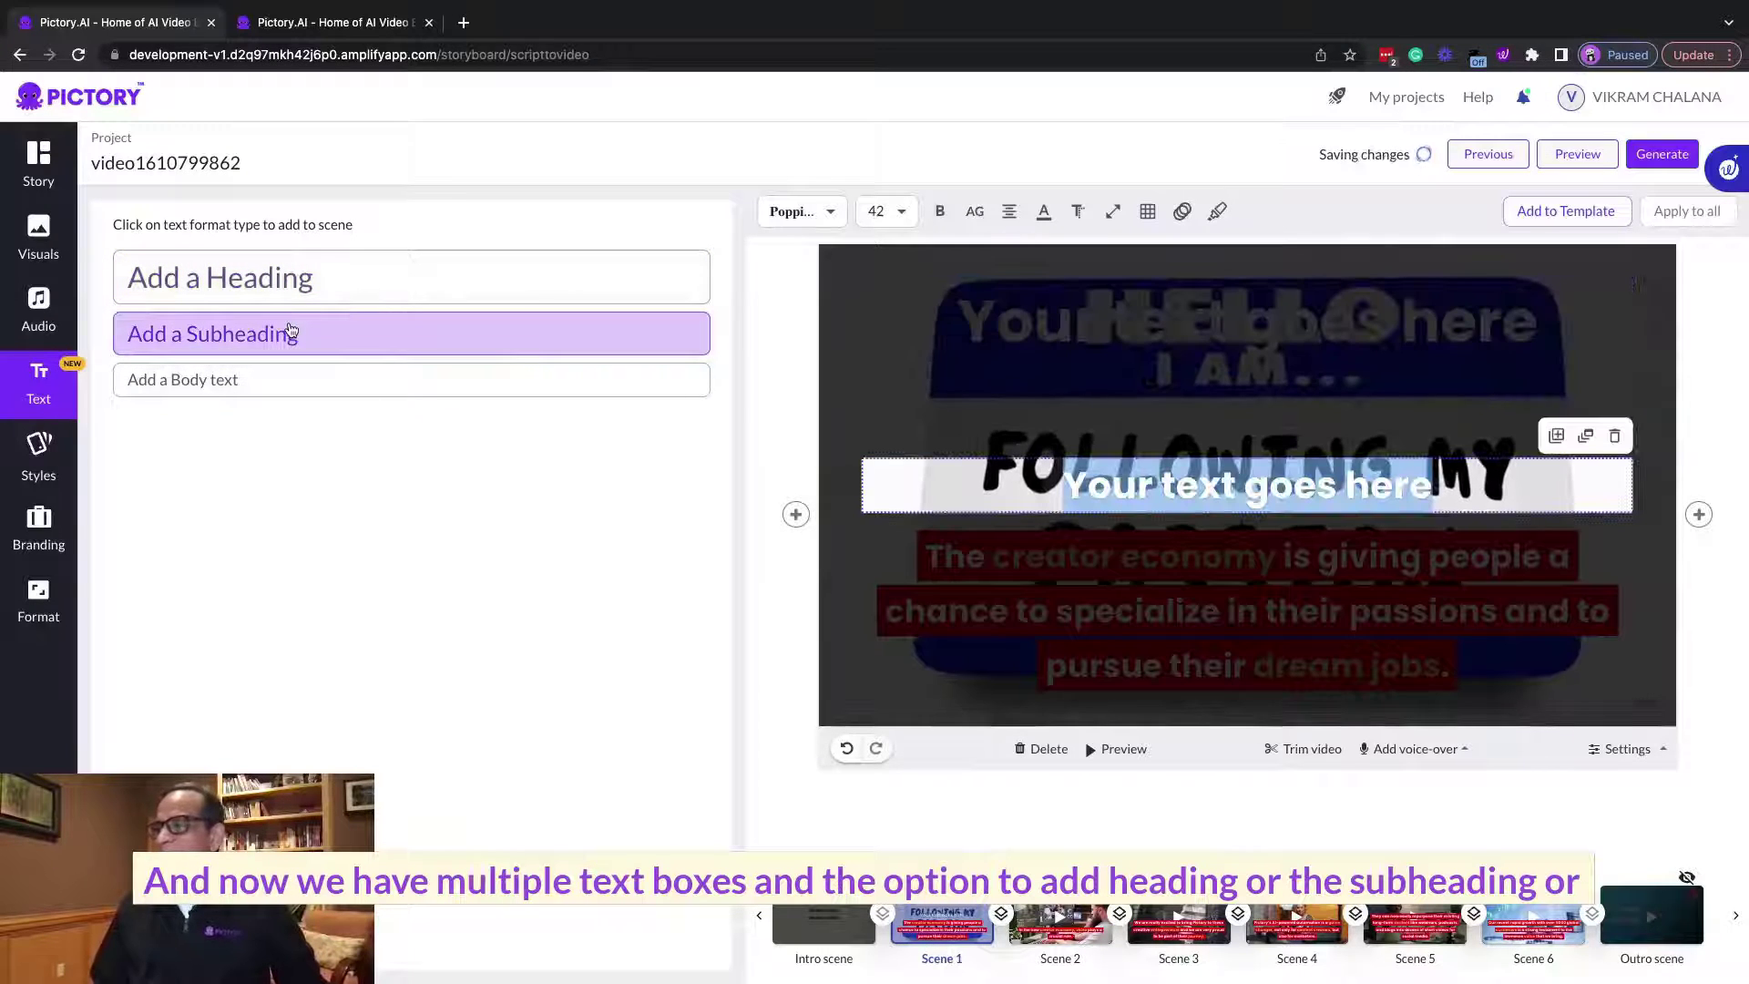
left_click(270, 383)
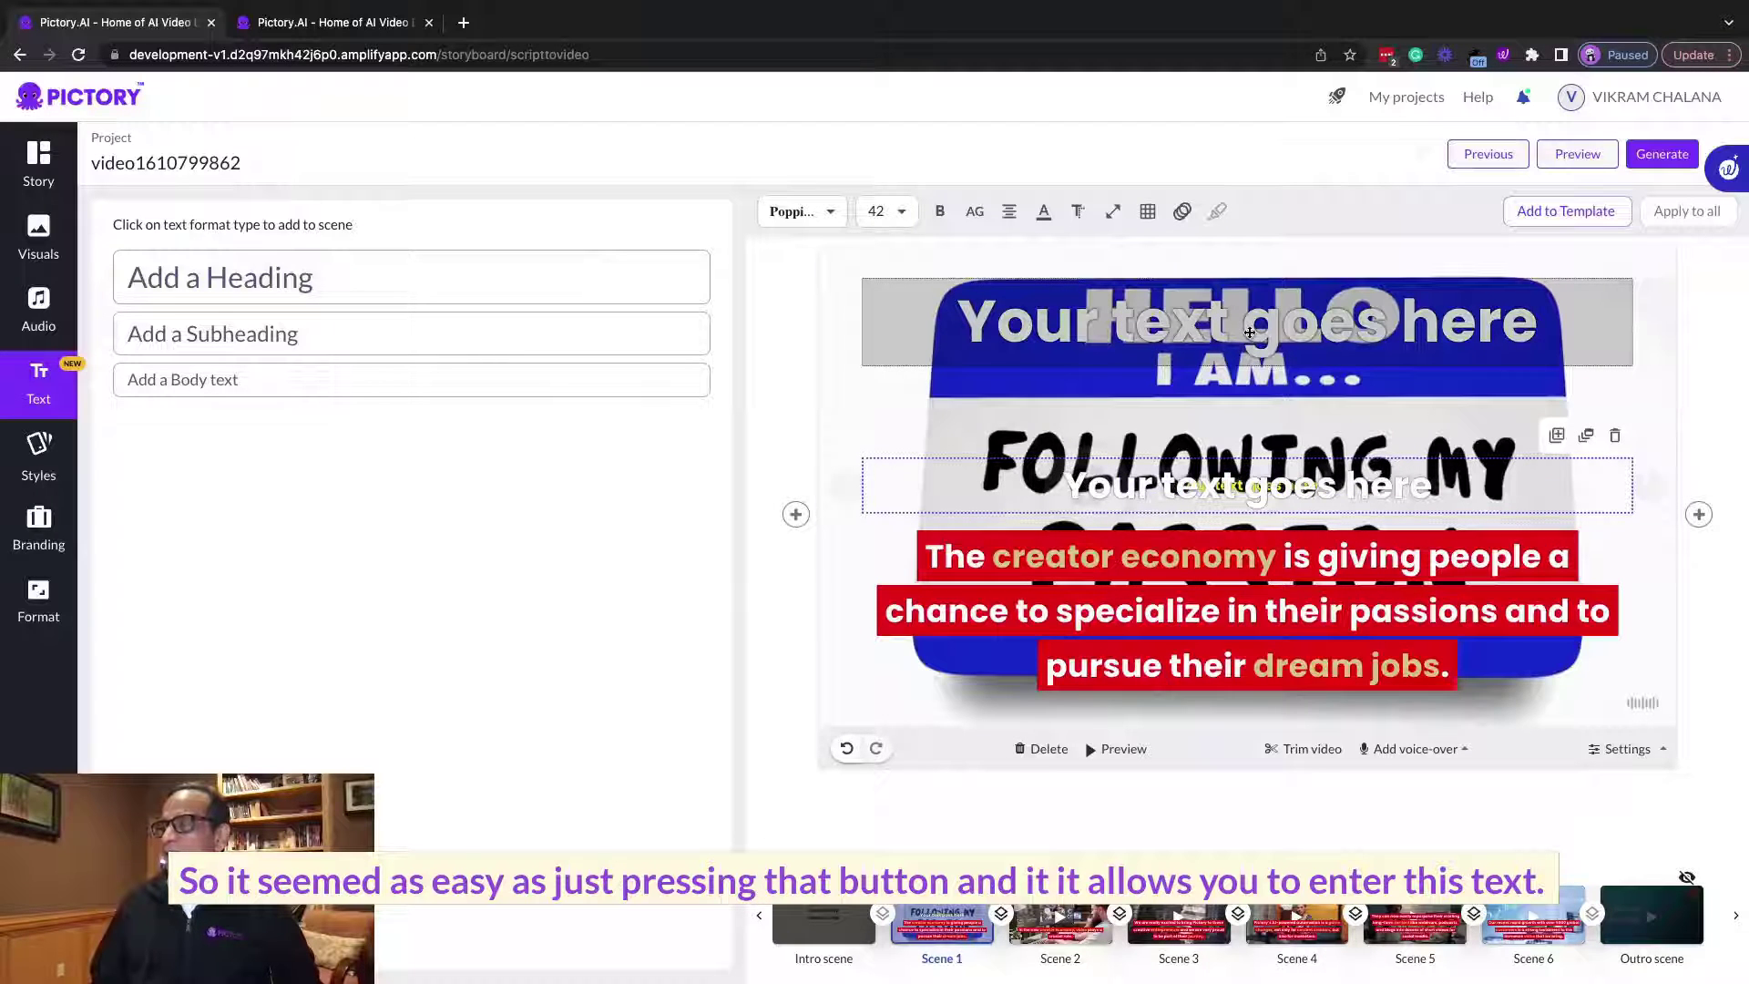
left_click(1705, 492)
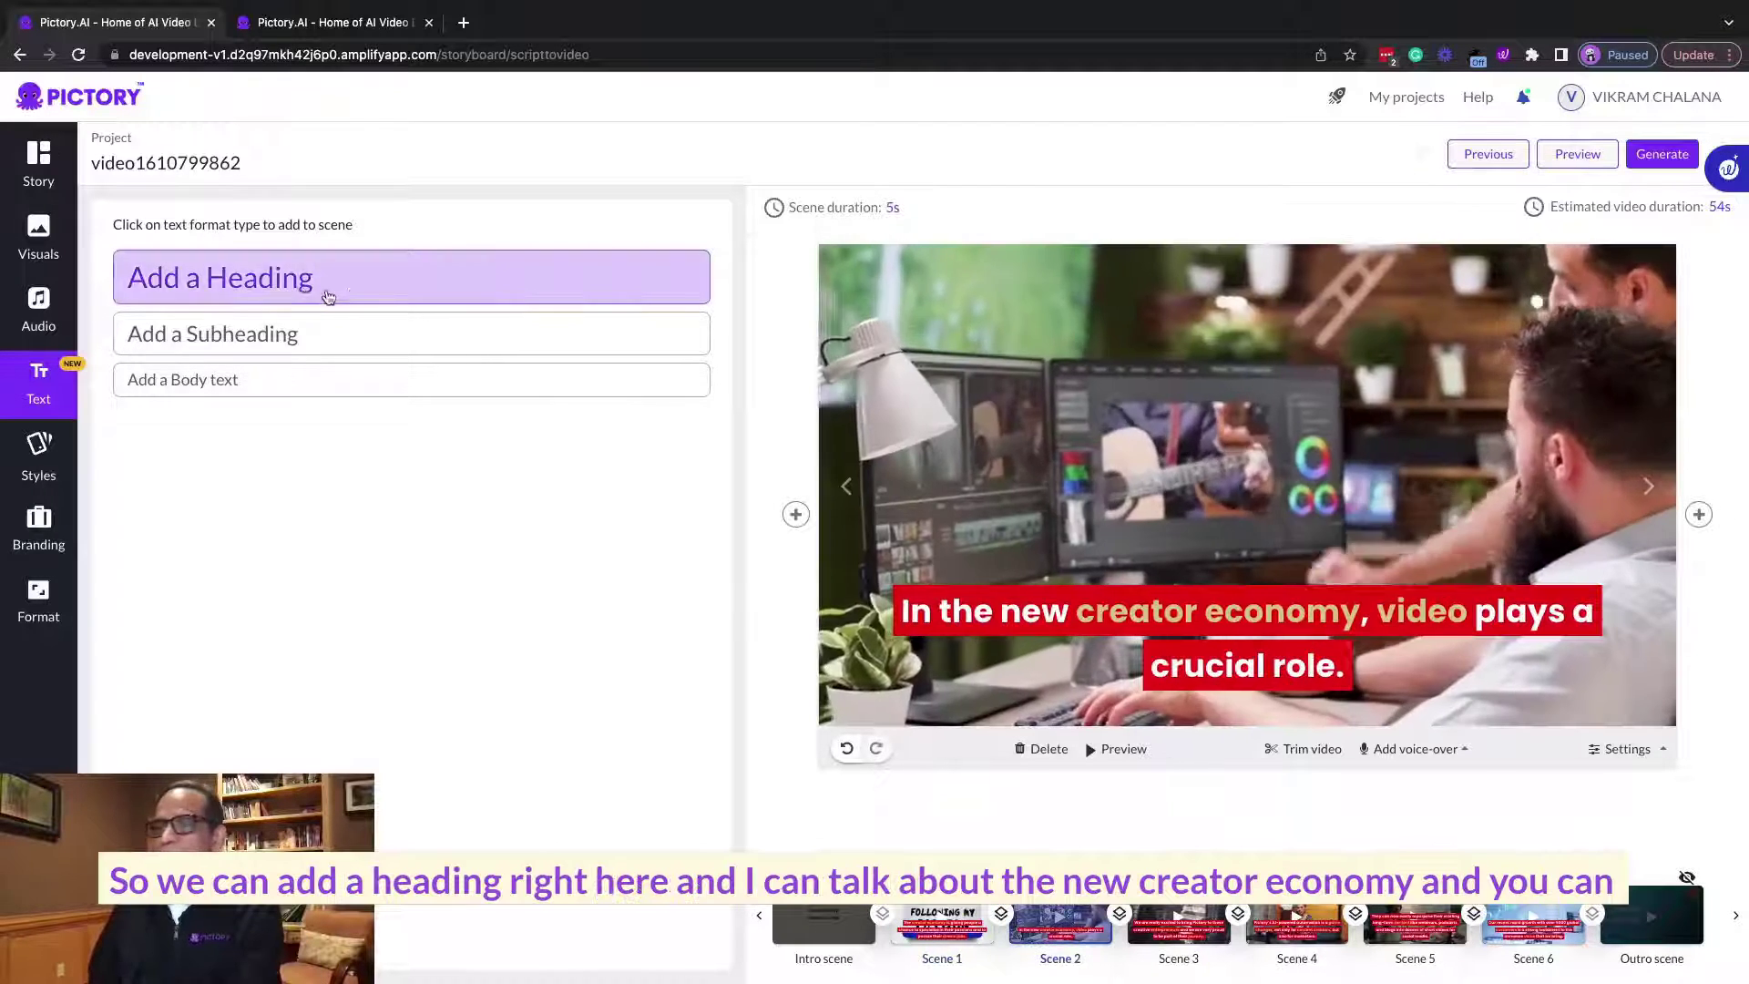
- Add a Scene 2 heading reading 'The New Creator Economy' at font size 60
left_click(353, 294)
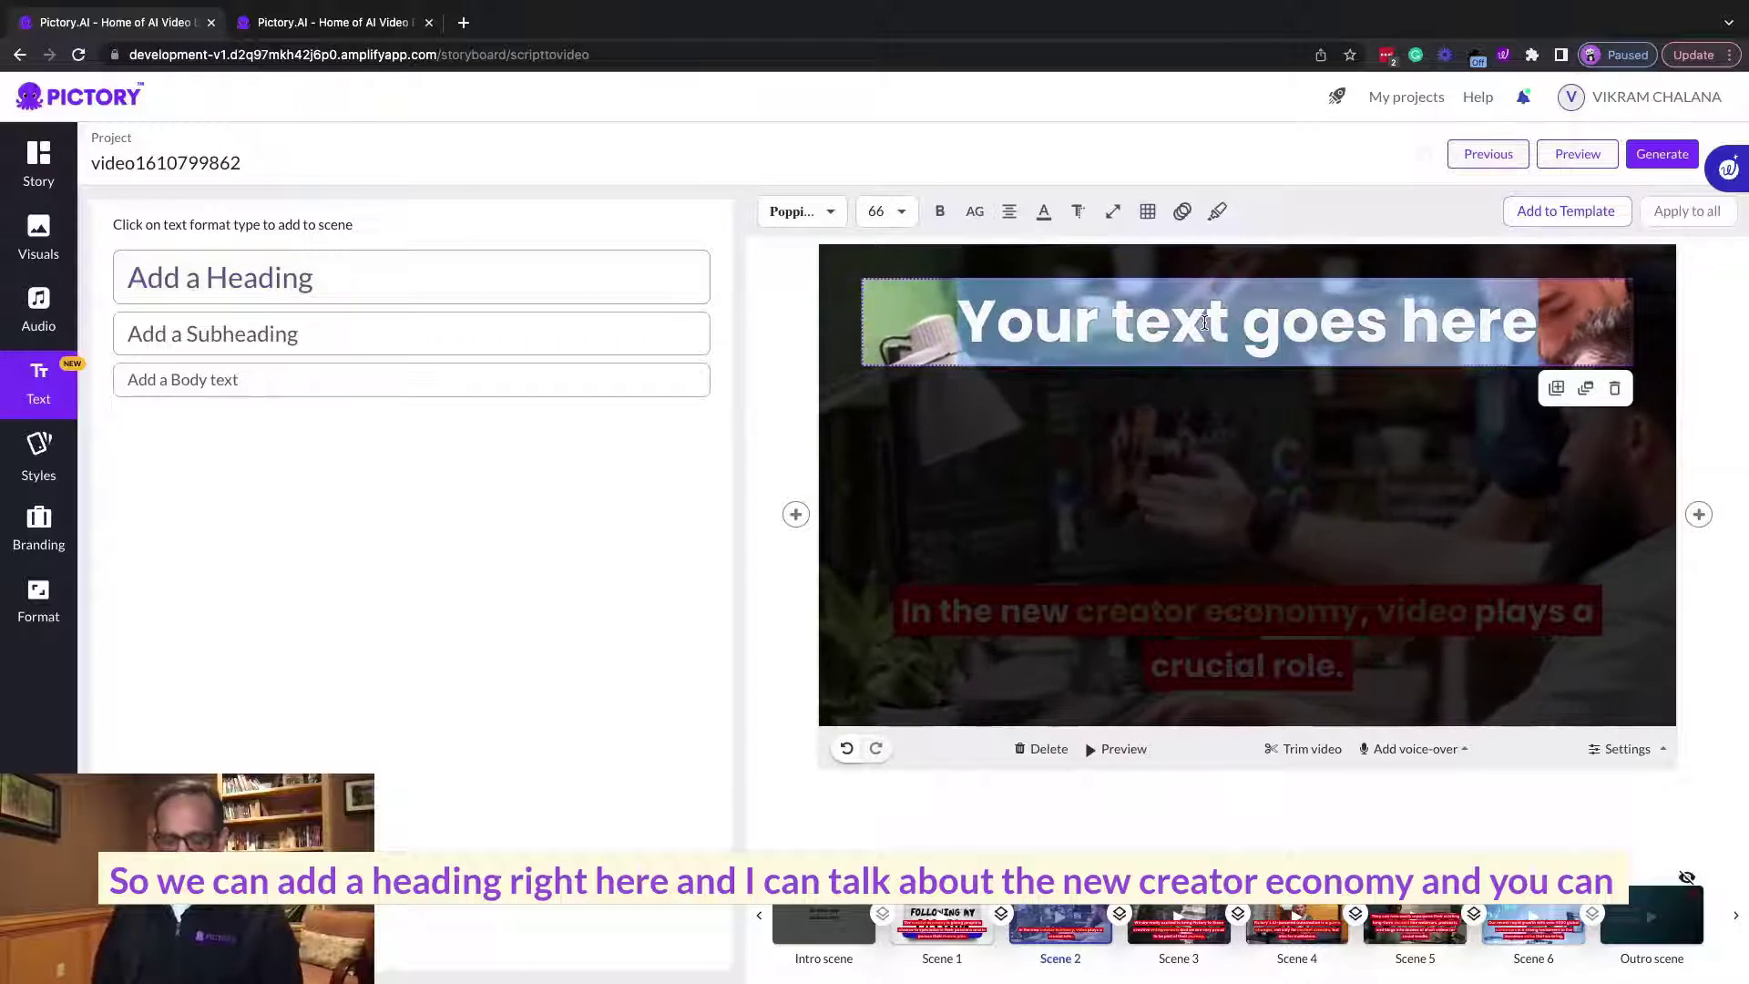
type("The New Creator")
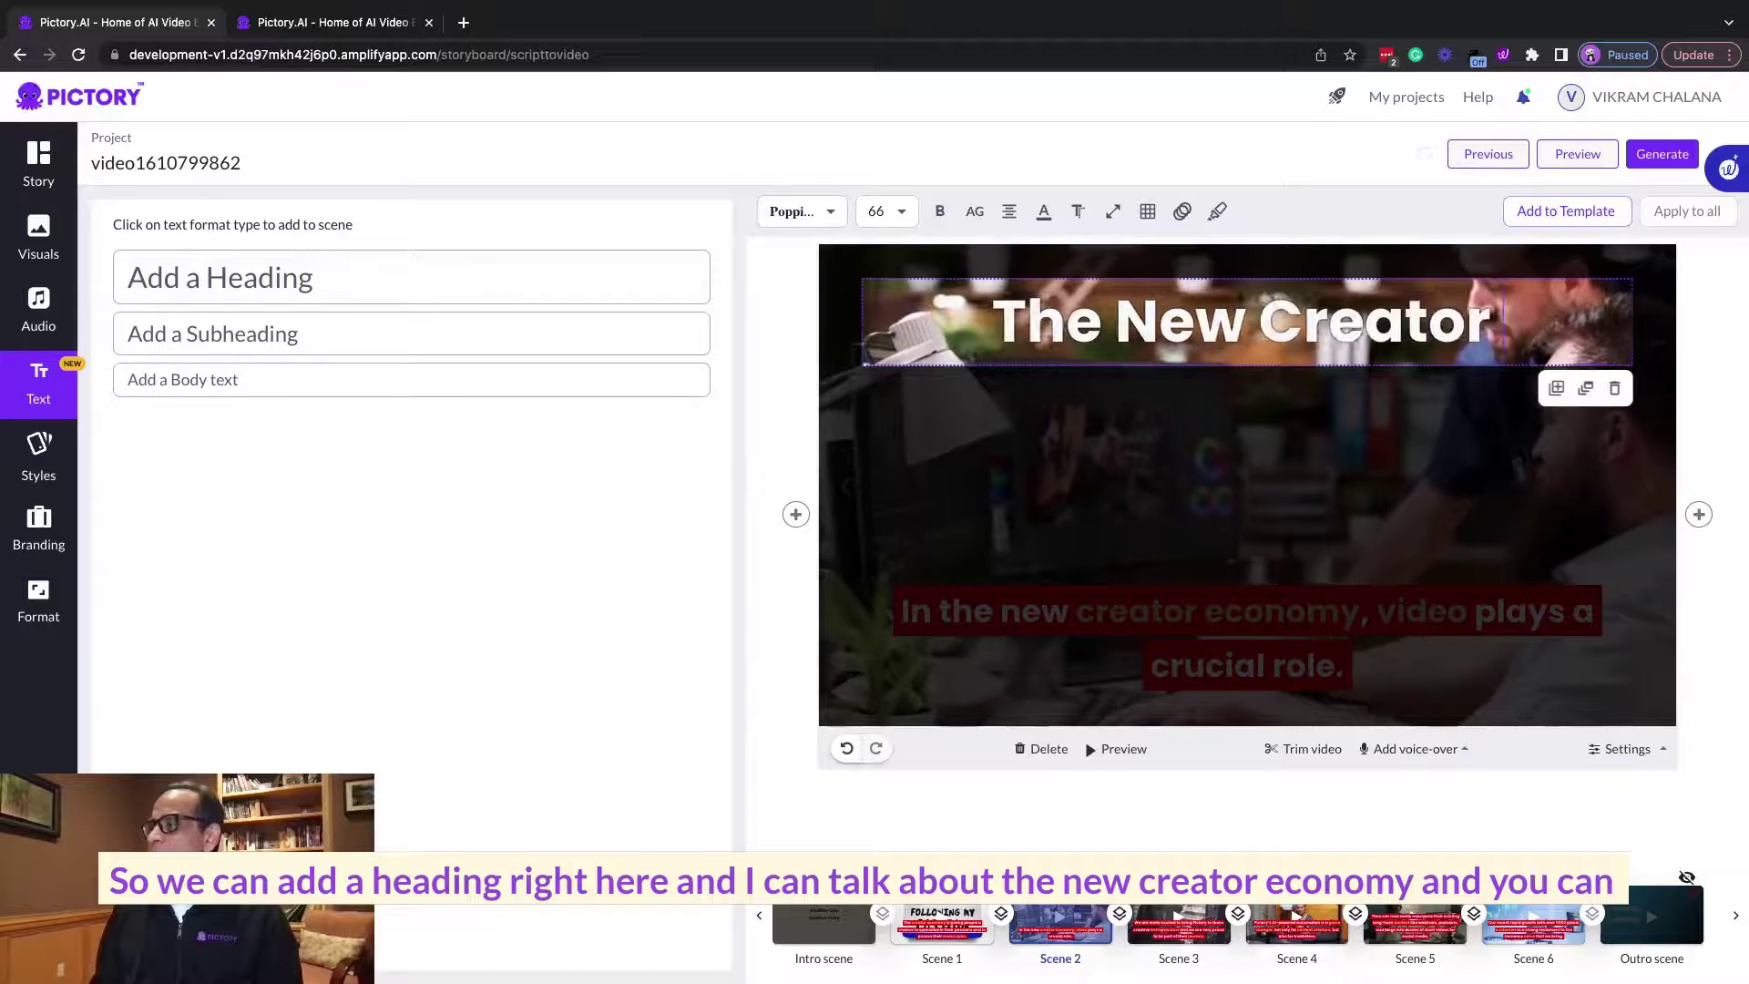
type(" Economy")
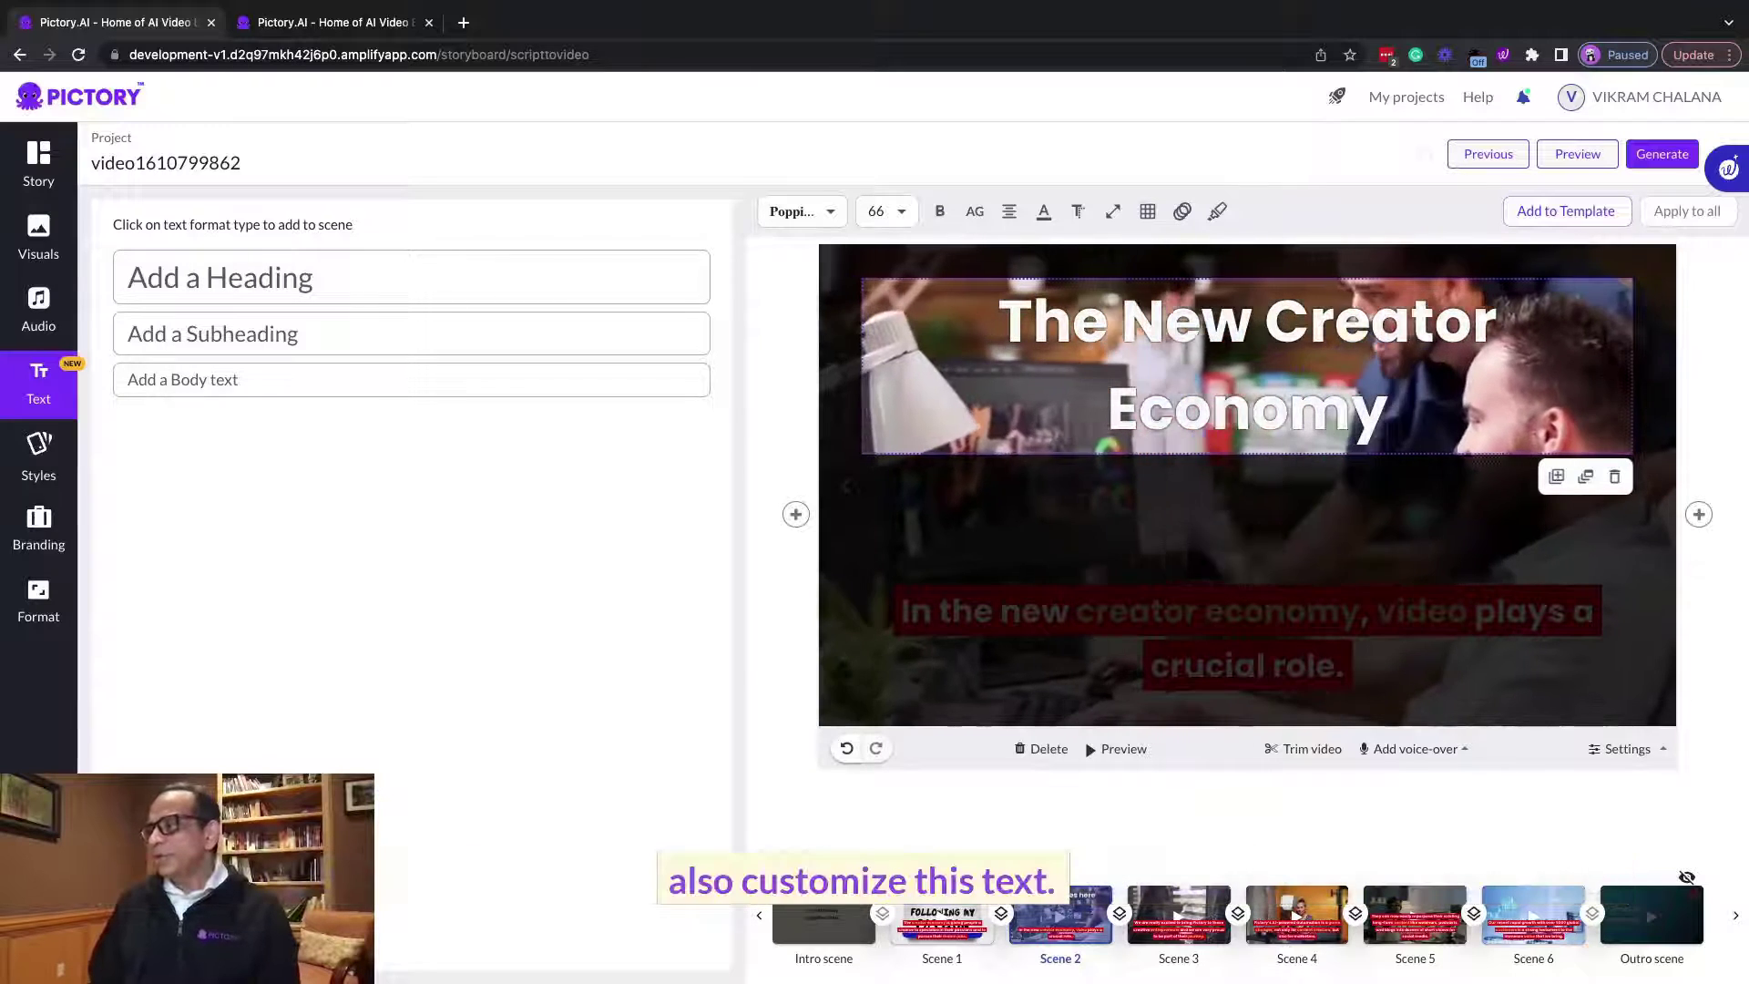
triple_click(1115, 304)
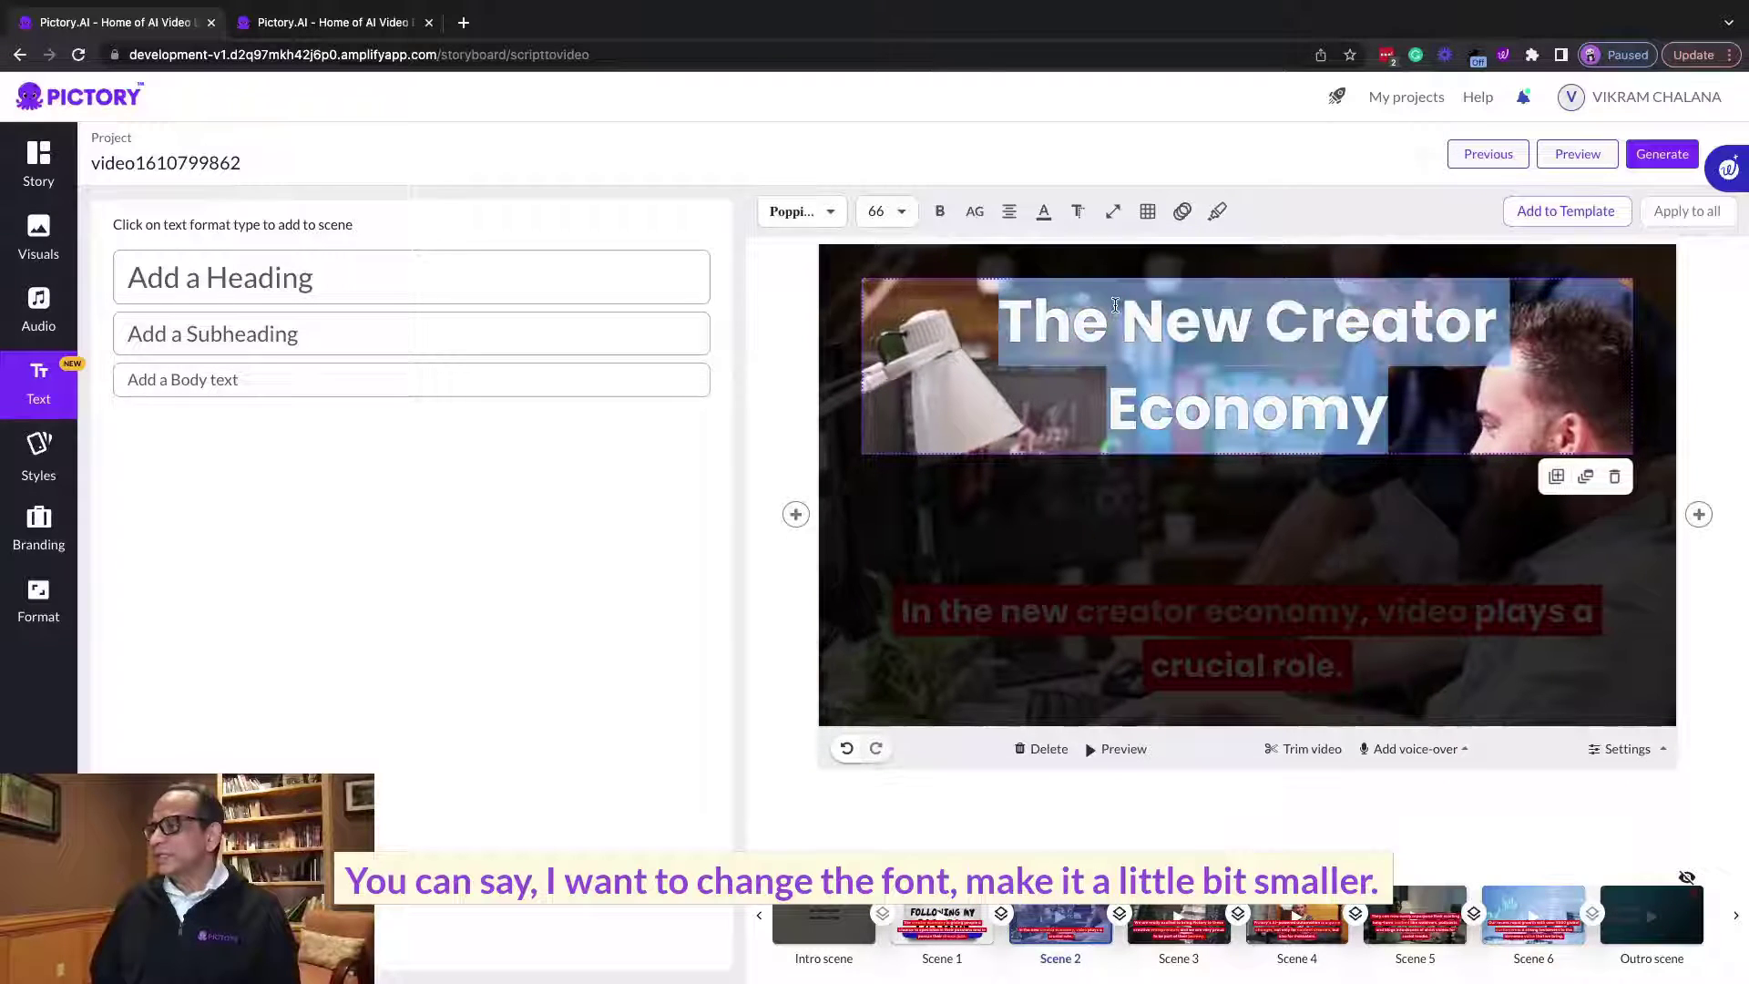
left_click(888, 212)
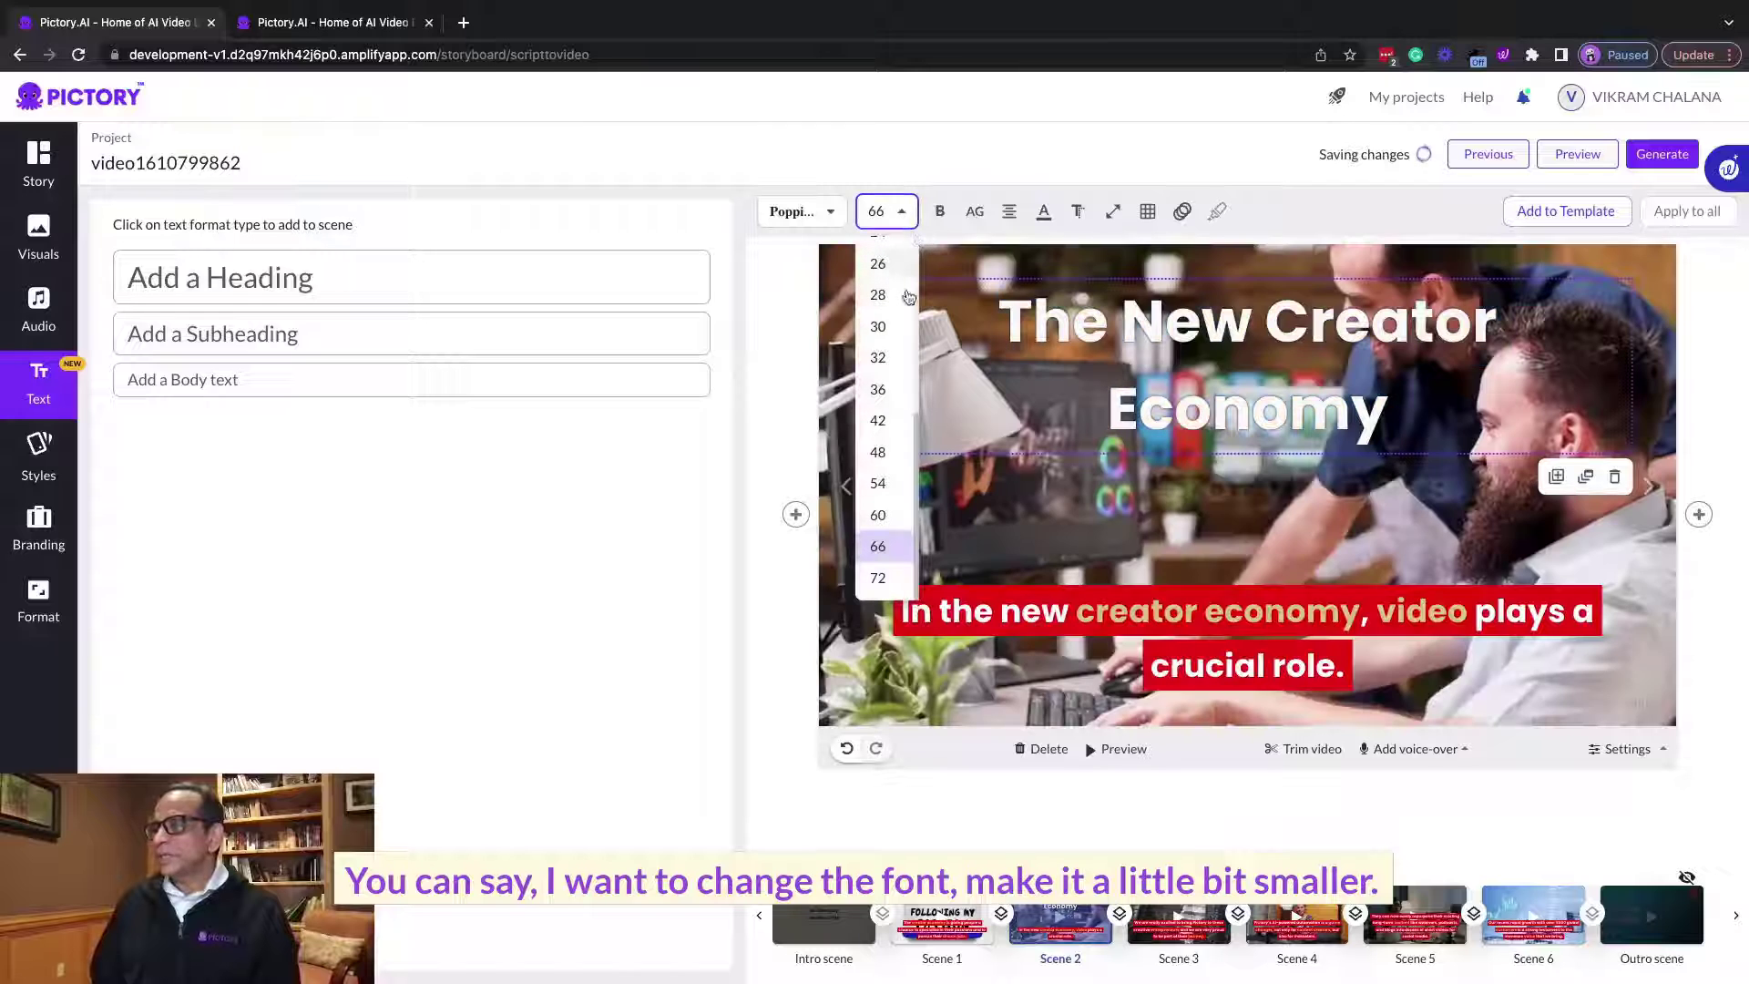
left_click(880, 516)
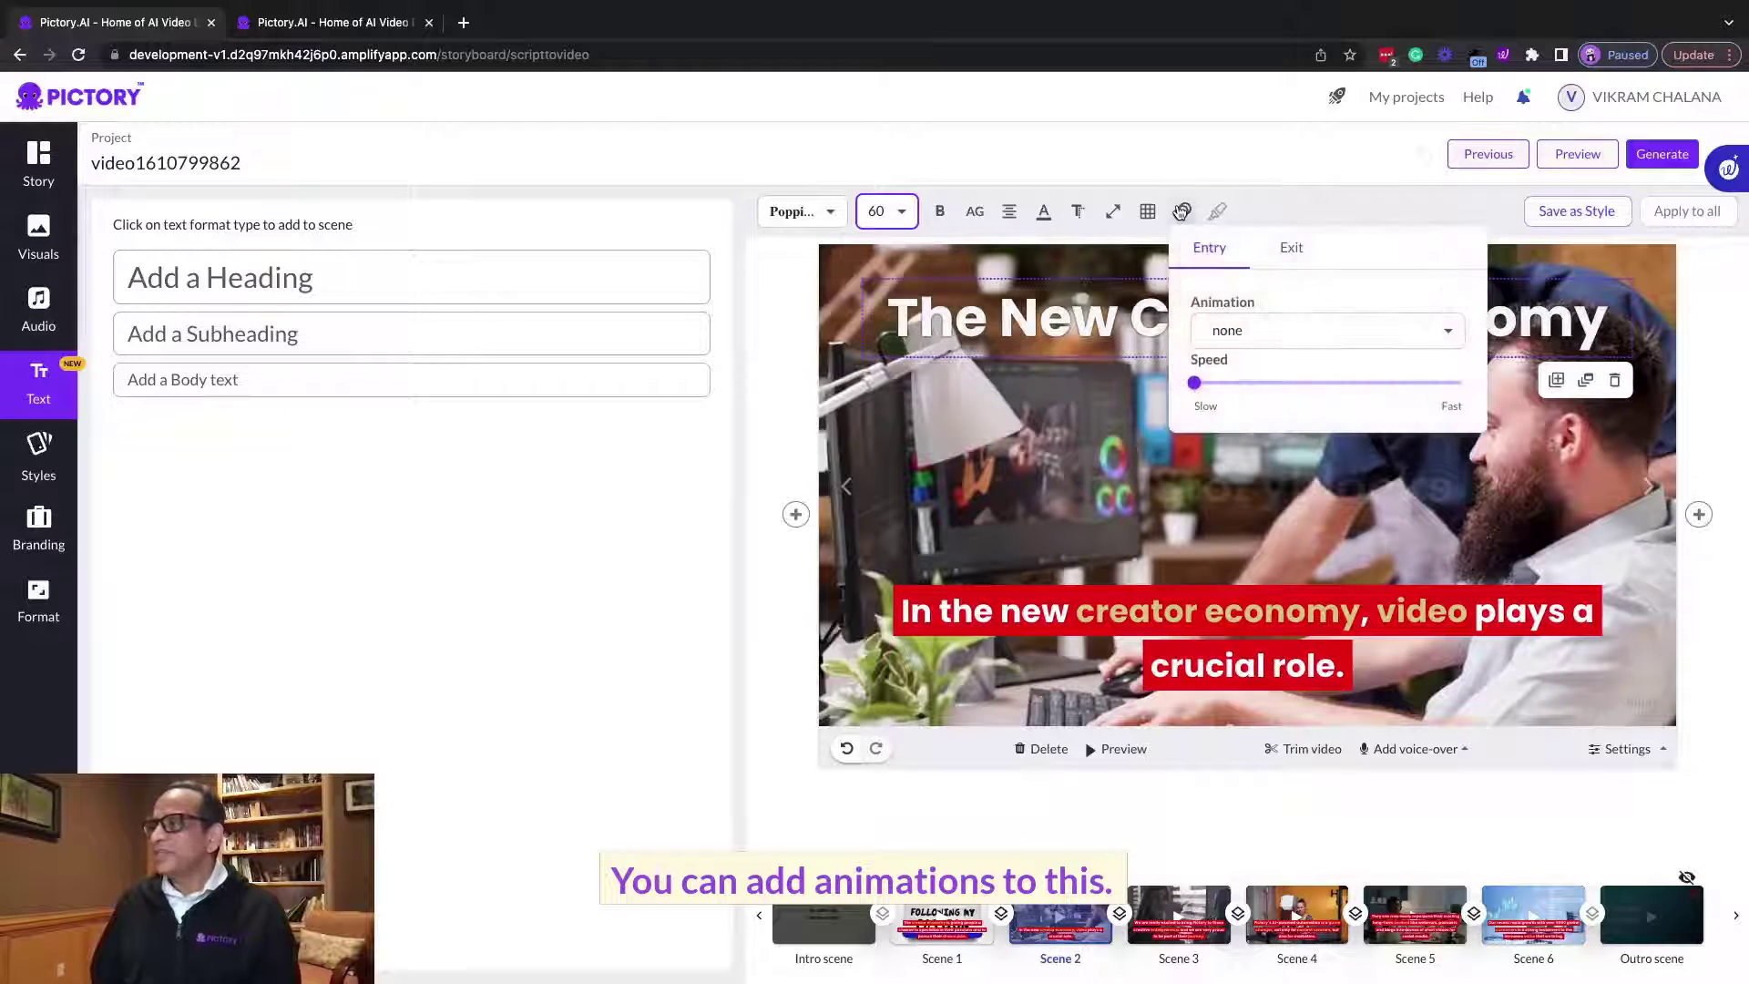
- Try a Typewriter entry animation on the heading, then reset it to none and preview
left_click(1255, 337)
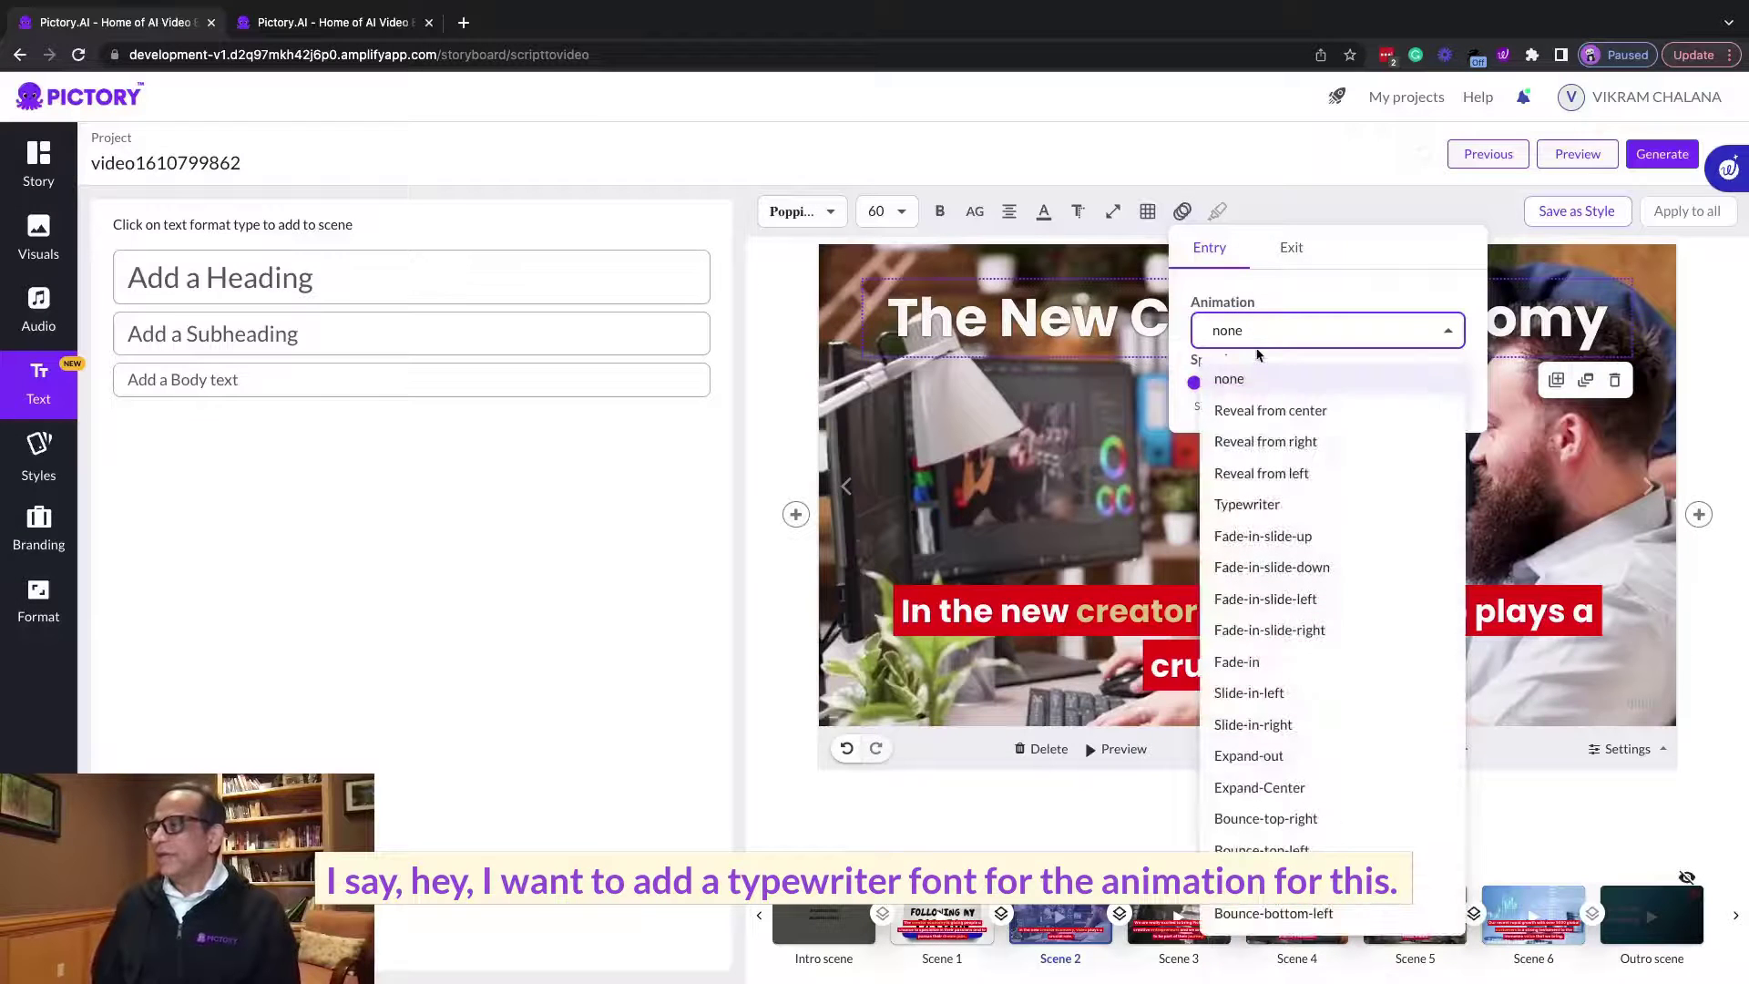
left_click(1265, 507)
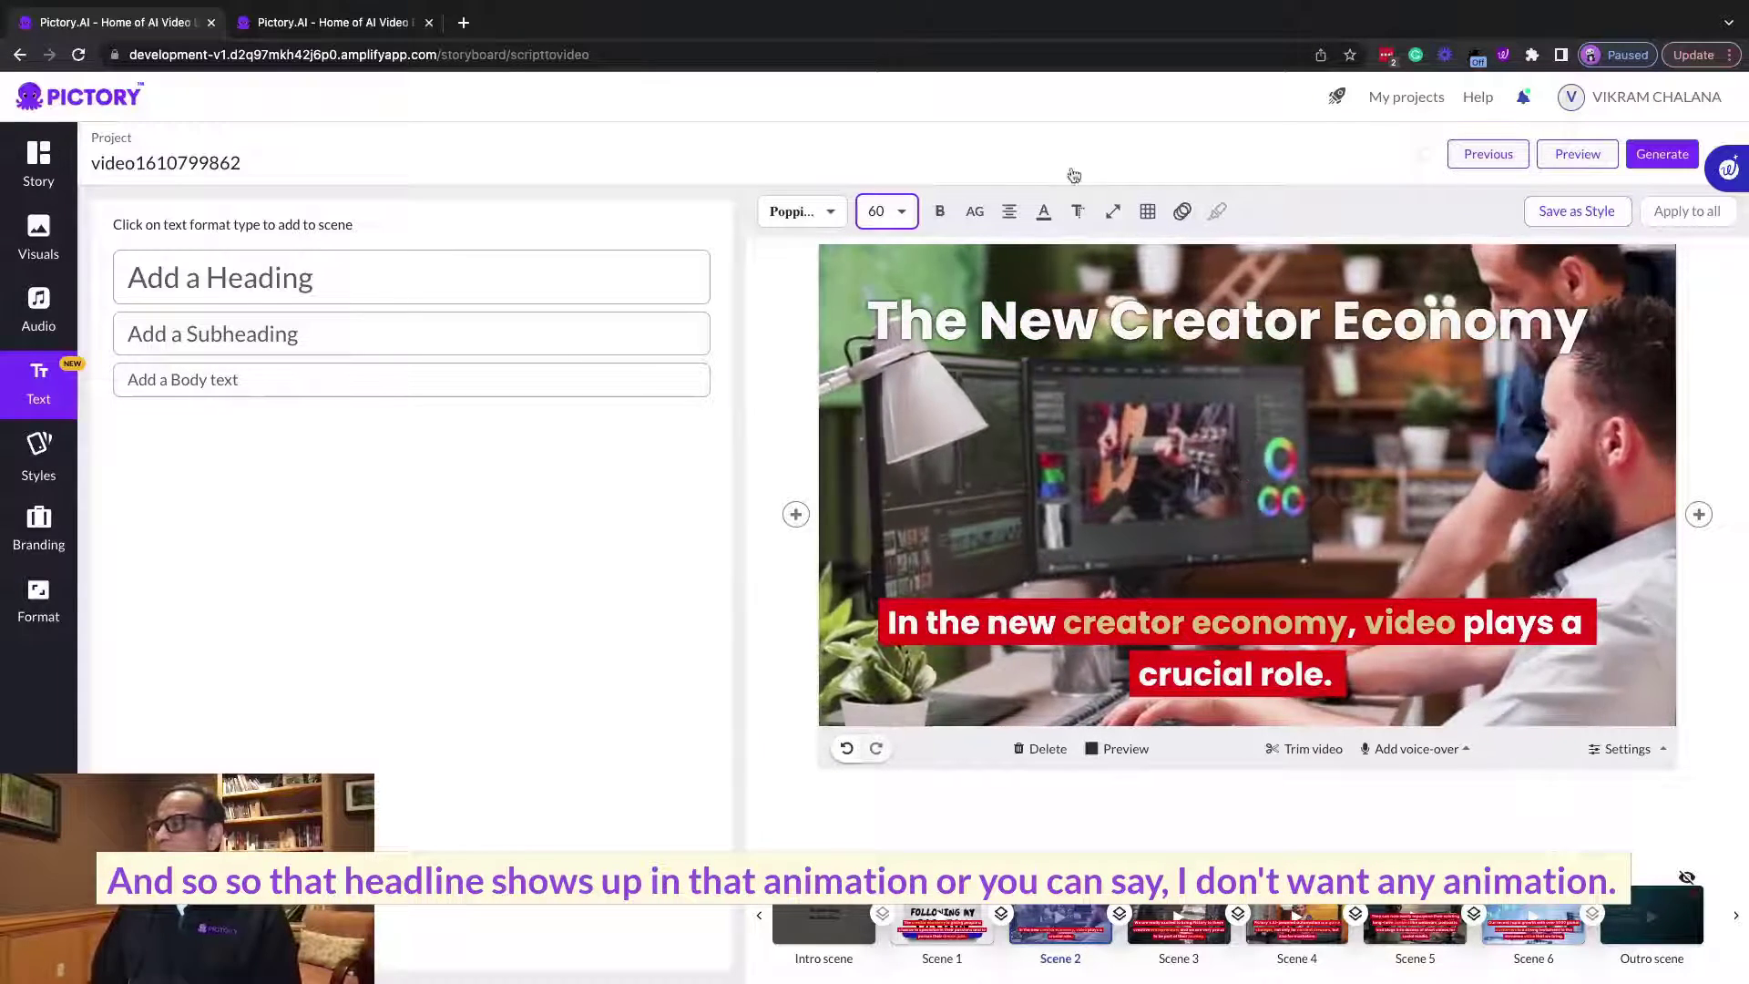
left_click(1181, 212)
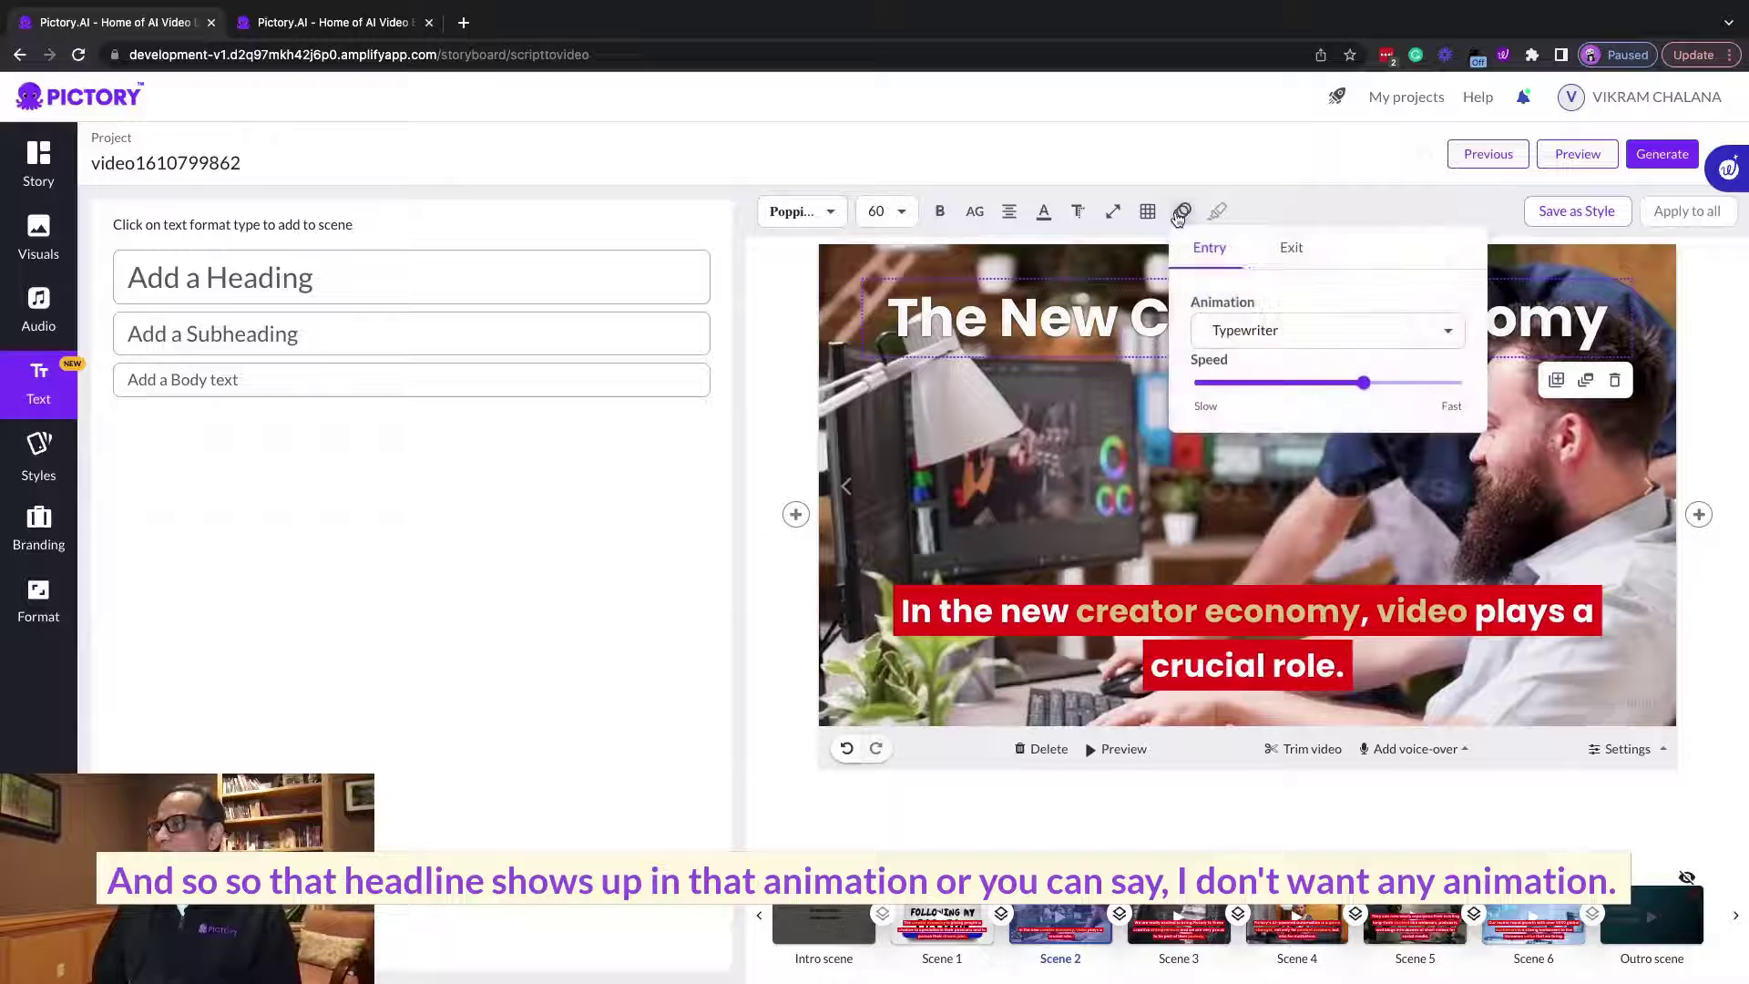
left_click(1266, 335)
left_click(1265, 381)
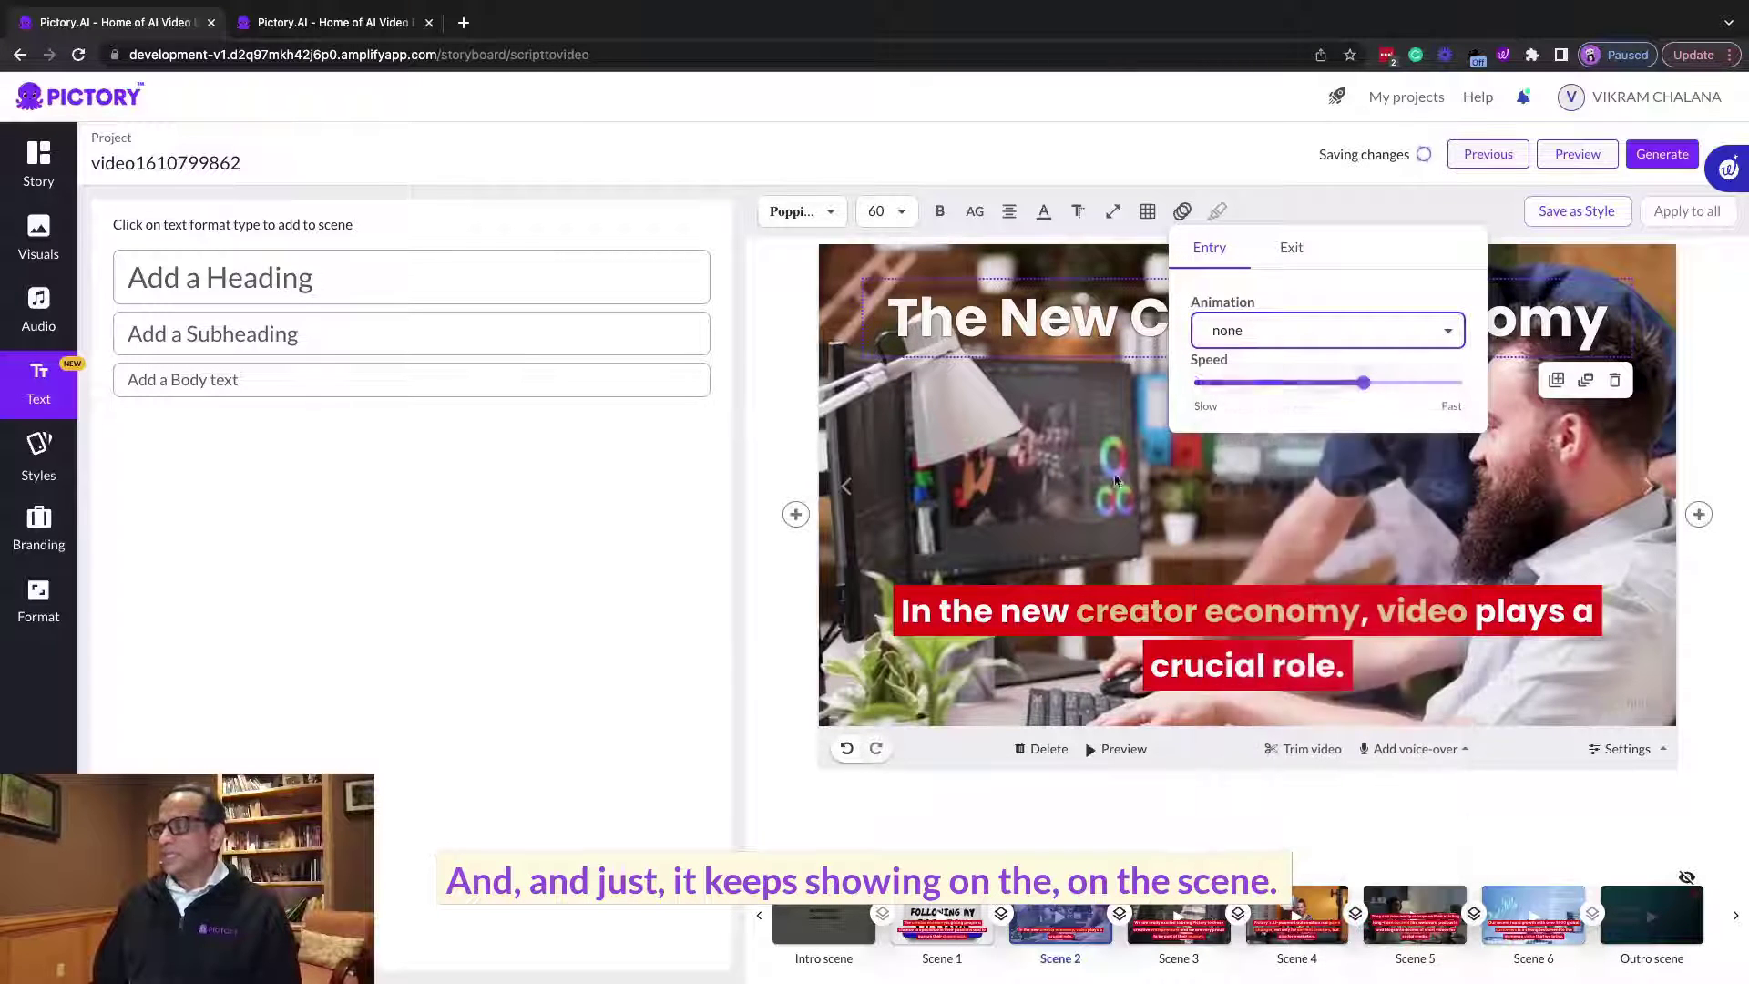
left_click(1137, 425)
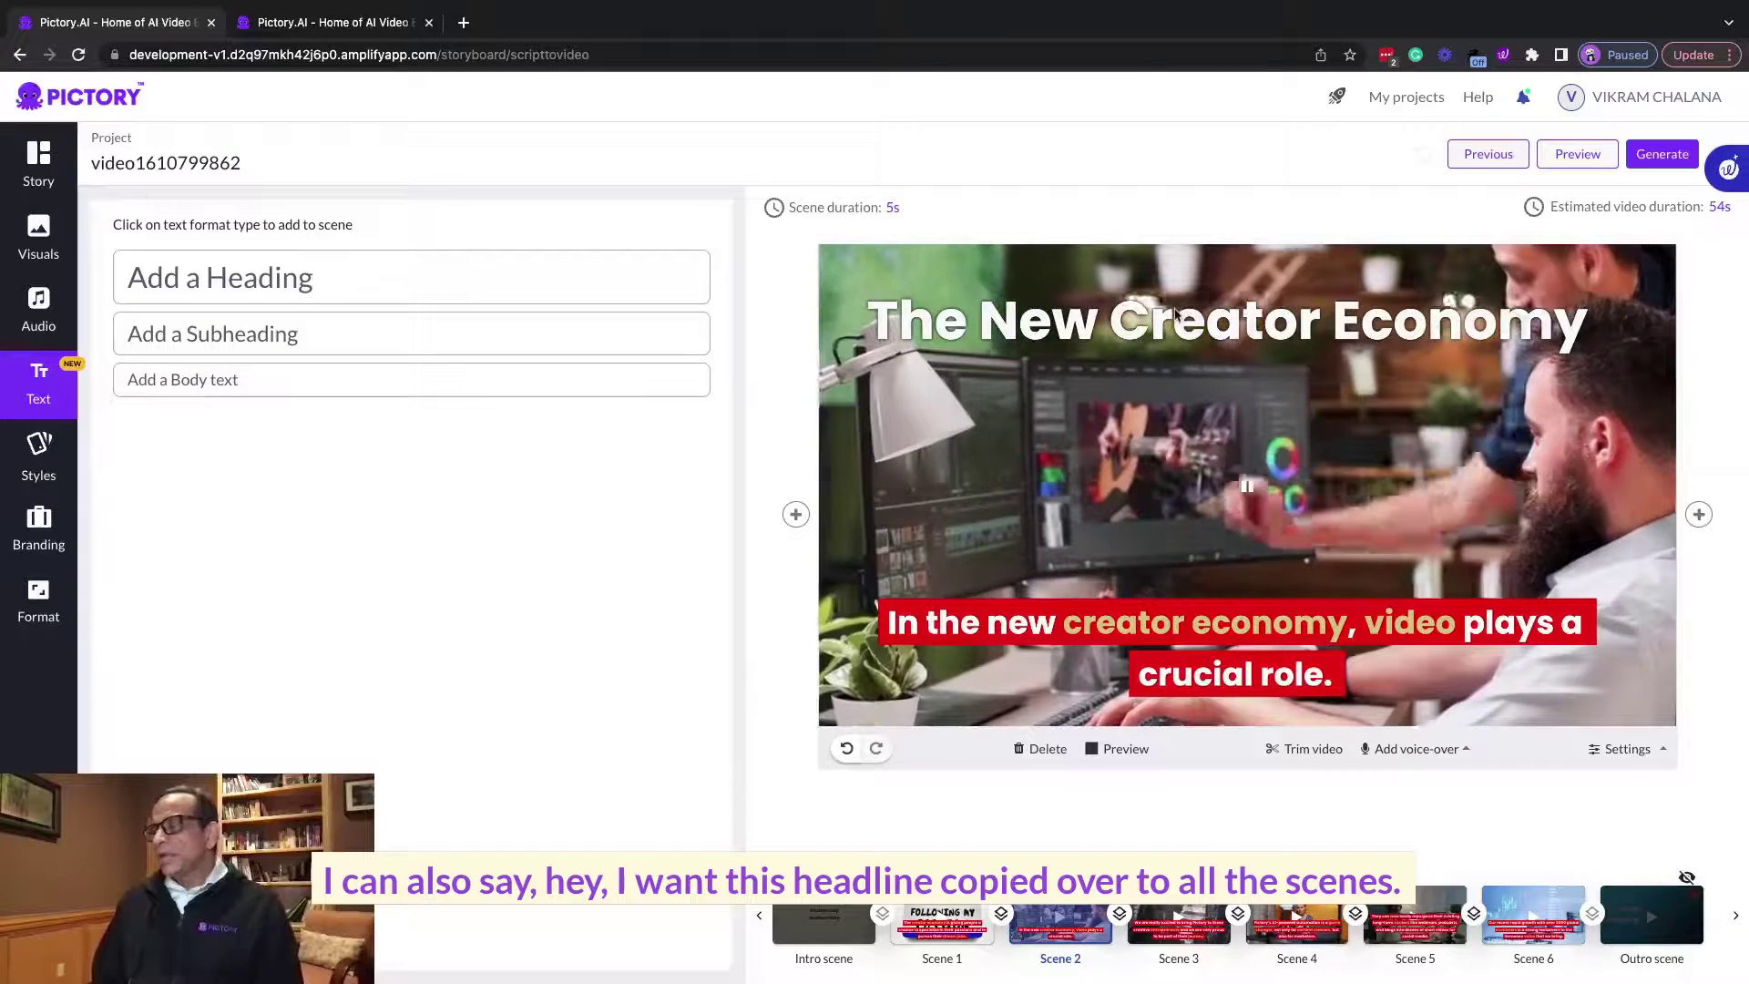
- Copy 'The New Creator Economy' heading to all scenes, checking Scenes 3–5 before returning to Scene 1
left_click(1253, 342)
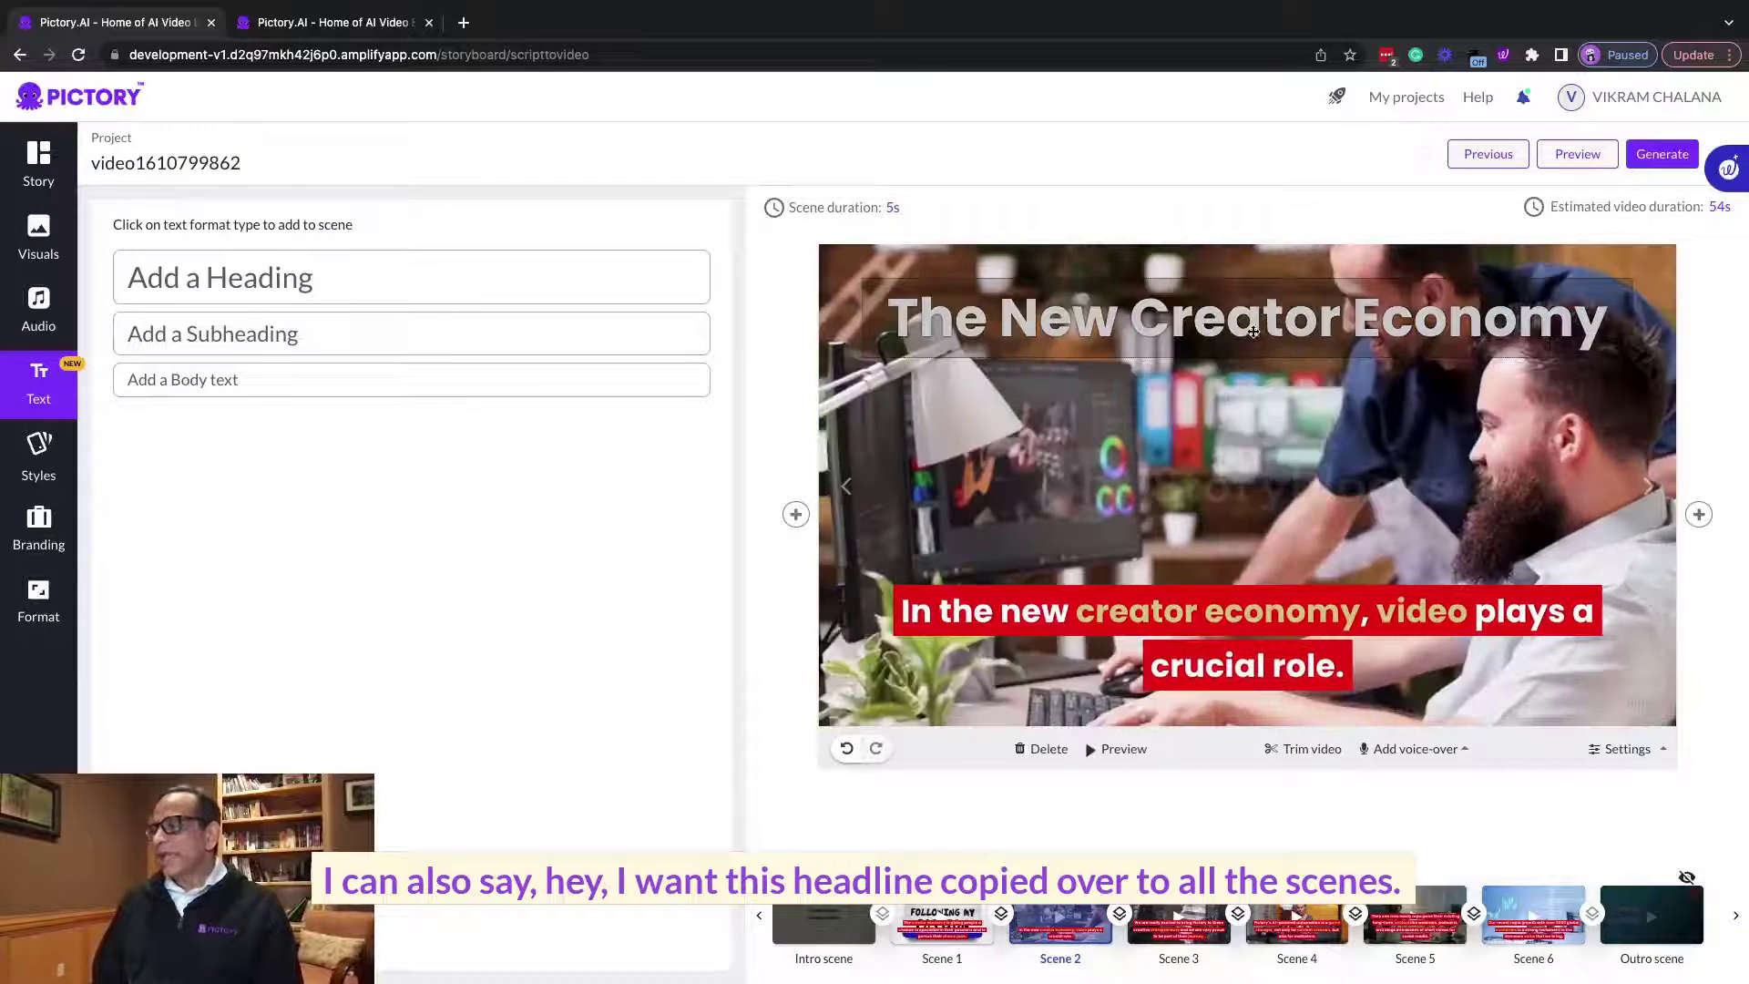
left_click(1252, 333)
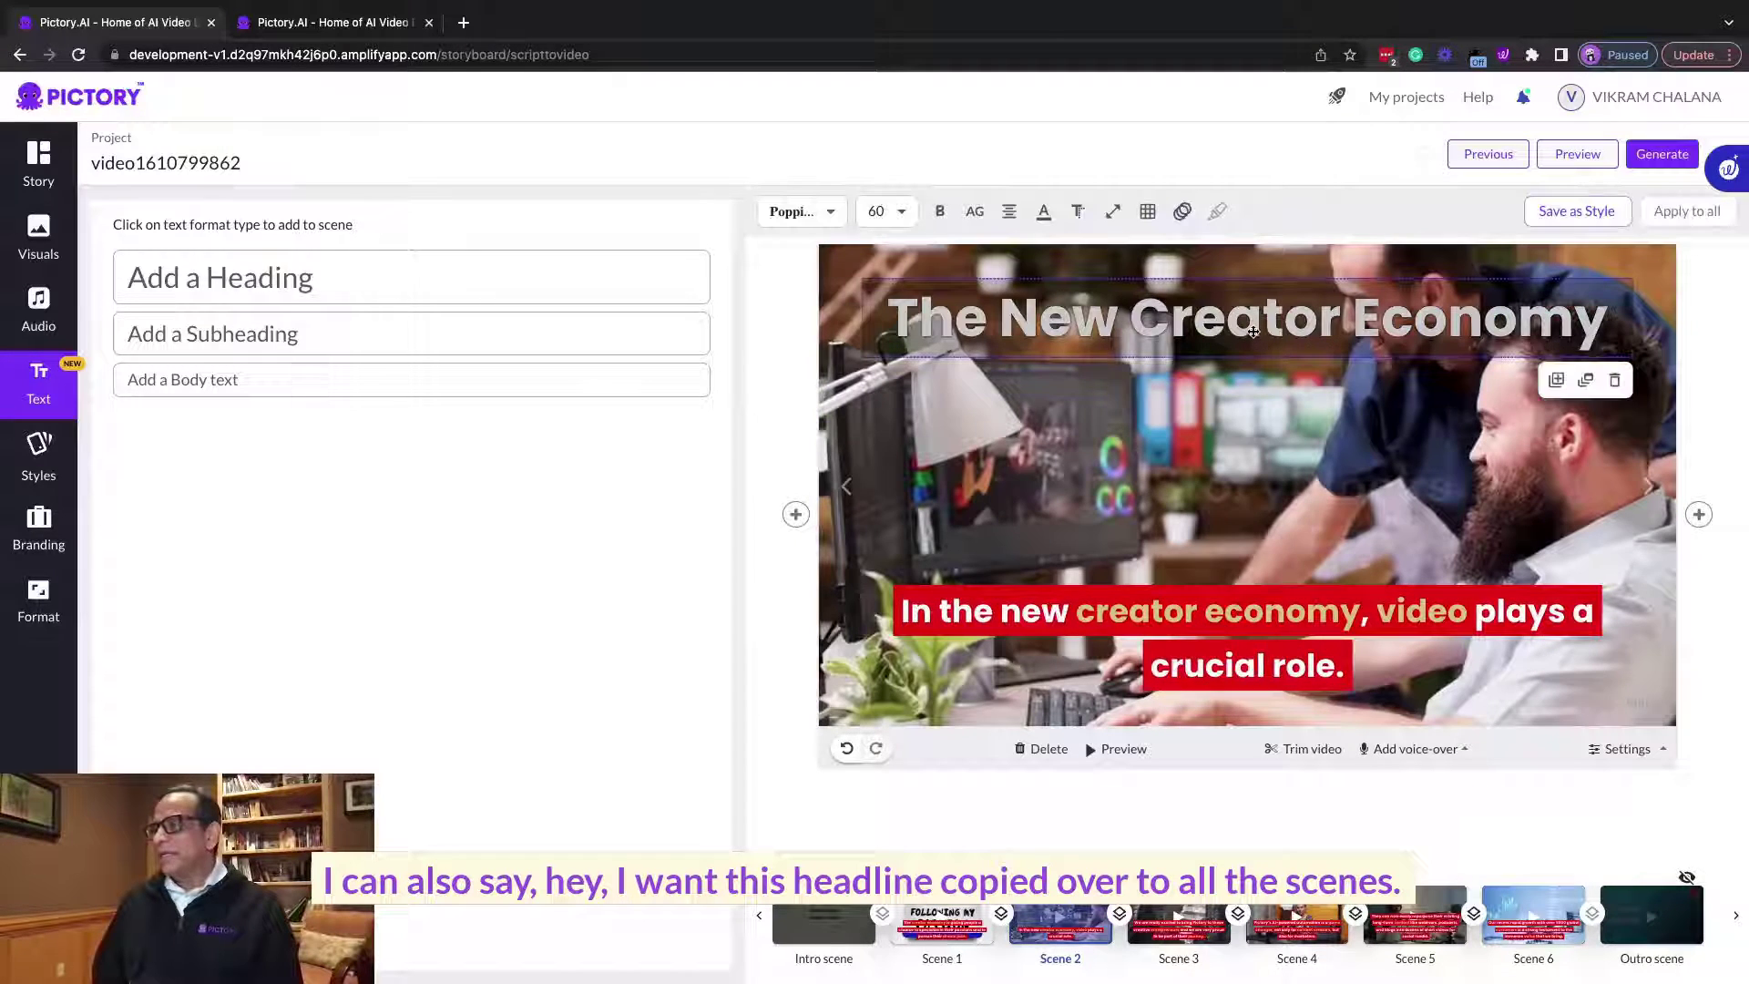
left_click(1586, 381)
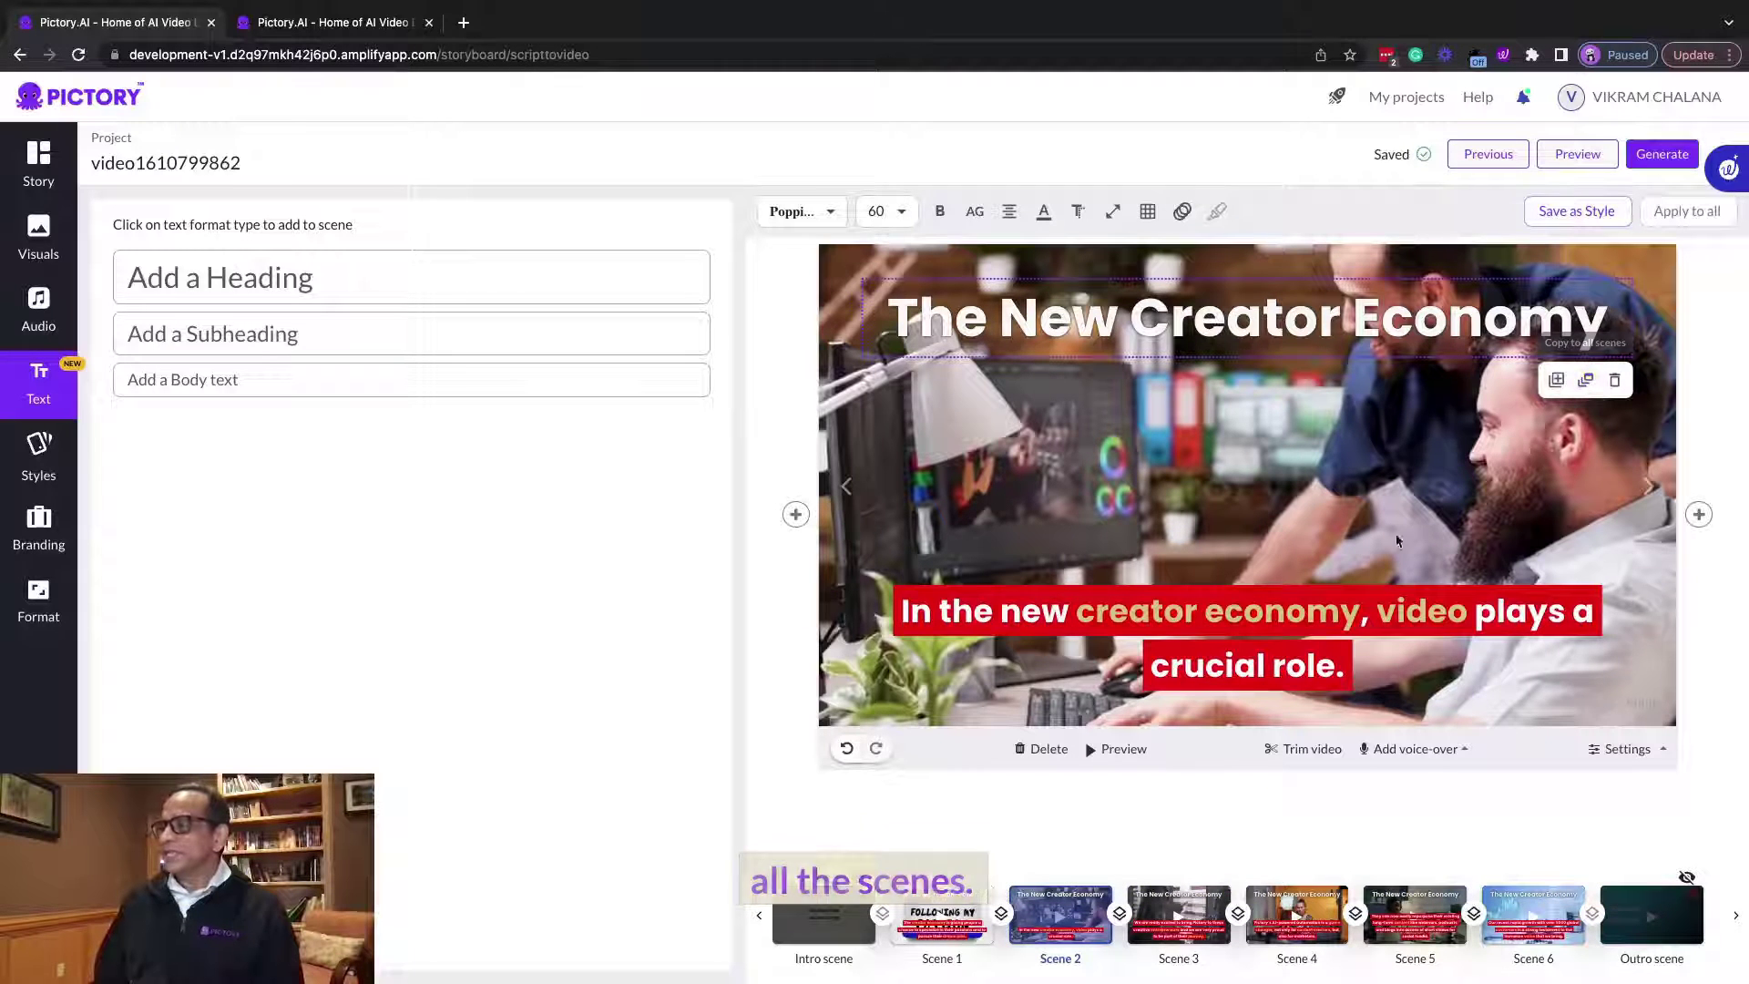
left_click(1068, 905)
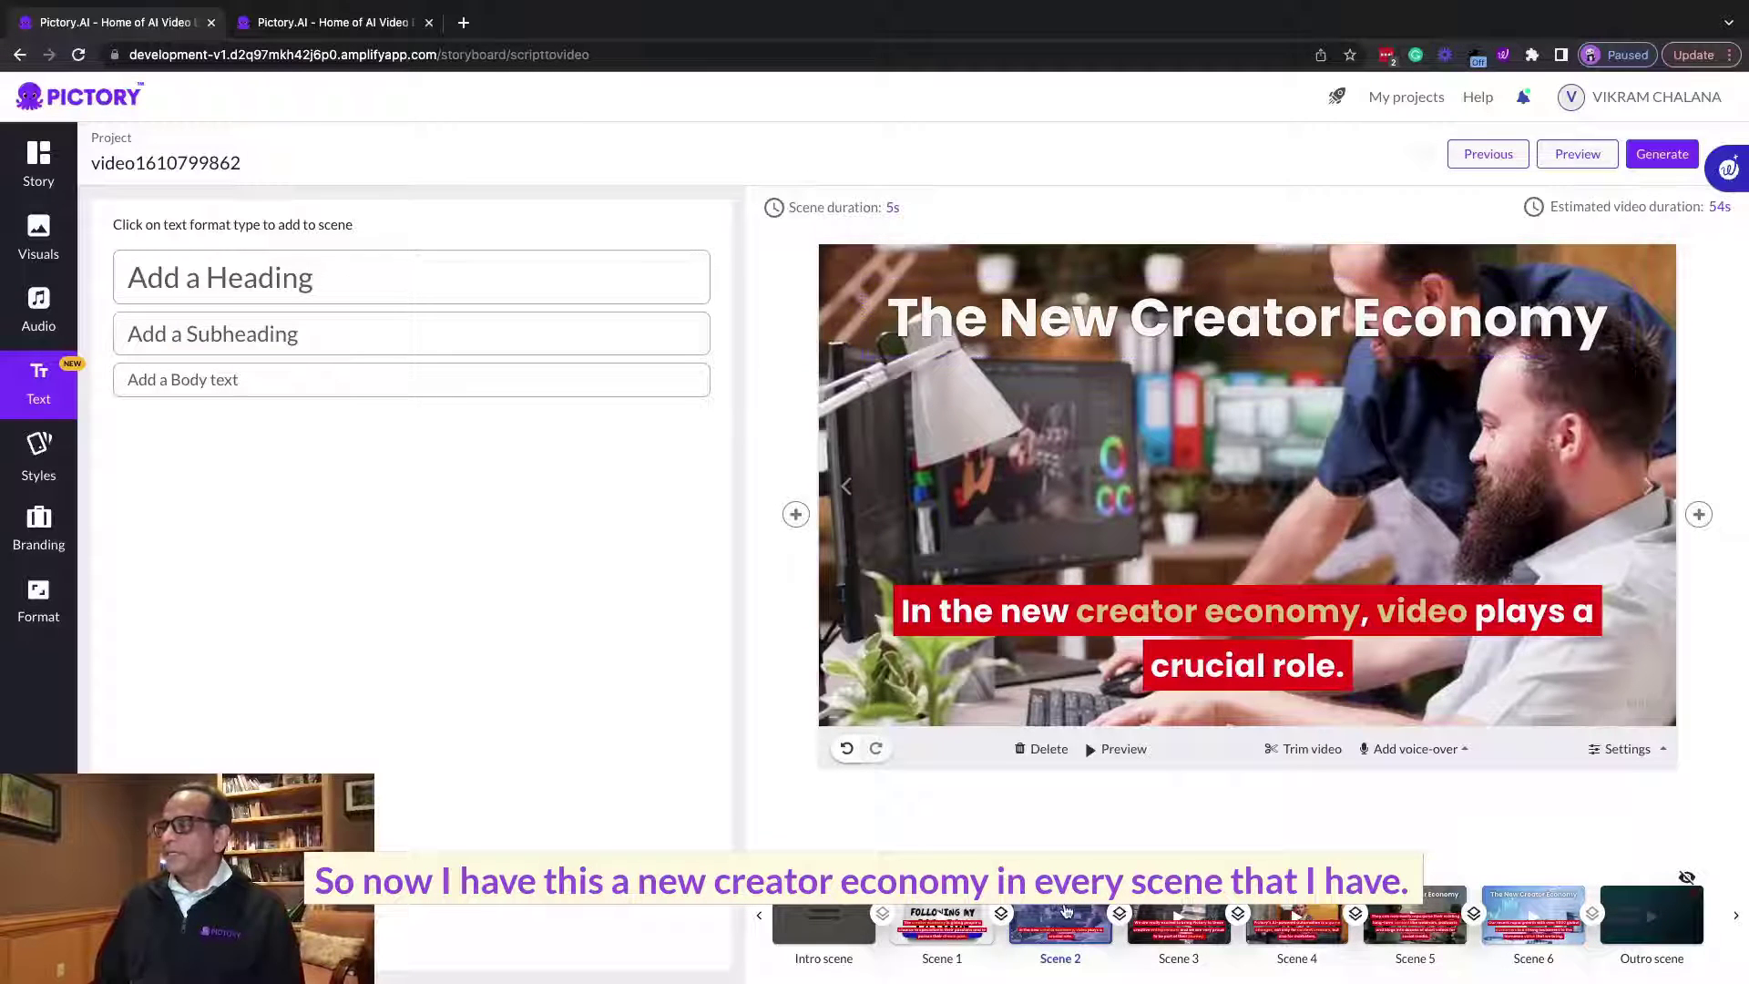
left_click(1175, 918)
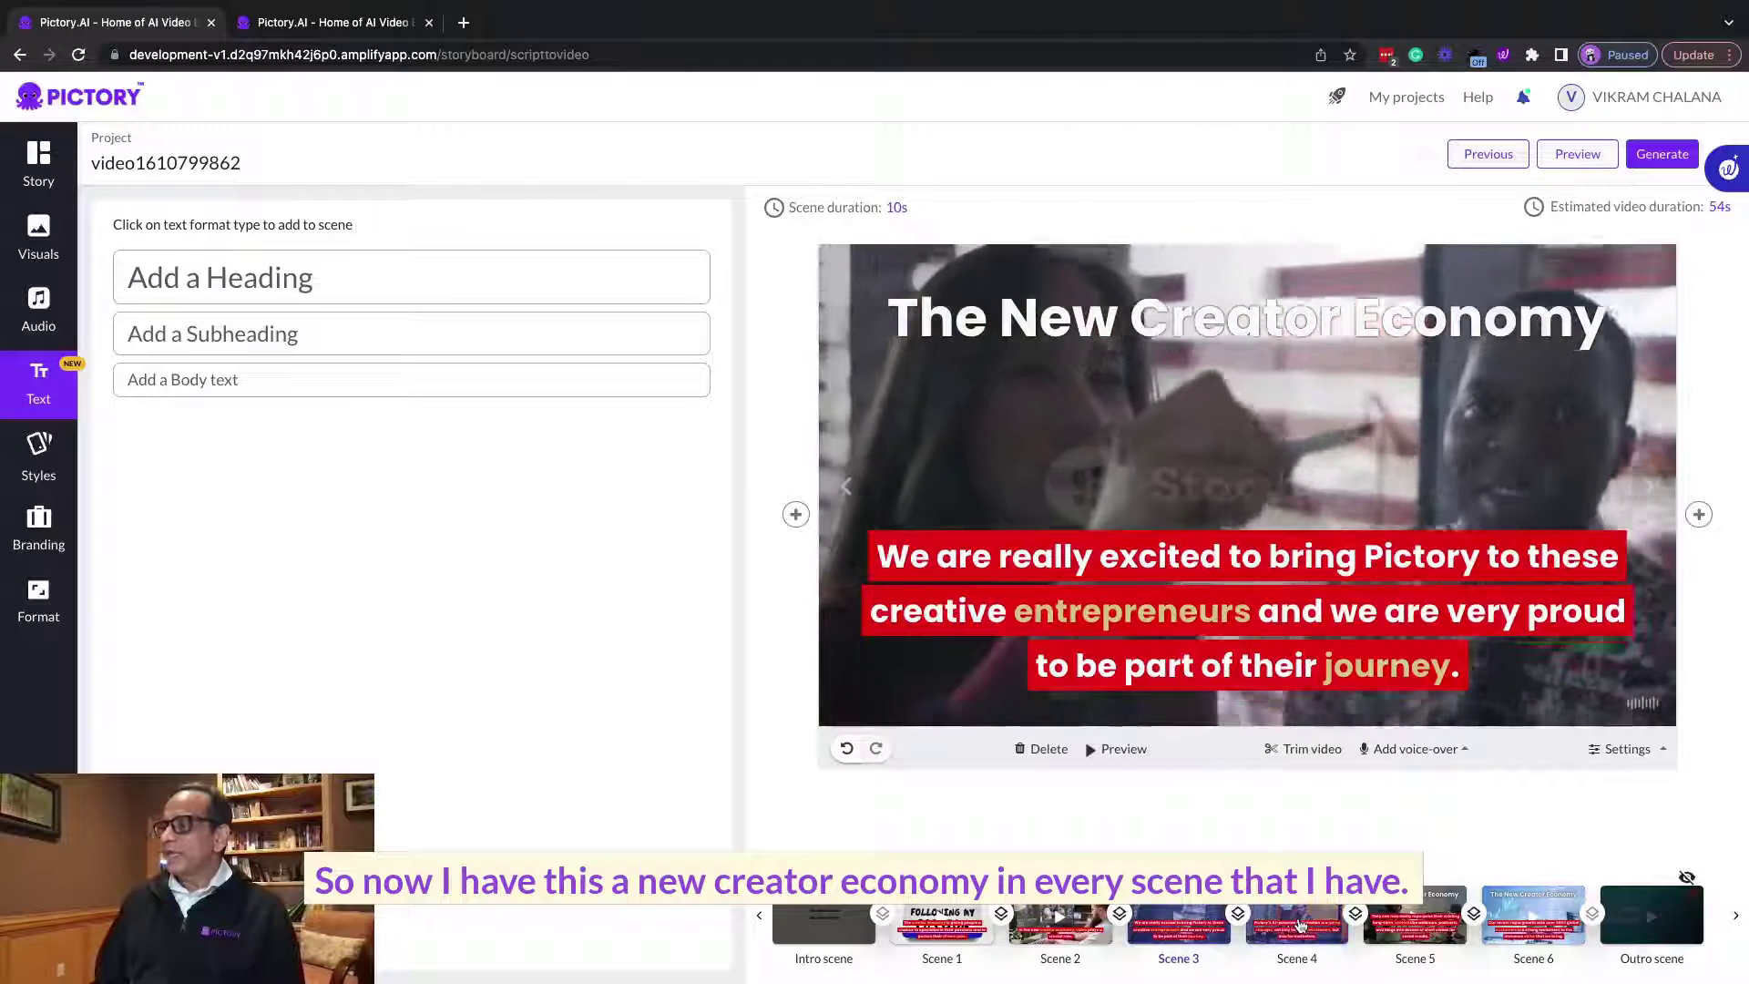
left_click(1296, 920)
left_click(1403, 913)
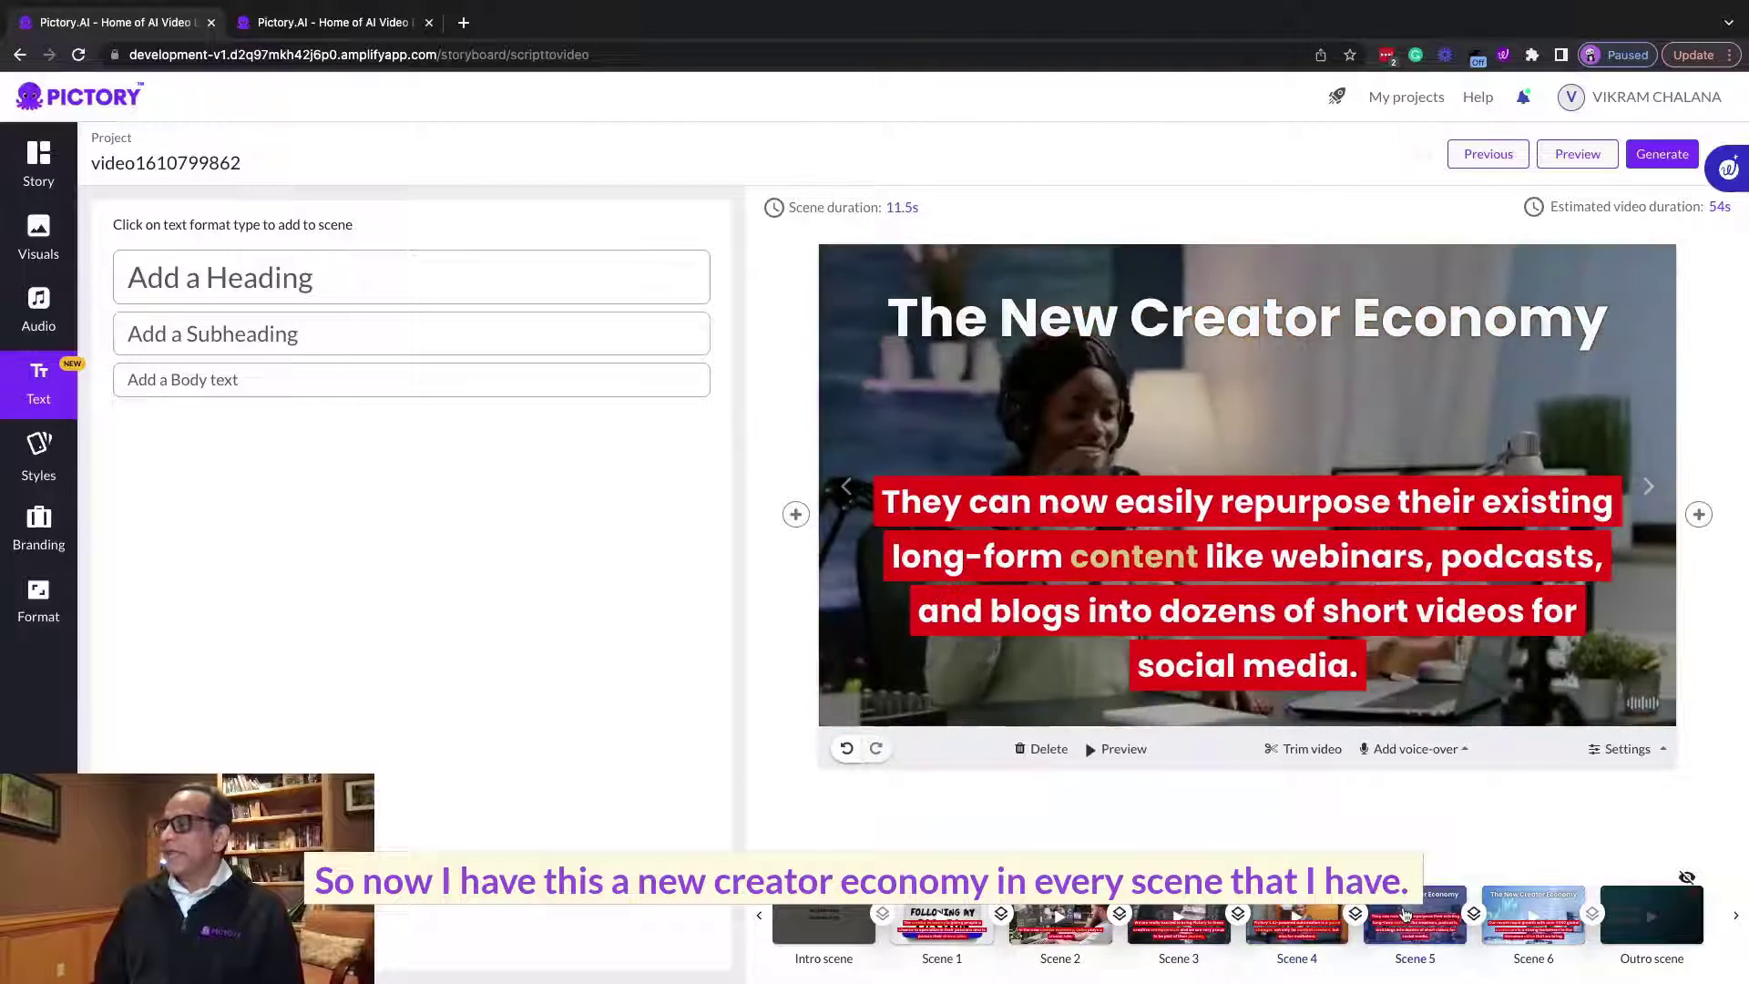
left_click(929, 906)
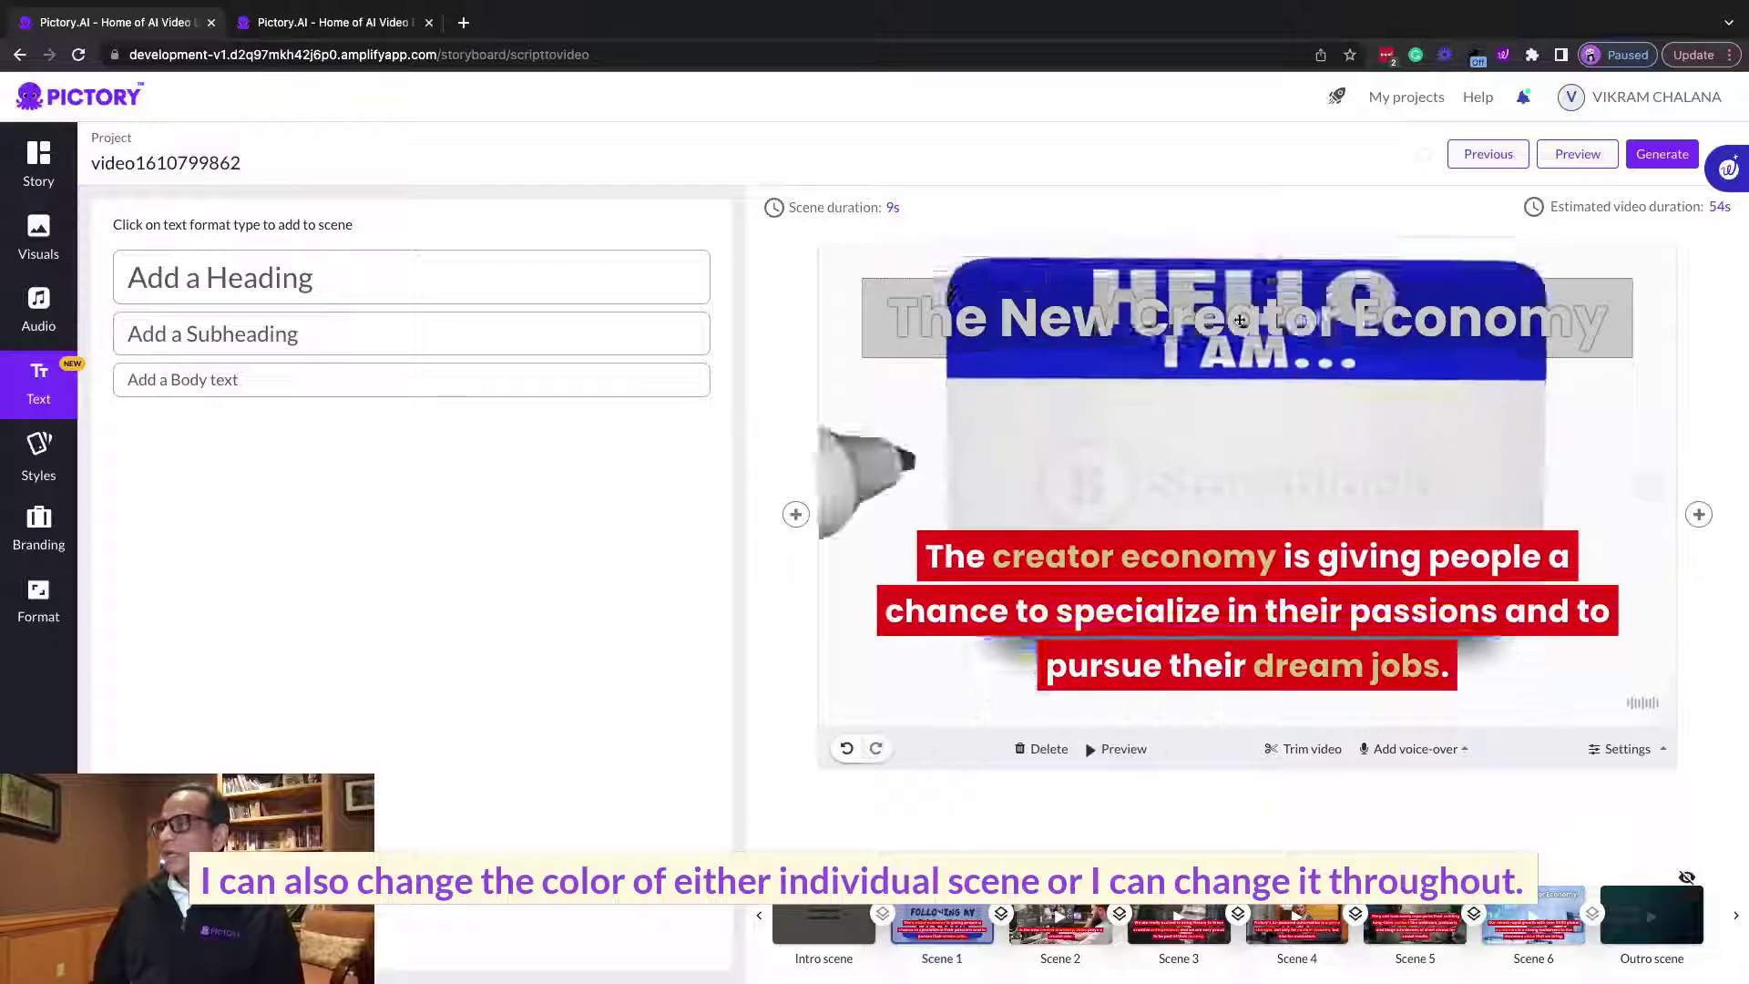
left_click(1239, 319)
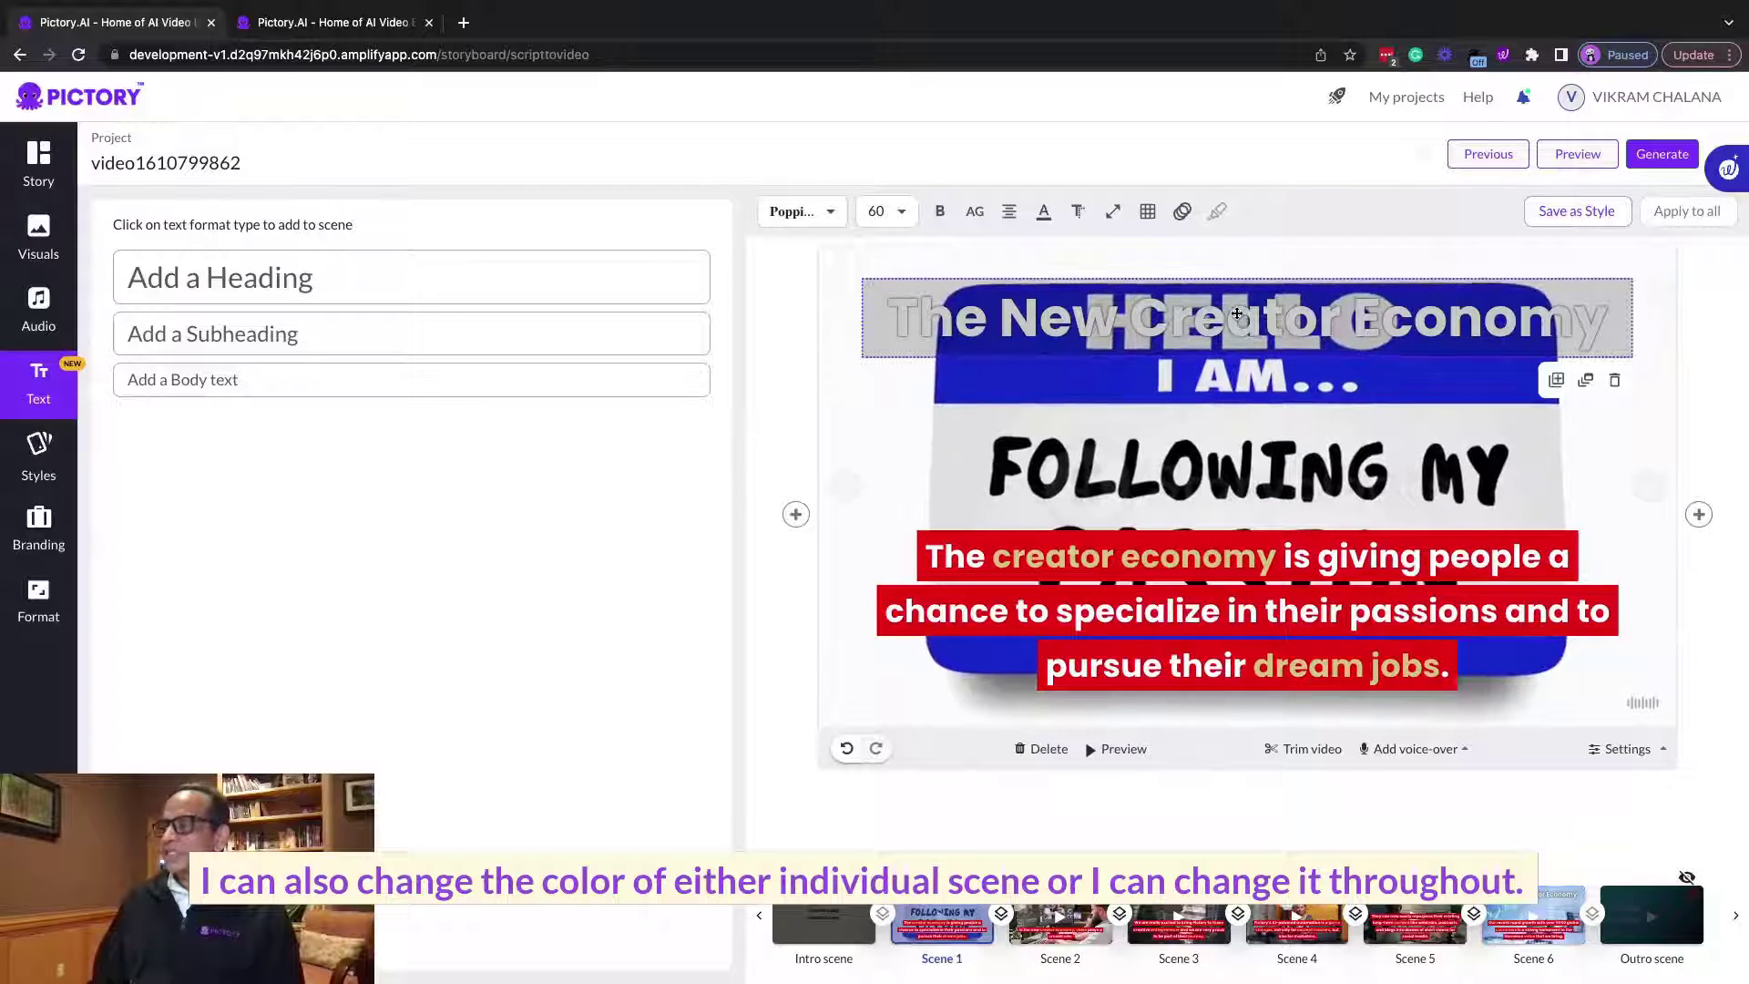
left_click(1065, 909)
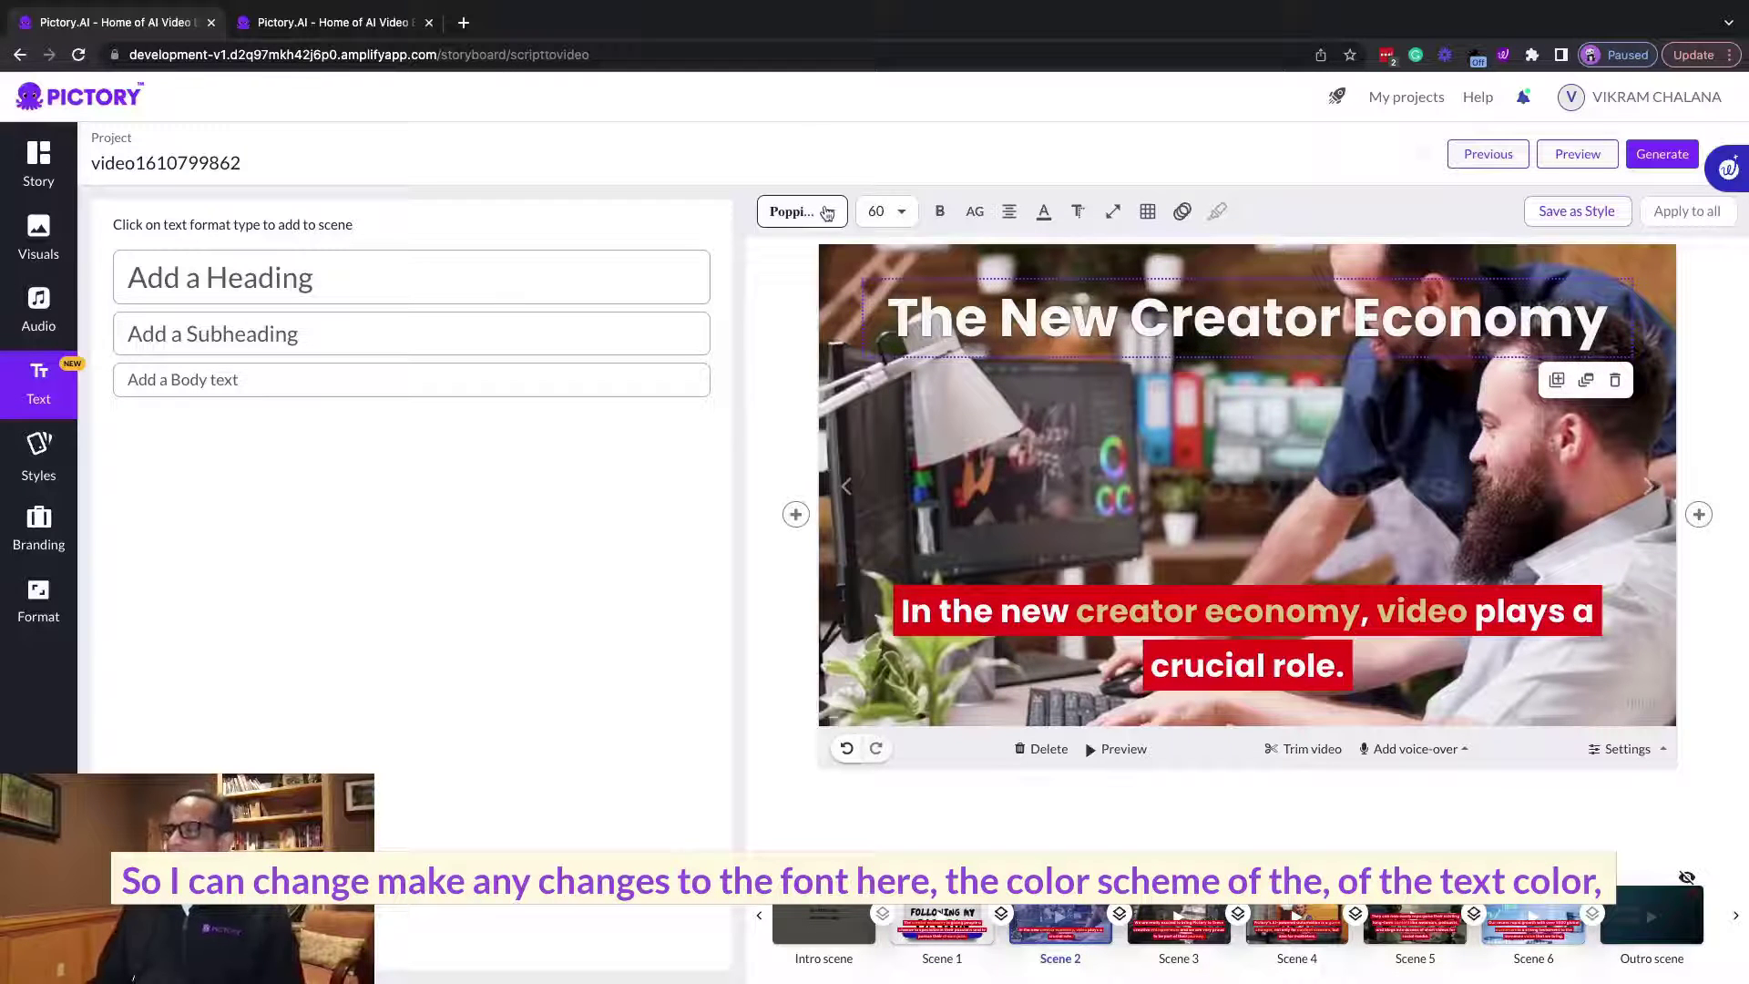
left_click(1044, 213)
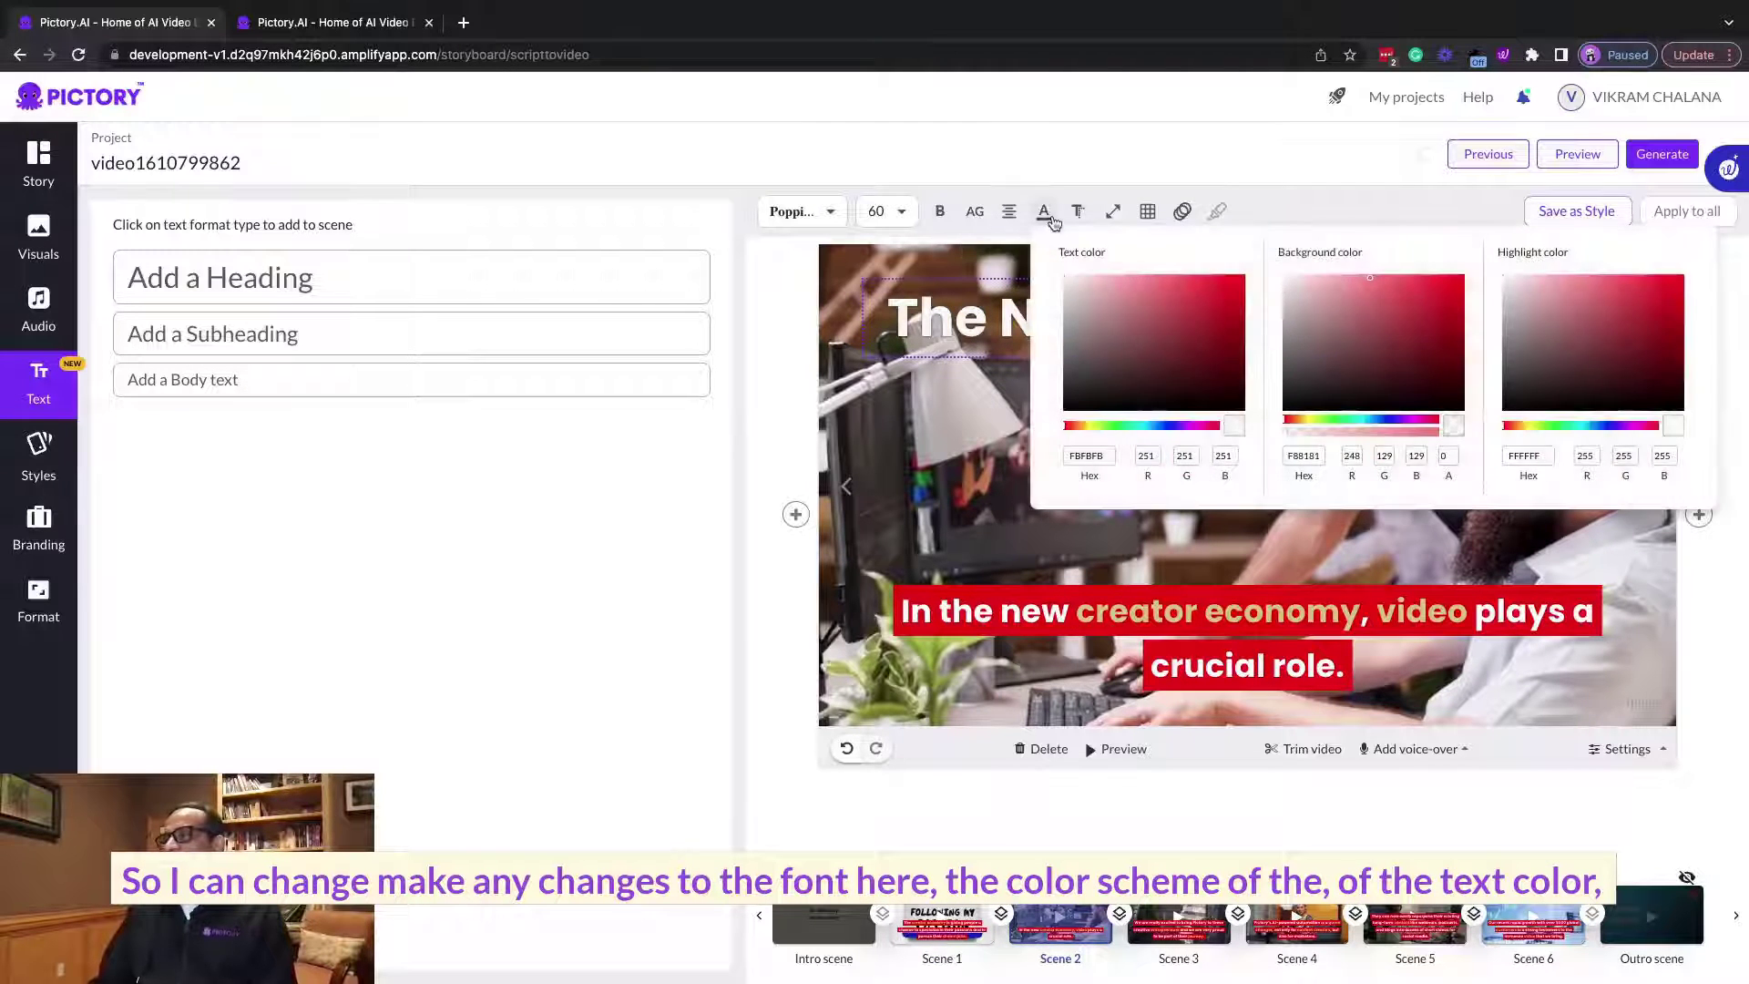
left_click(1078, 212)
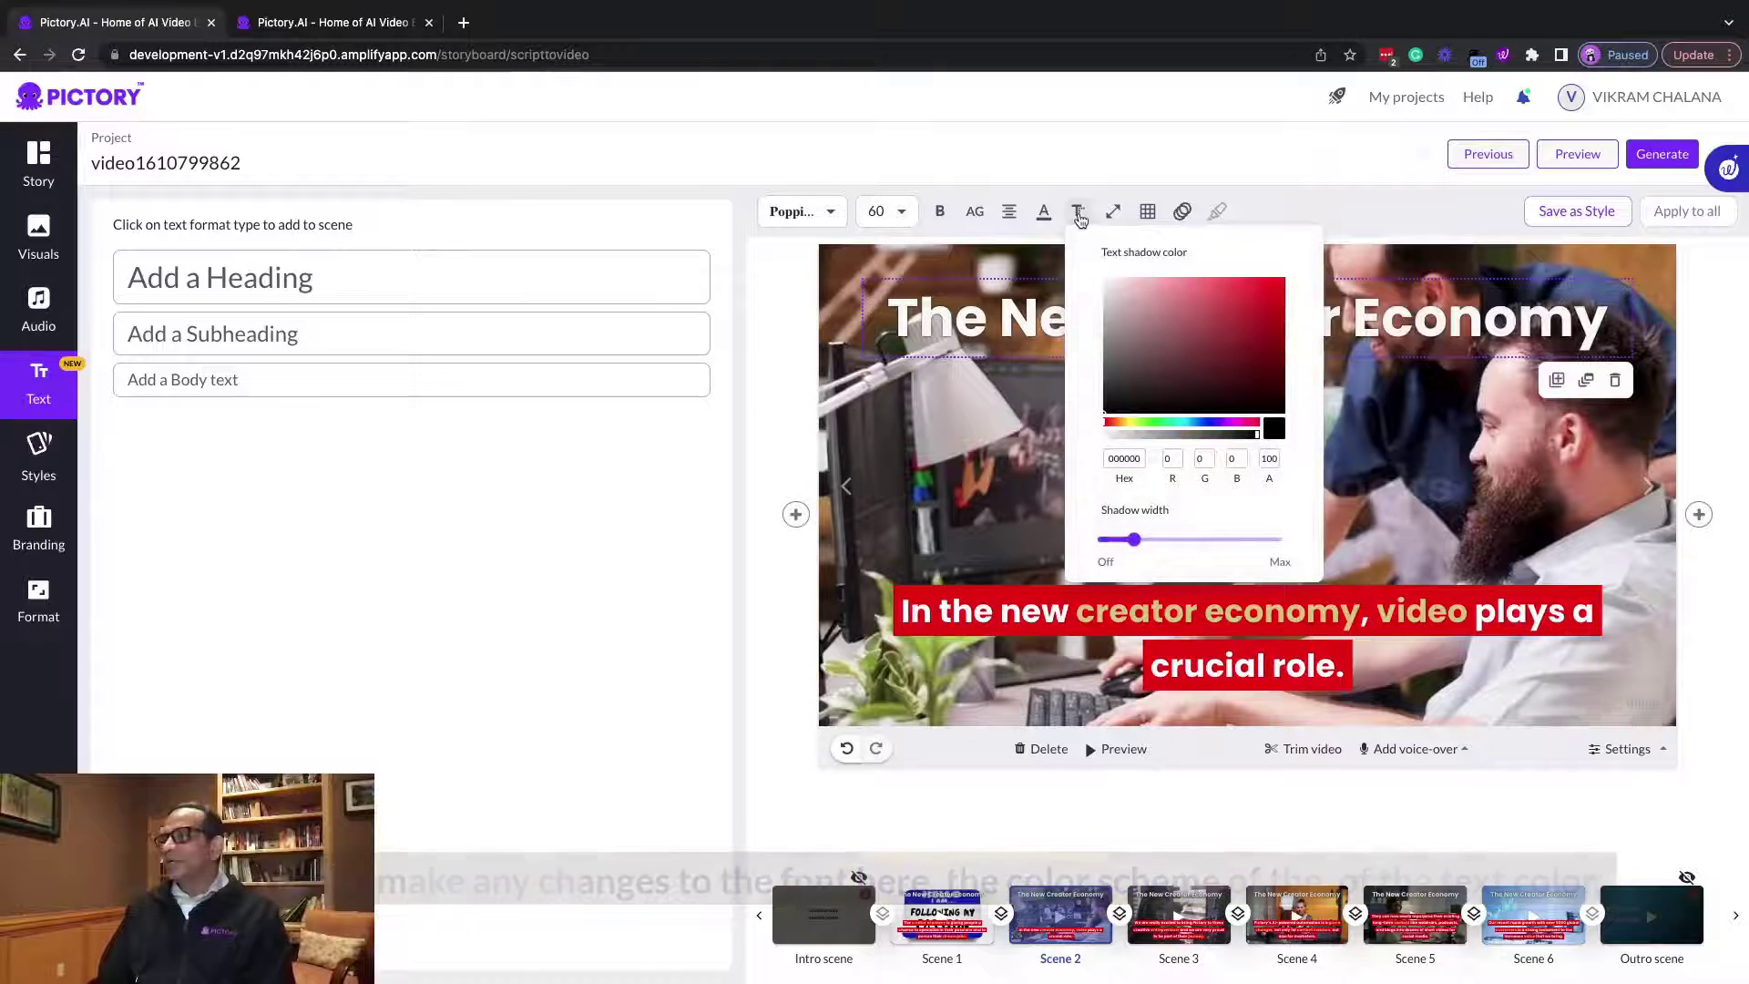
left_click(1113, 212)
left_click(1182, 211)
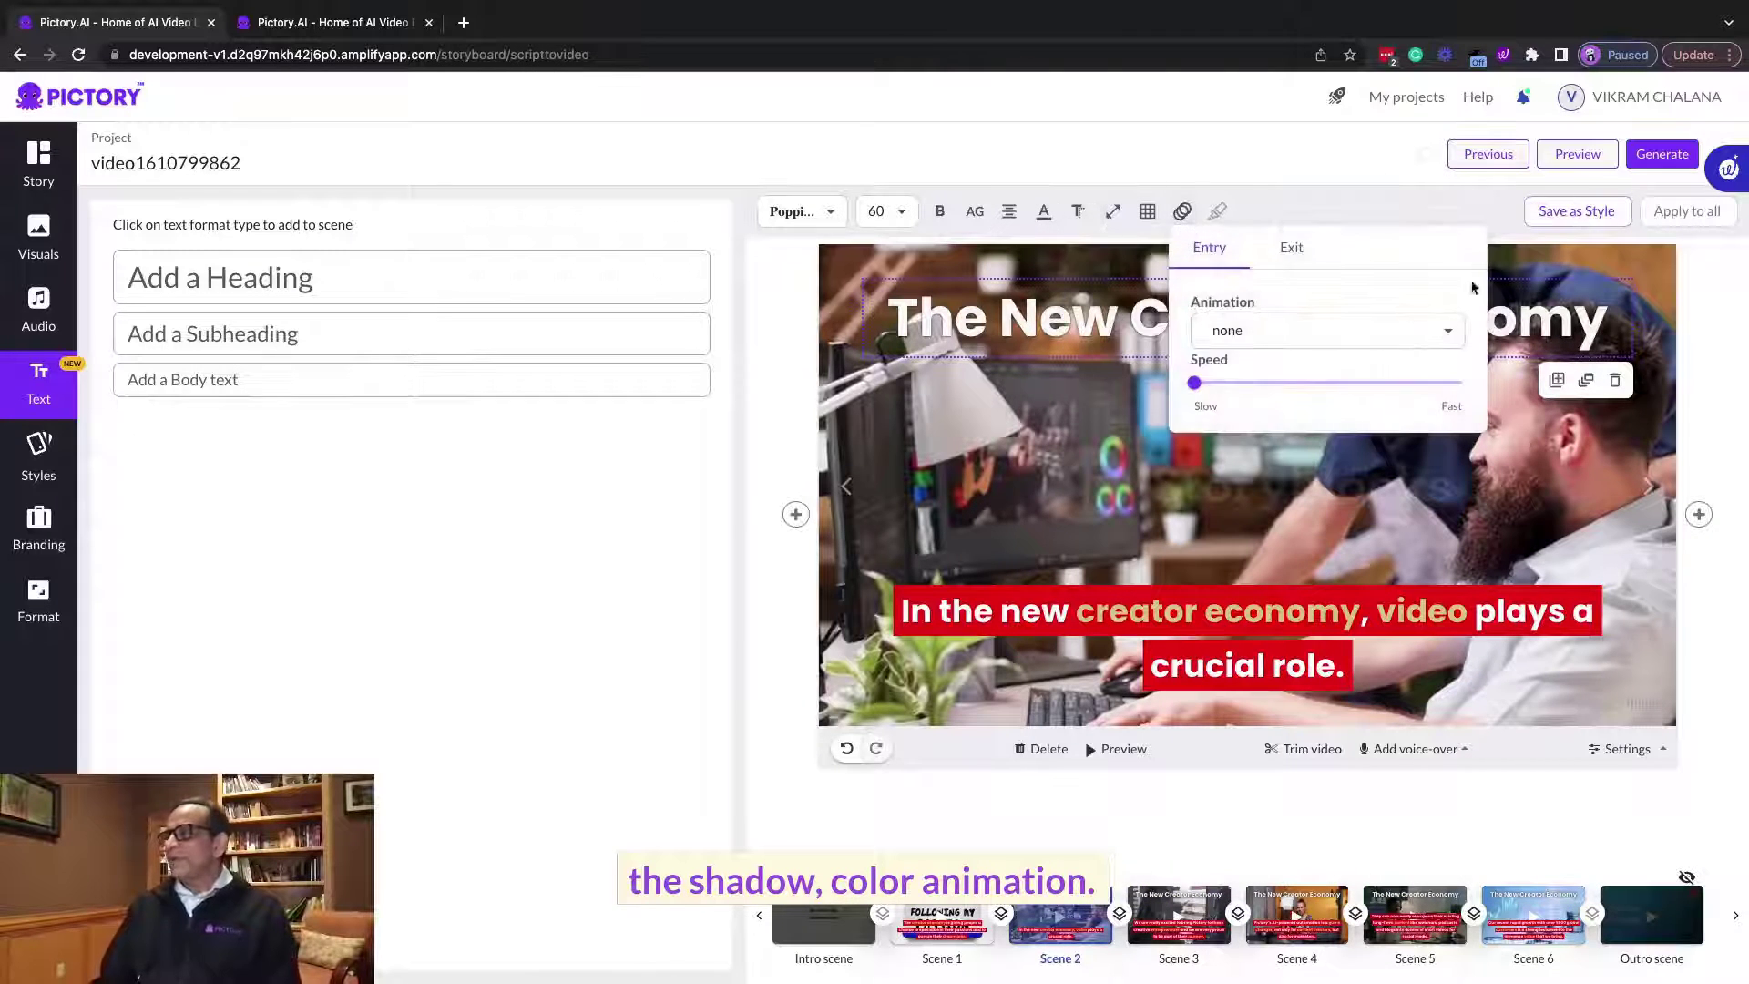
left_click(1519, 232)
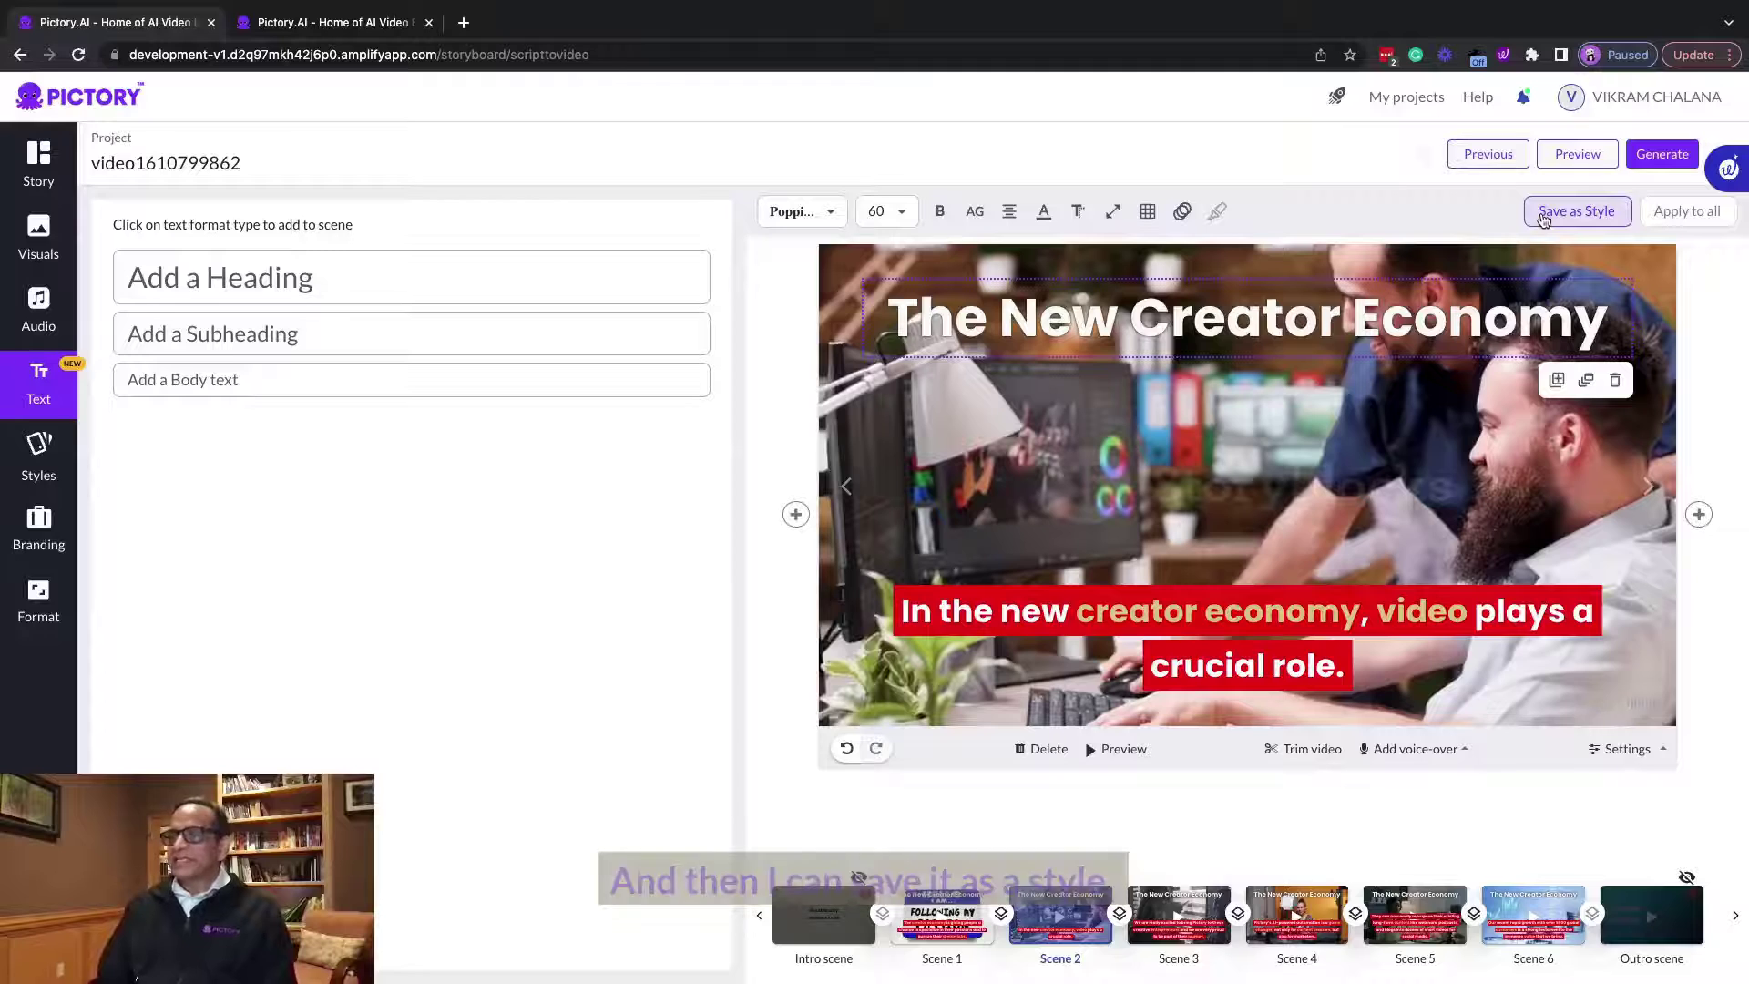
left_click(1543, 217)
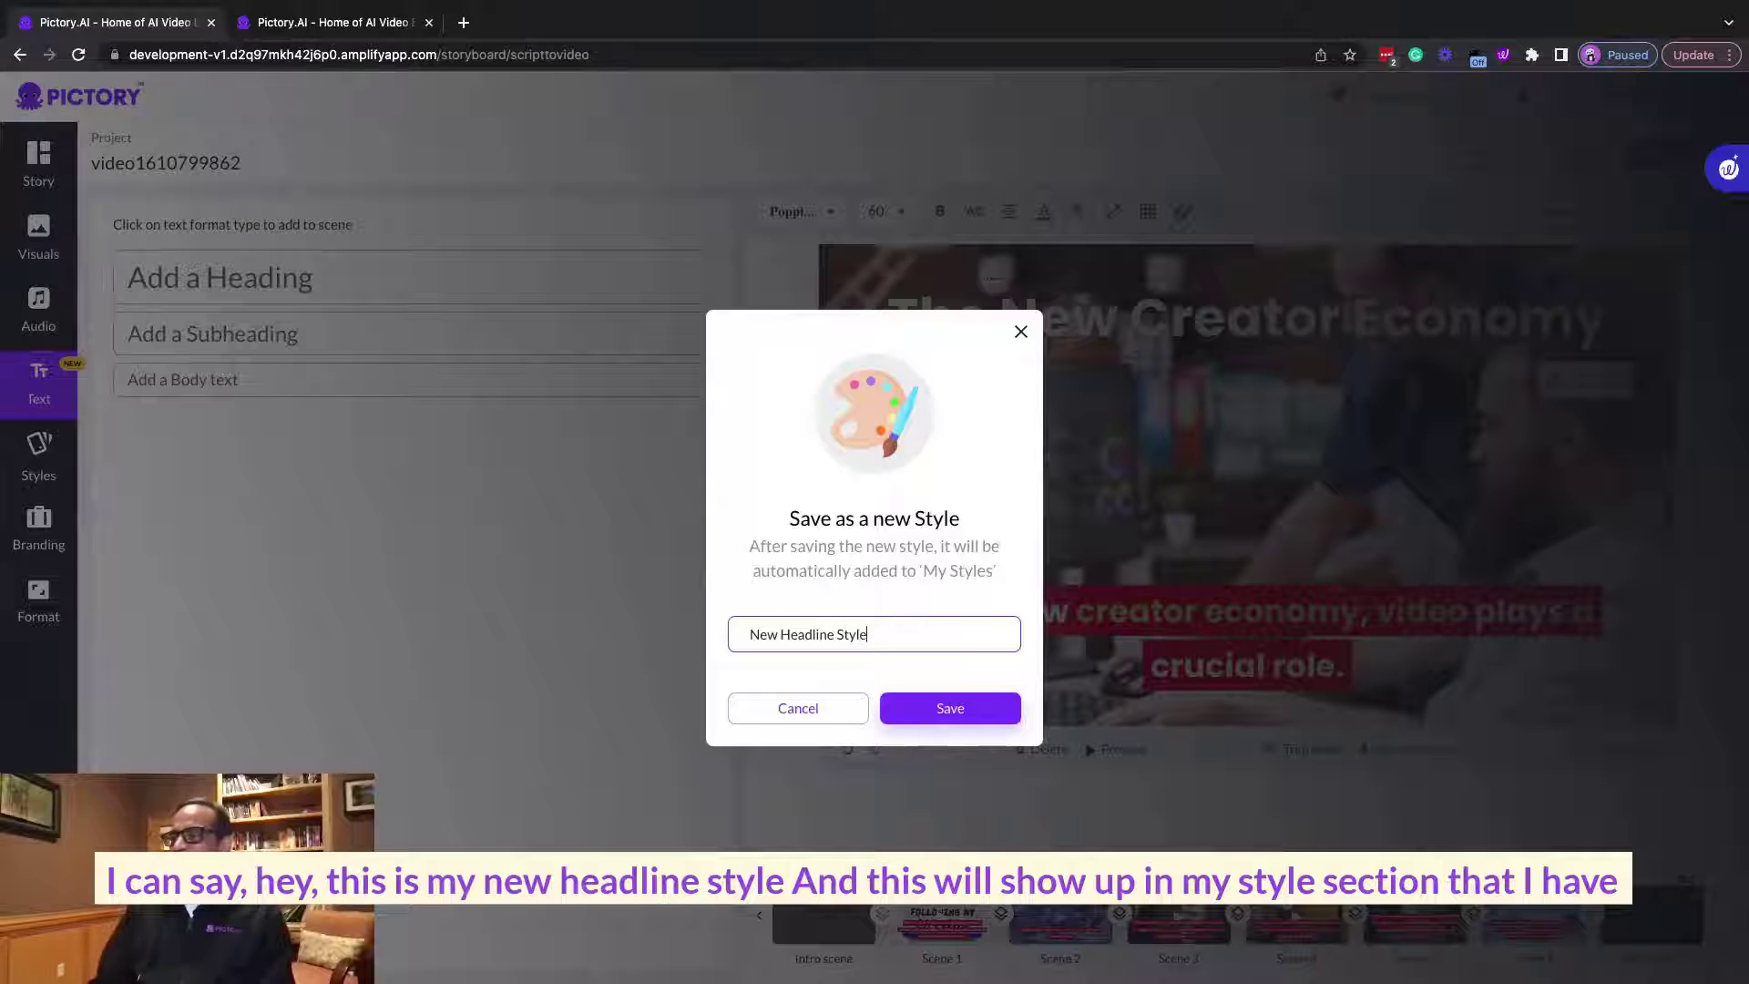
- Save 'New Headline Style', confirm it under My styles, and add a subheading box
left_click(962, 717)
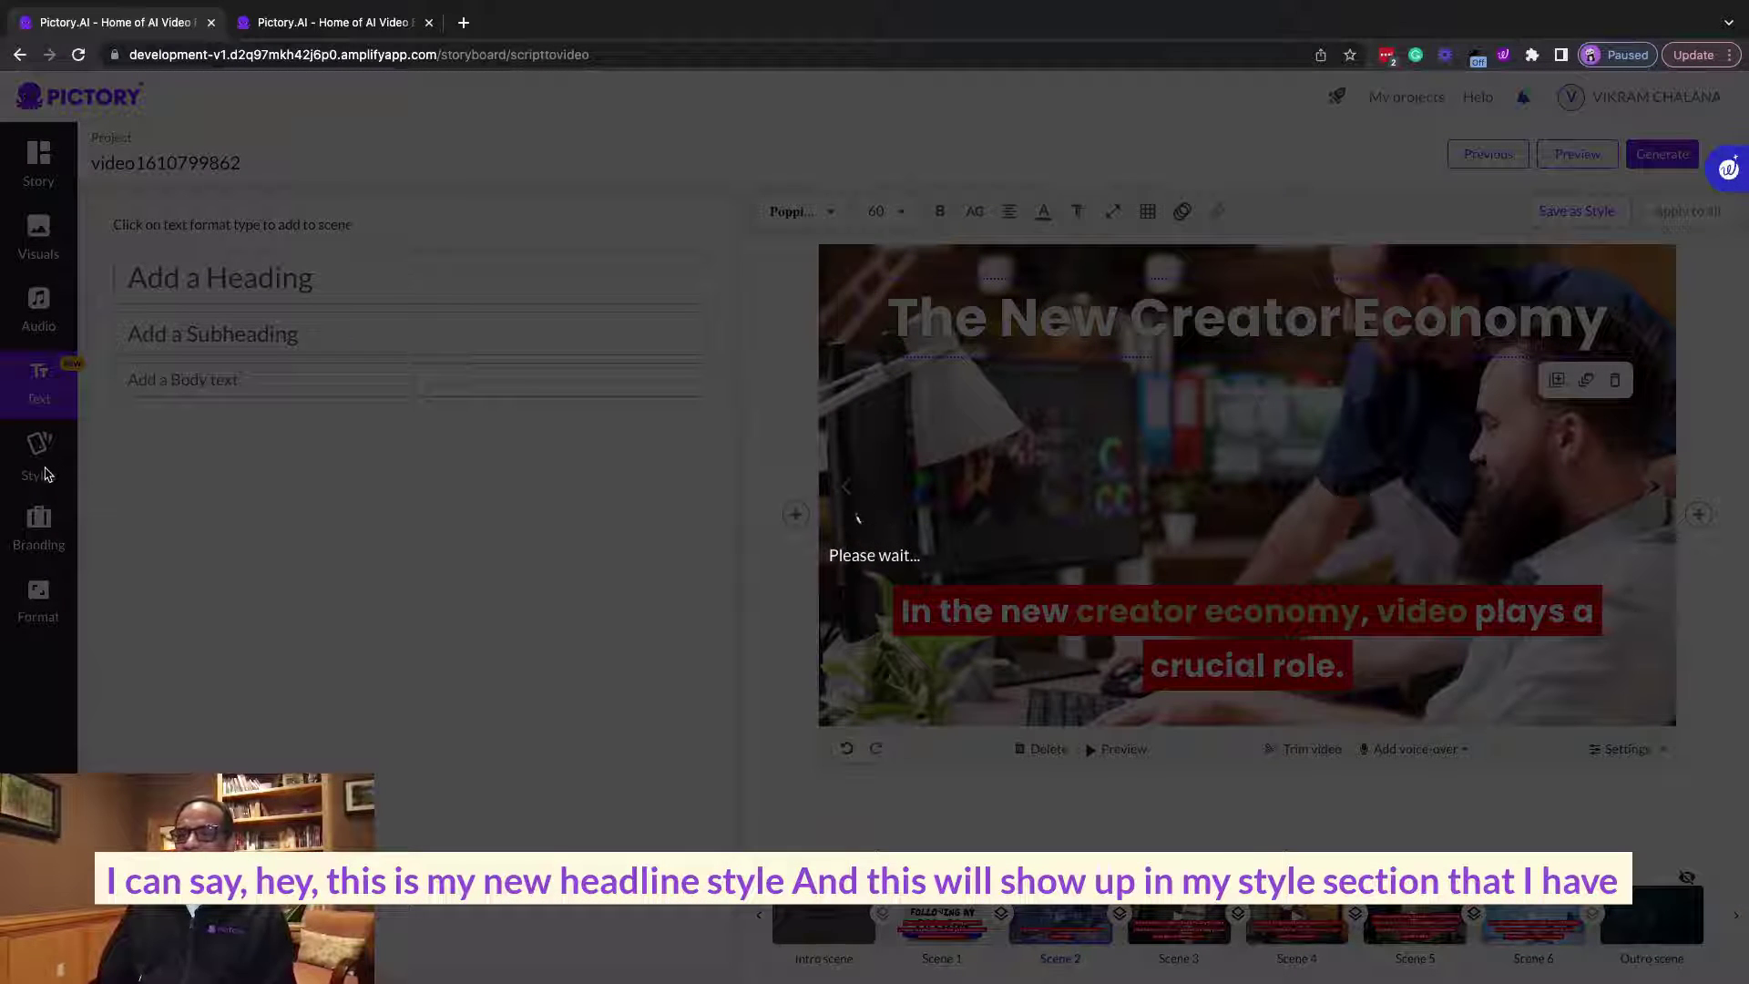
left_click(43, 474)
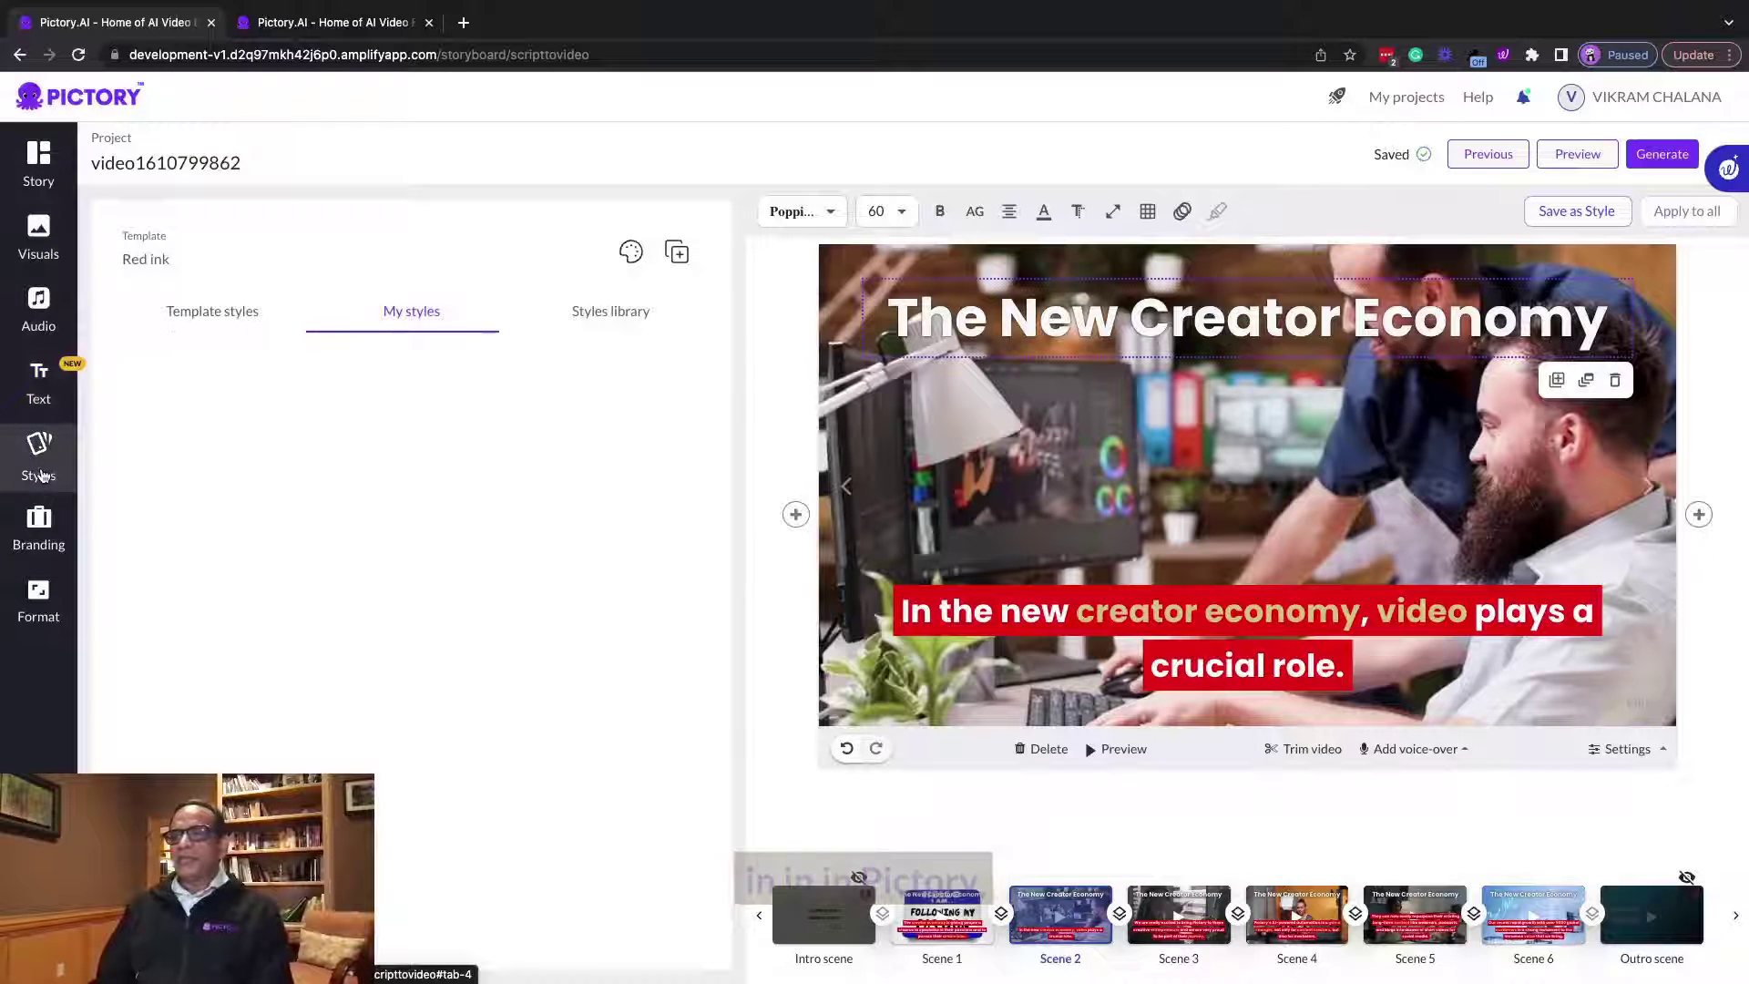
left_click(38, 383)
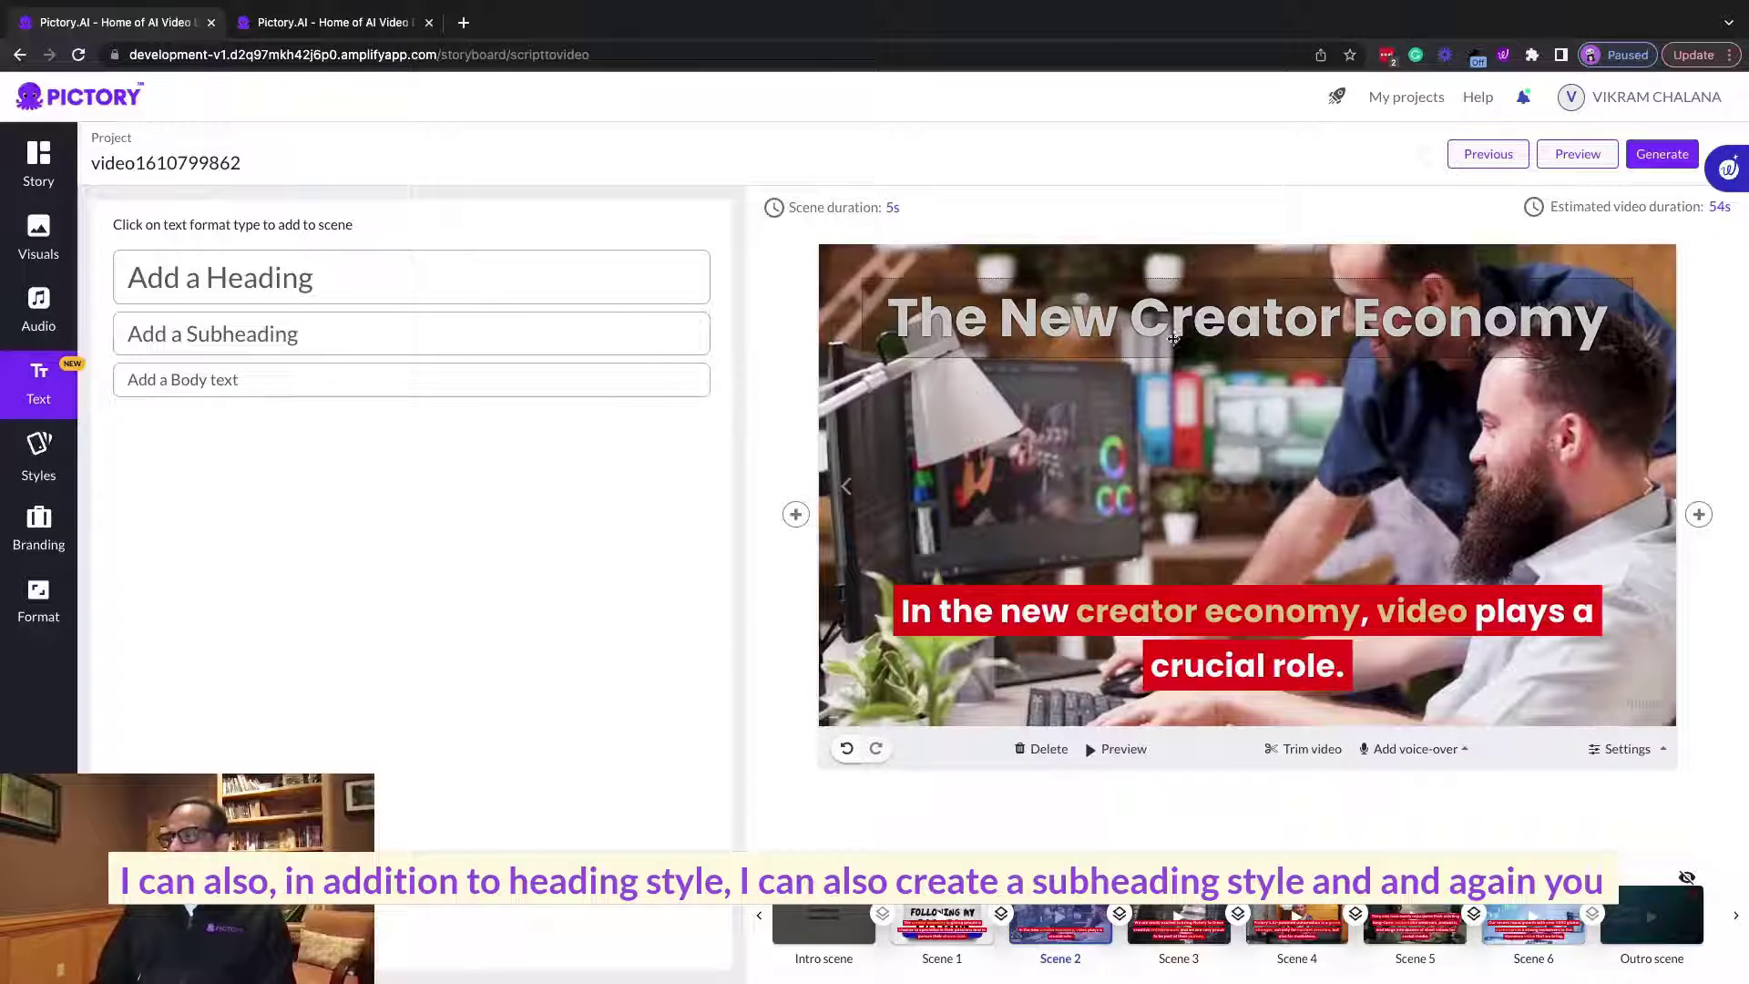
left_click(285, 336)
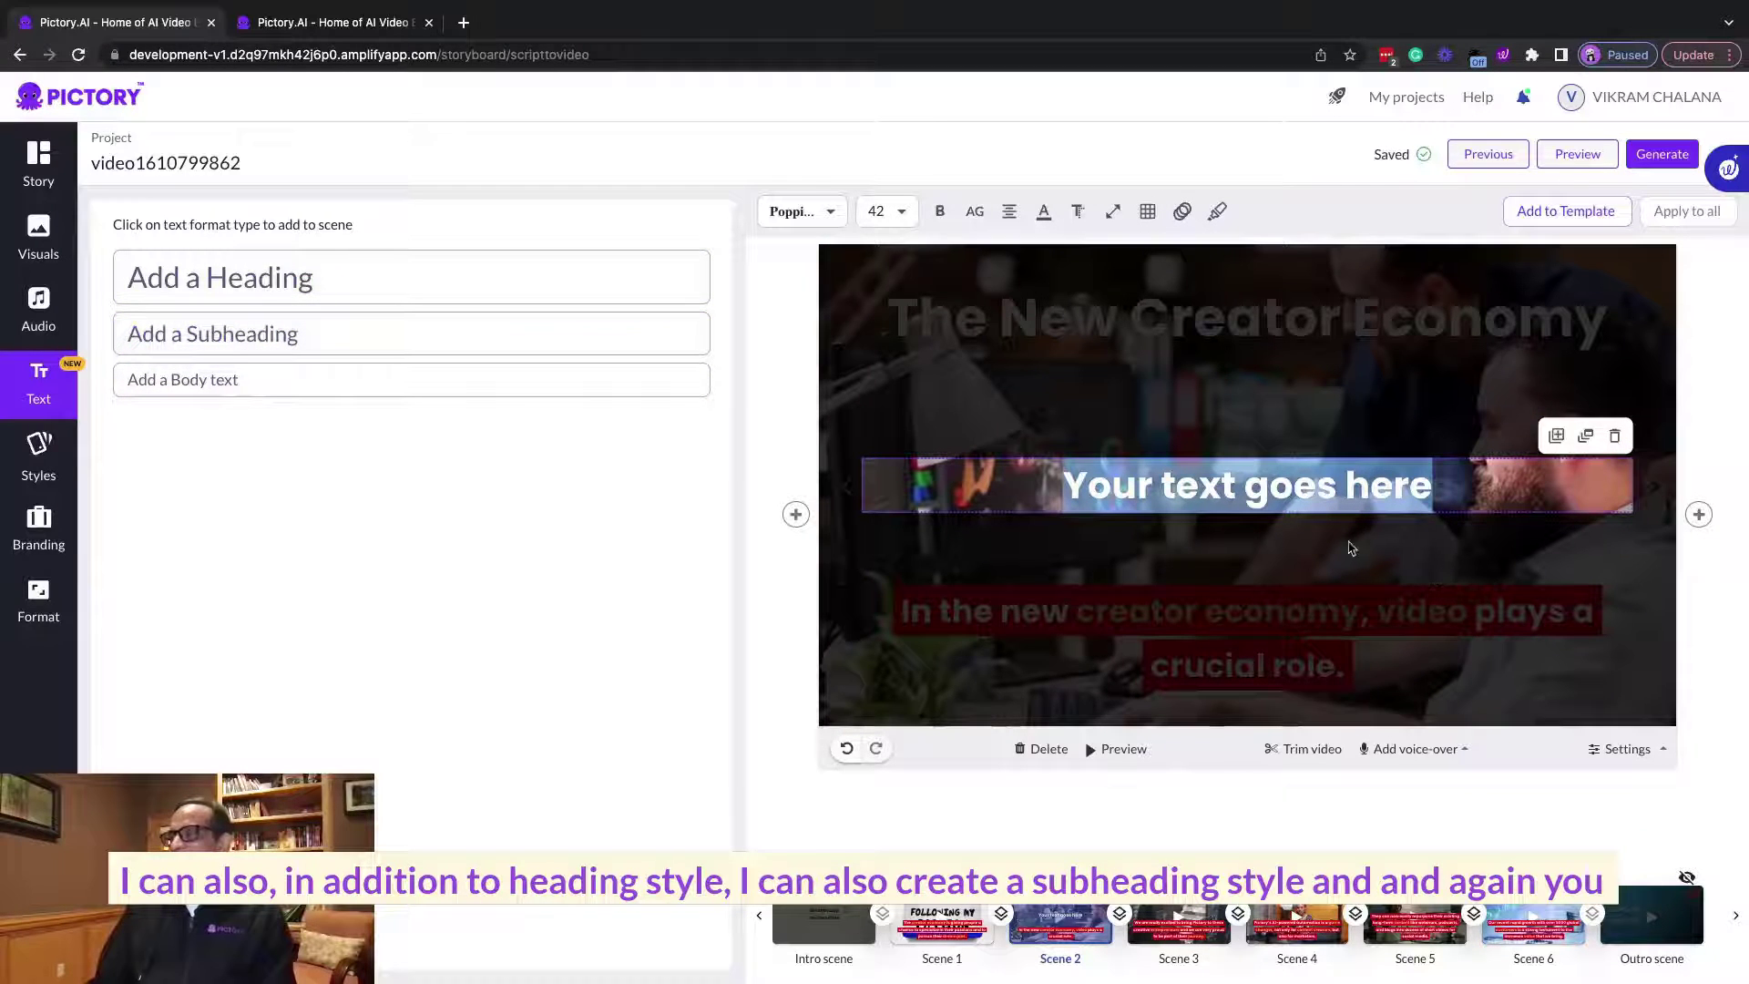
- Move the subheading just under the heading and change its text to 'Is creating waves'
left_click(1229, 547)
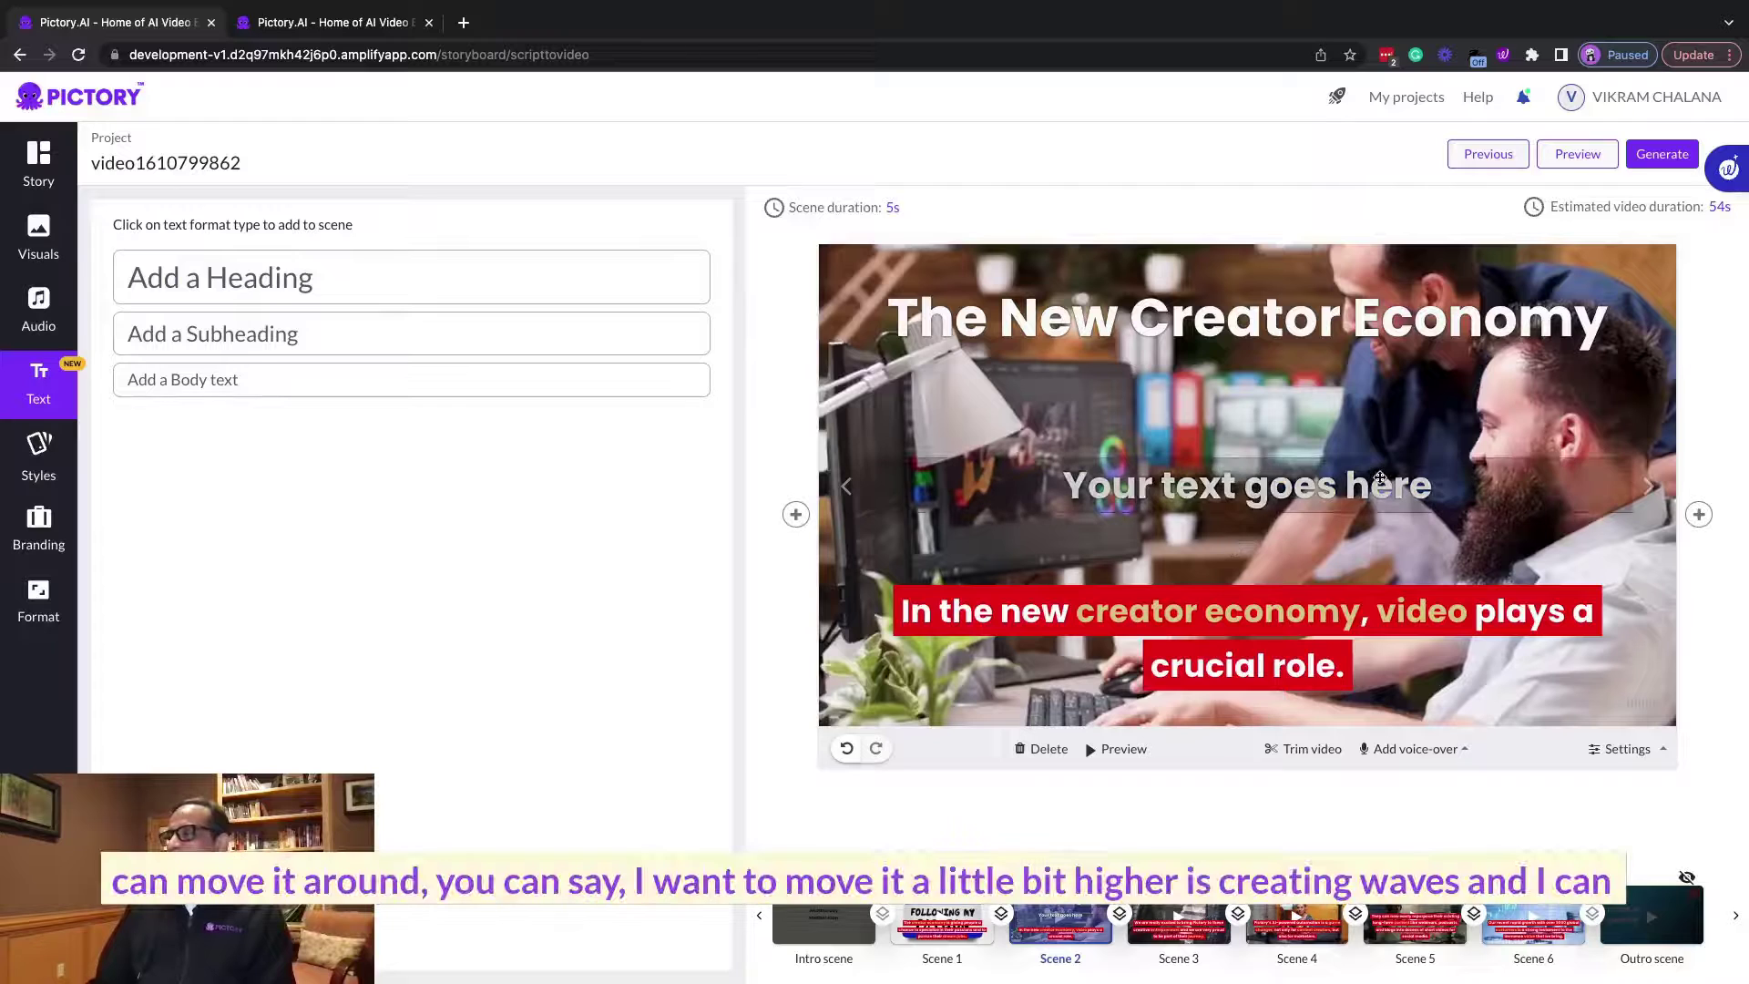
left_click_drag(1379, 477, 1379, 350)
double_click(1379, 349)
type("Is creating waves")
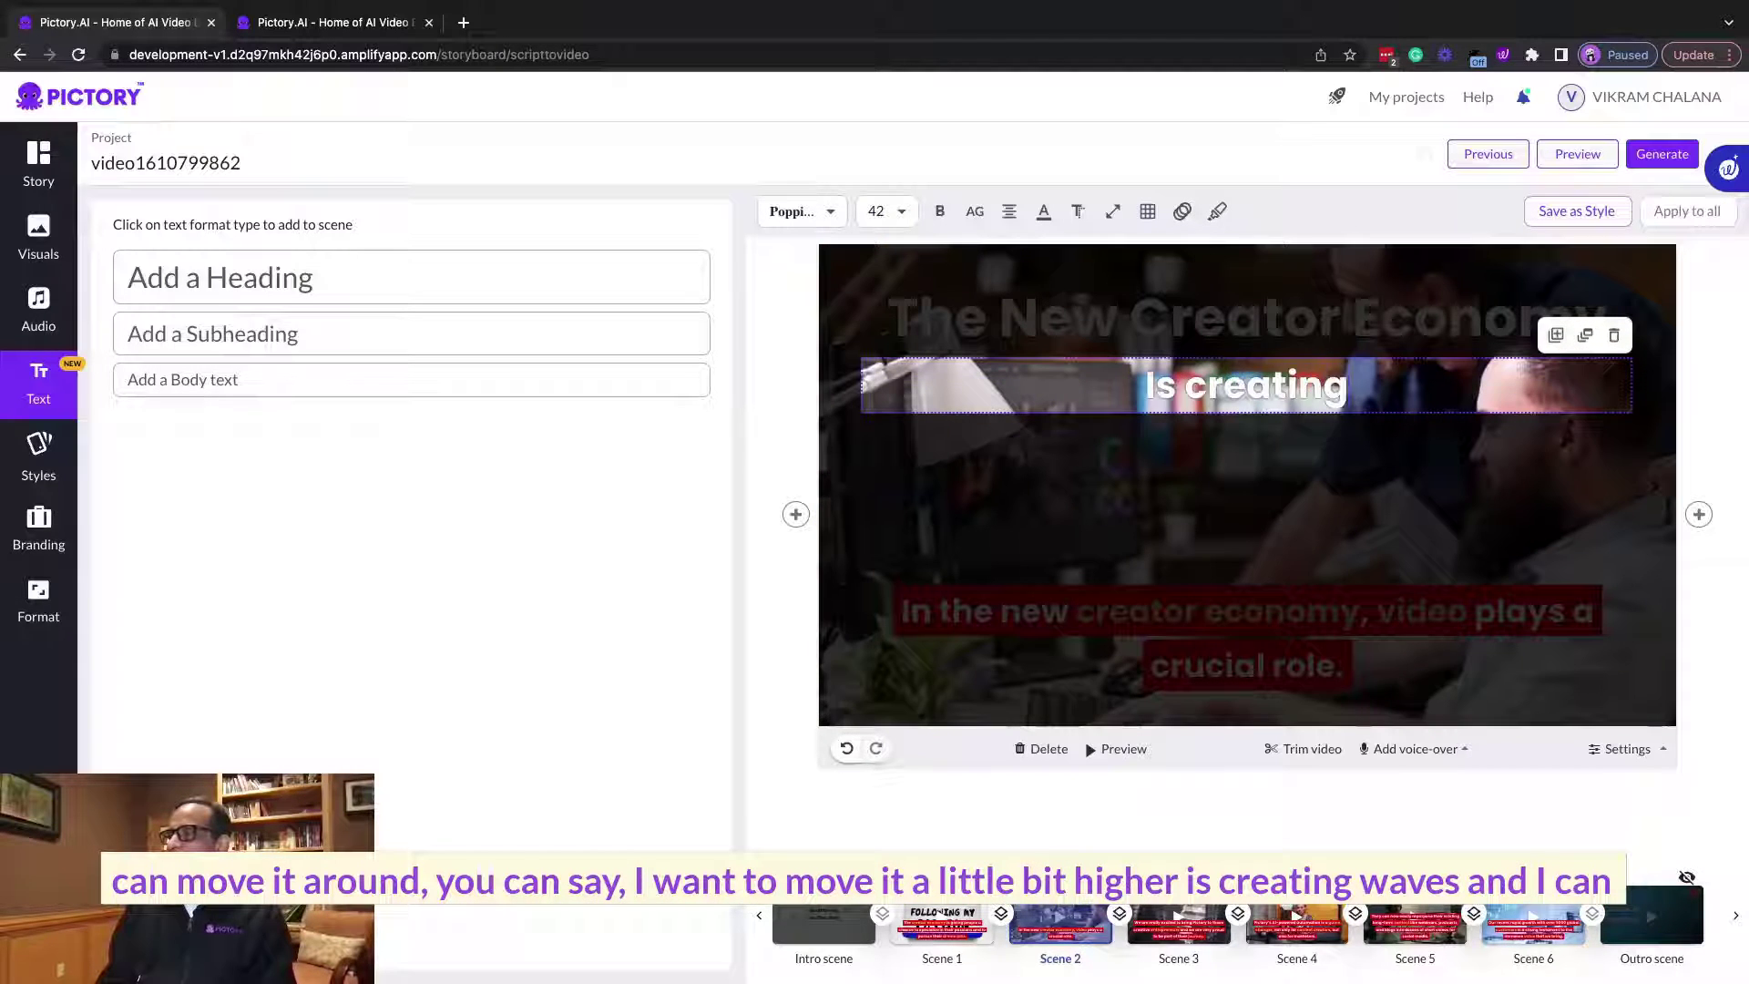
key("Escape")
left_click(1292, 397)
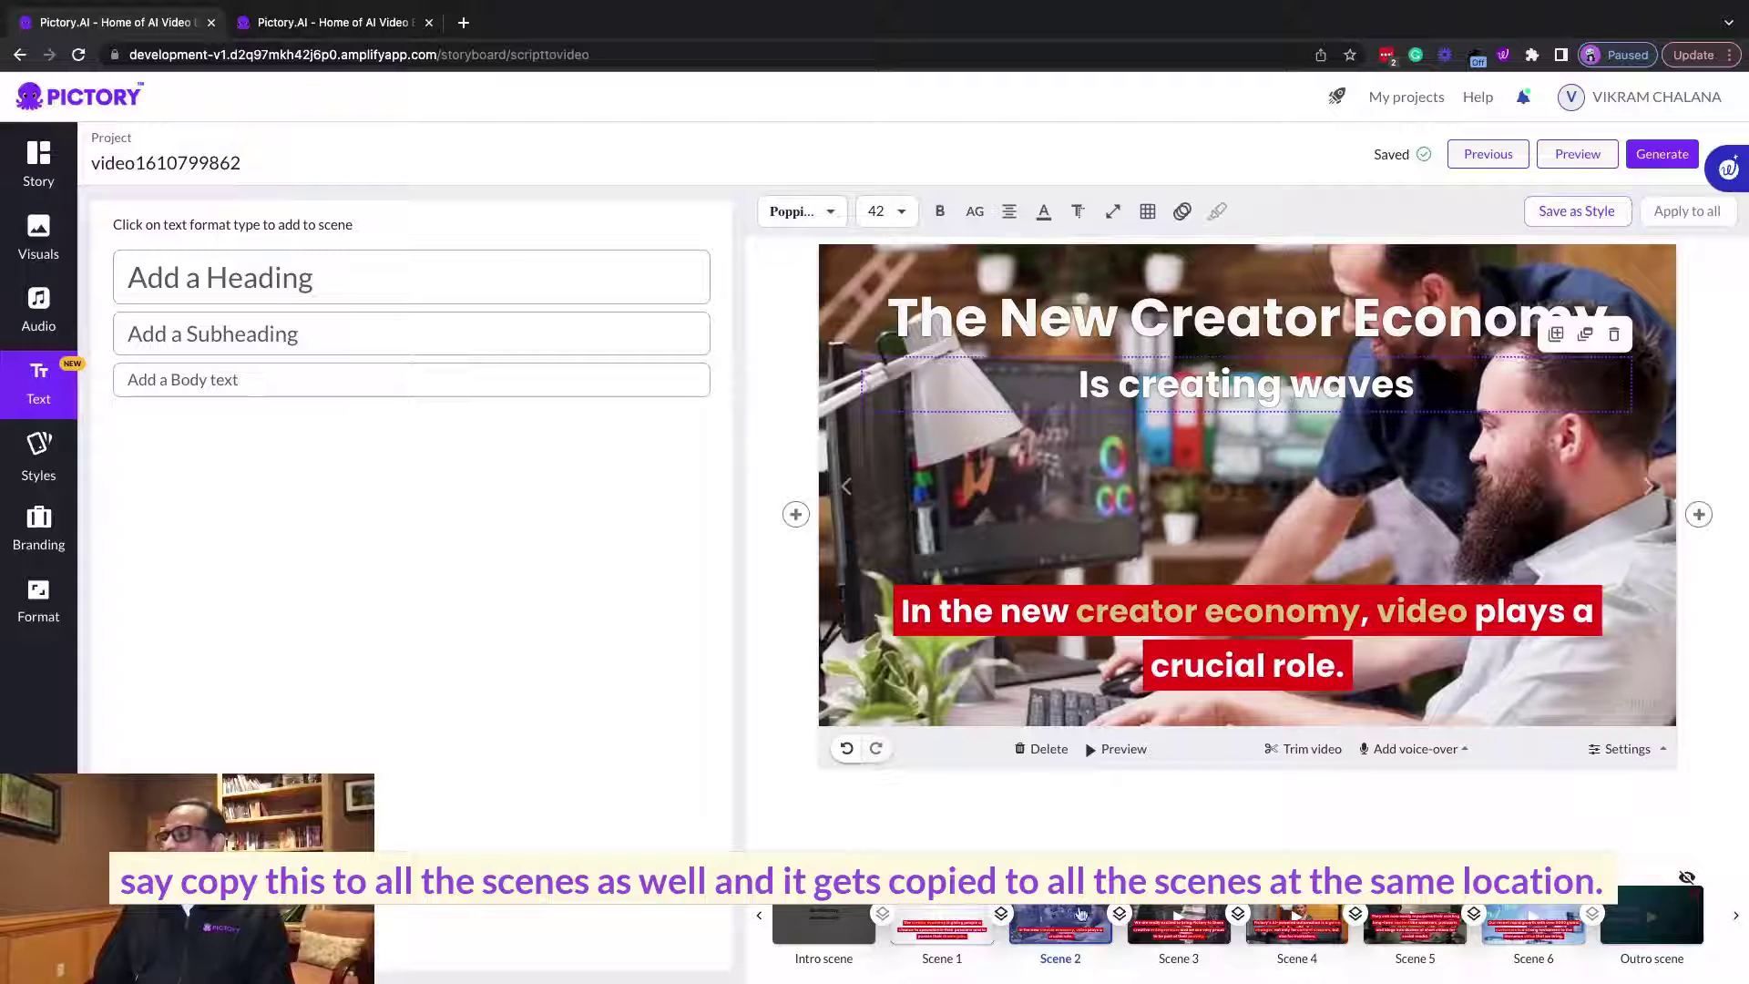
left_click(1080, 913)
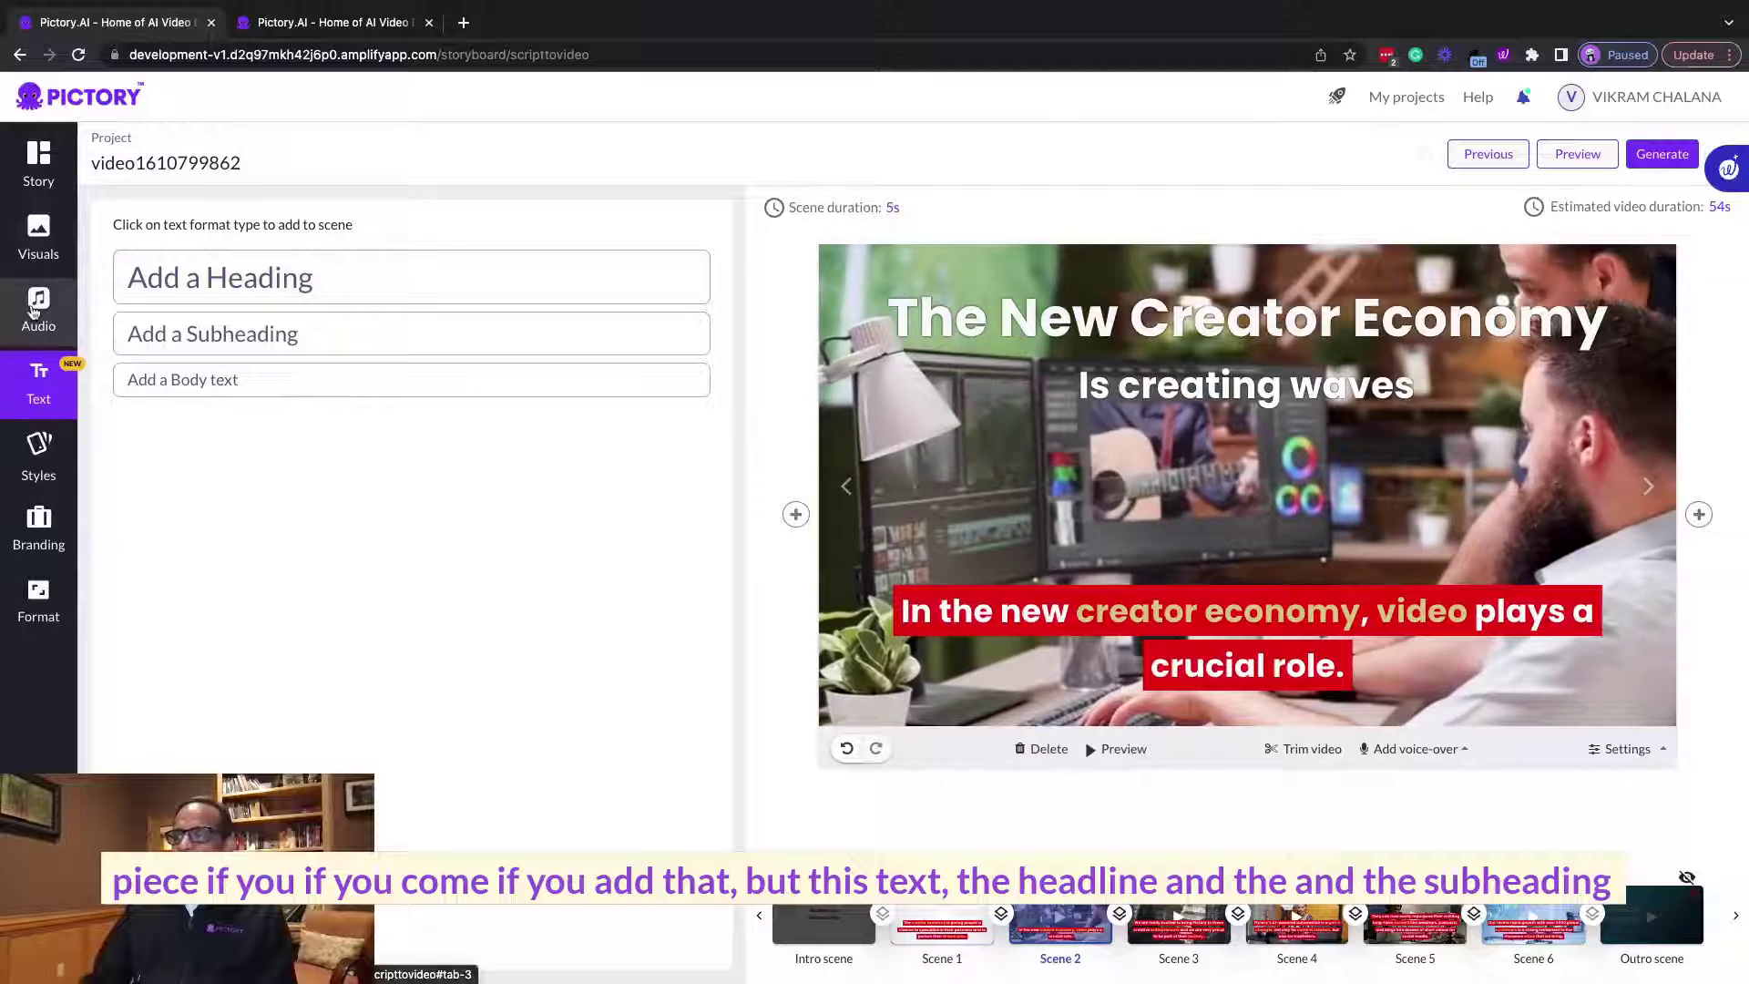
- Select Scene 2's heading box, then deselect it by clicking the empty canvas
left_click(1284, 325)
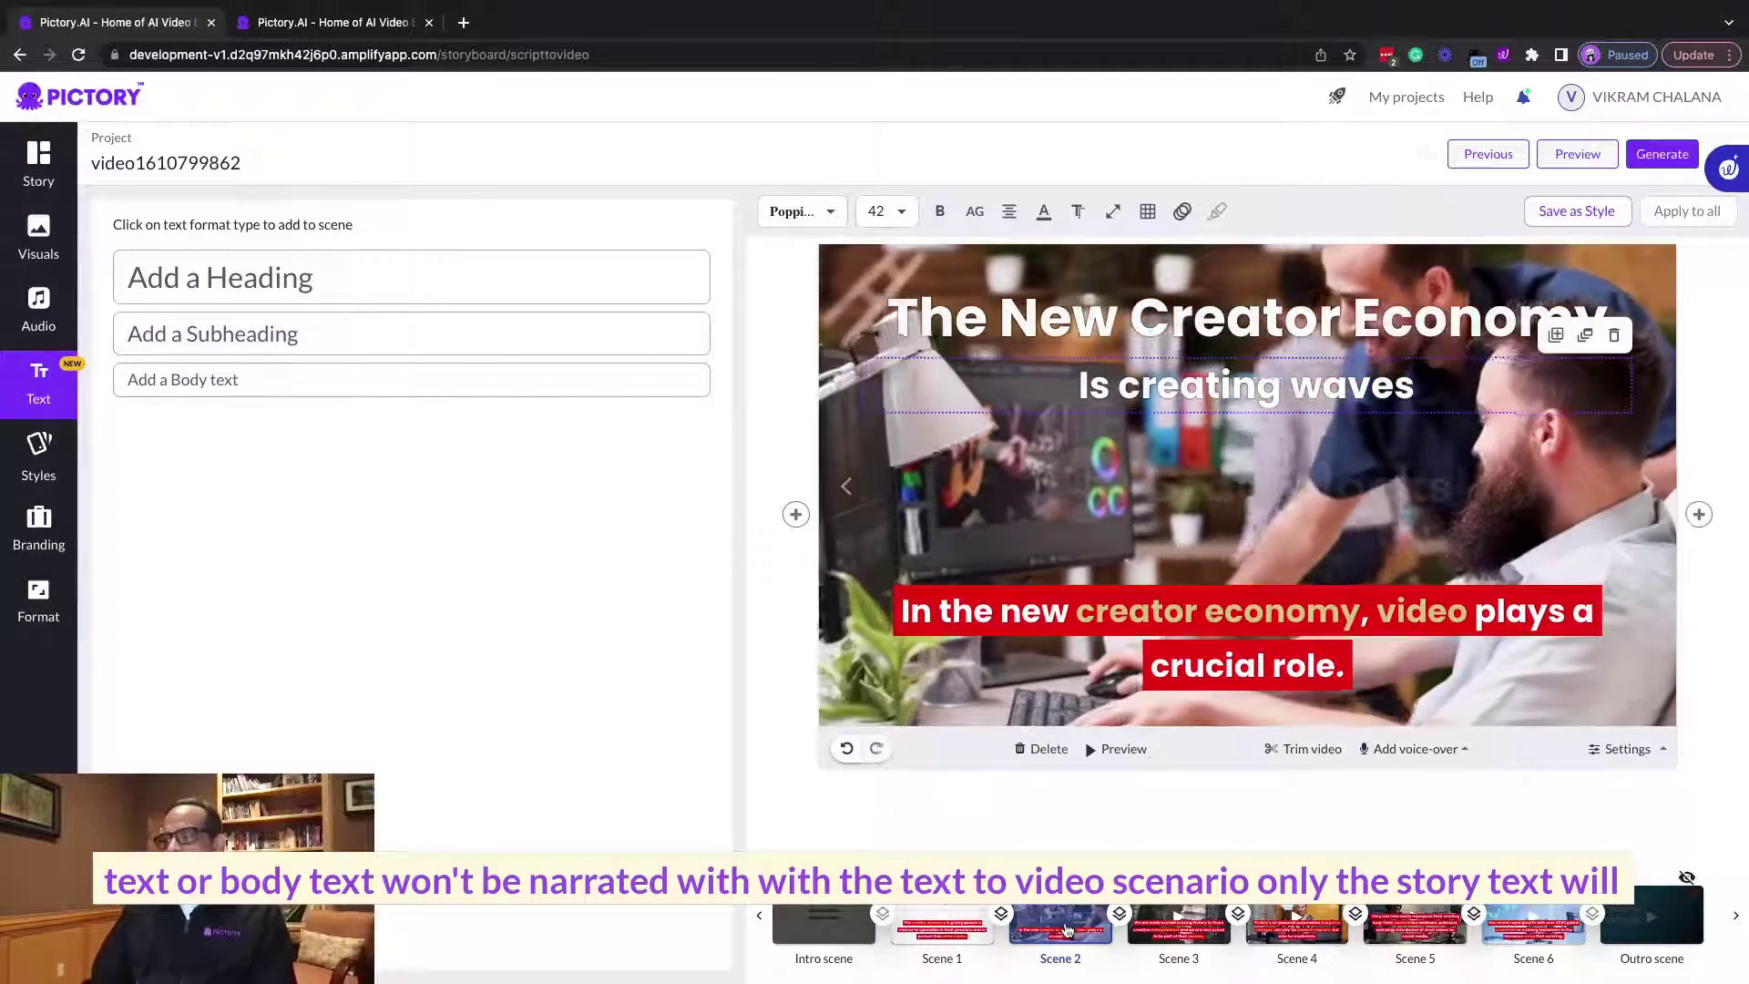
left_click(1068, 929)
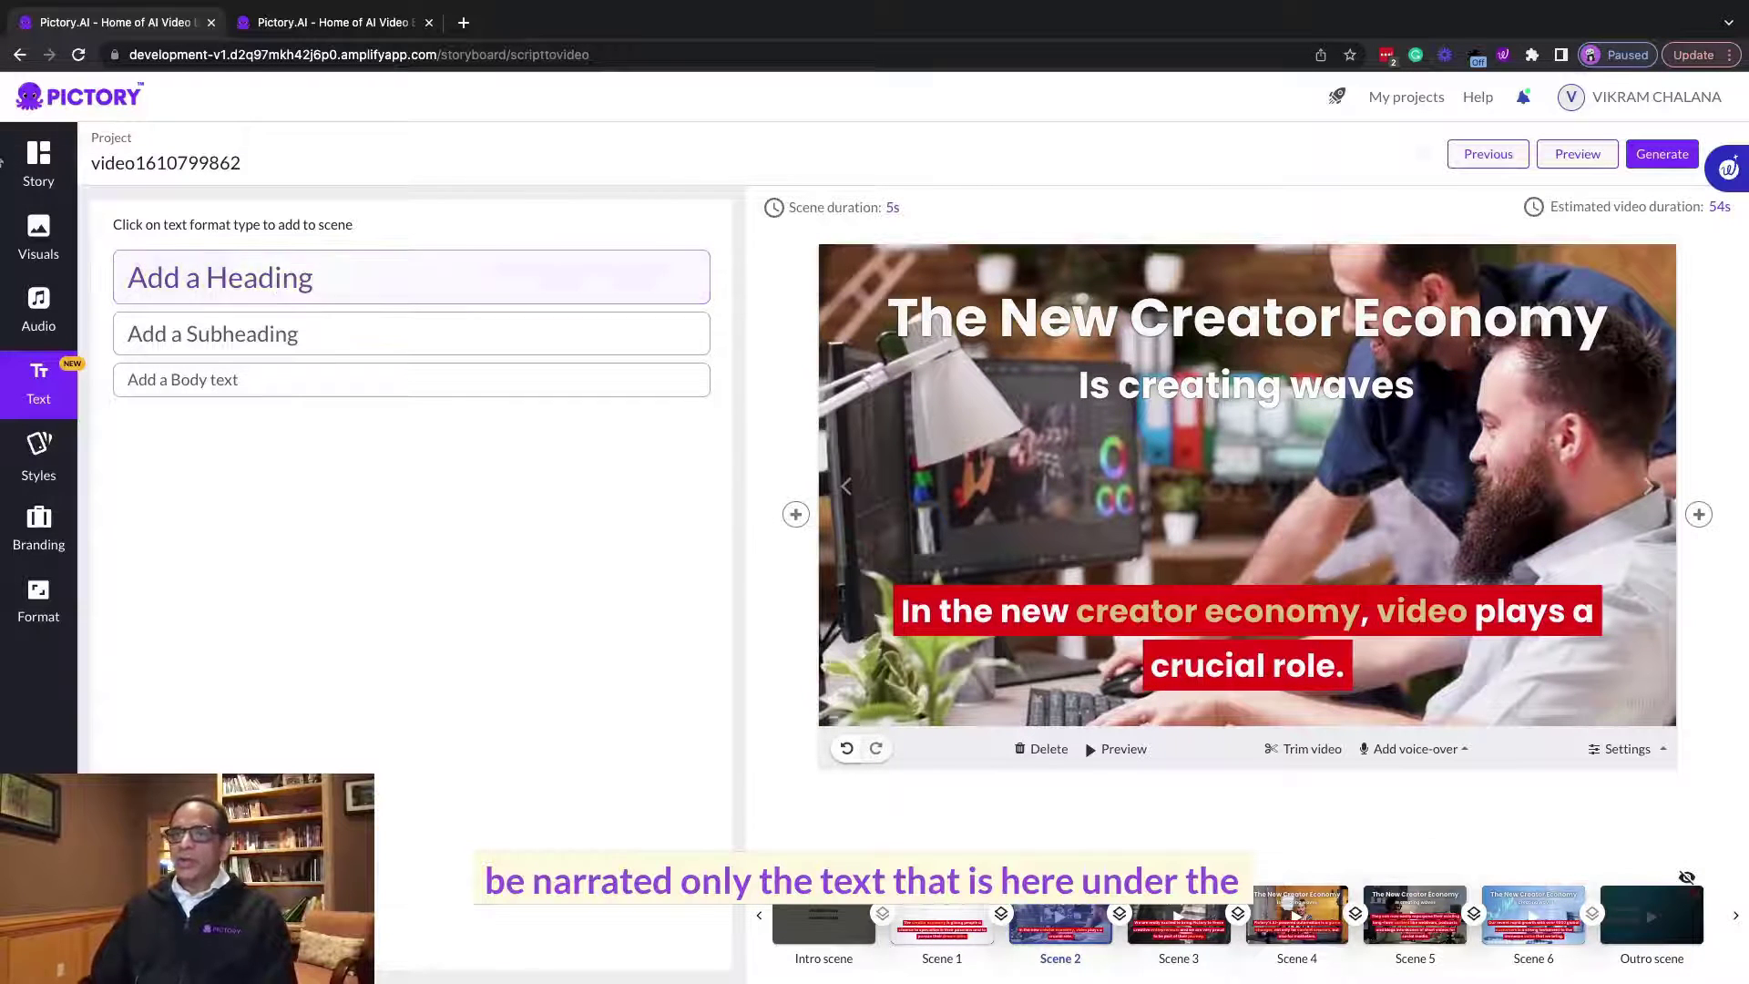
- Look over the Story scripts and Audio background music panels, then return to Text
left_click(33, 165)
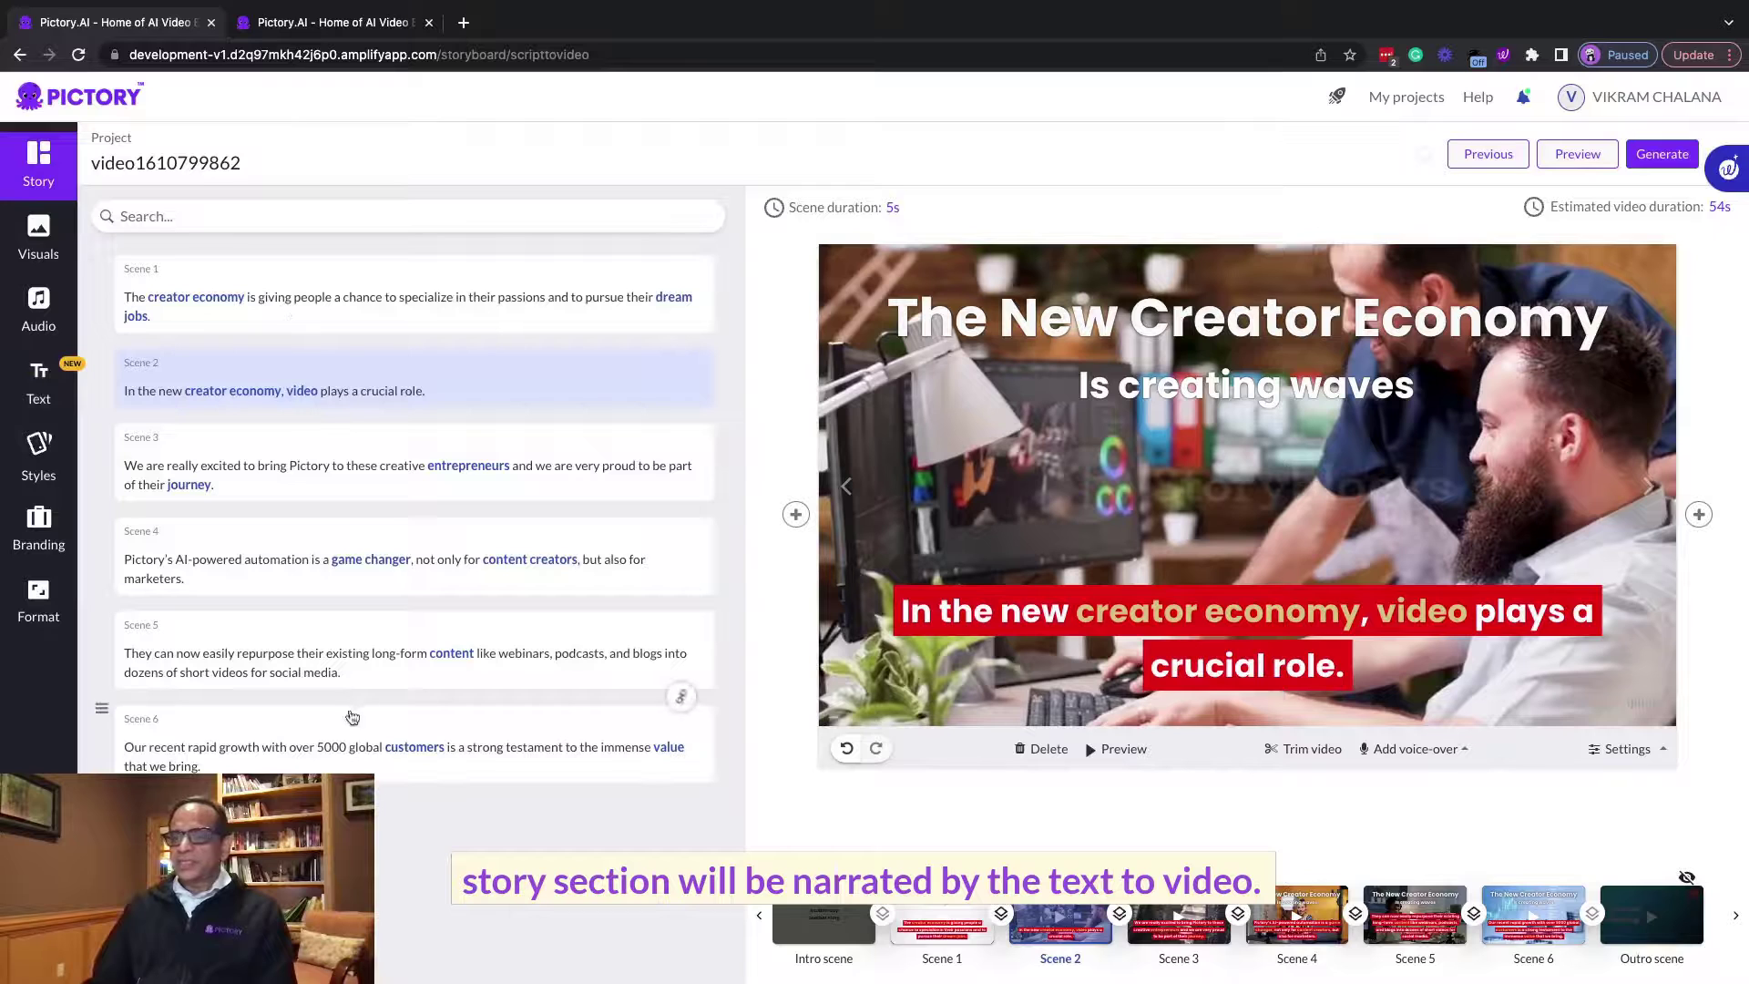
left_click(40, 328)
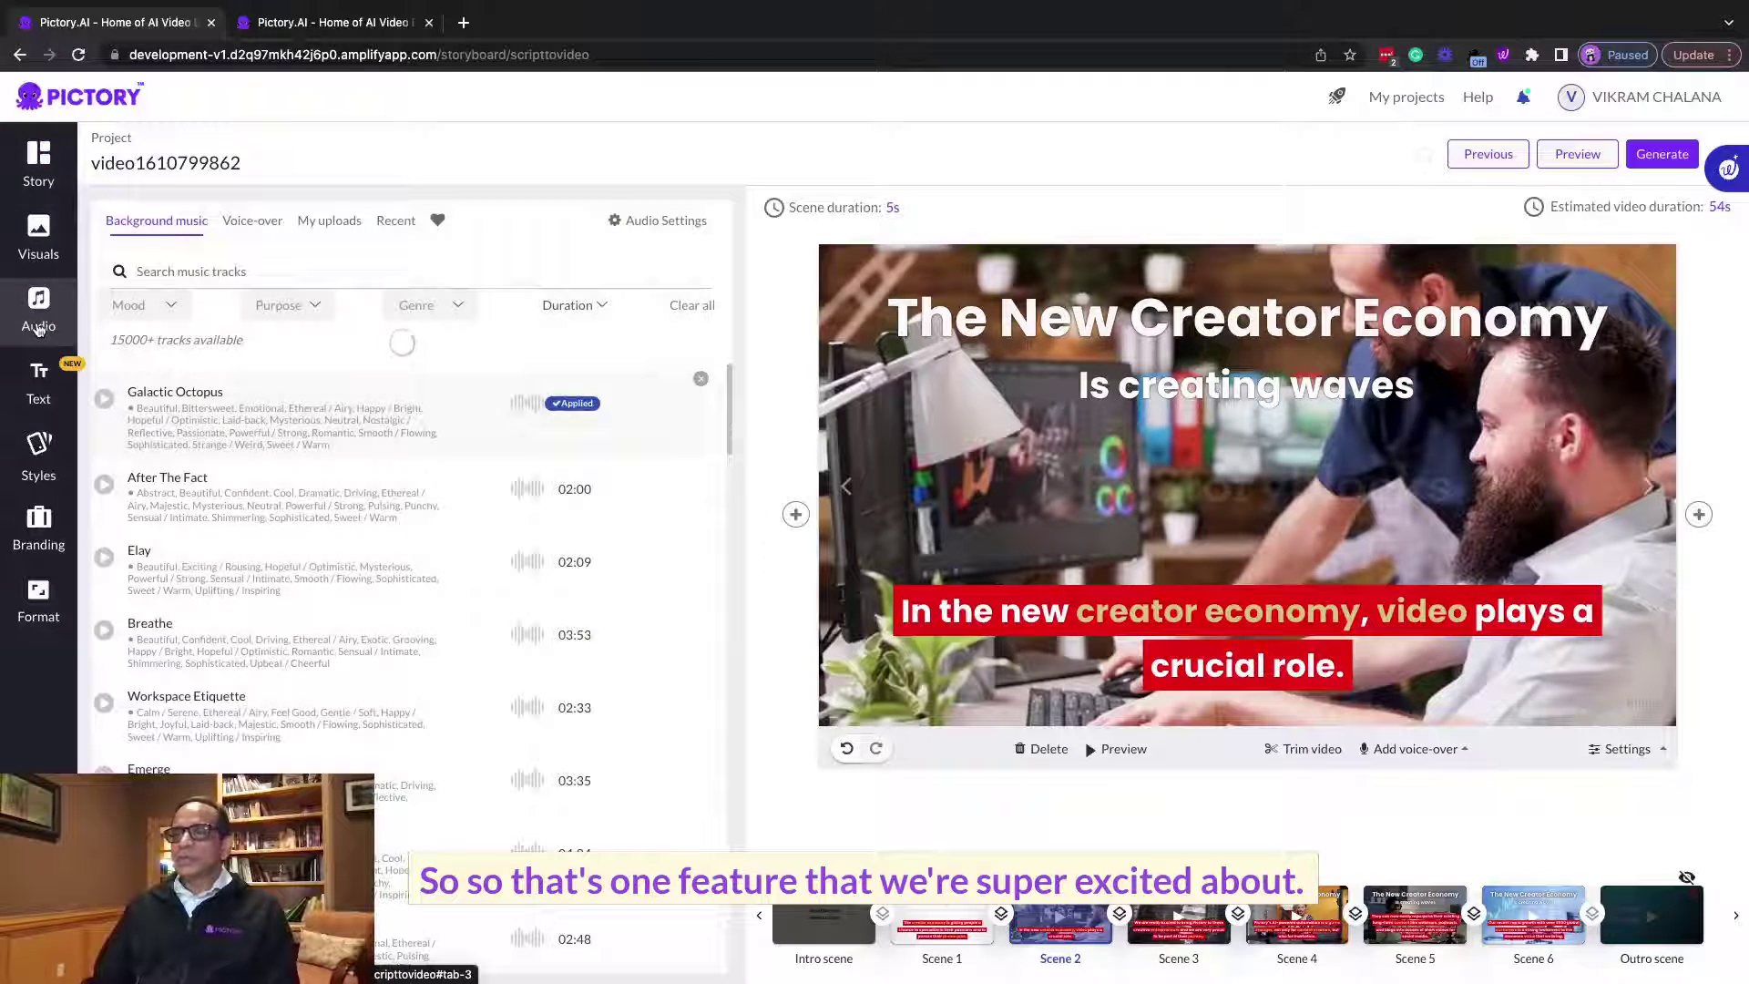
left_click(53, 182)
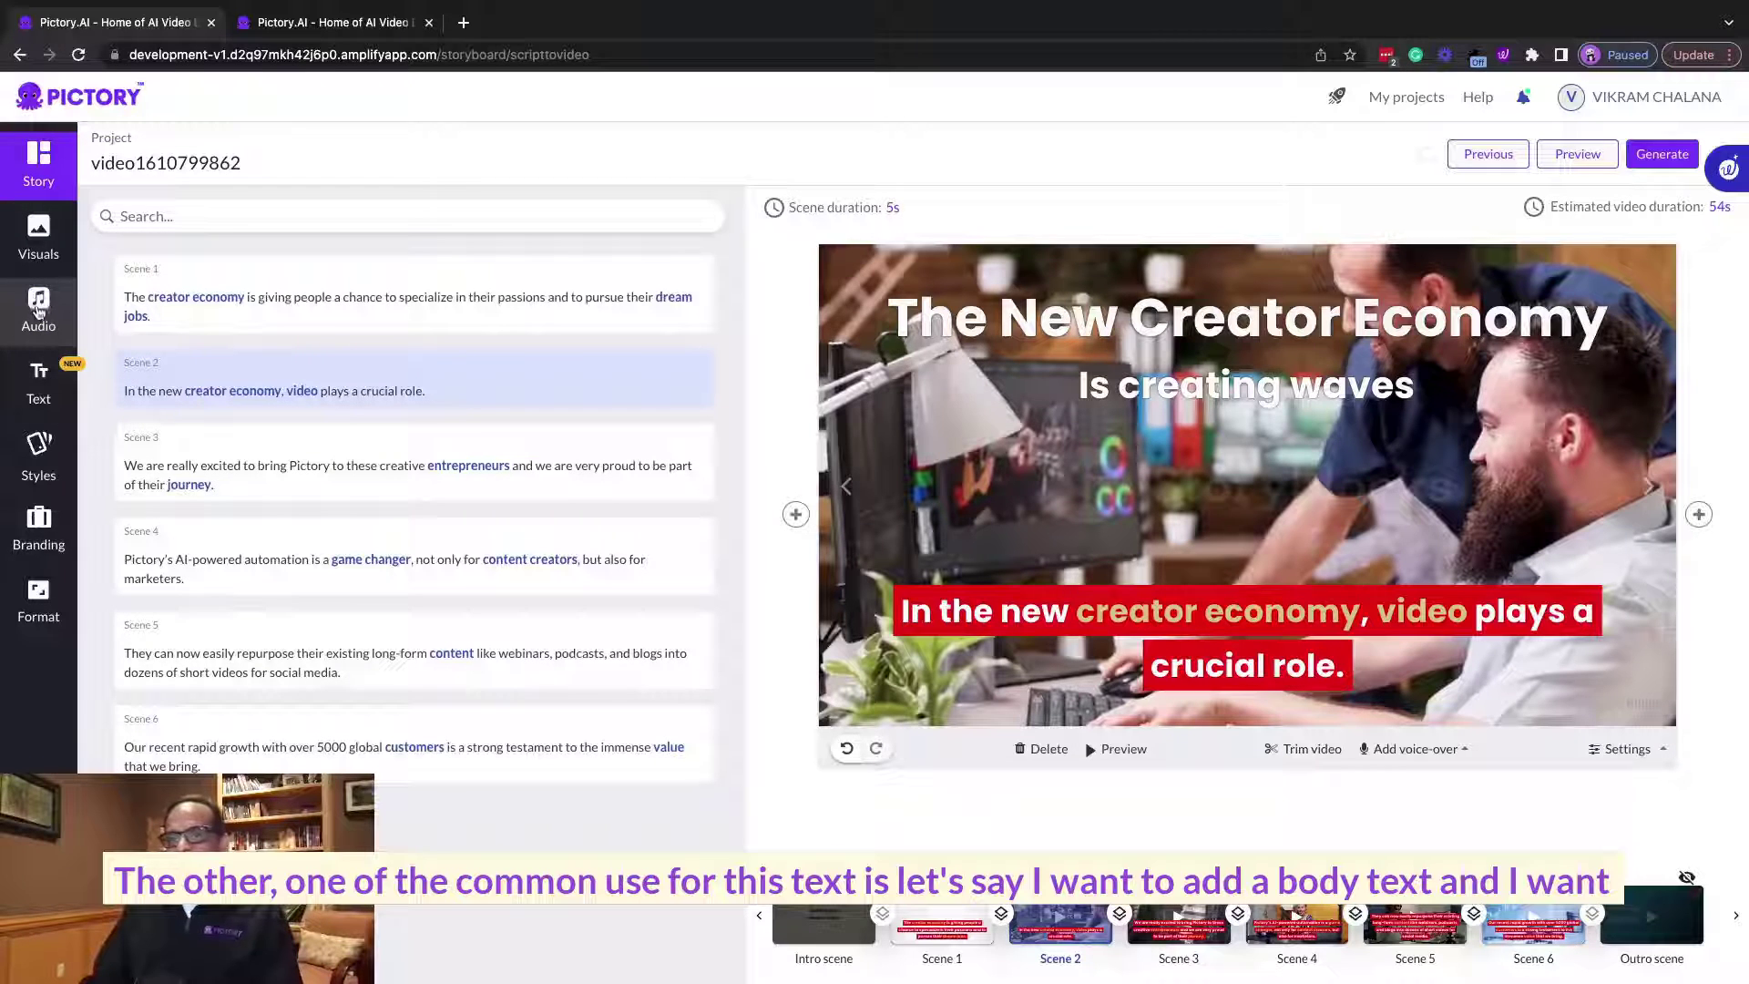
left_click(48, 386)
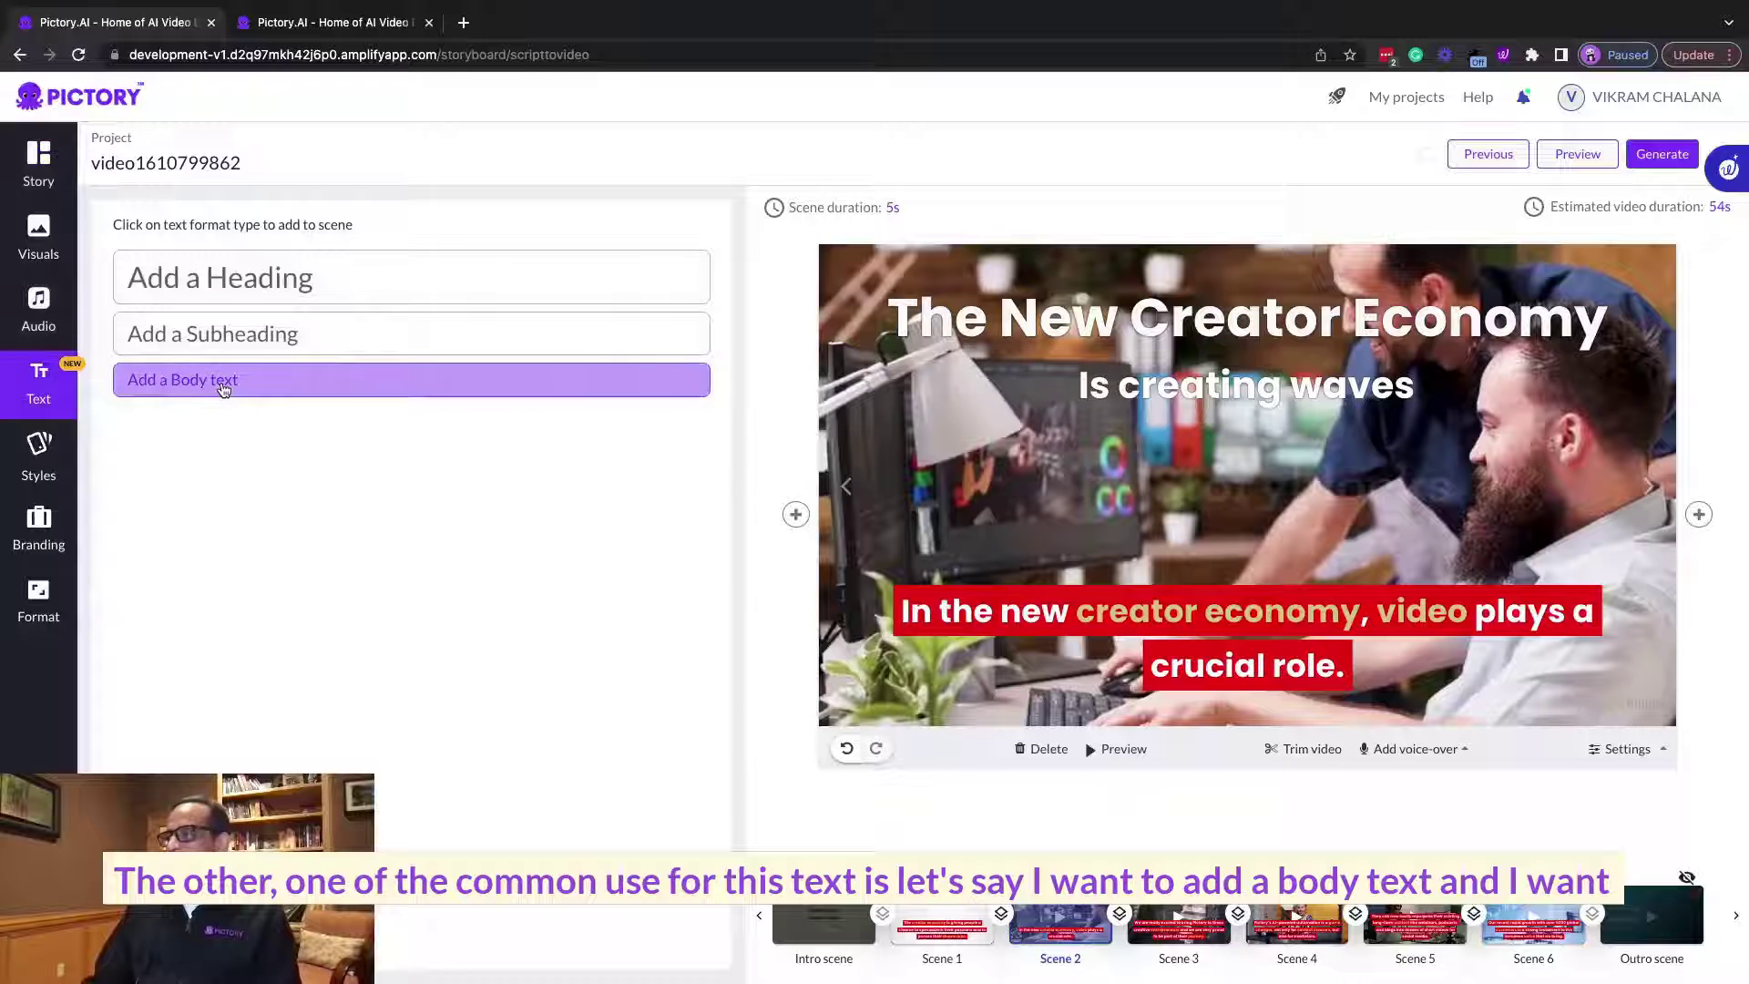
- Add a body text with the presenter's social handle at bottom right and copy it to all scenes
left_click(223, 390)
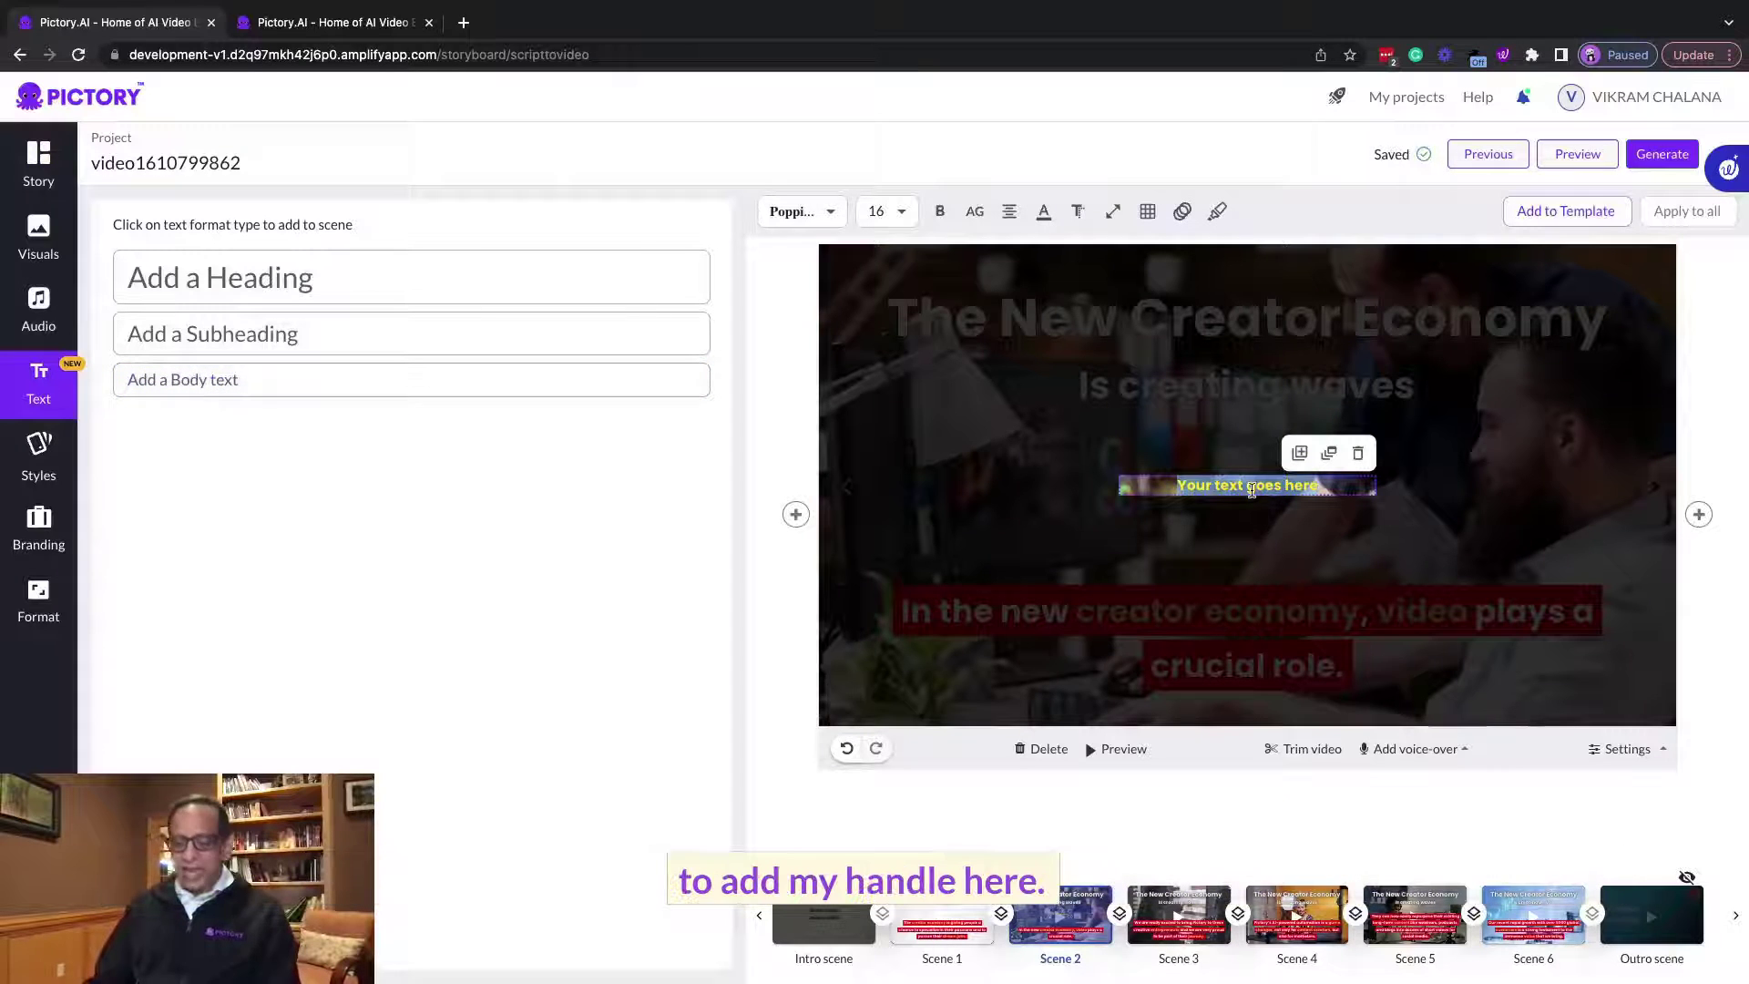
type("@vcahalana")
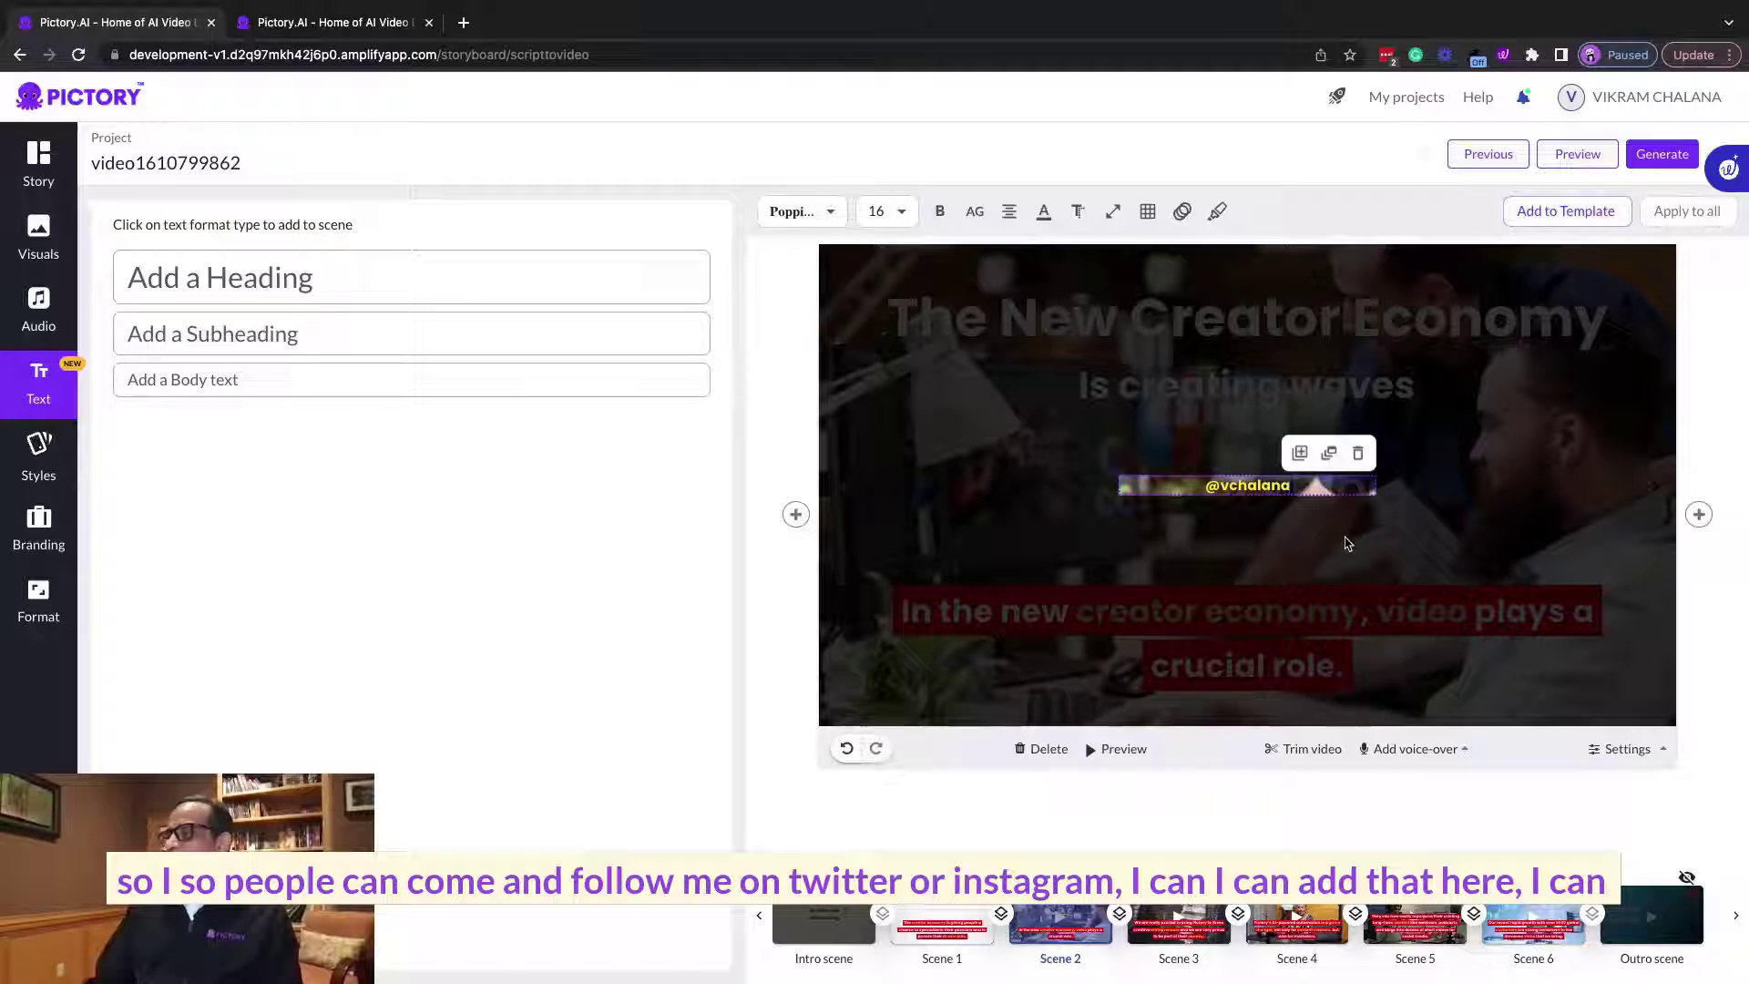
left_click(1347, 543)
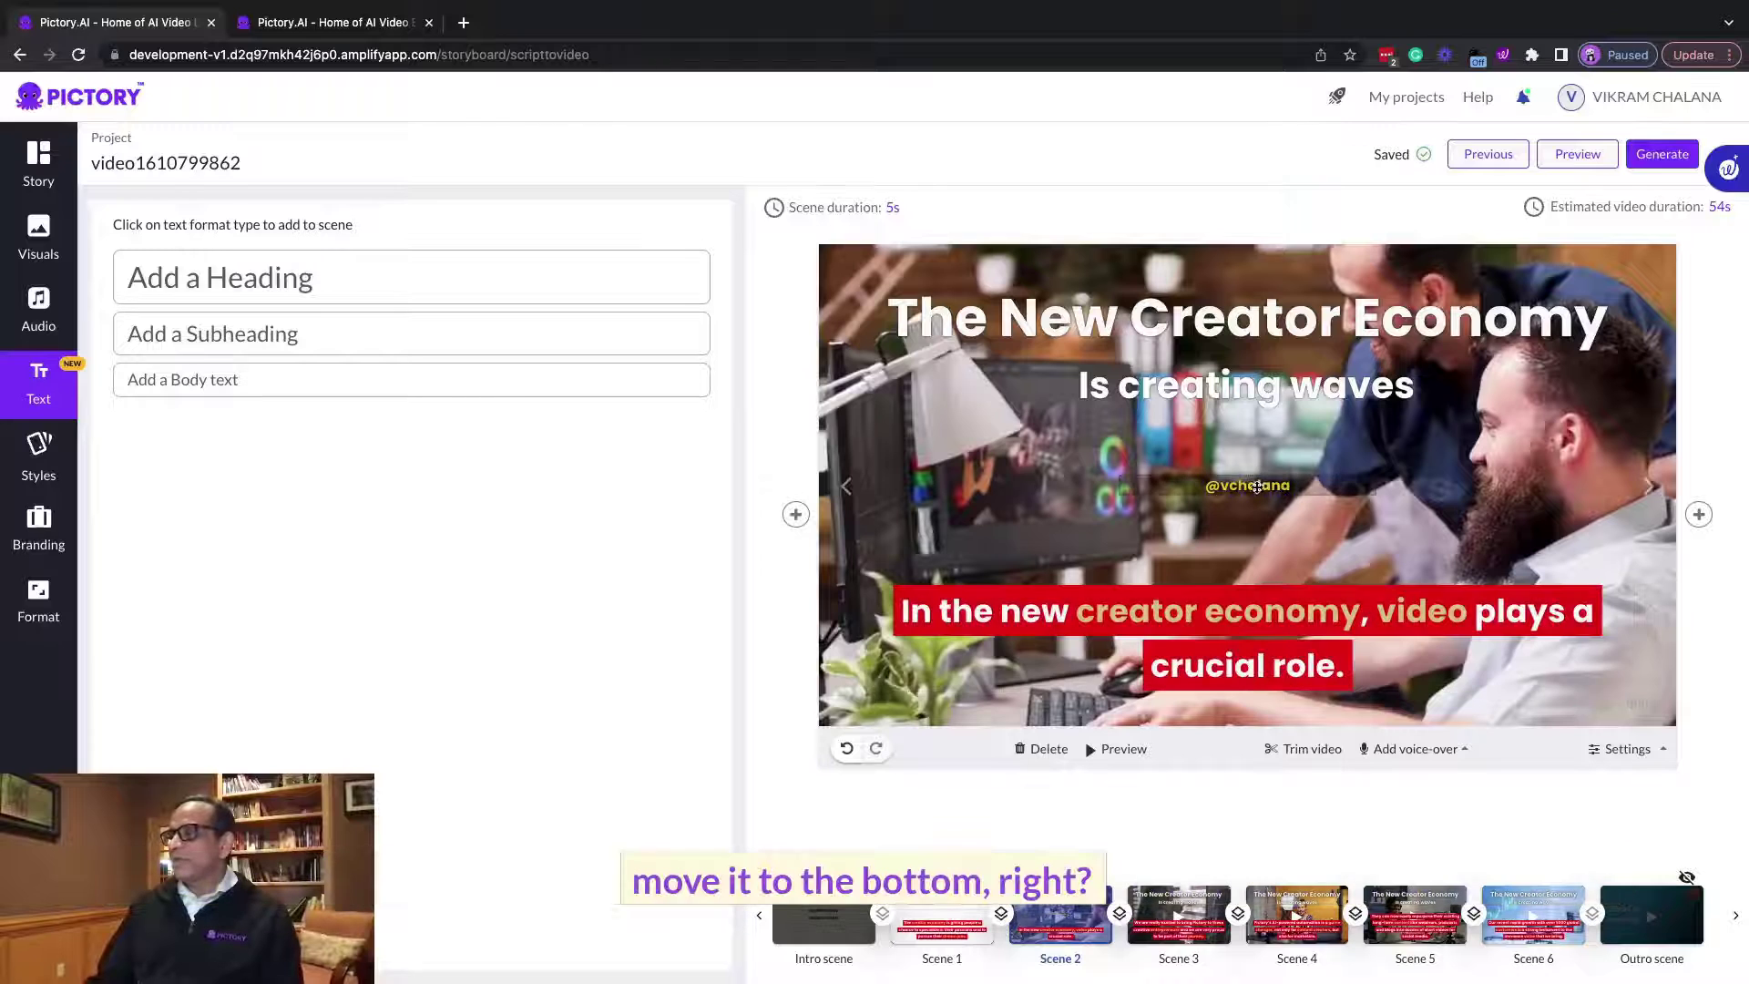
left_click_drag(1255, 492, 1539, 706)
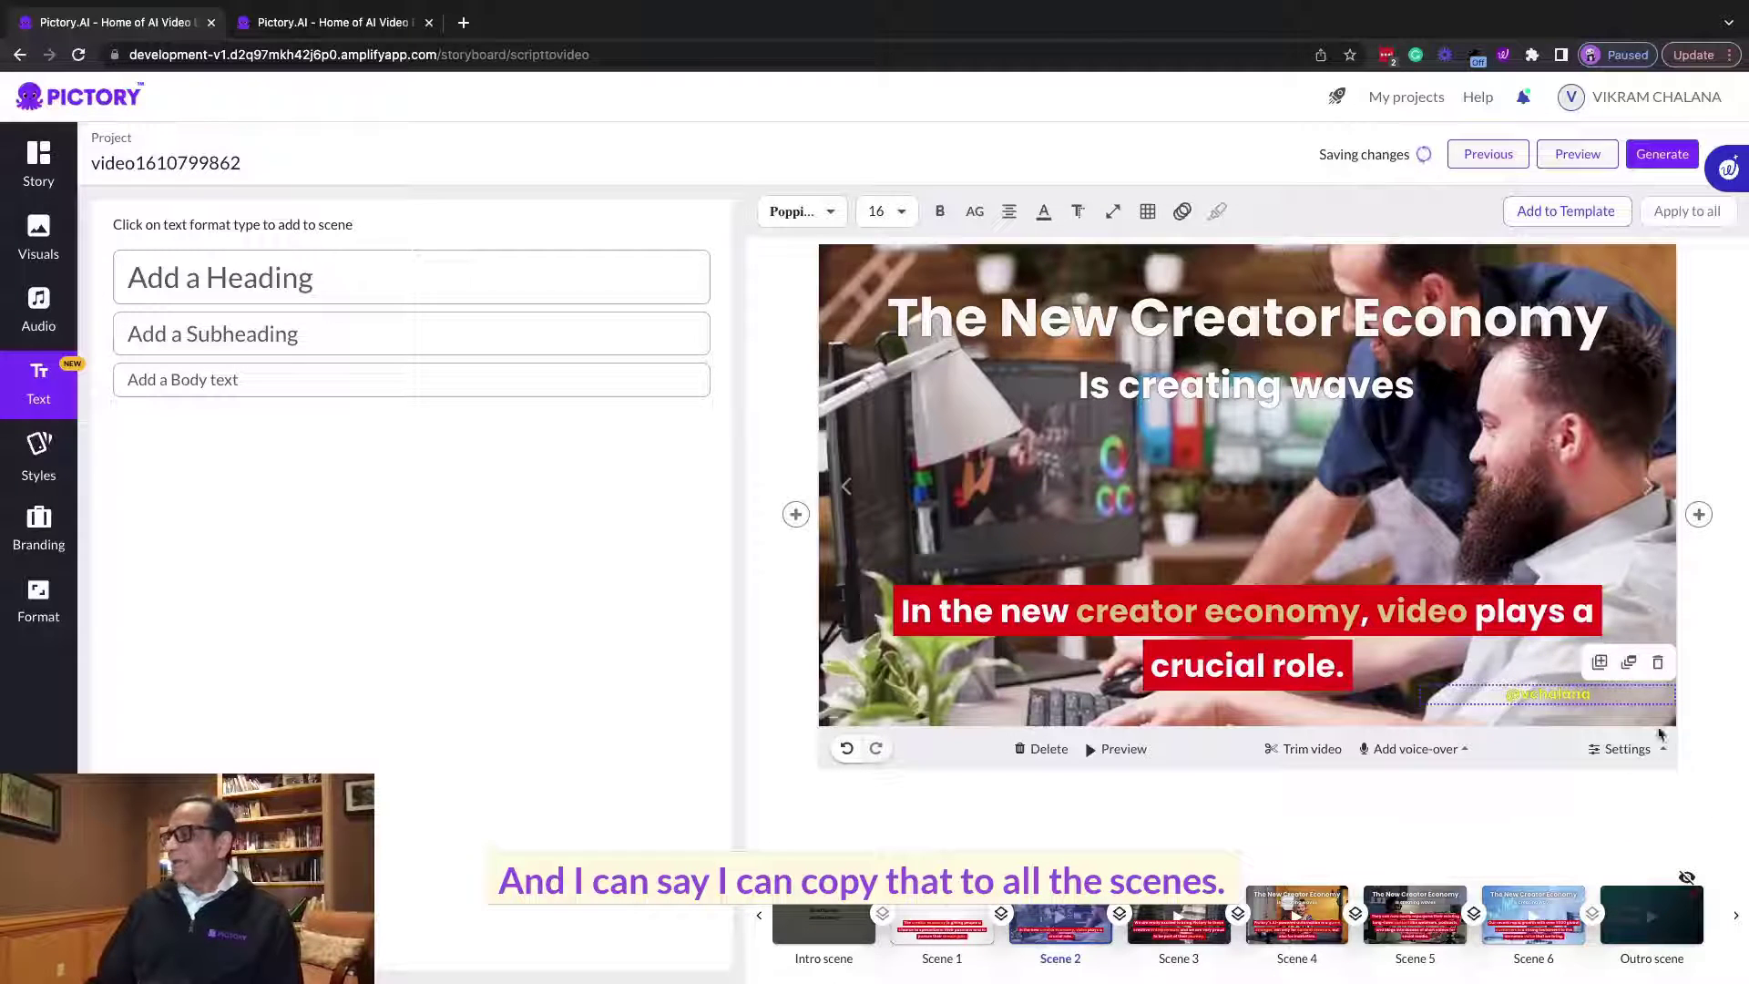
left_click(1626, 748)
left_click(1514, 698)
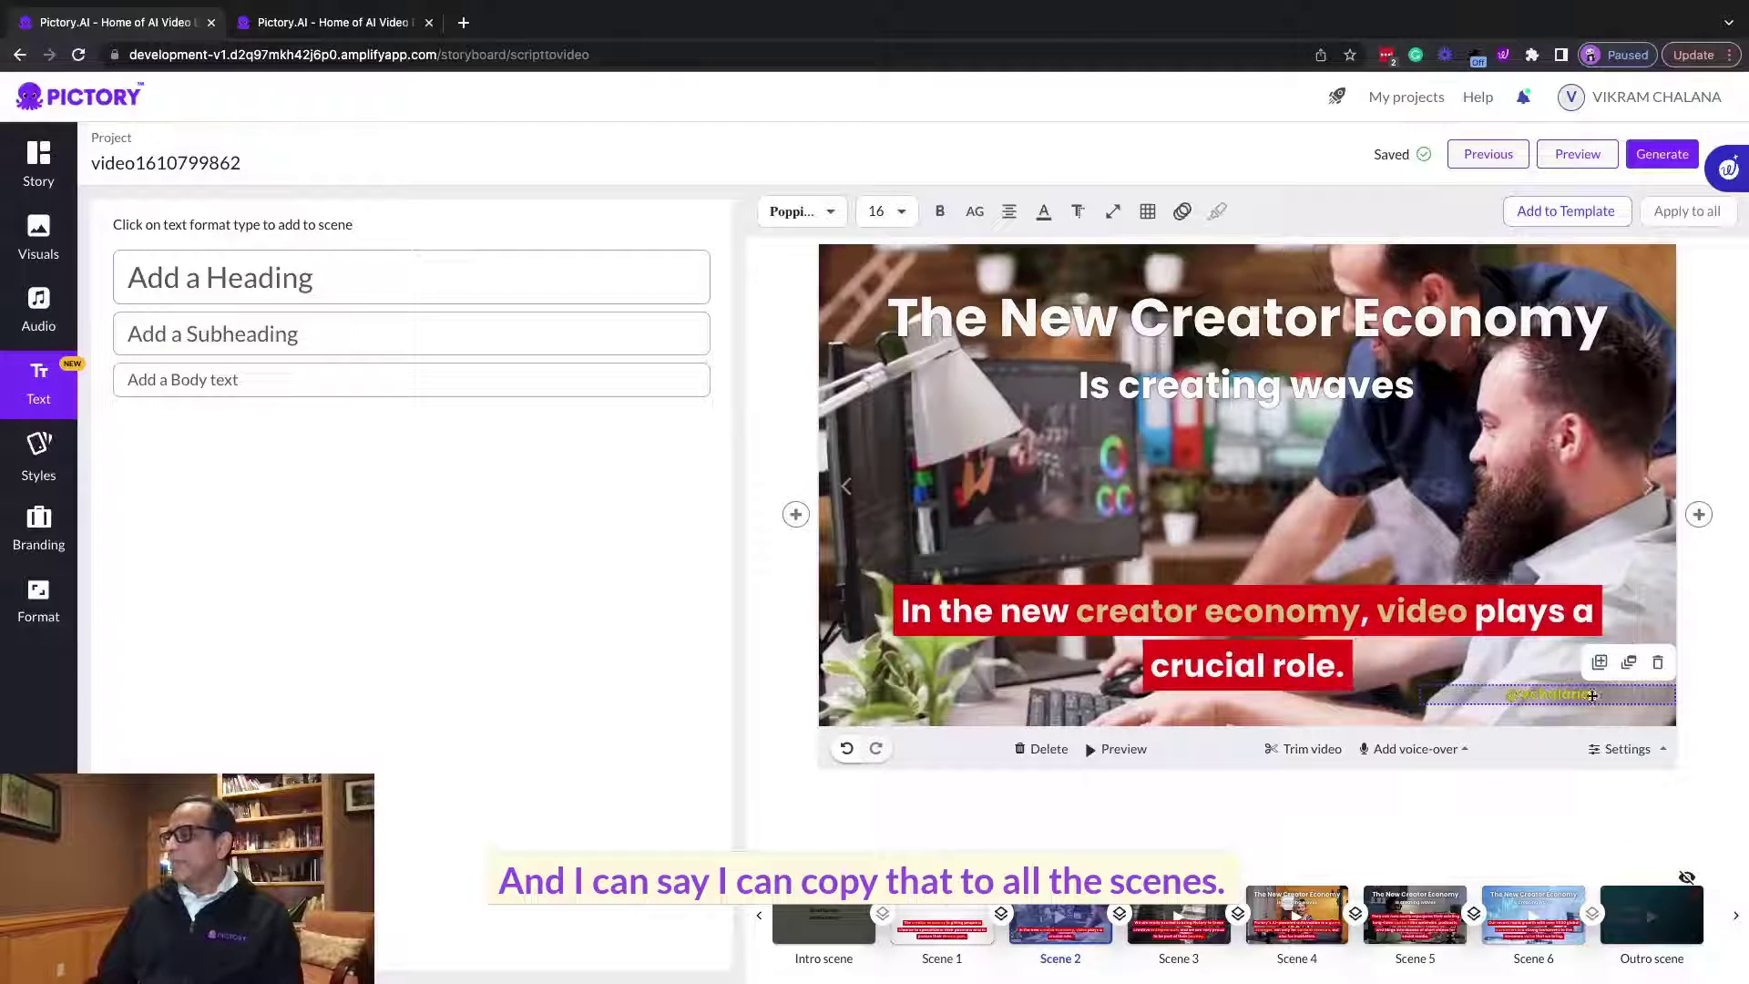
left_click(1629, 662)
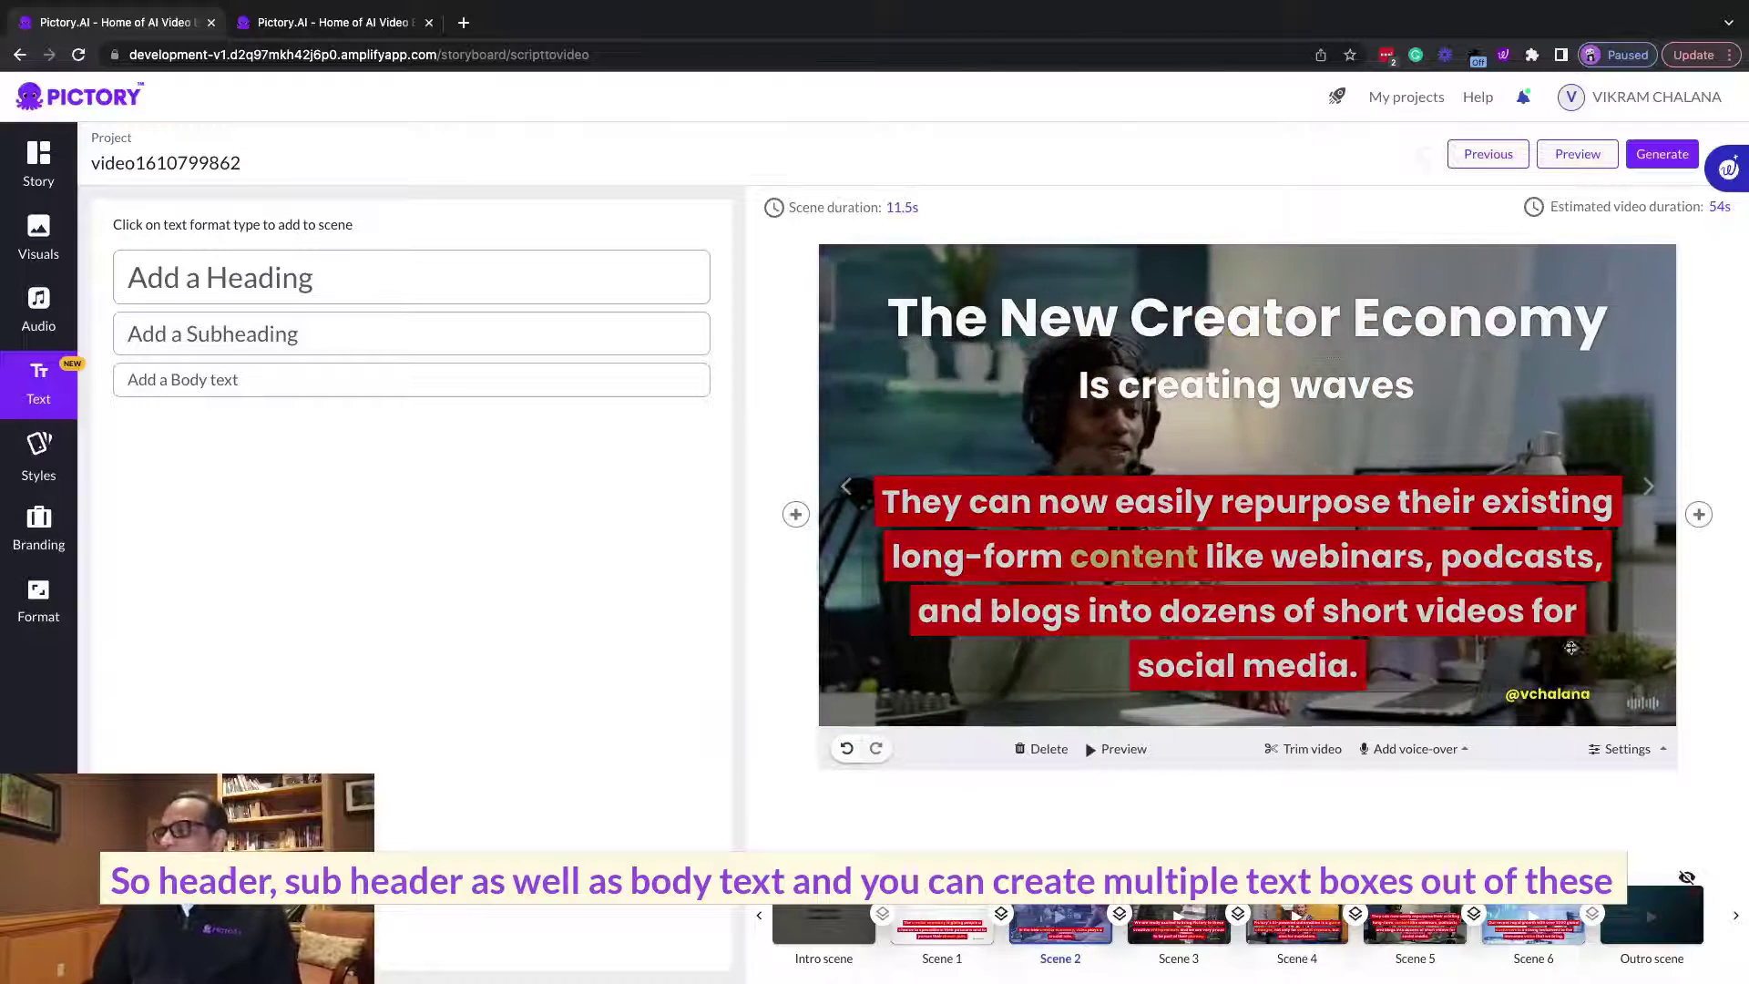
left_click(1560, 703)
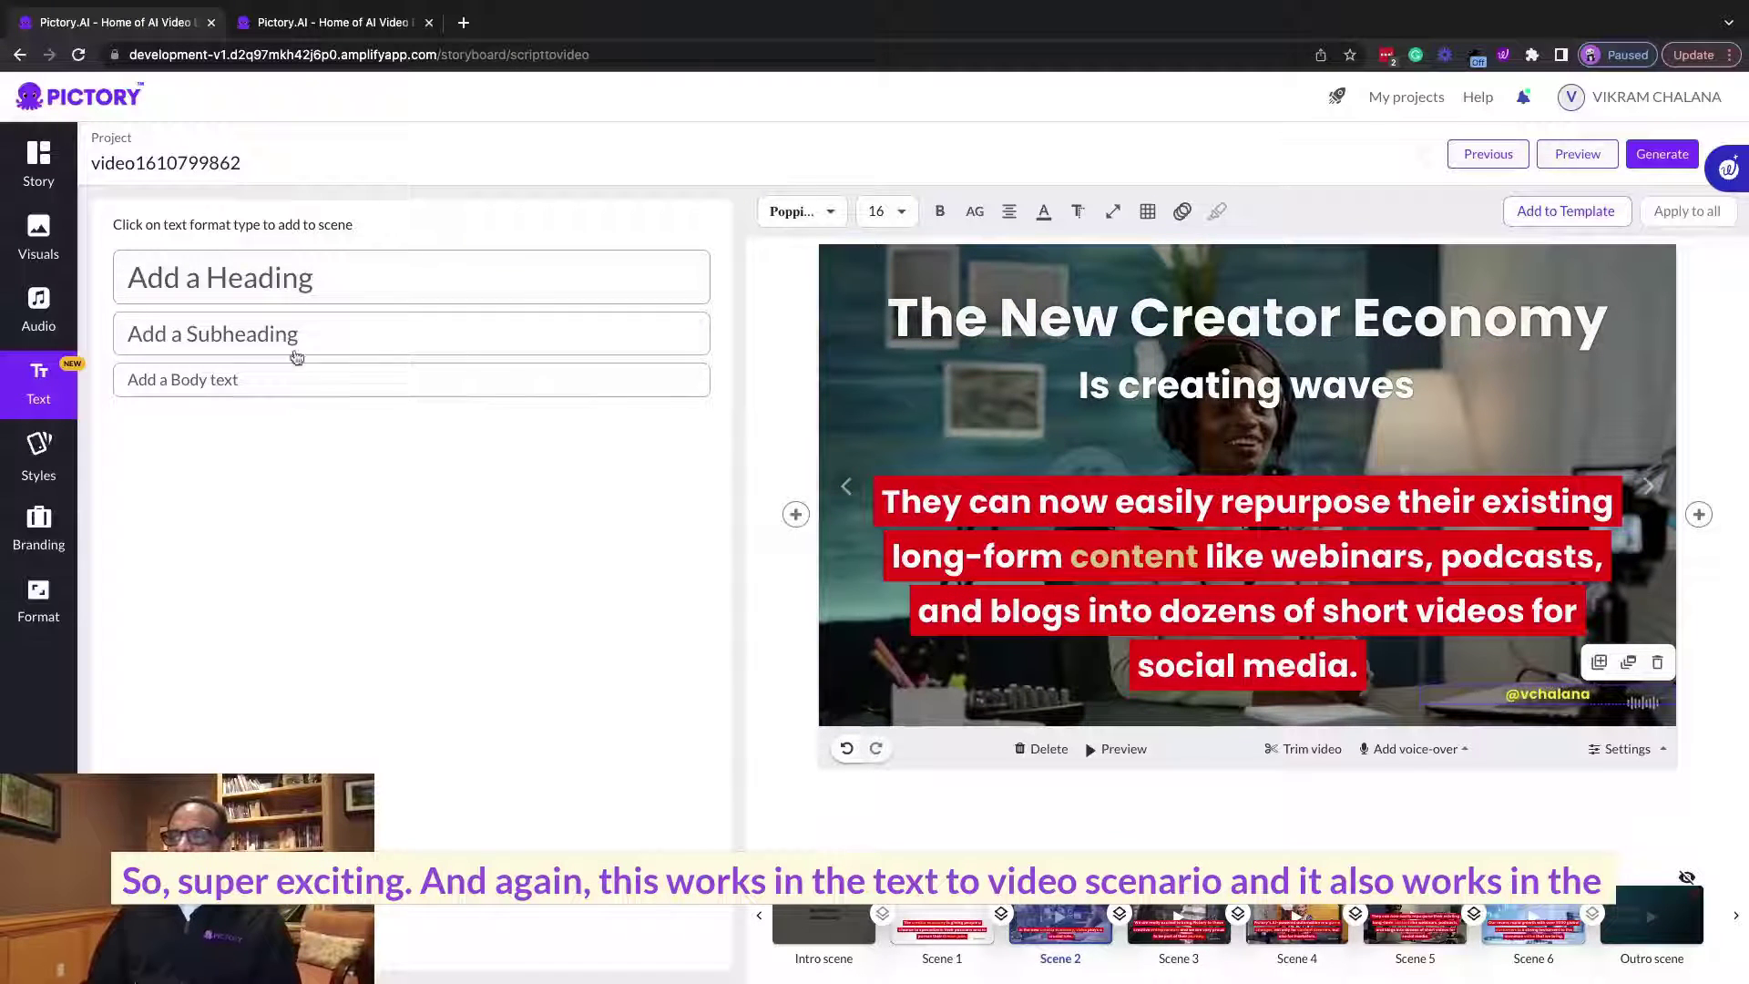
left_click(89, 107)
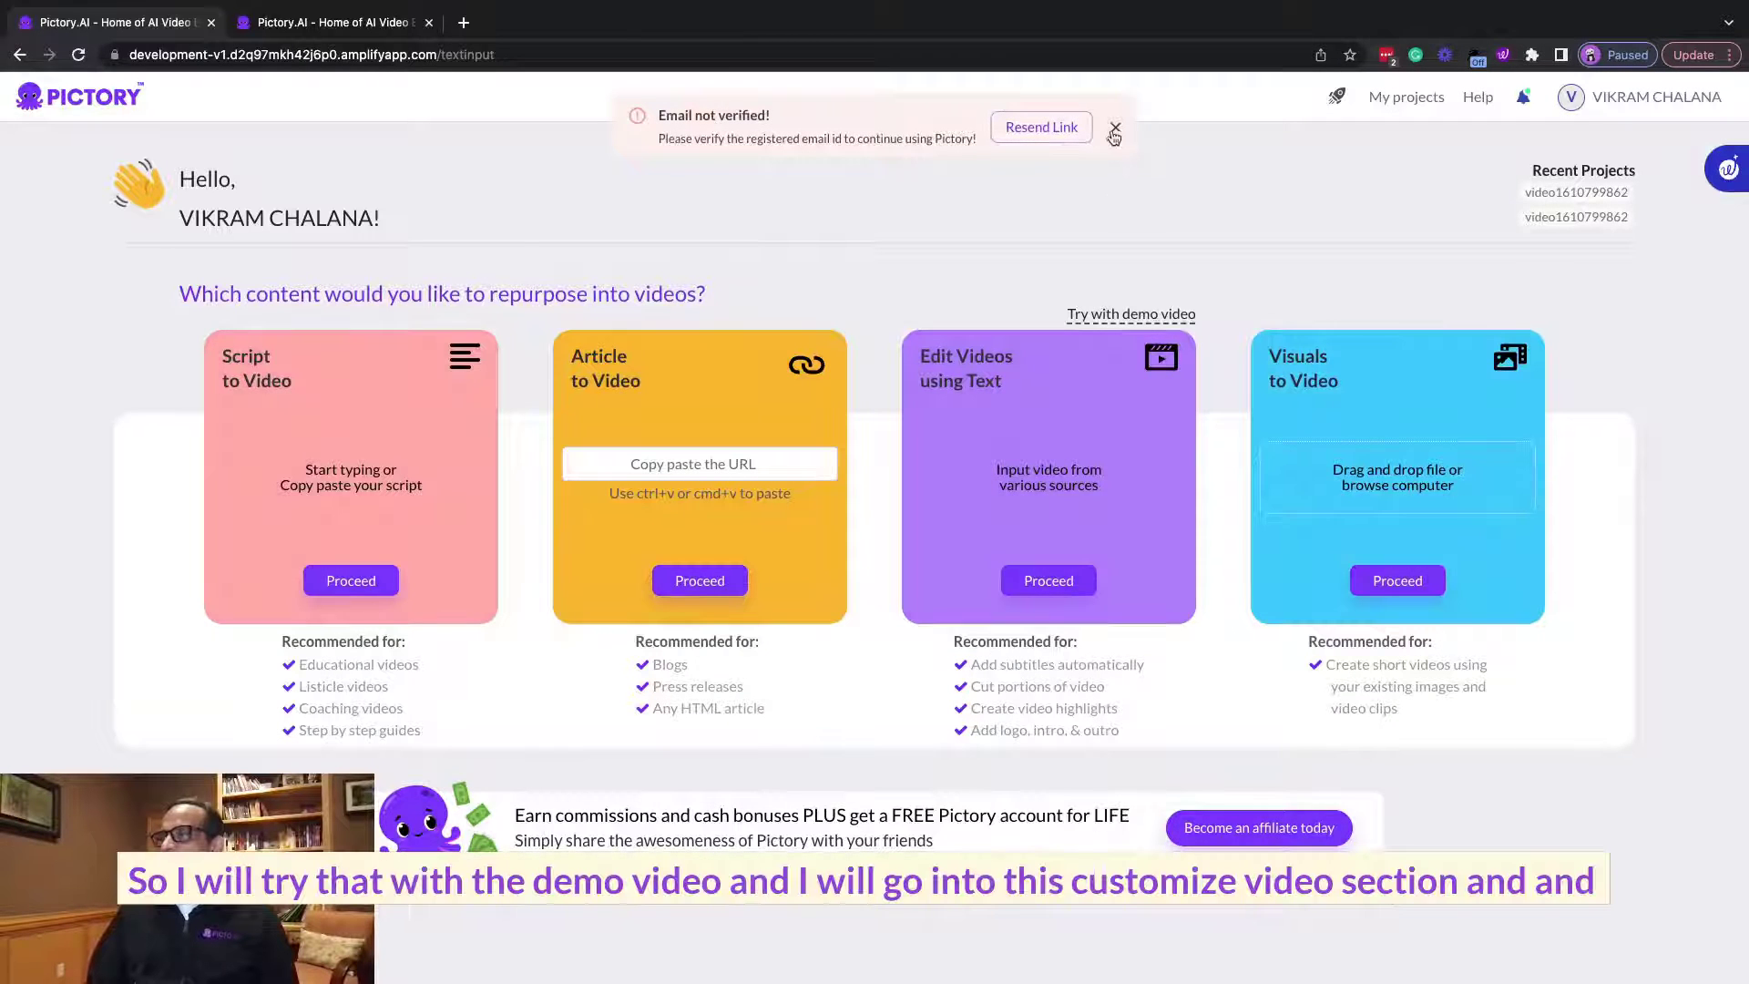
- Start a project from the demo video and open it as a customisable storyboard
left_click(1132, 313)
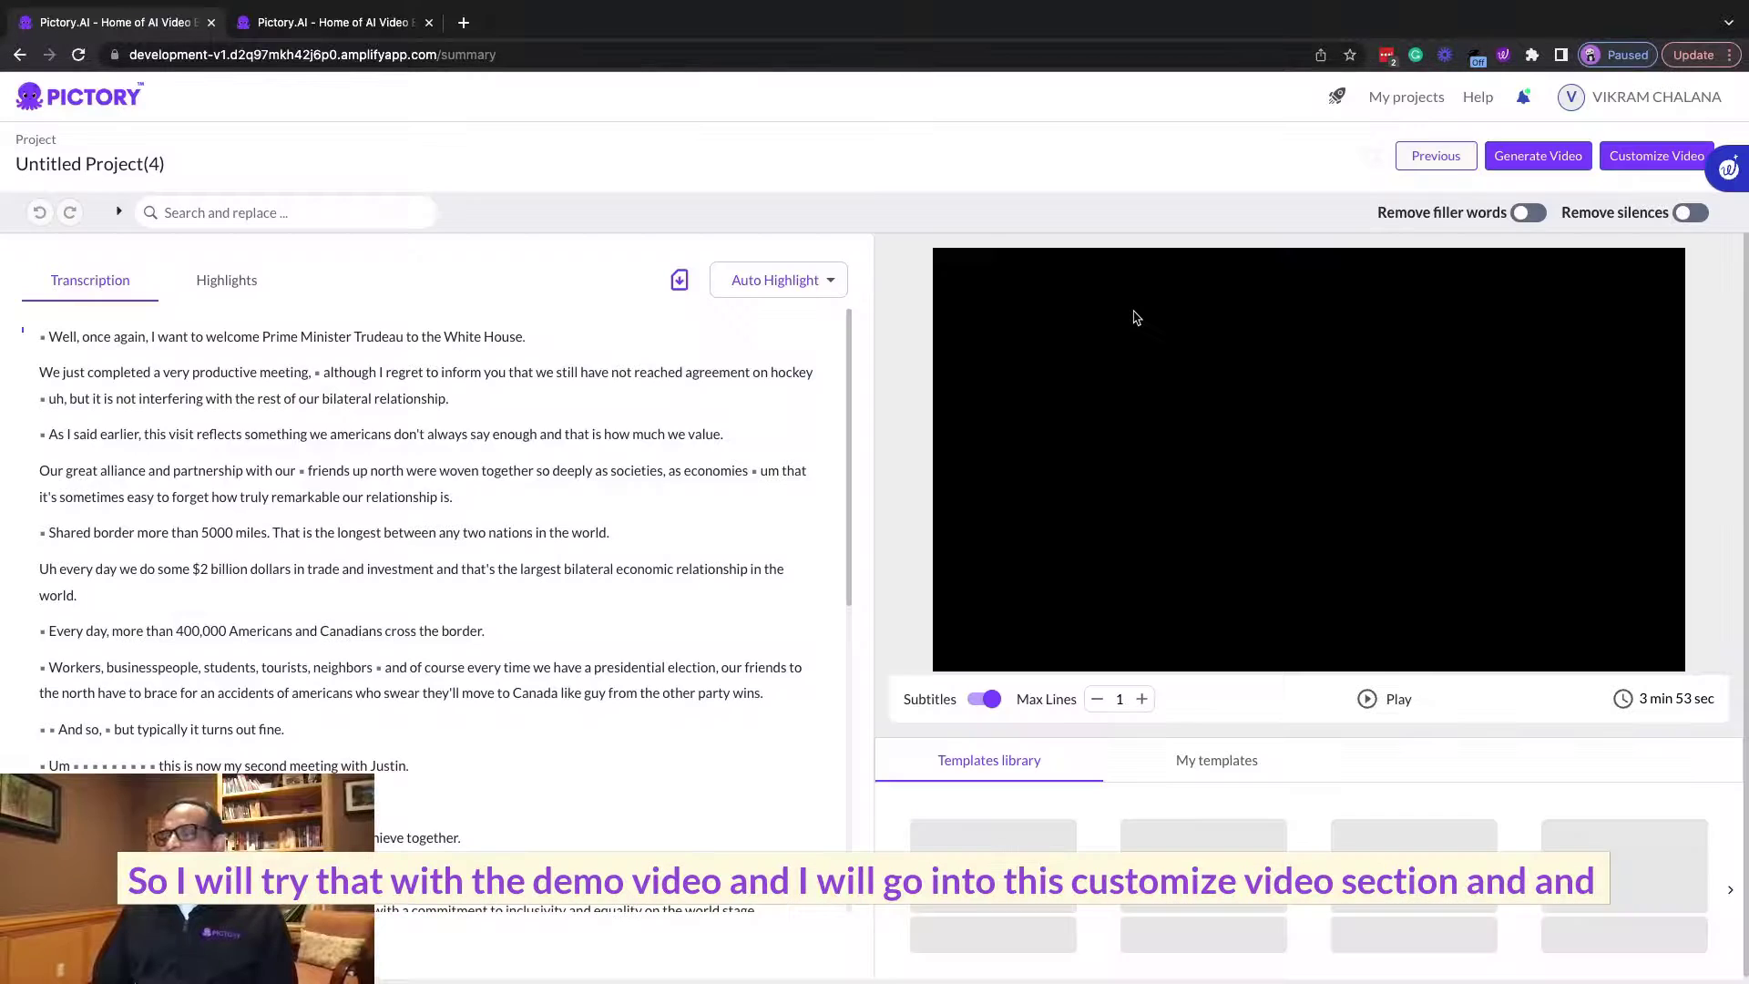
mouse_move(1678, 100)
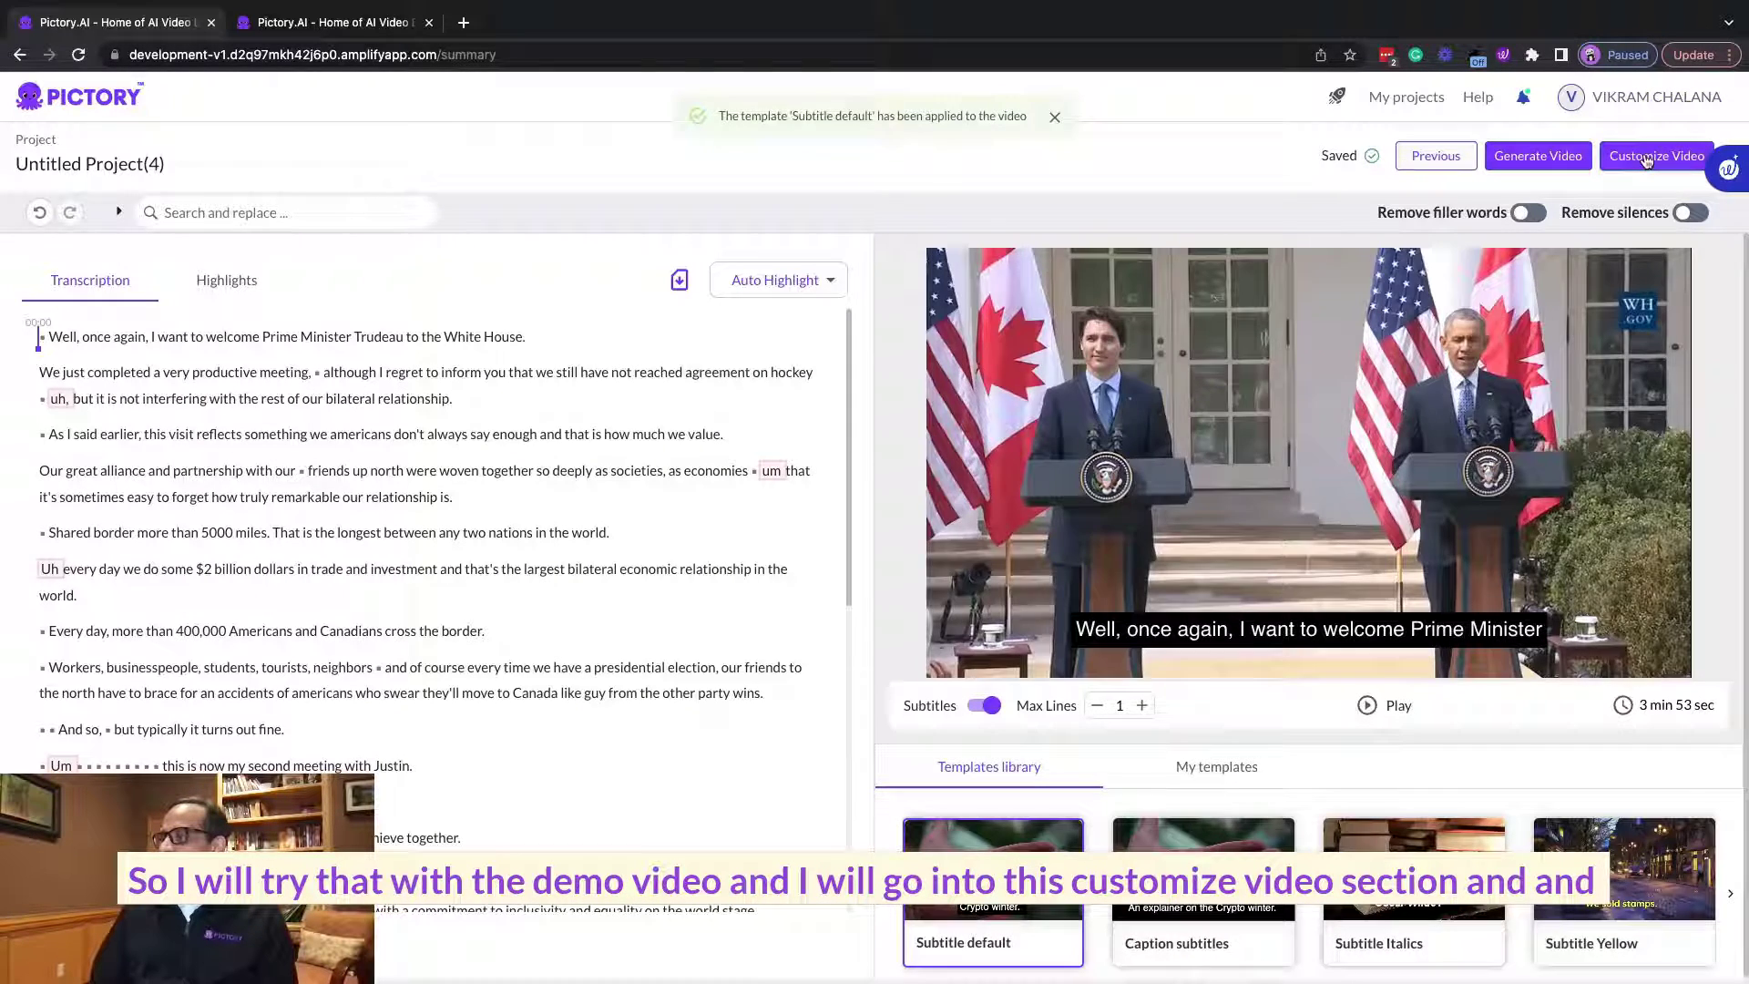
left_click(1646, 161)
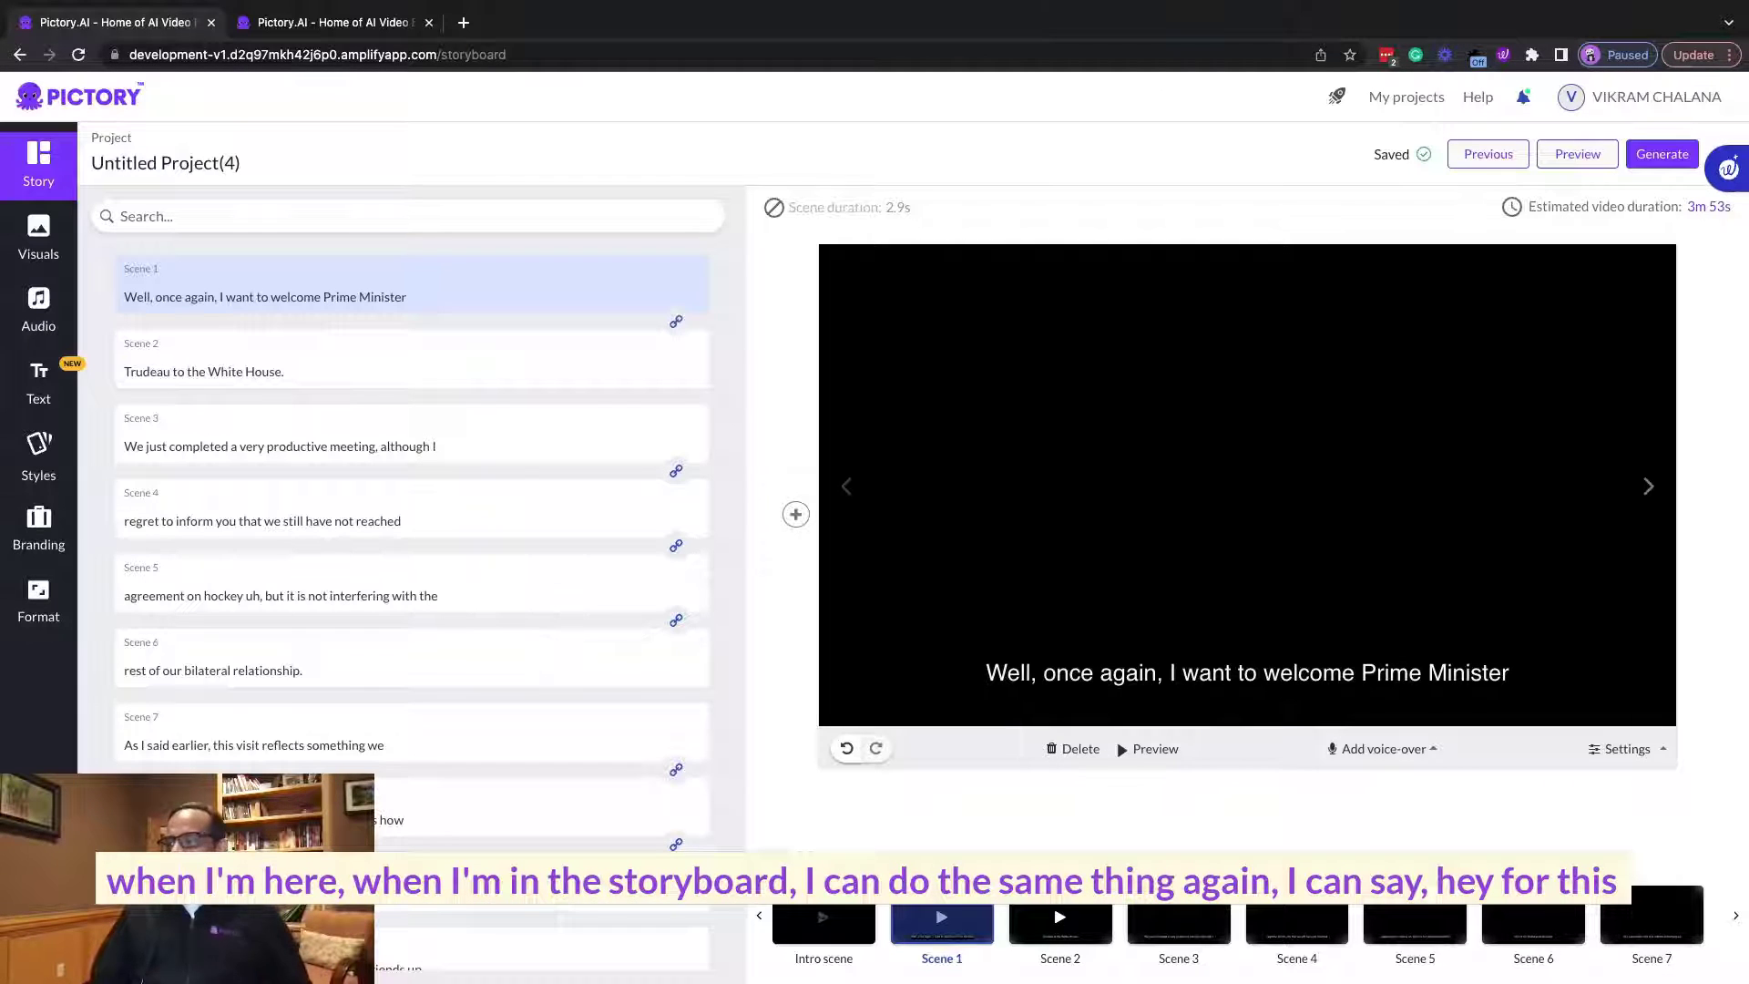
- Add an 'Obama Press Conference' heading at size 60 and copy it to every scene
left_click(32, 382)
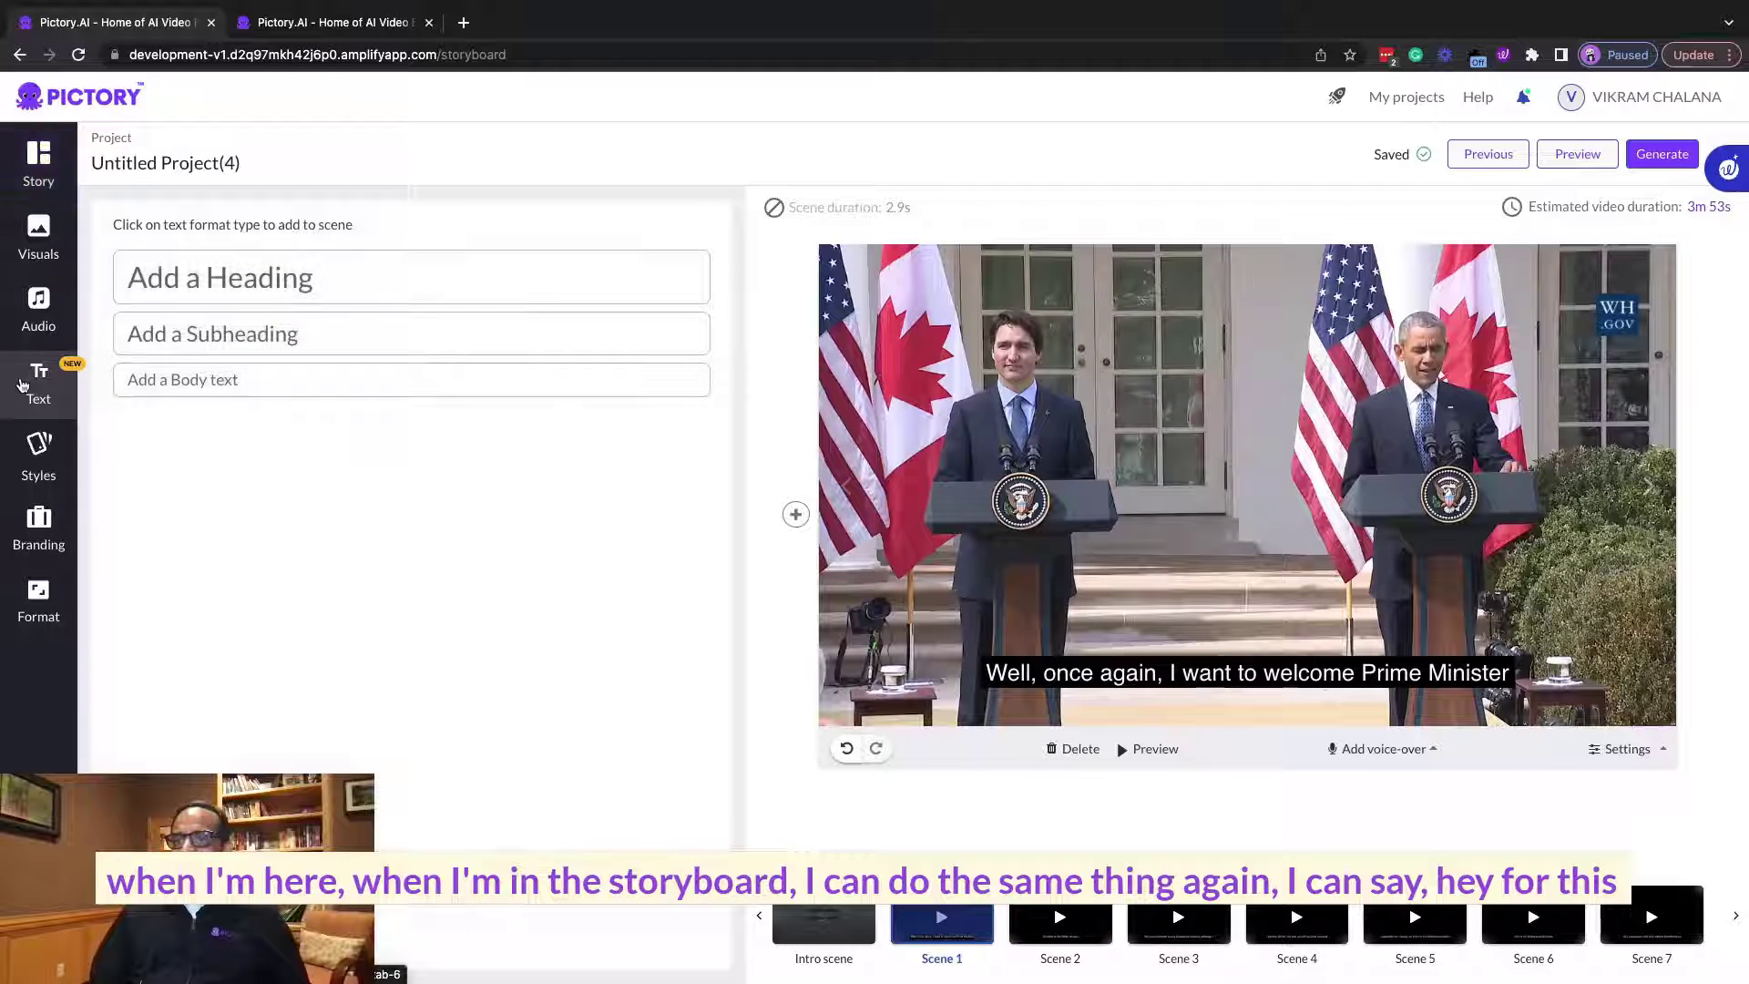
left_click(346, 278)
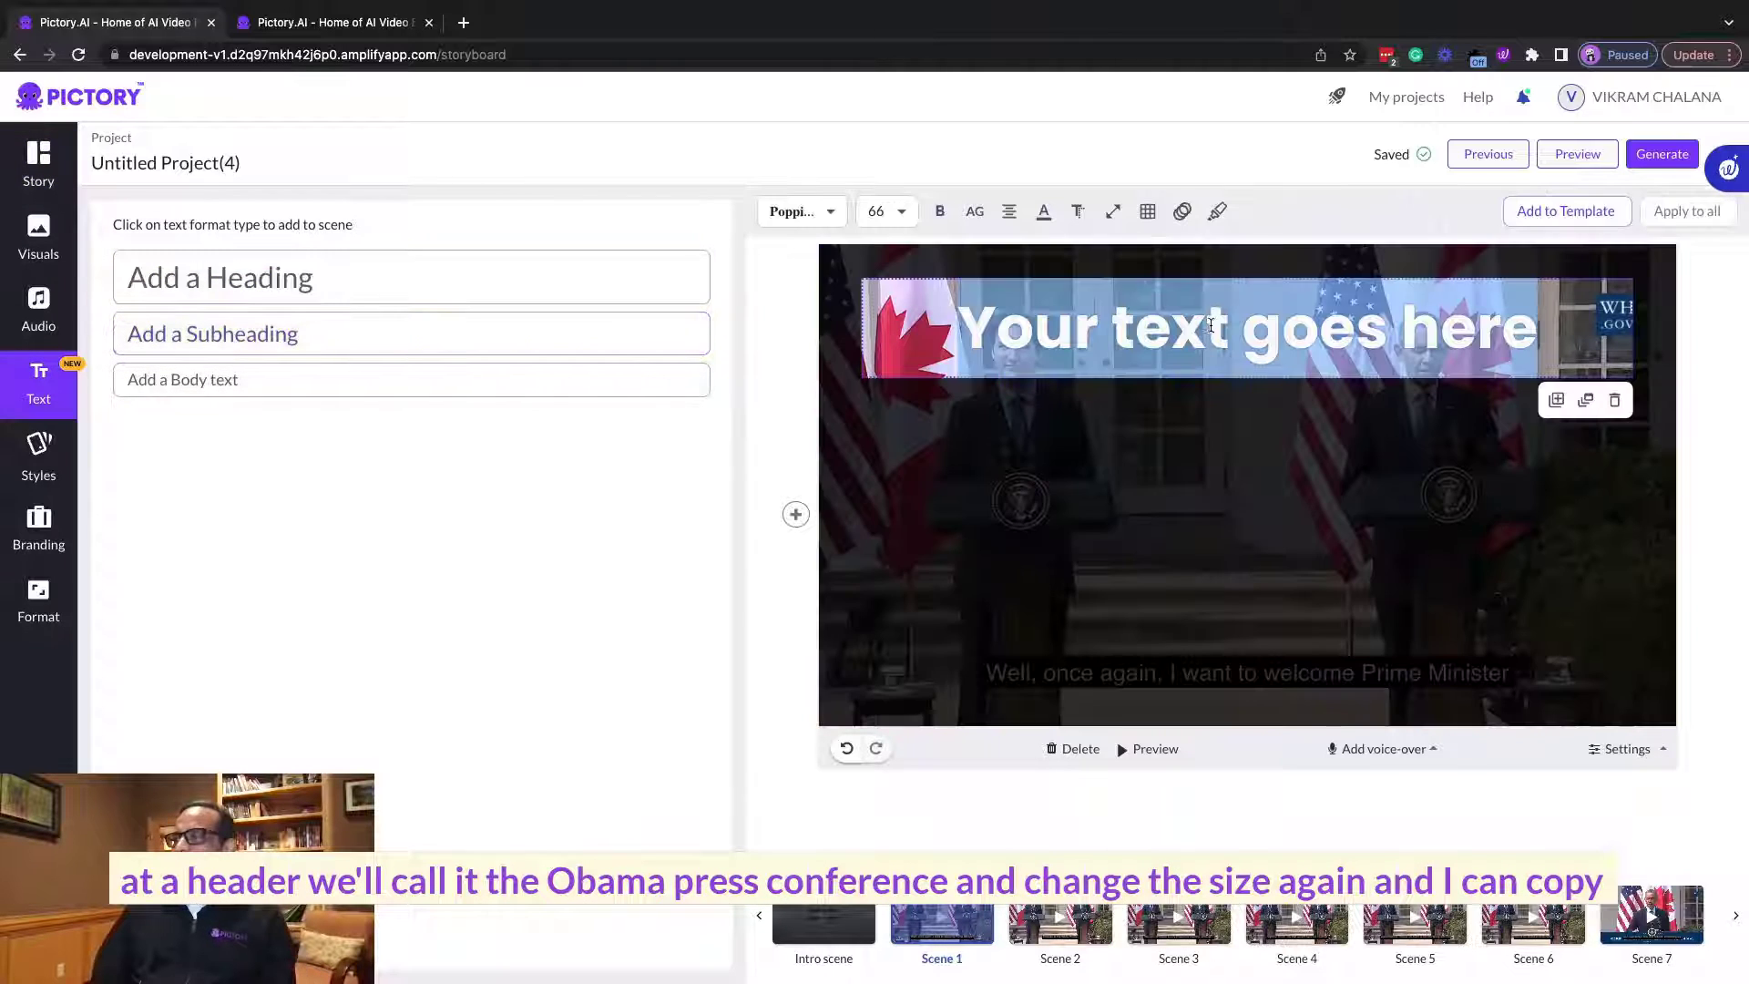
type("Obama Press Conference")
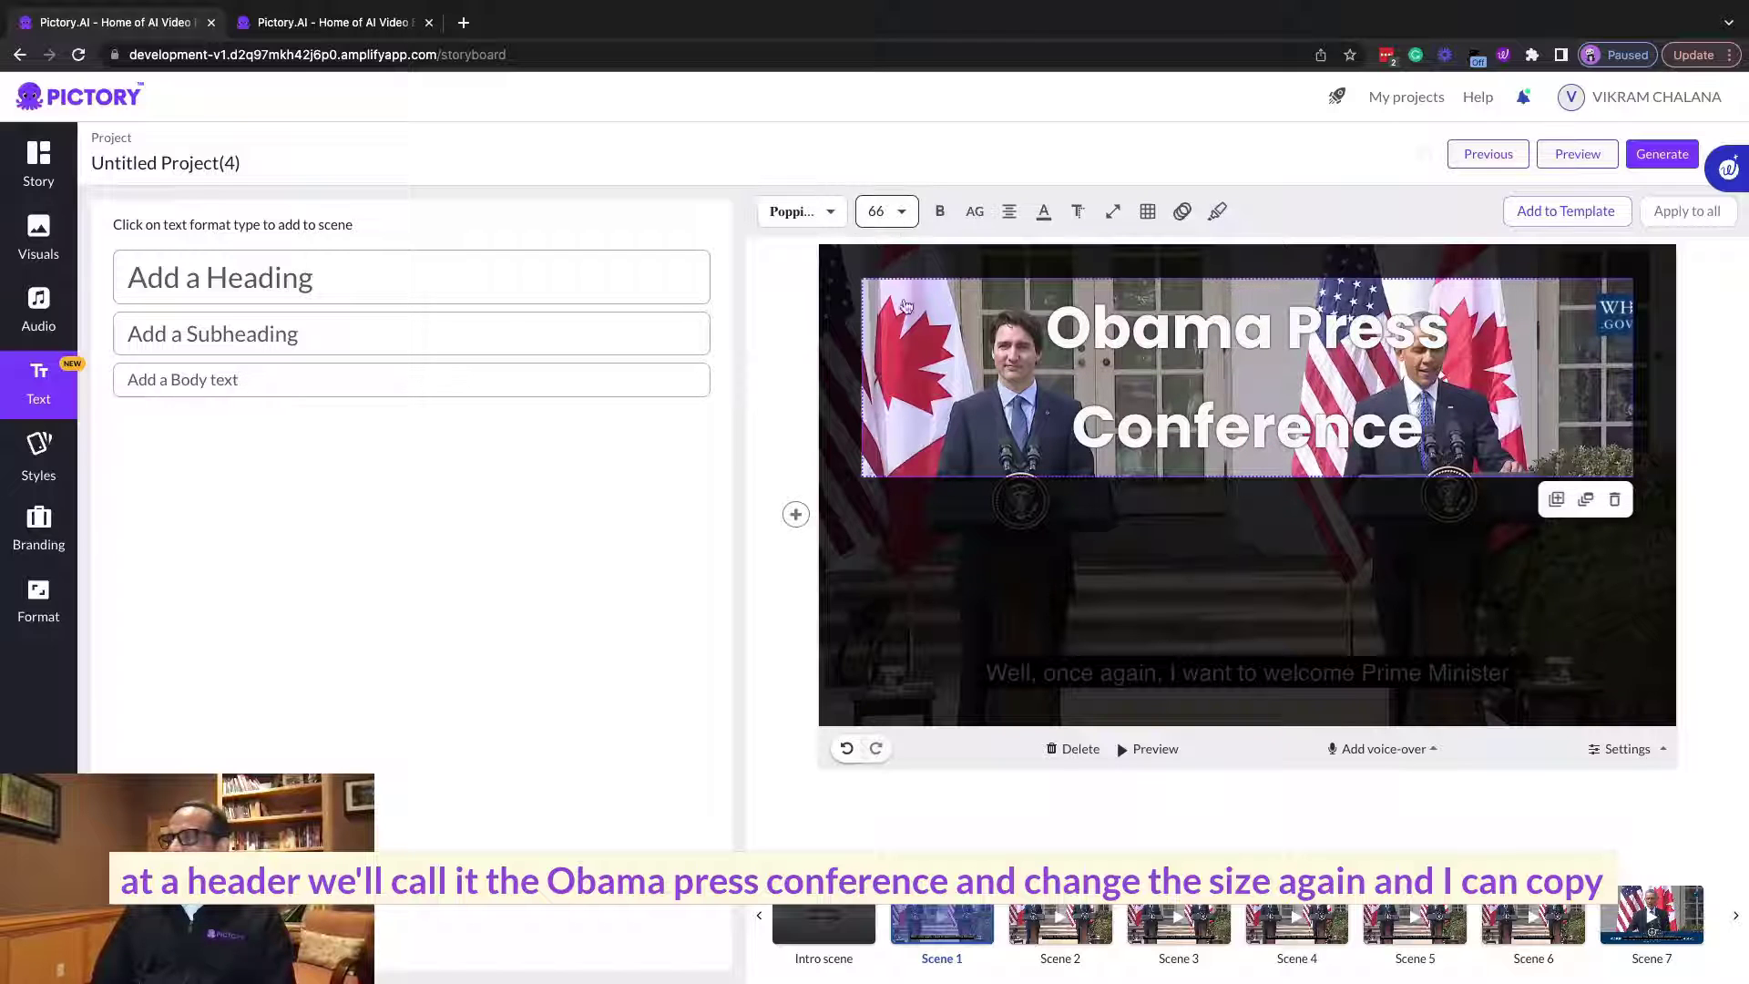
left_click(888, 211)
left_click(888, 383)
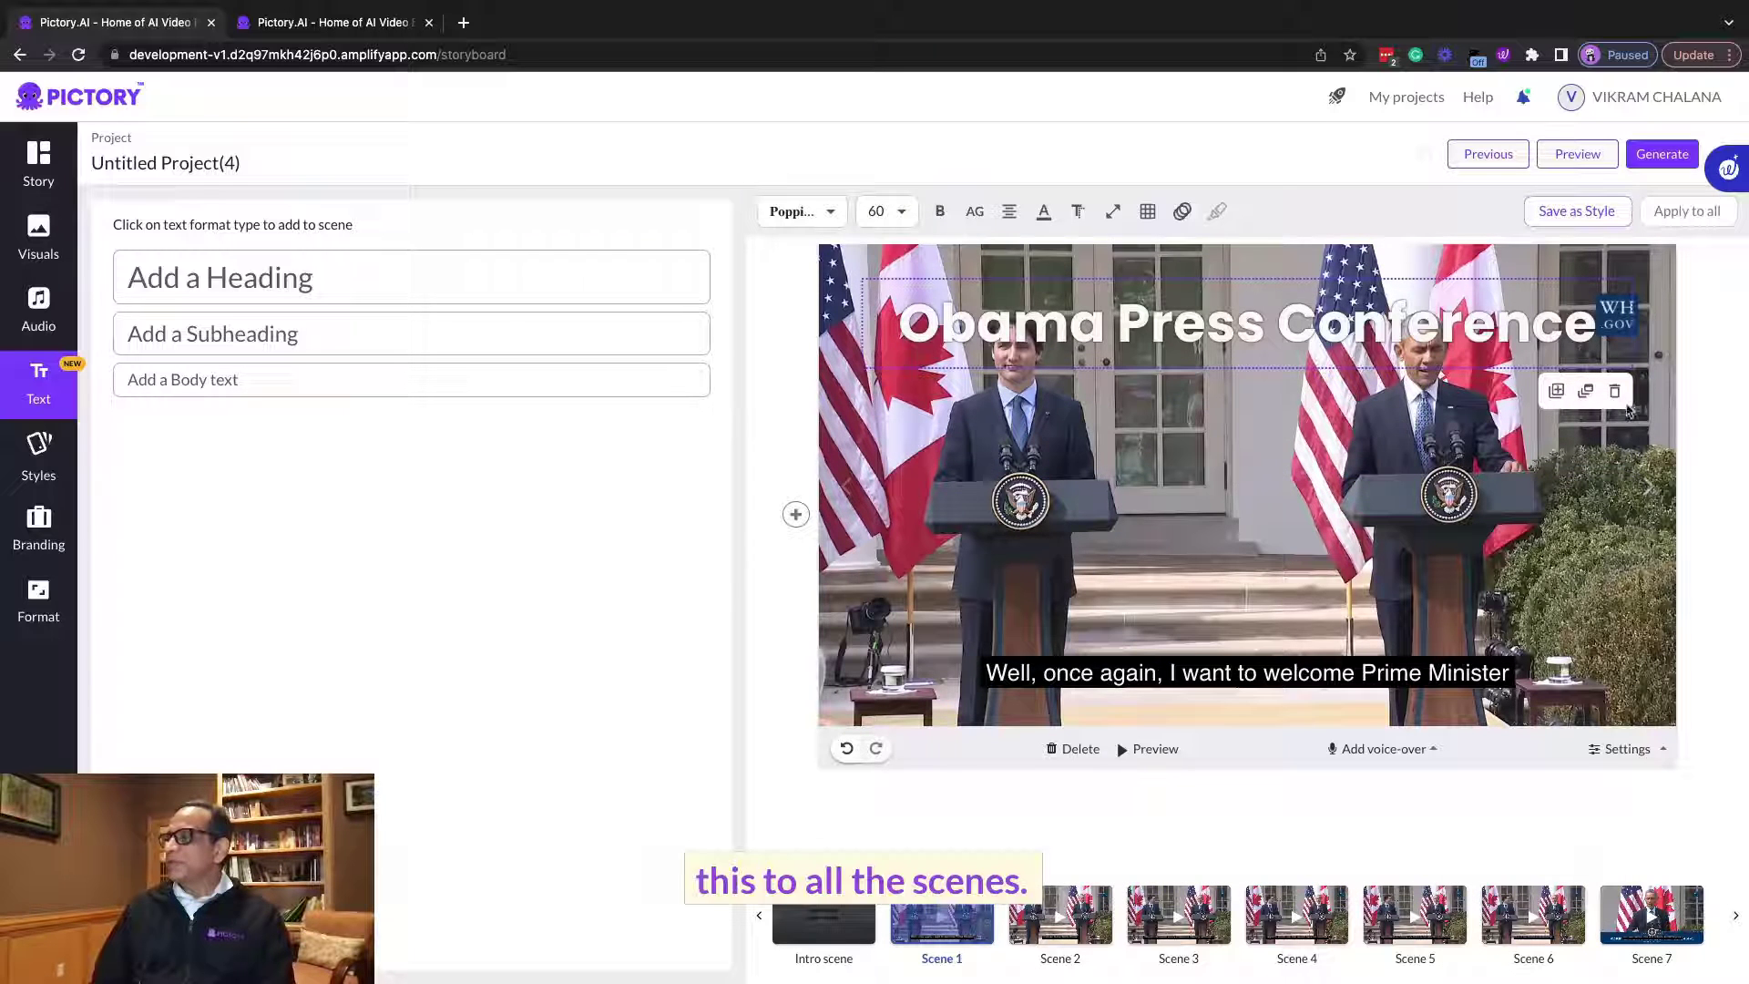
left_click(1585, 391)
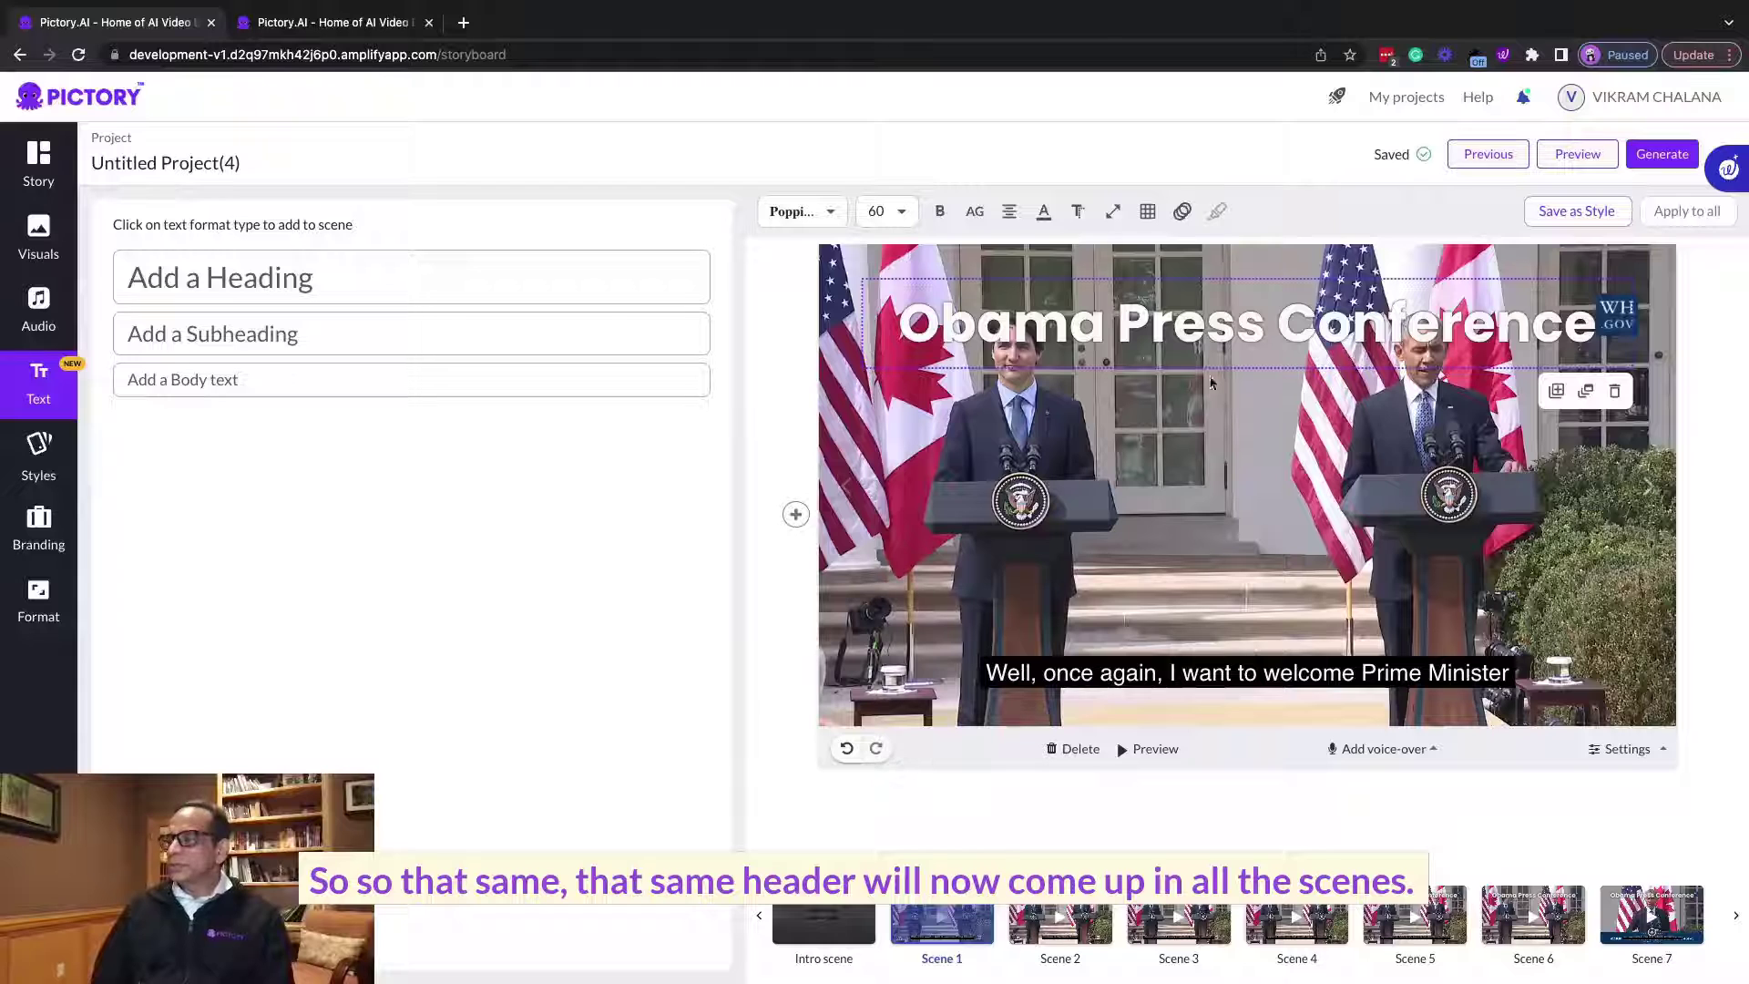
left_click(1057, 925)
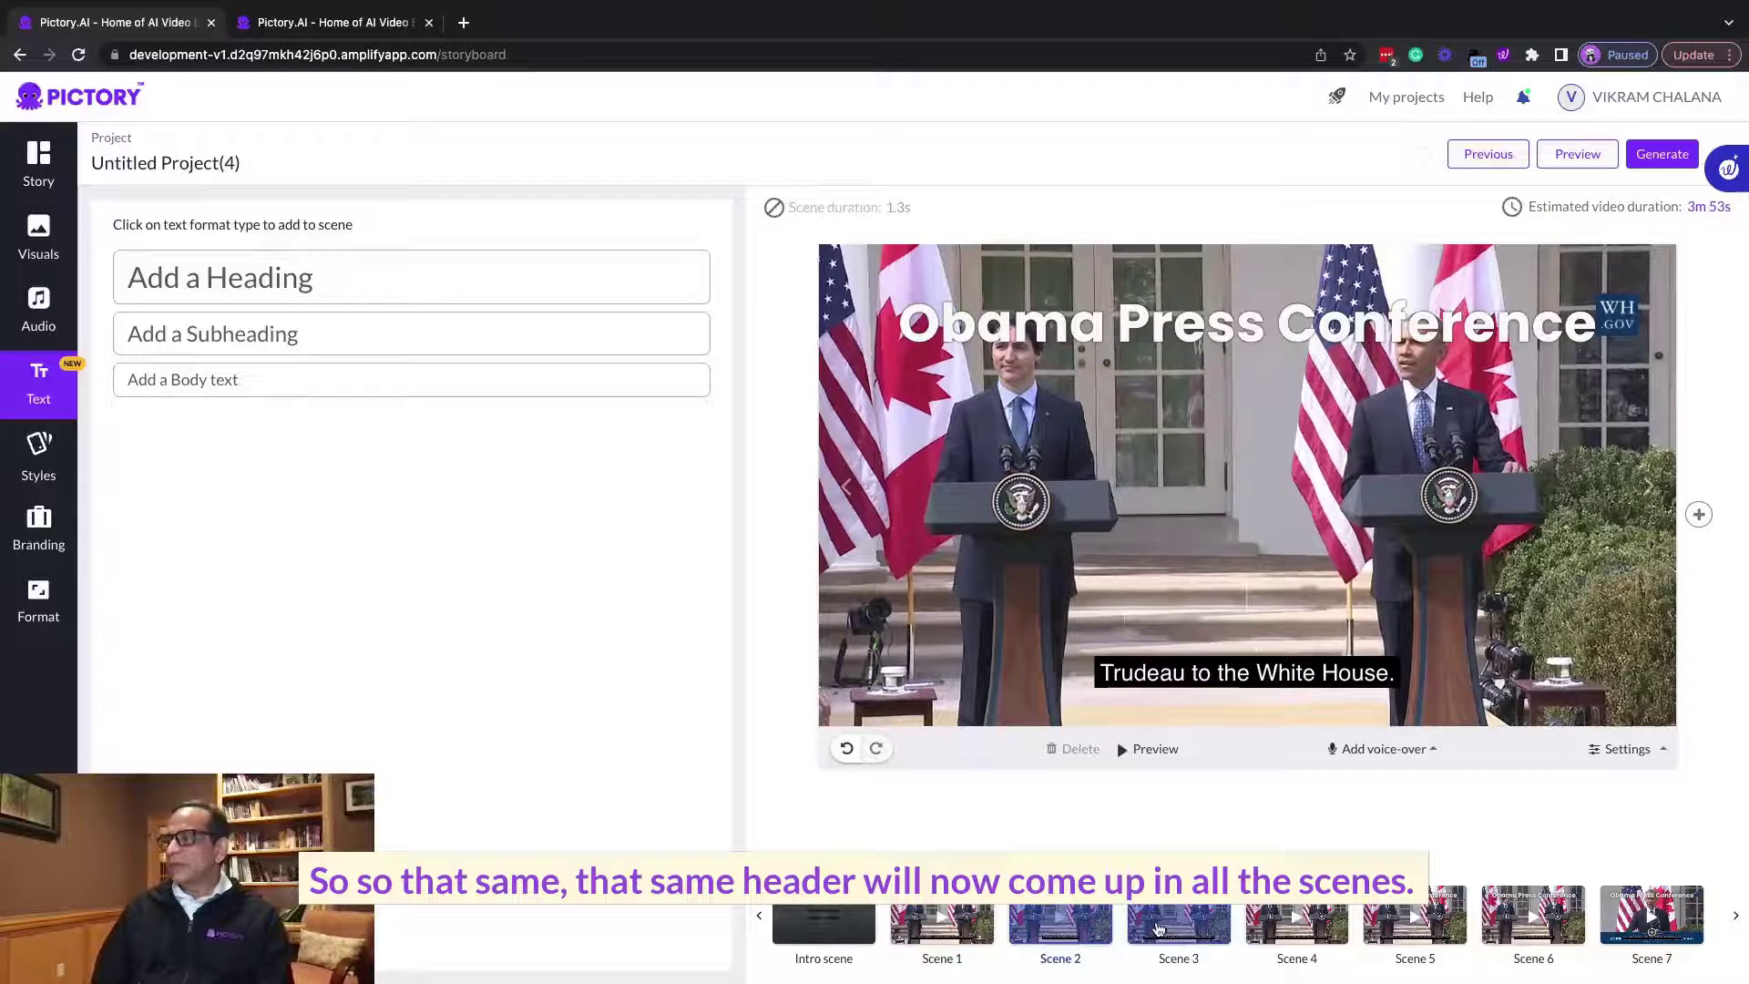
left_click(950, 913)
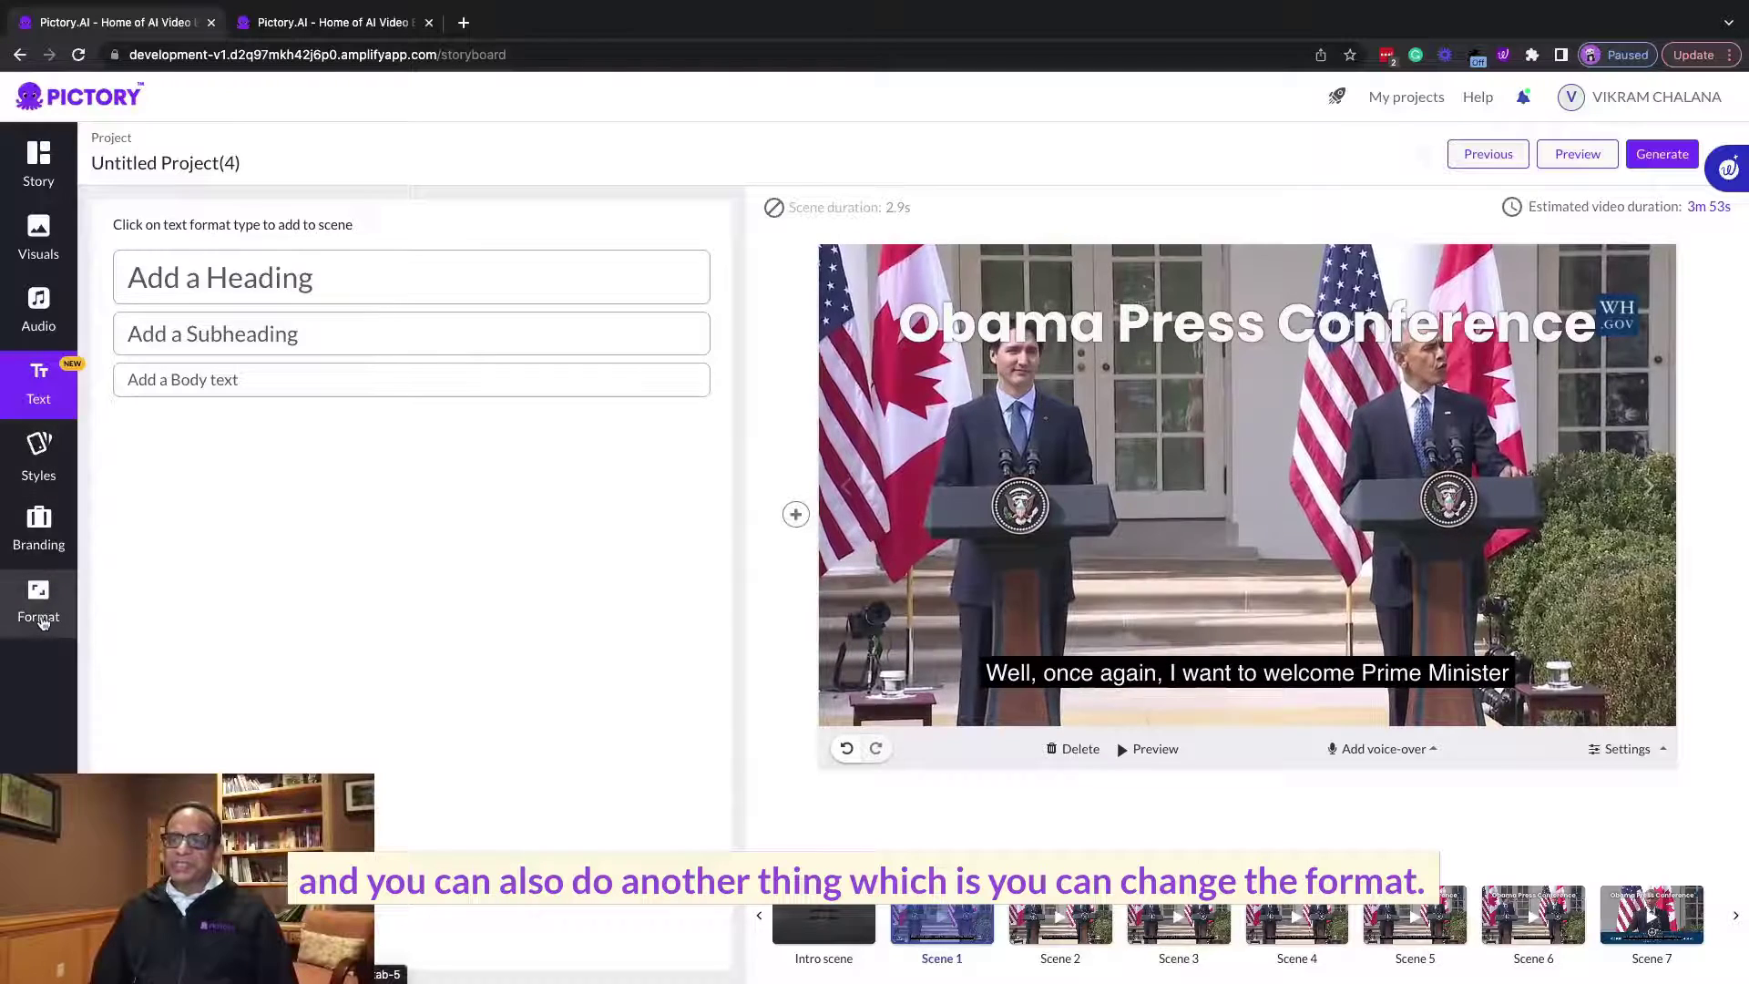
left_click(40, 610)
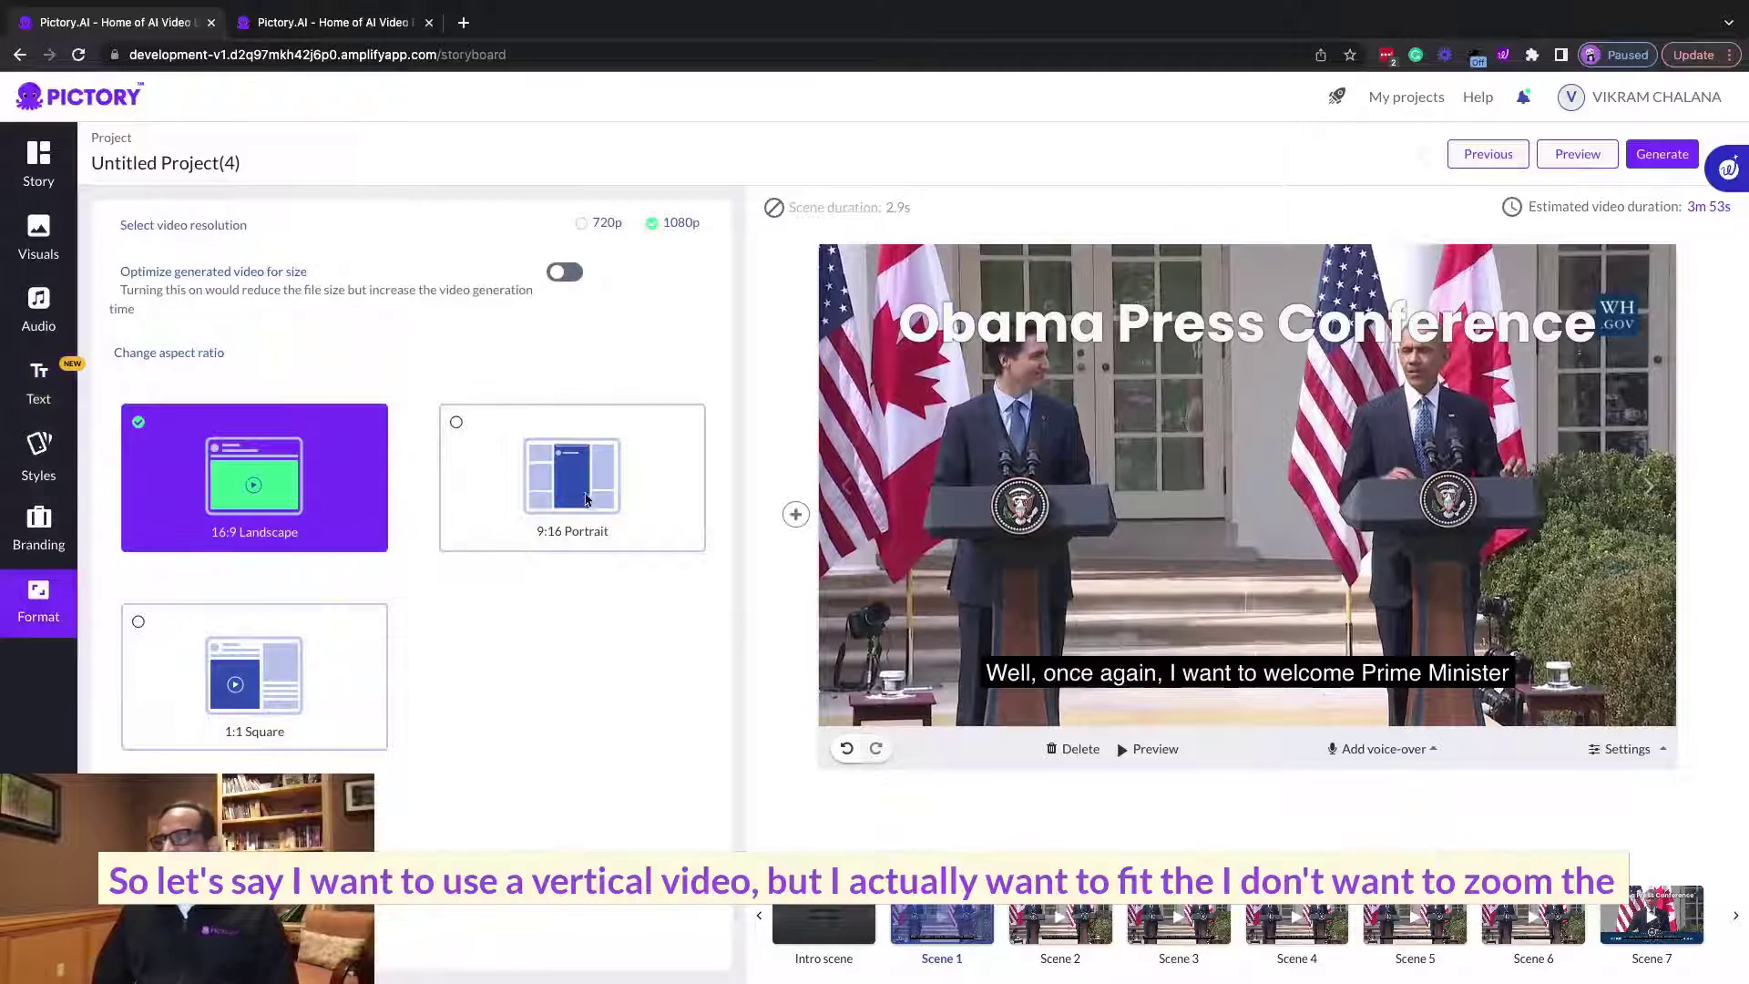
- Switch the video to 9:16 Portrait and turn off Visual zoom & pan for Scene 1
left_click(584, 511)
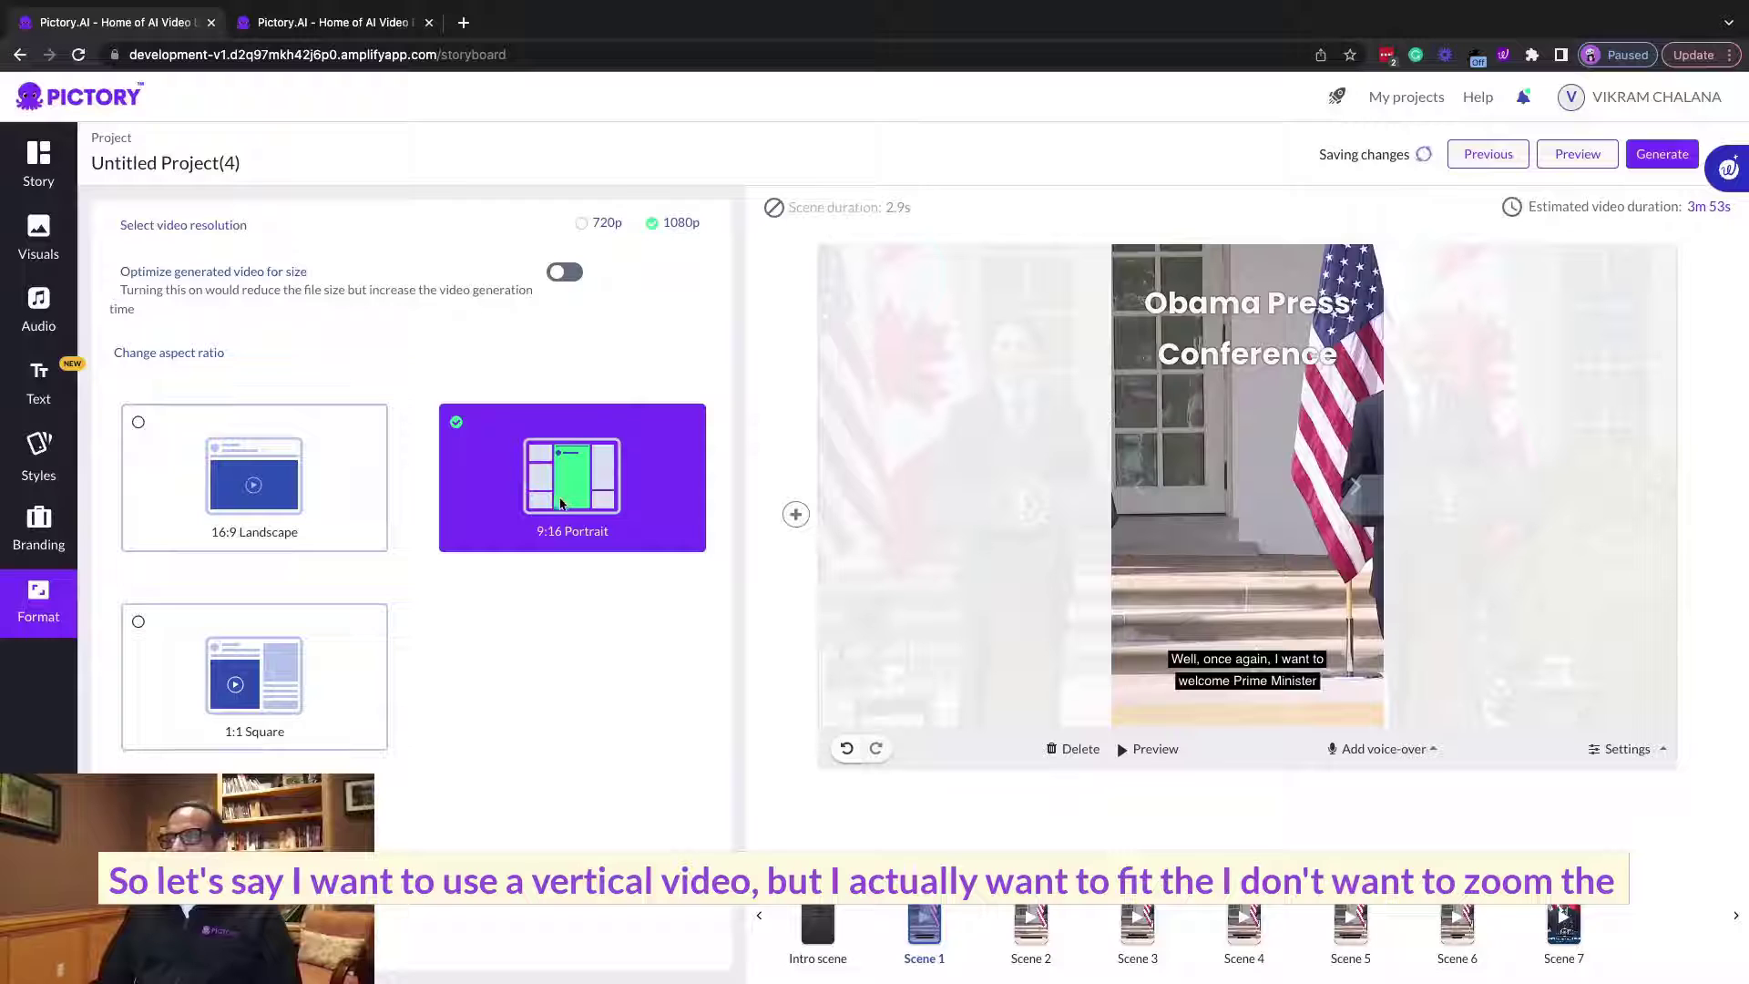
left_click(1623, 749)
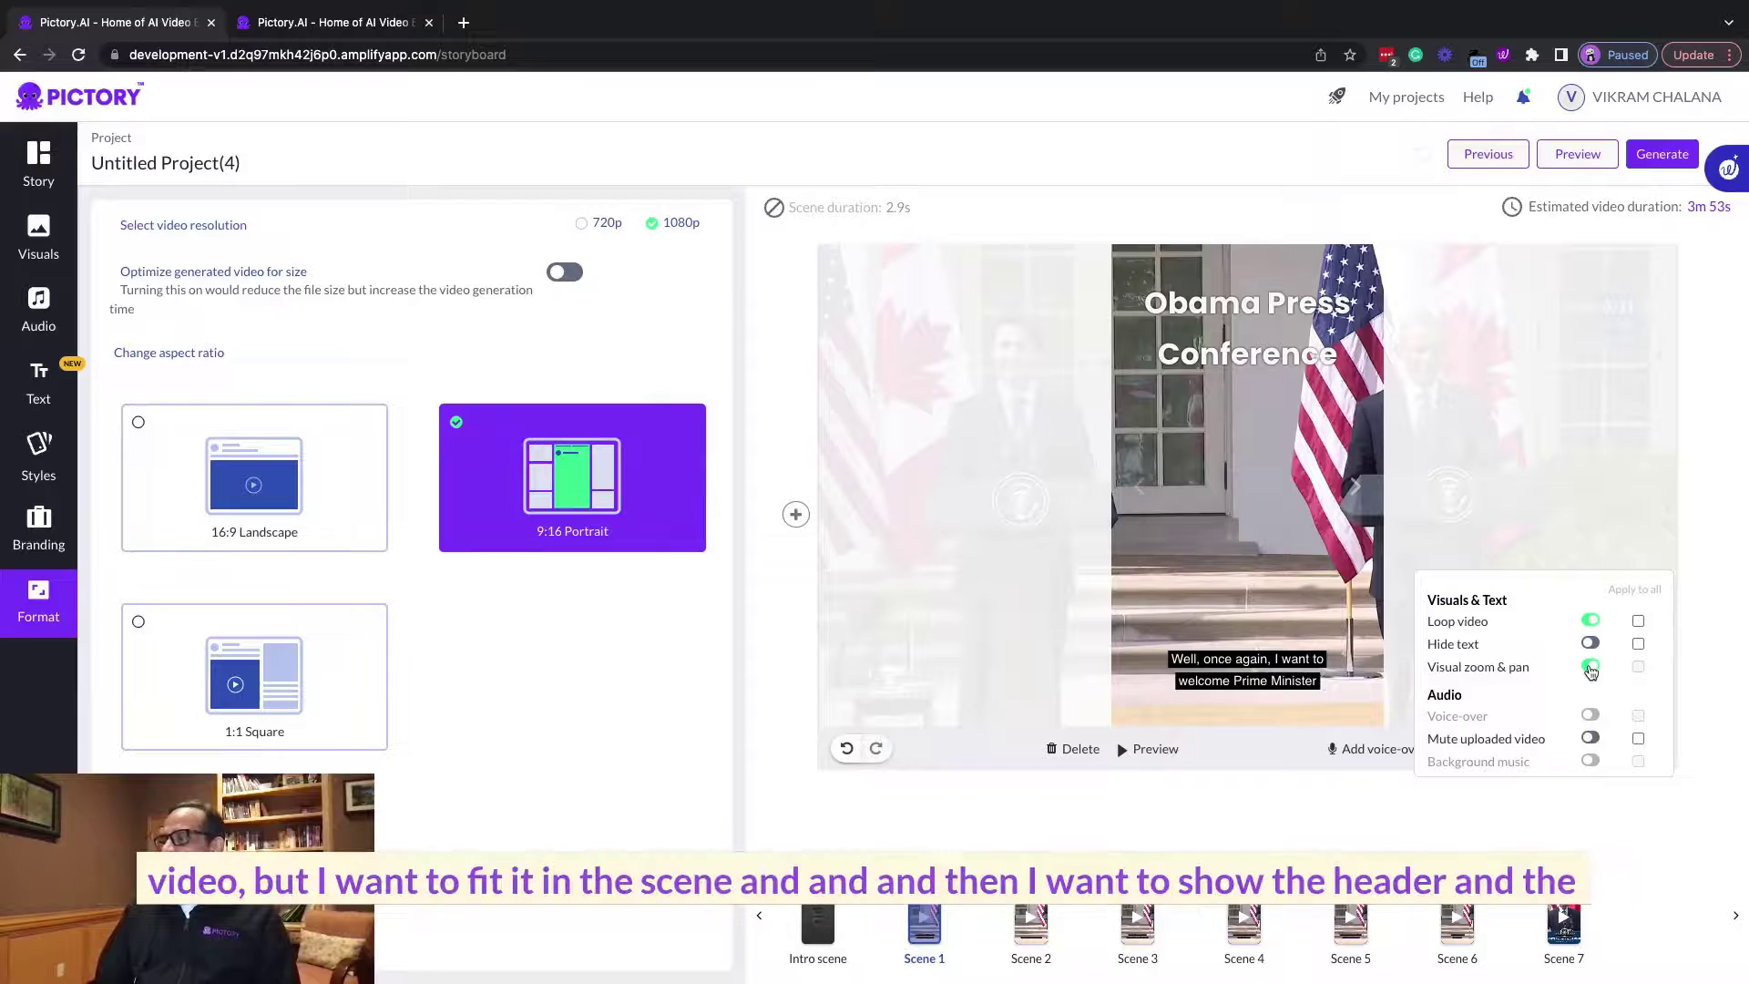
left_click(1589, 670)
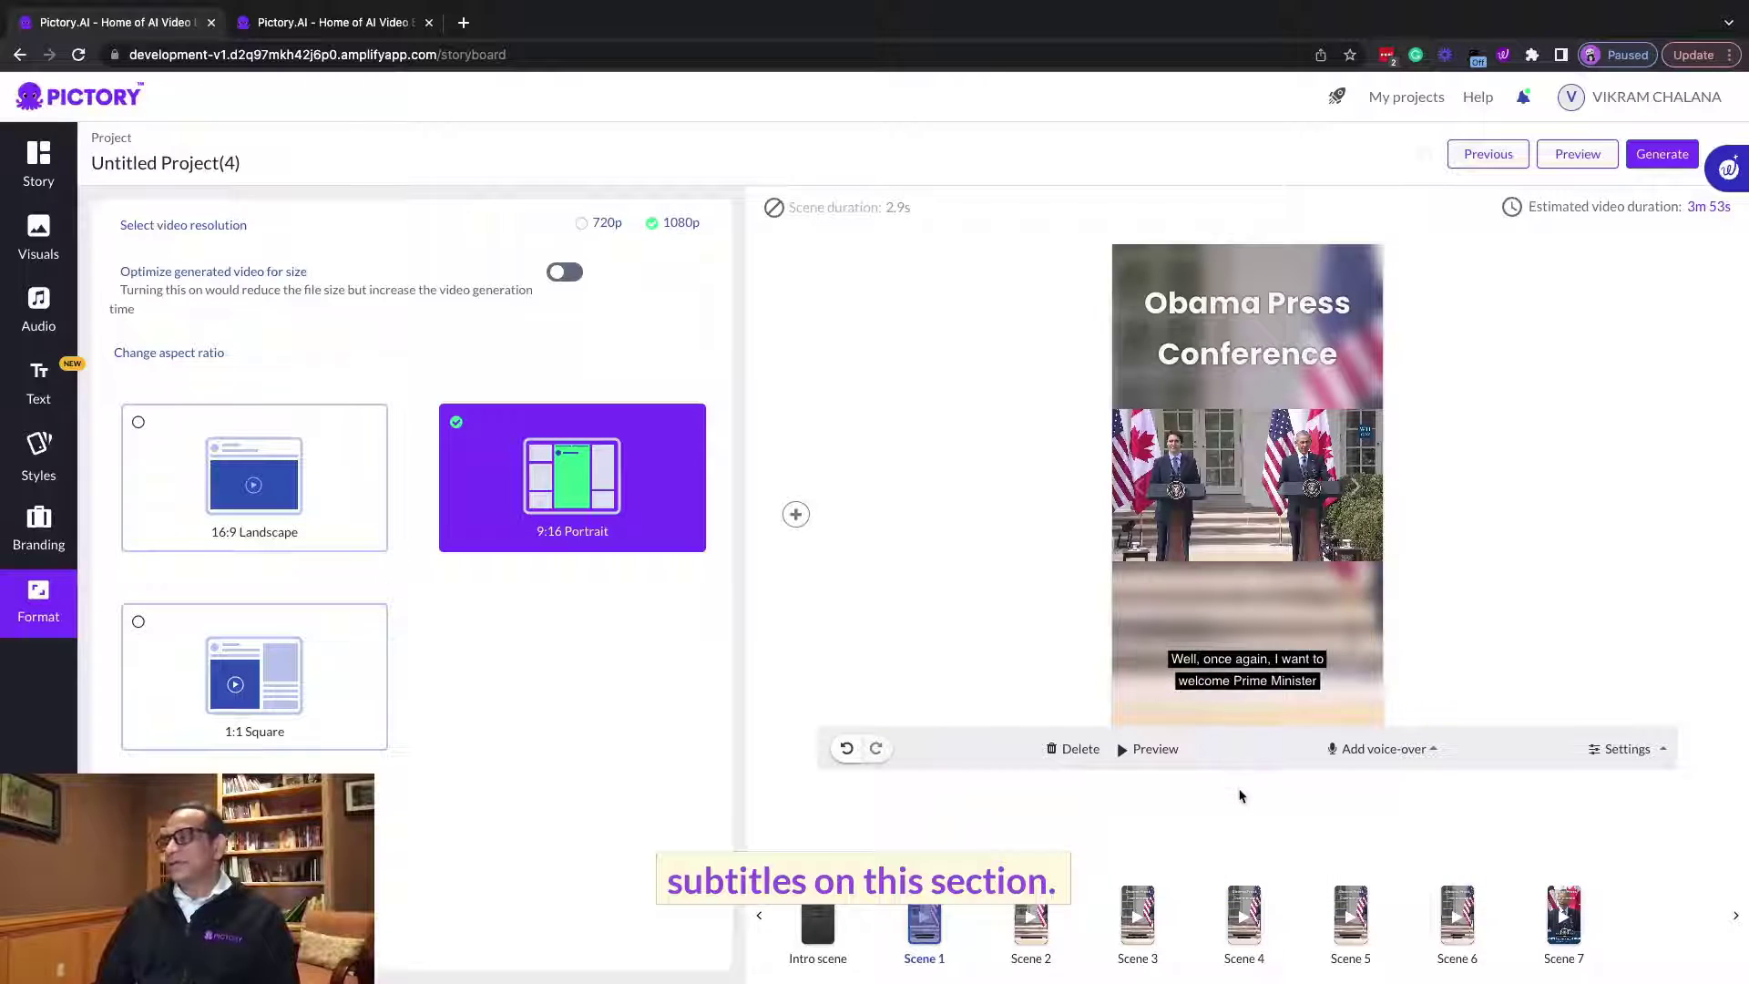
- Preview Scenes 2 and 3 in portrait, returning to Scene 1 in between
left_click(1029, 938)
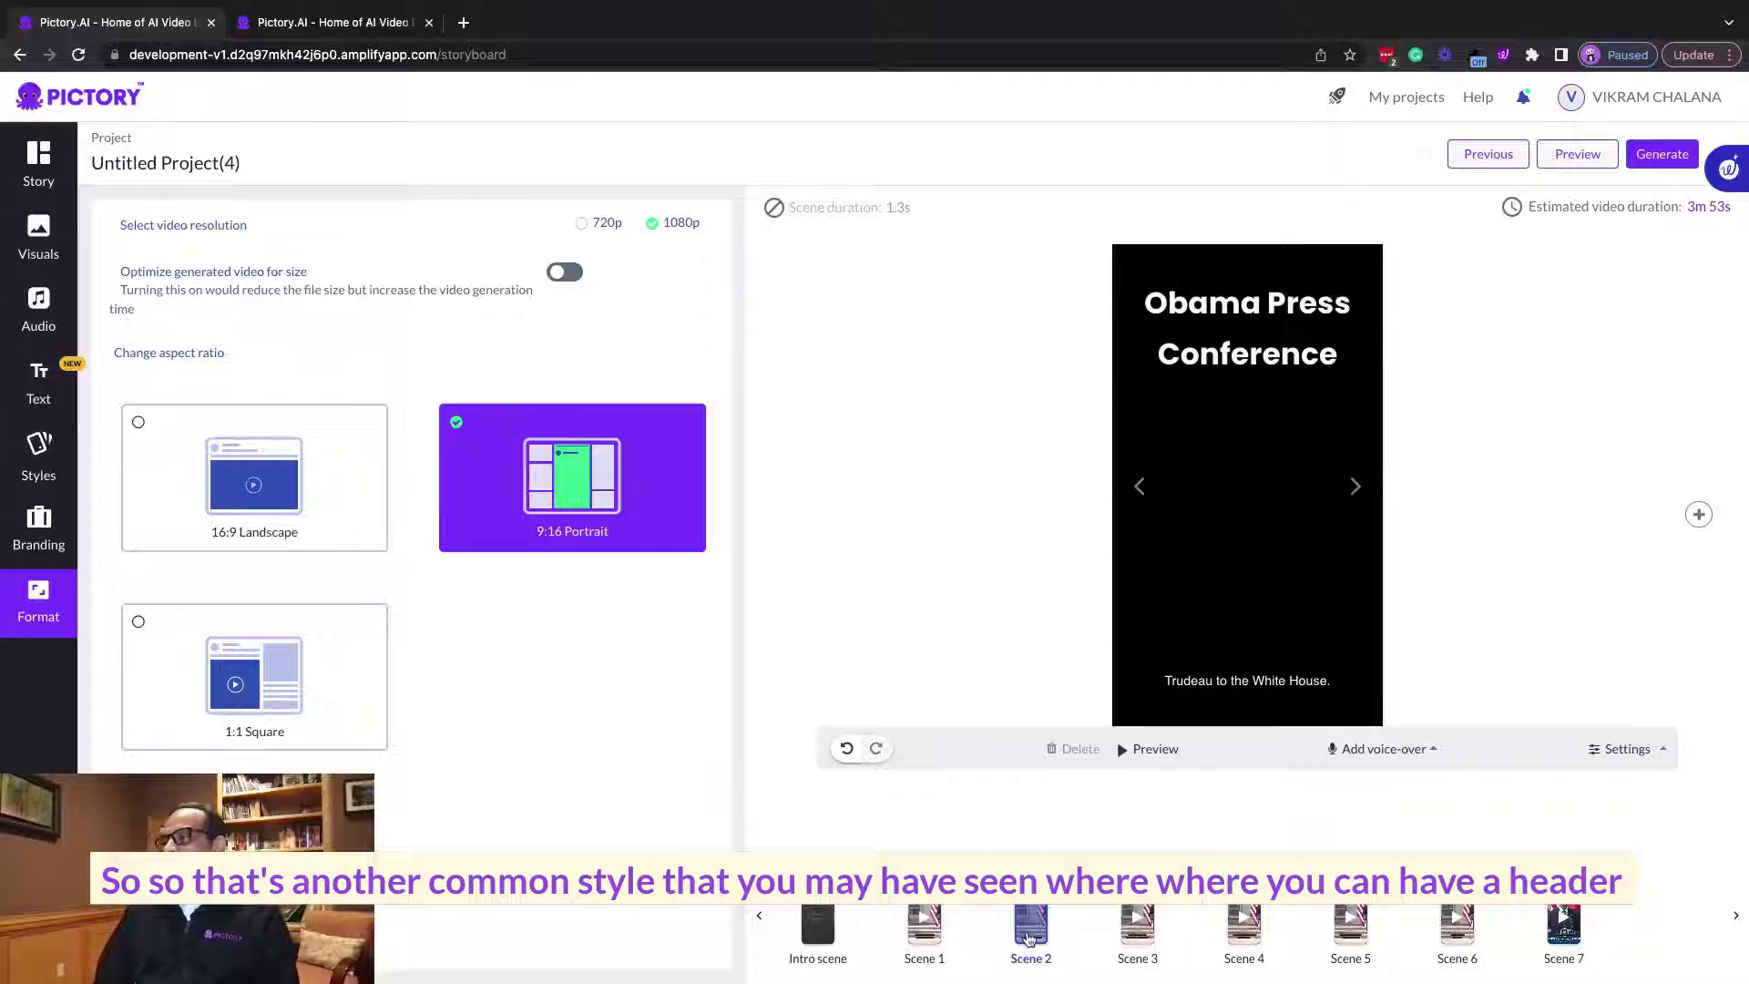
left_click(1129, 931)
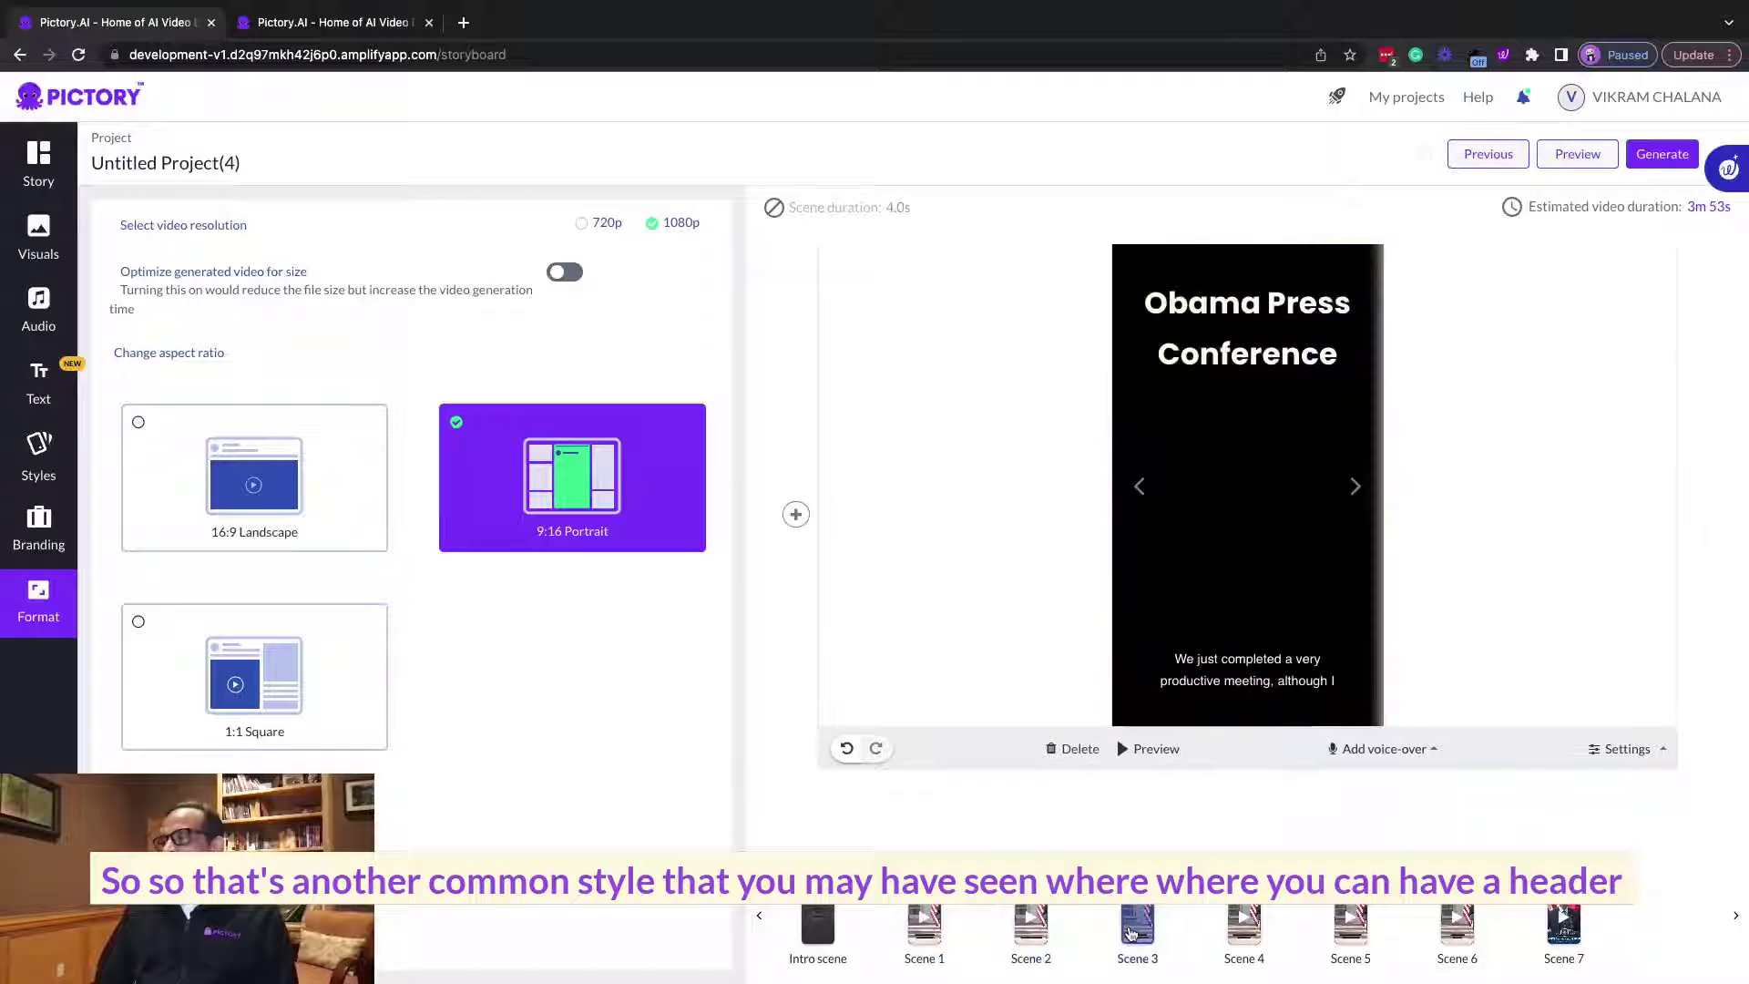
left_click(923, 924)
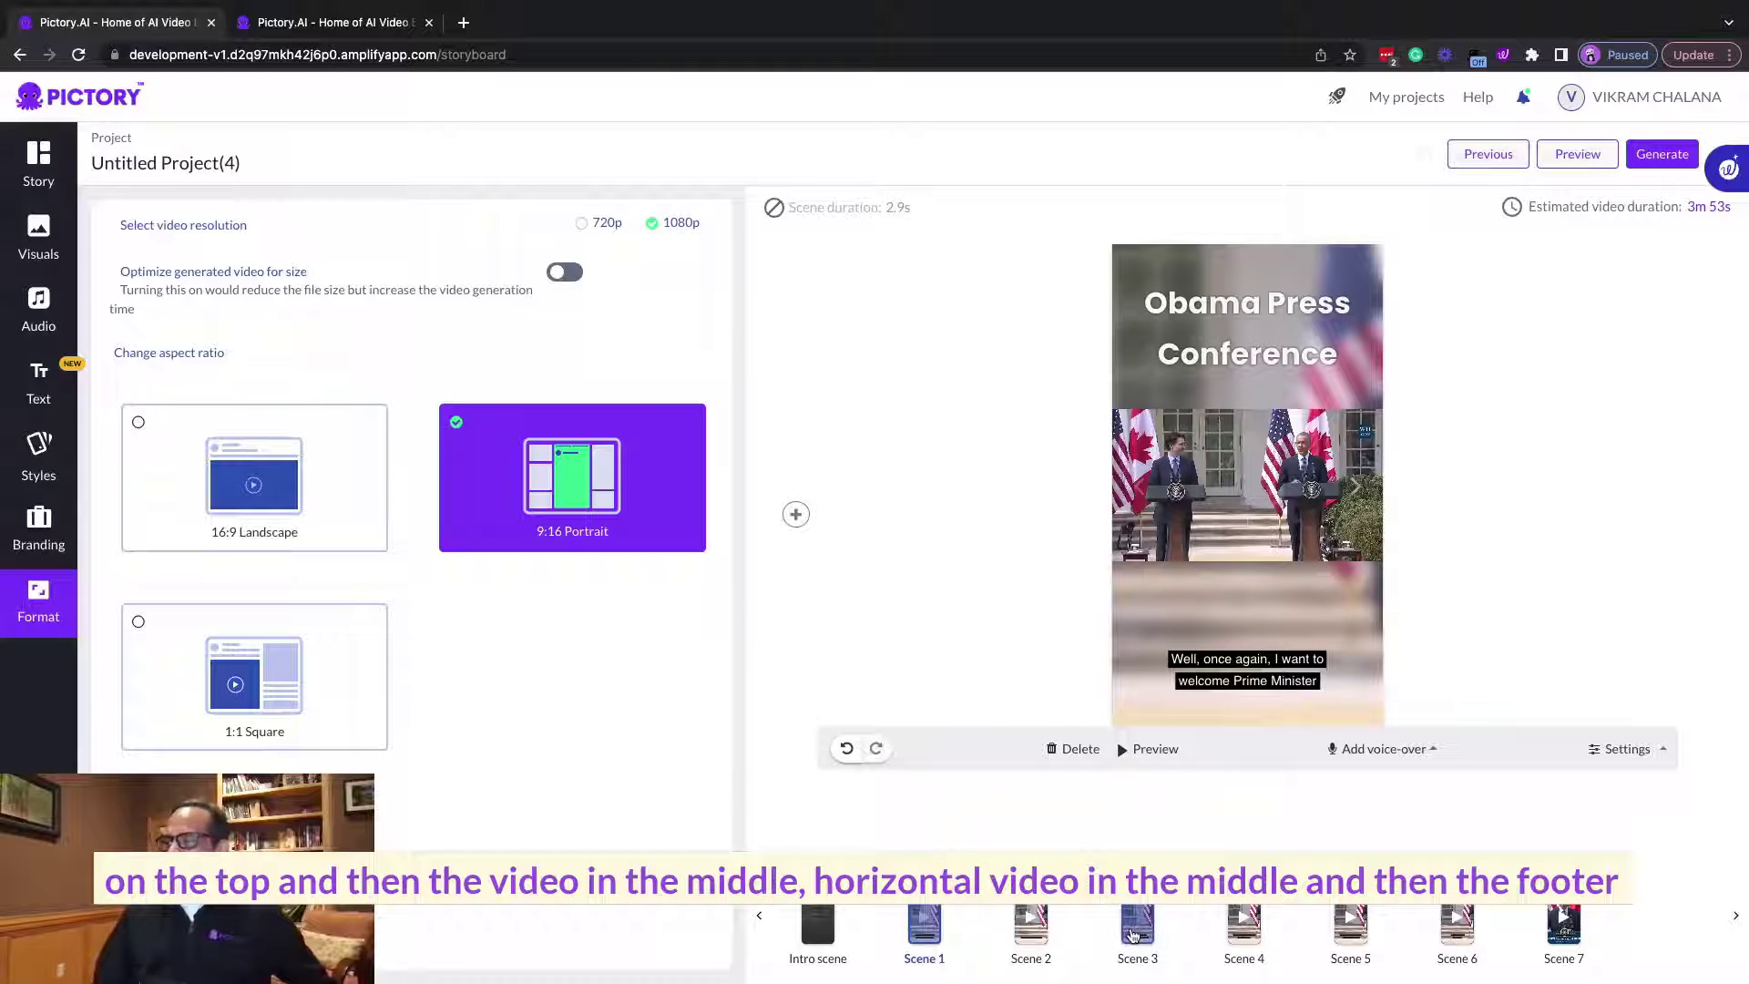
left_click(1134, 935)
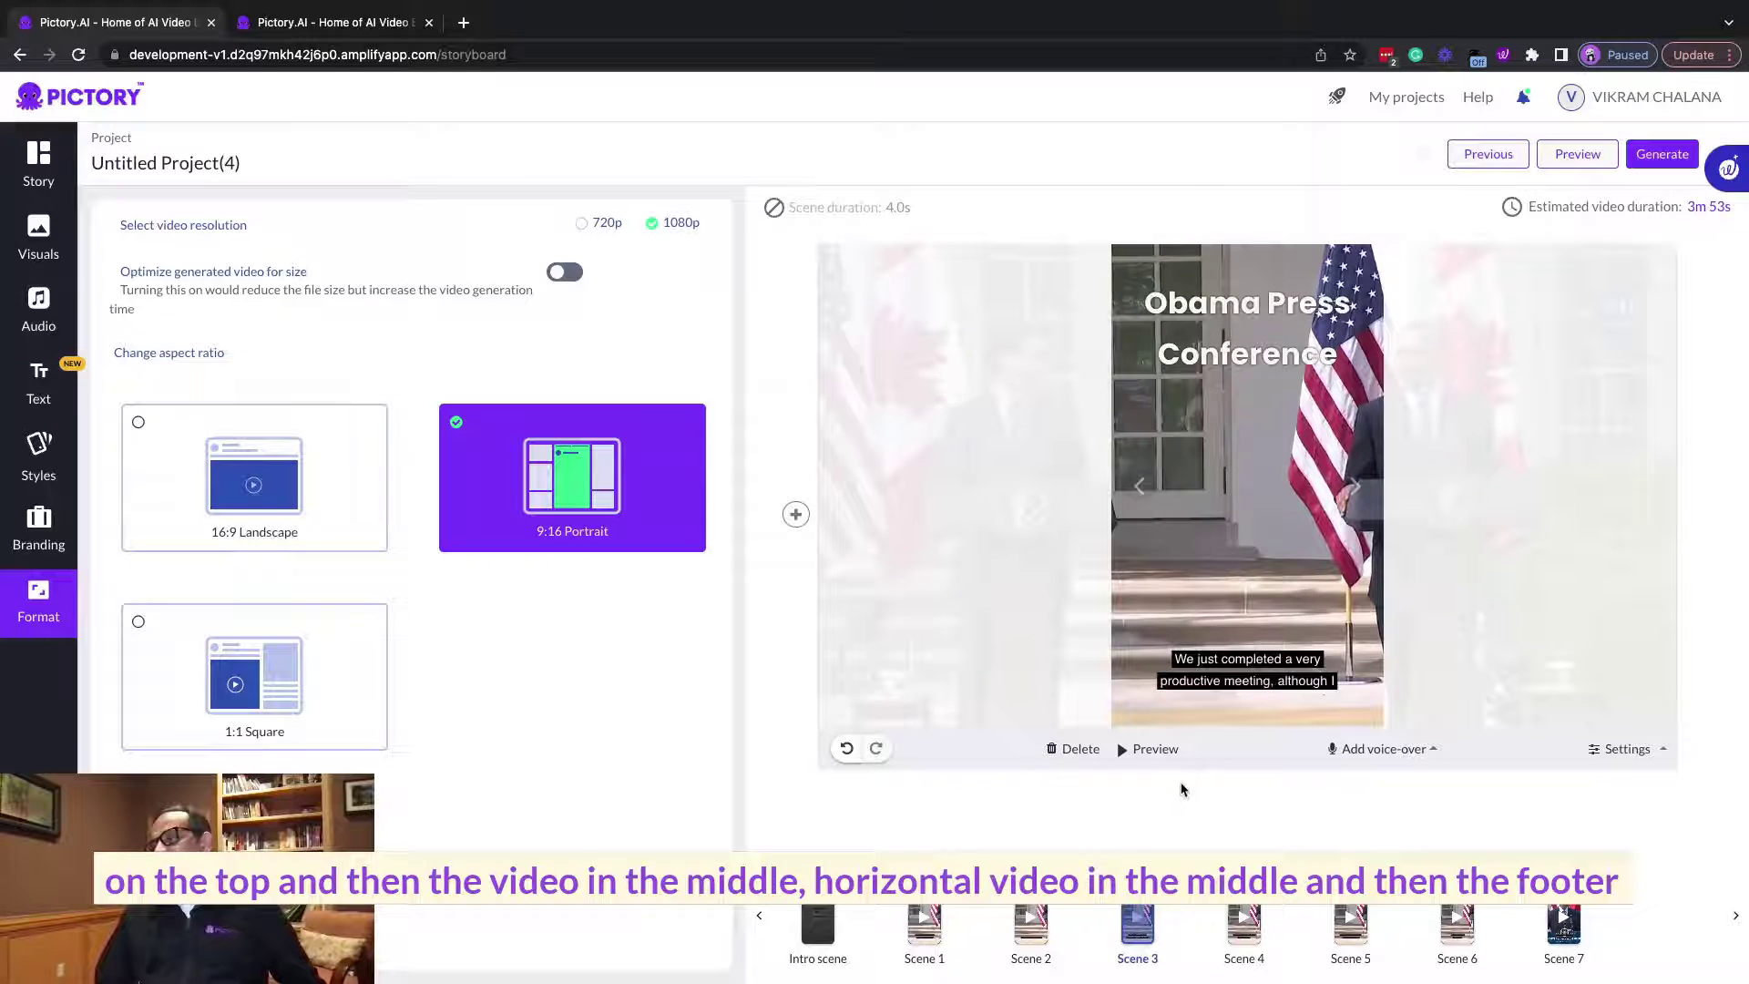
left_click(1030, 920)
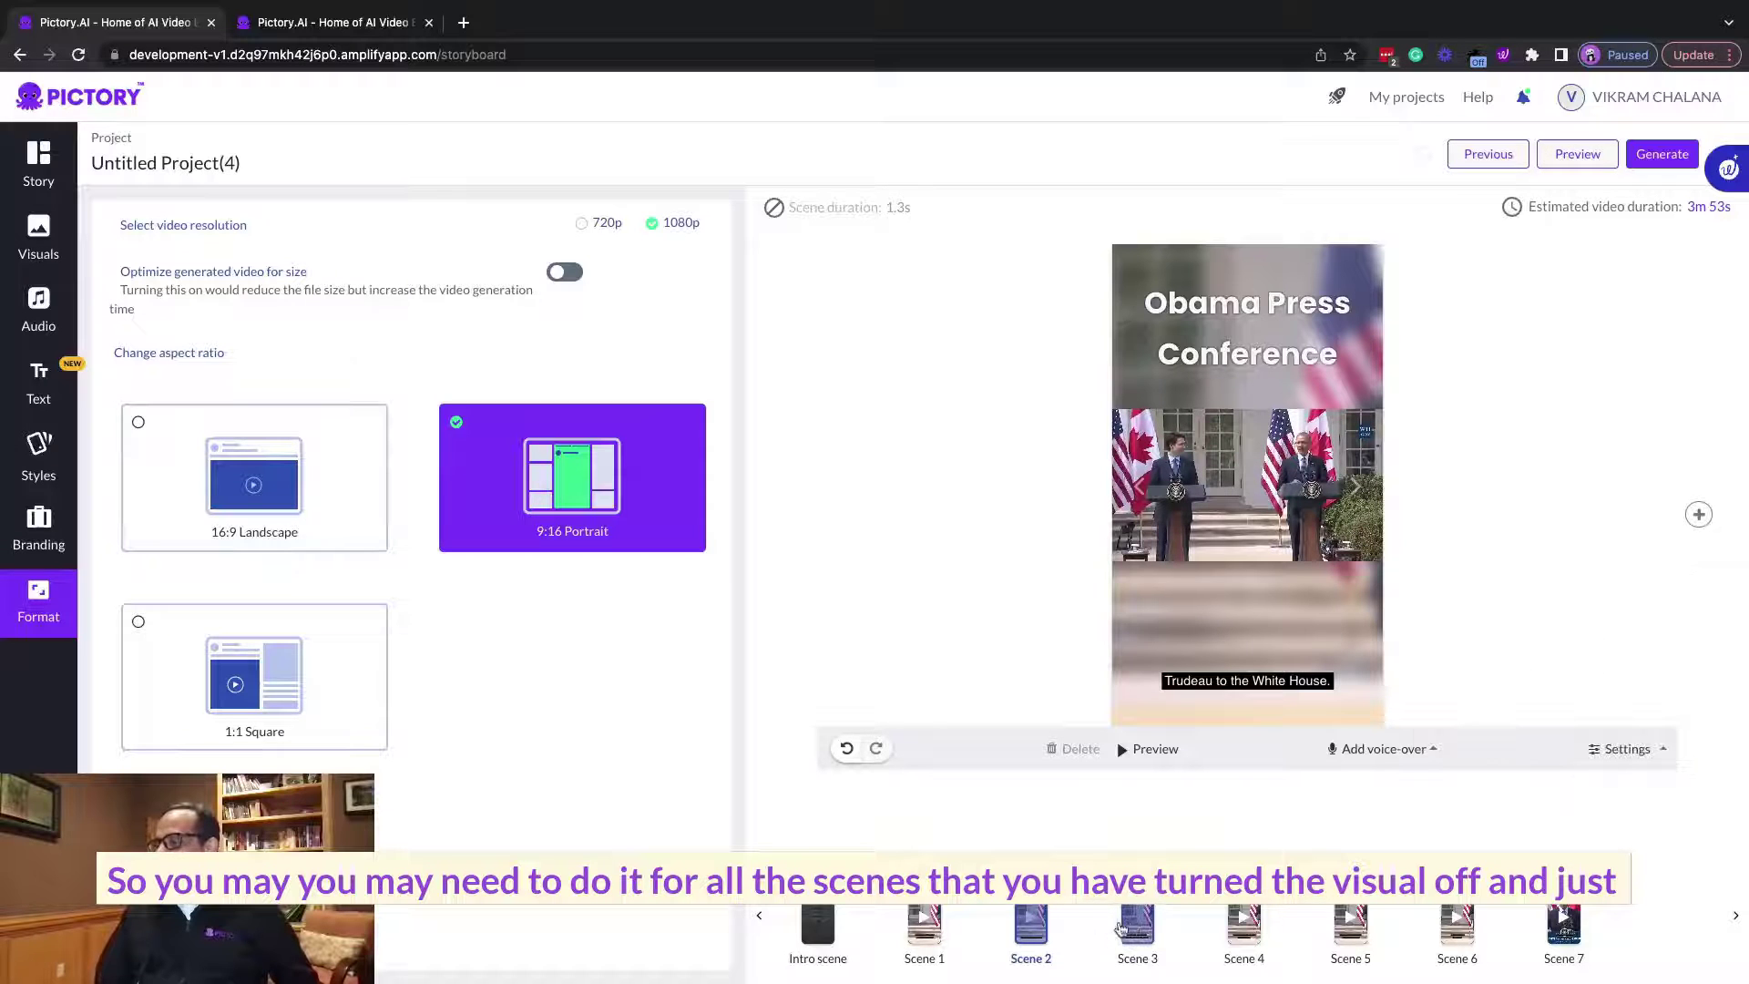
- Turn off Visual zoom & pan for Scene 3, check Scene 4, and bring back the Text options
left_click(1137, 923)
left_click(1627, 749)
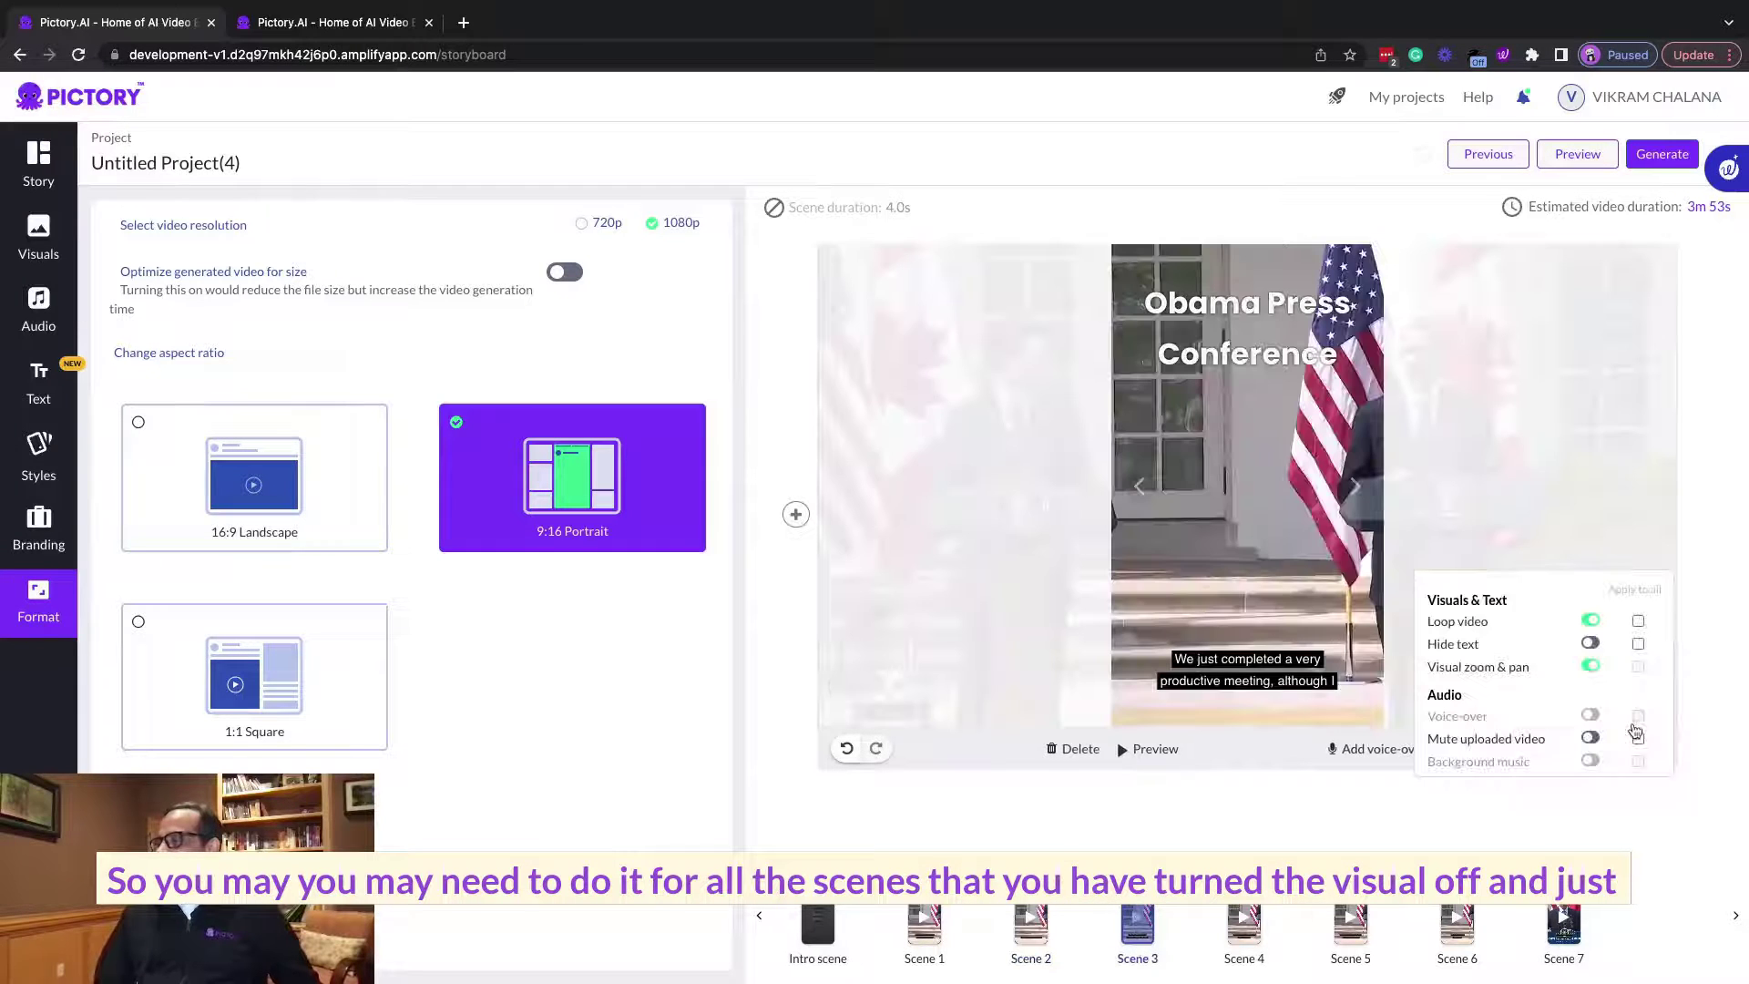
left_click(1589, 667)
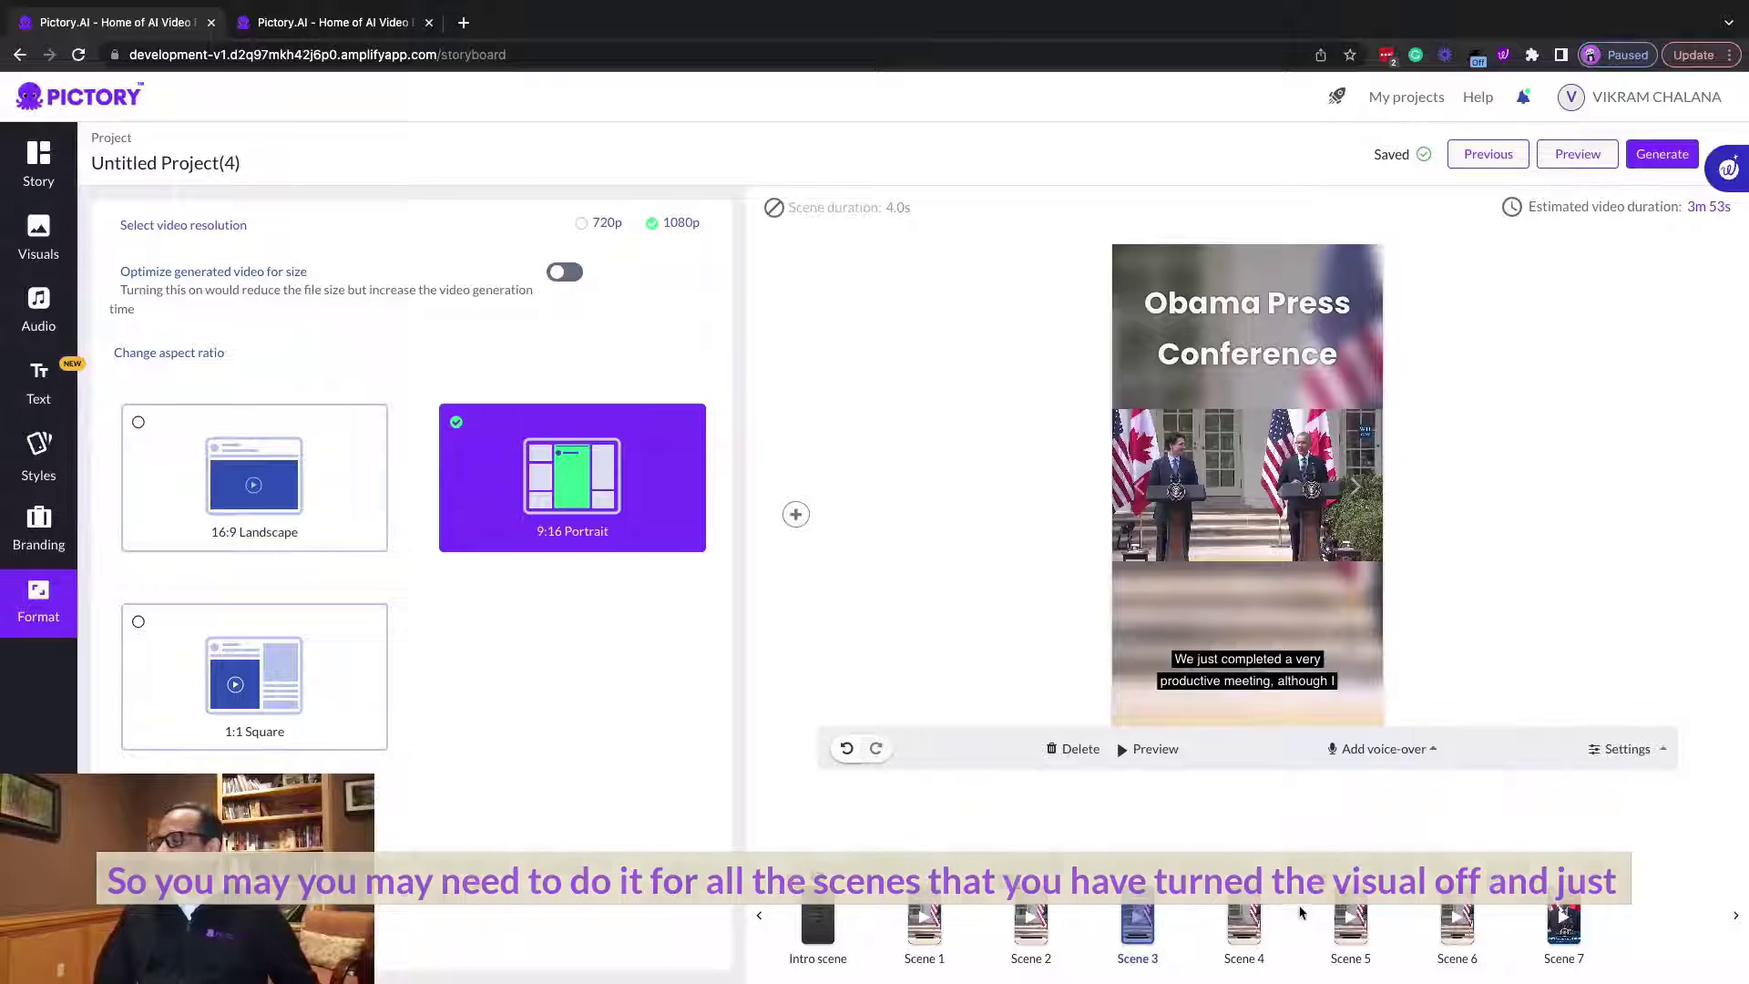
left_click(1254, 928)
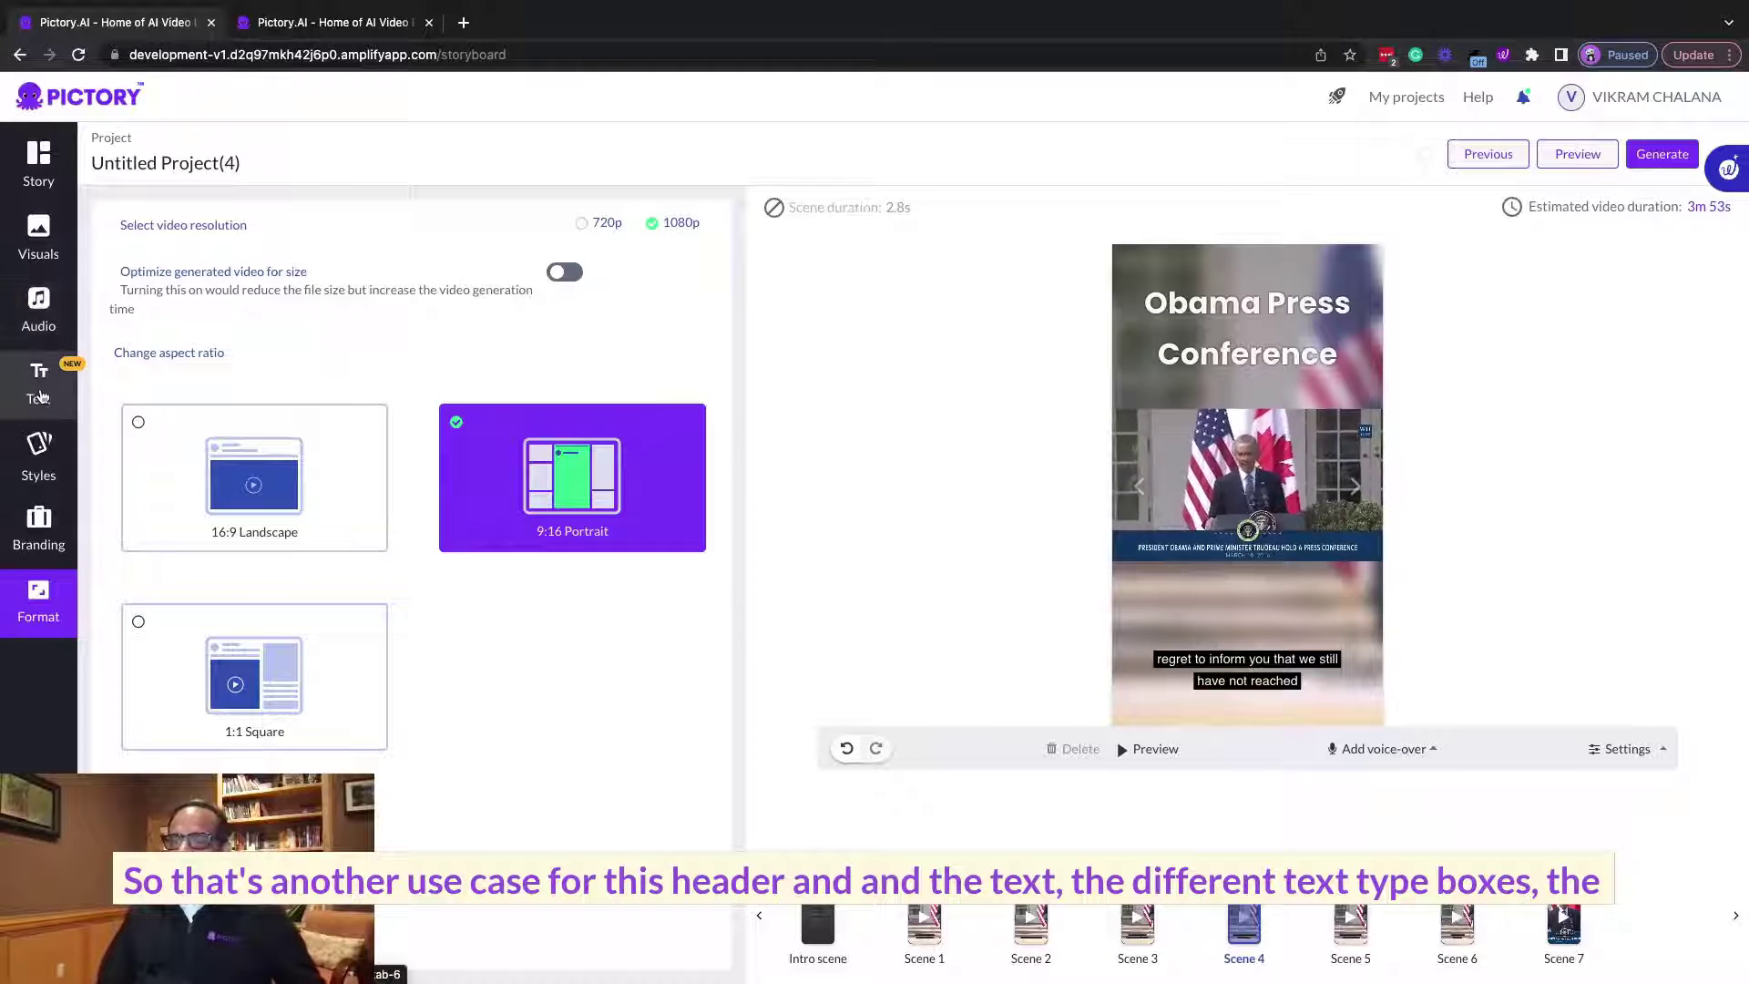
left_click(41, 393)
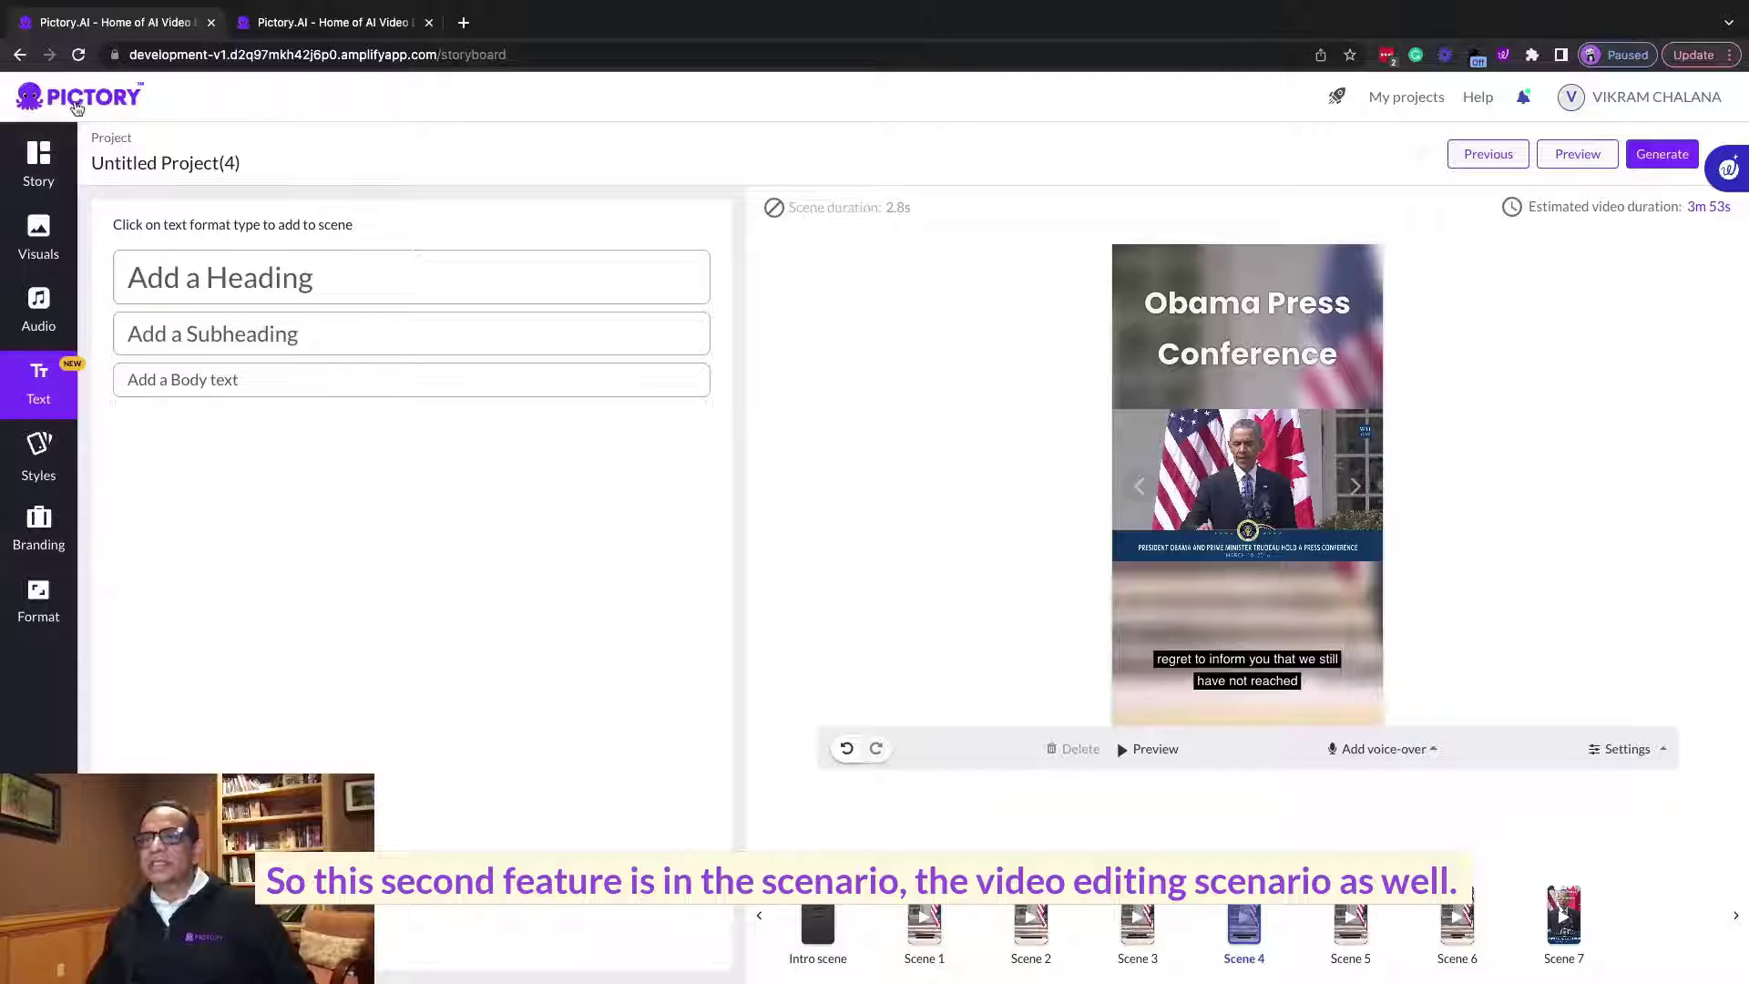
- Start a new Edit Videos using Text project from the home page with video1610799862.mp4
left_click(77, 102)
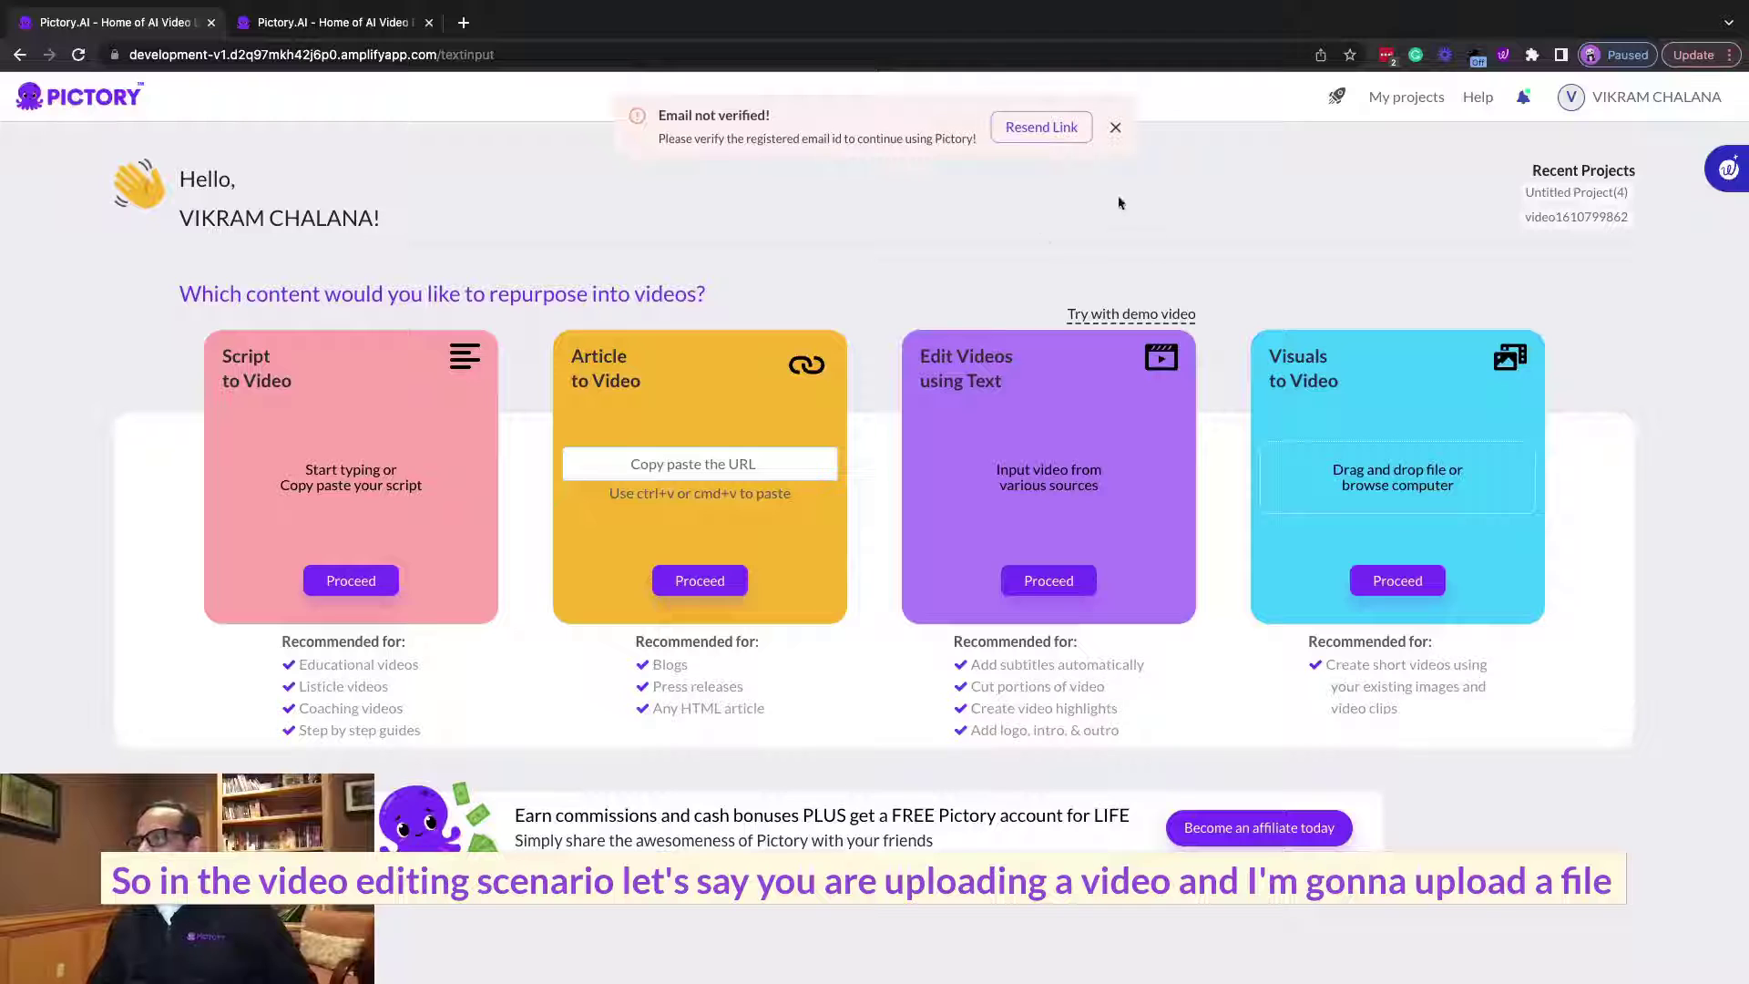
left_click(1117, 129)
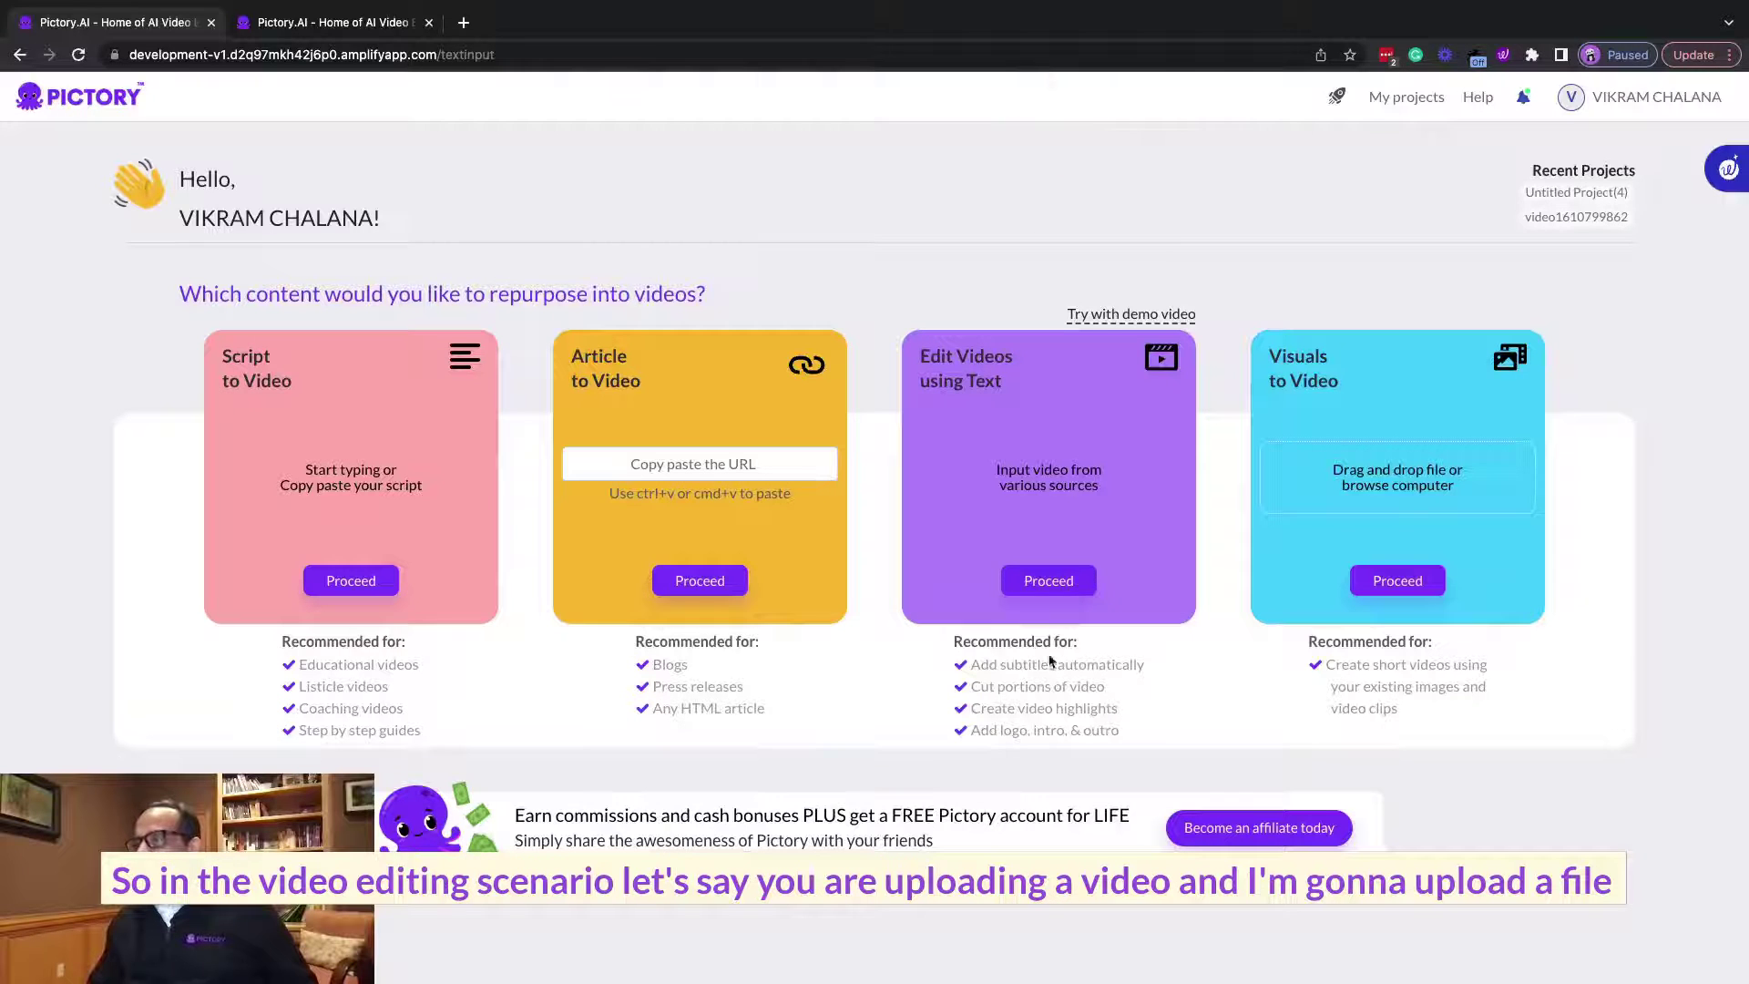
left_click(1052, 583)
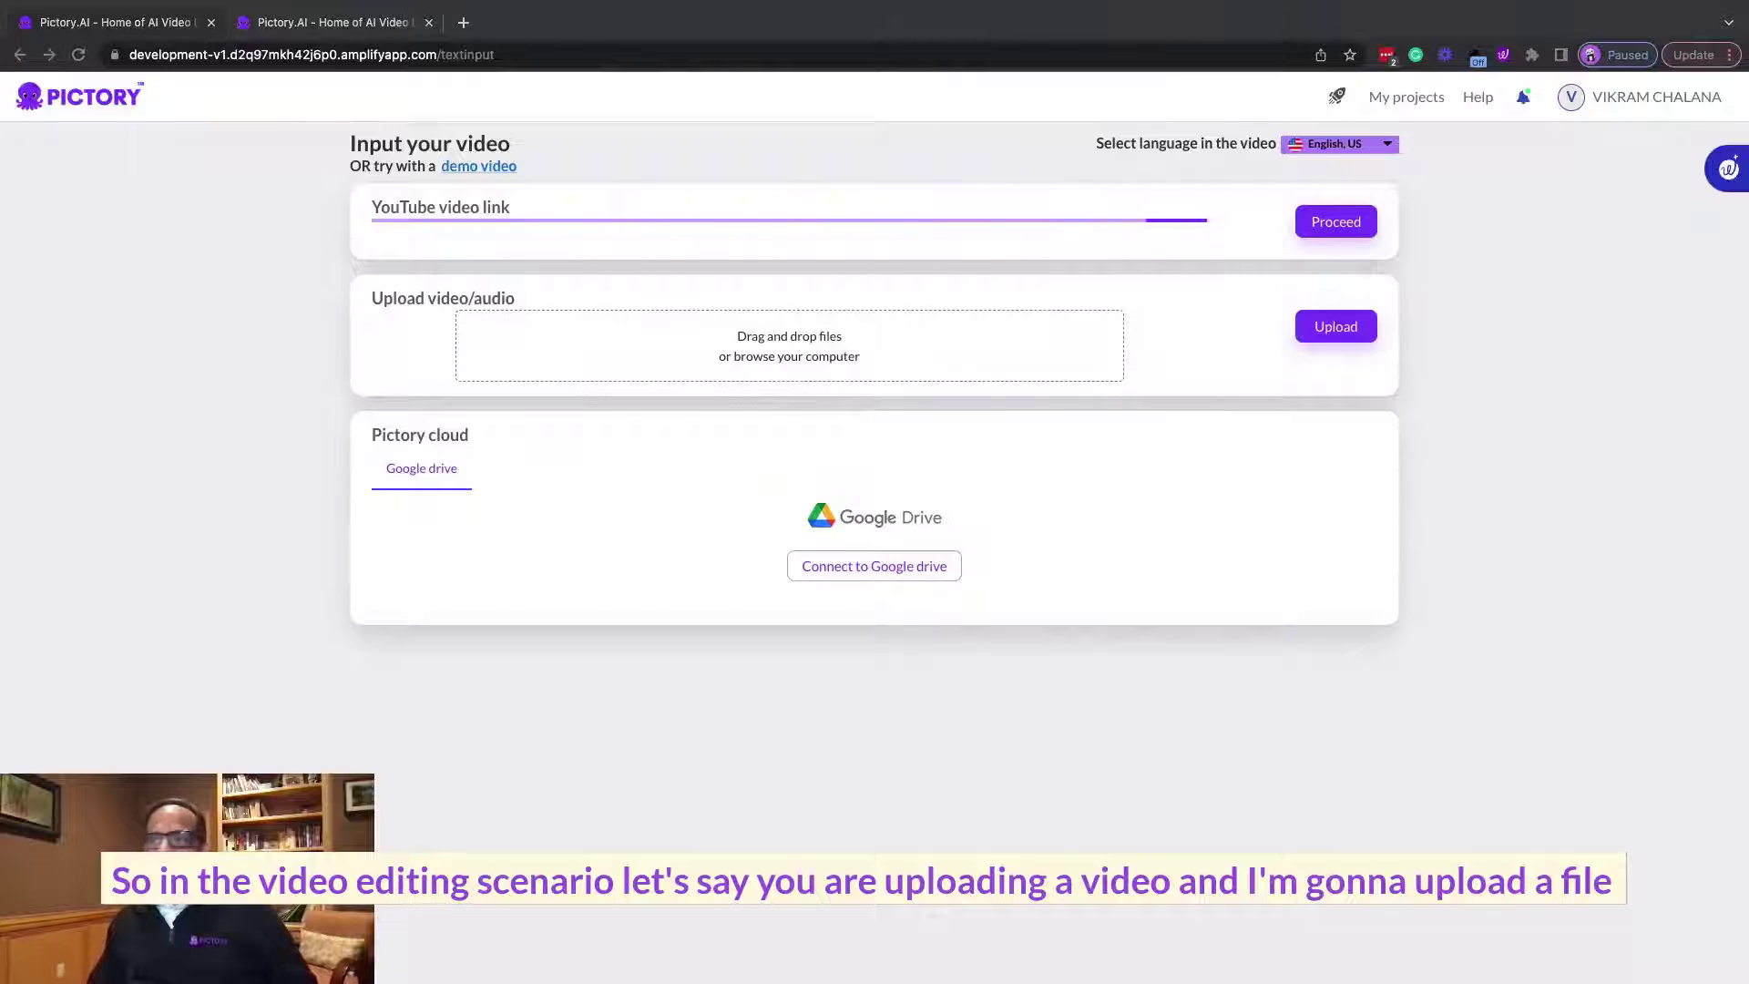
left_click_drag(0, 319, 734, 362)
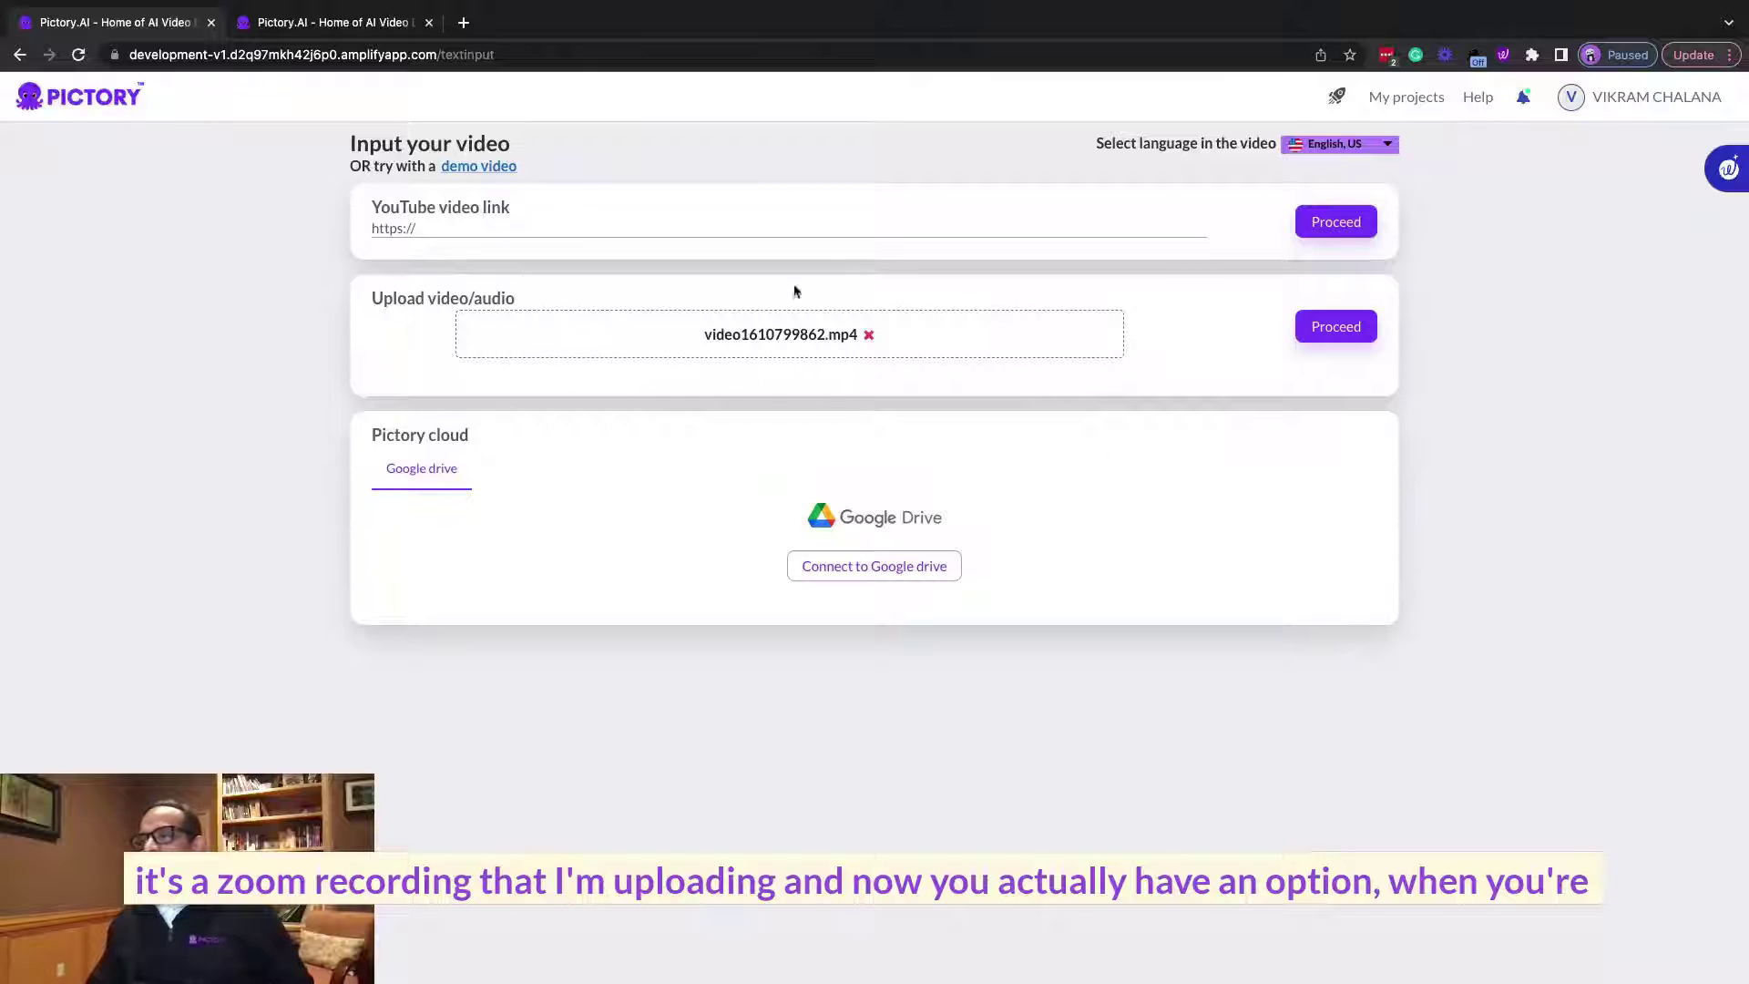
left_click(1360, 339)
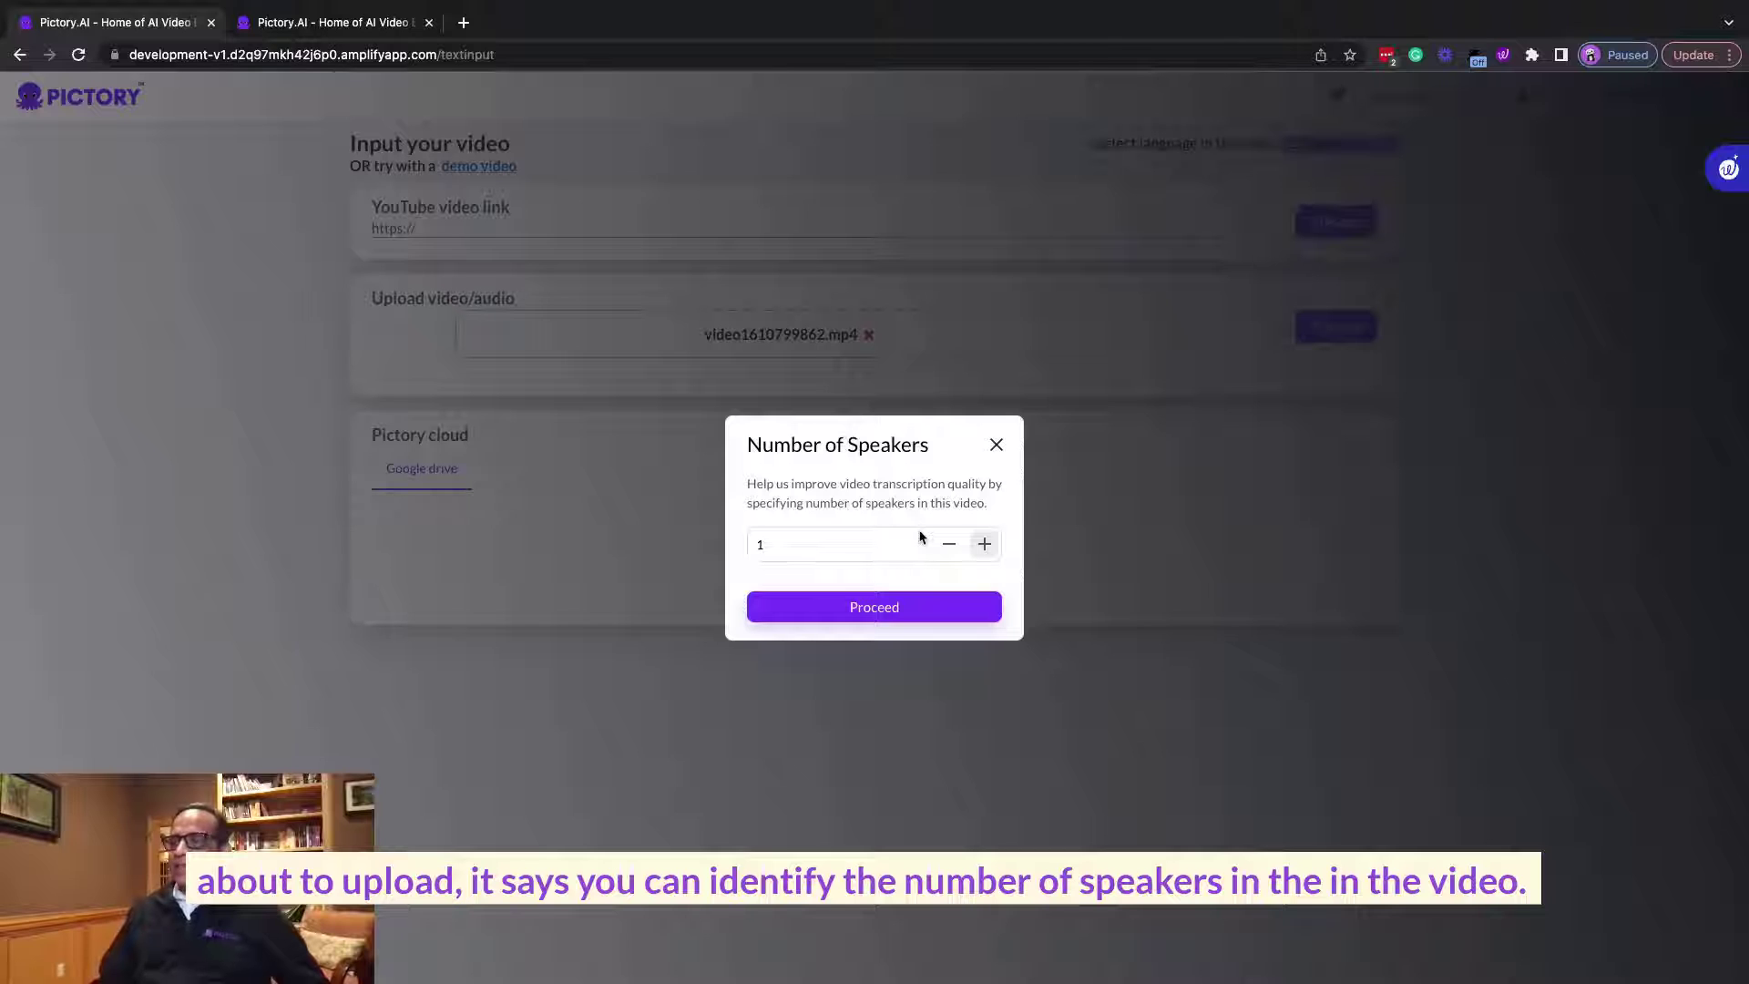
- Set the number of speakers to 2 and start the video upload
left_click(985, 546)
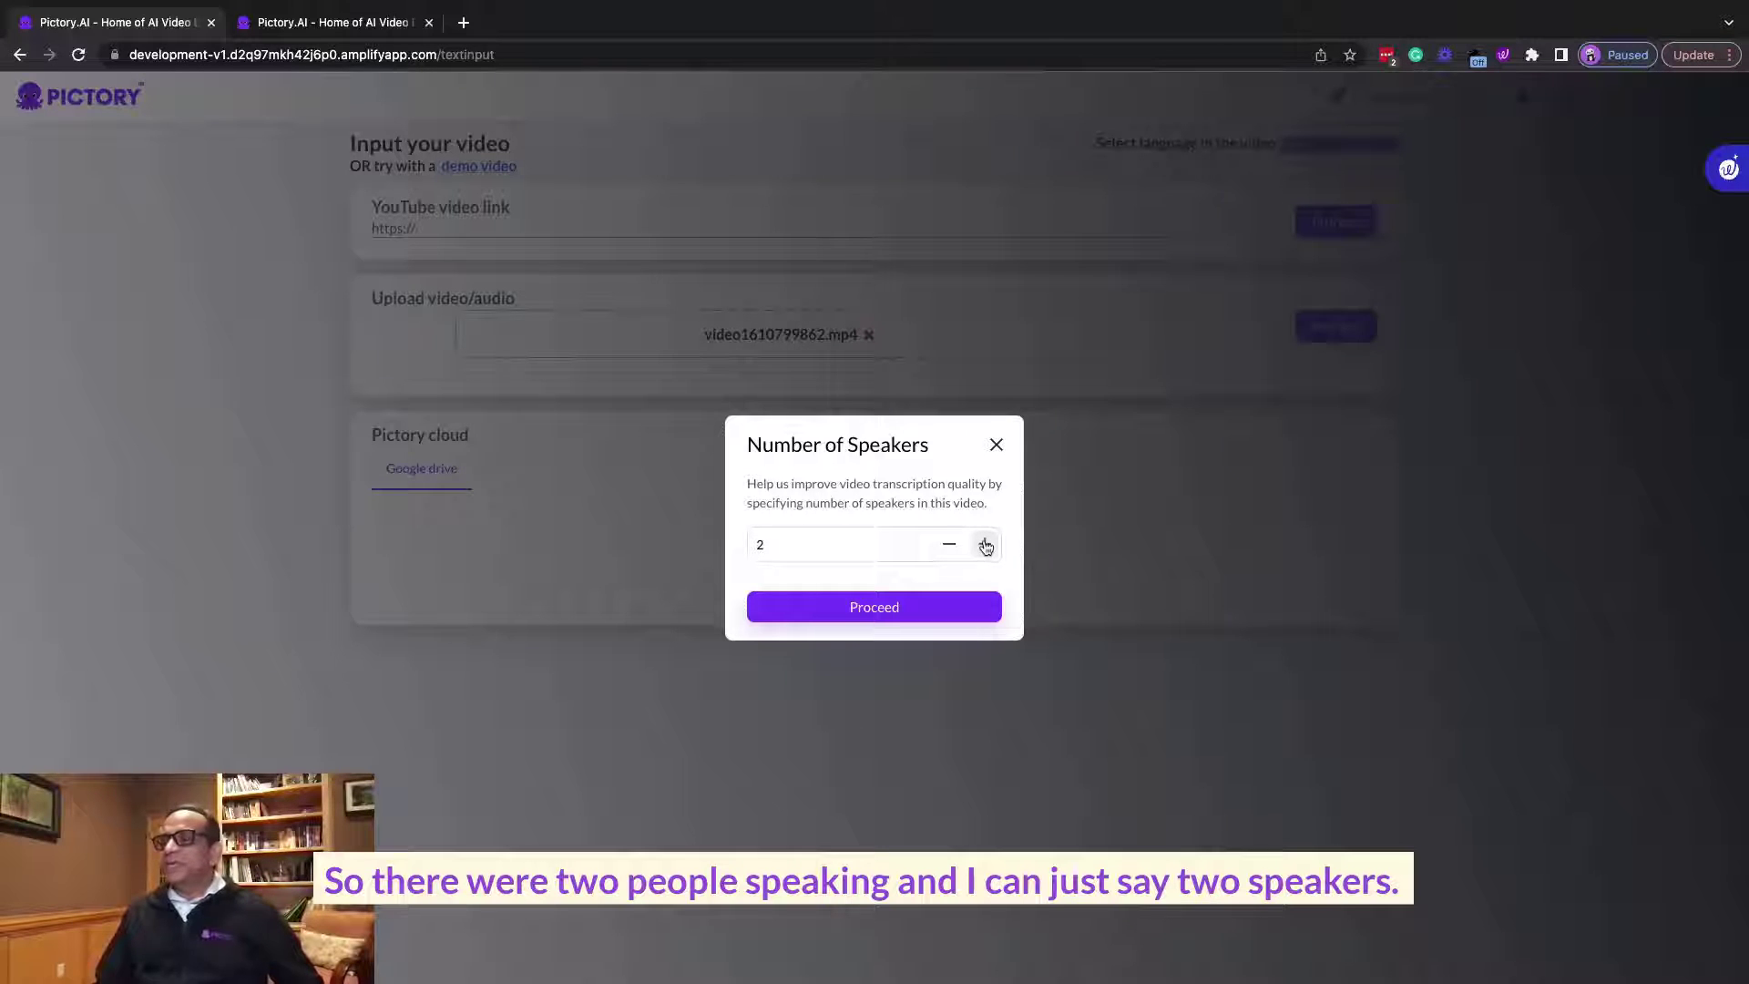
left_click(871, 608)
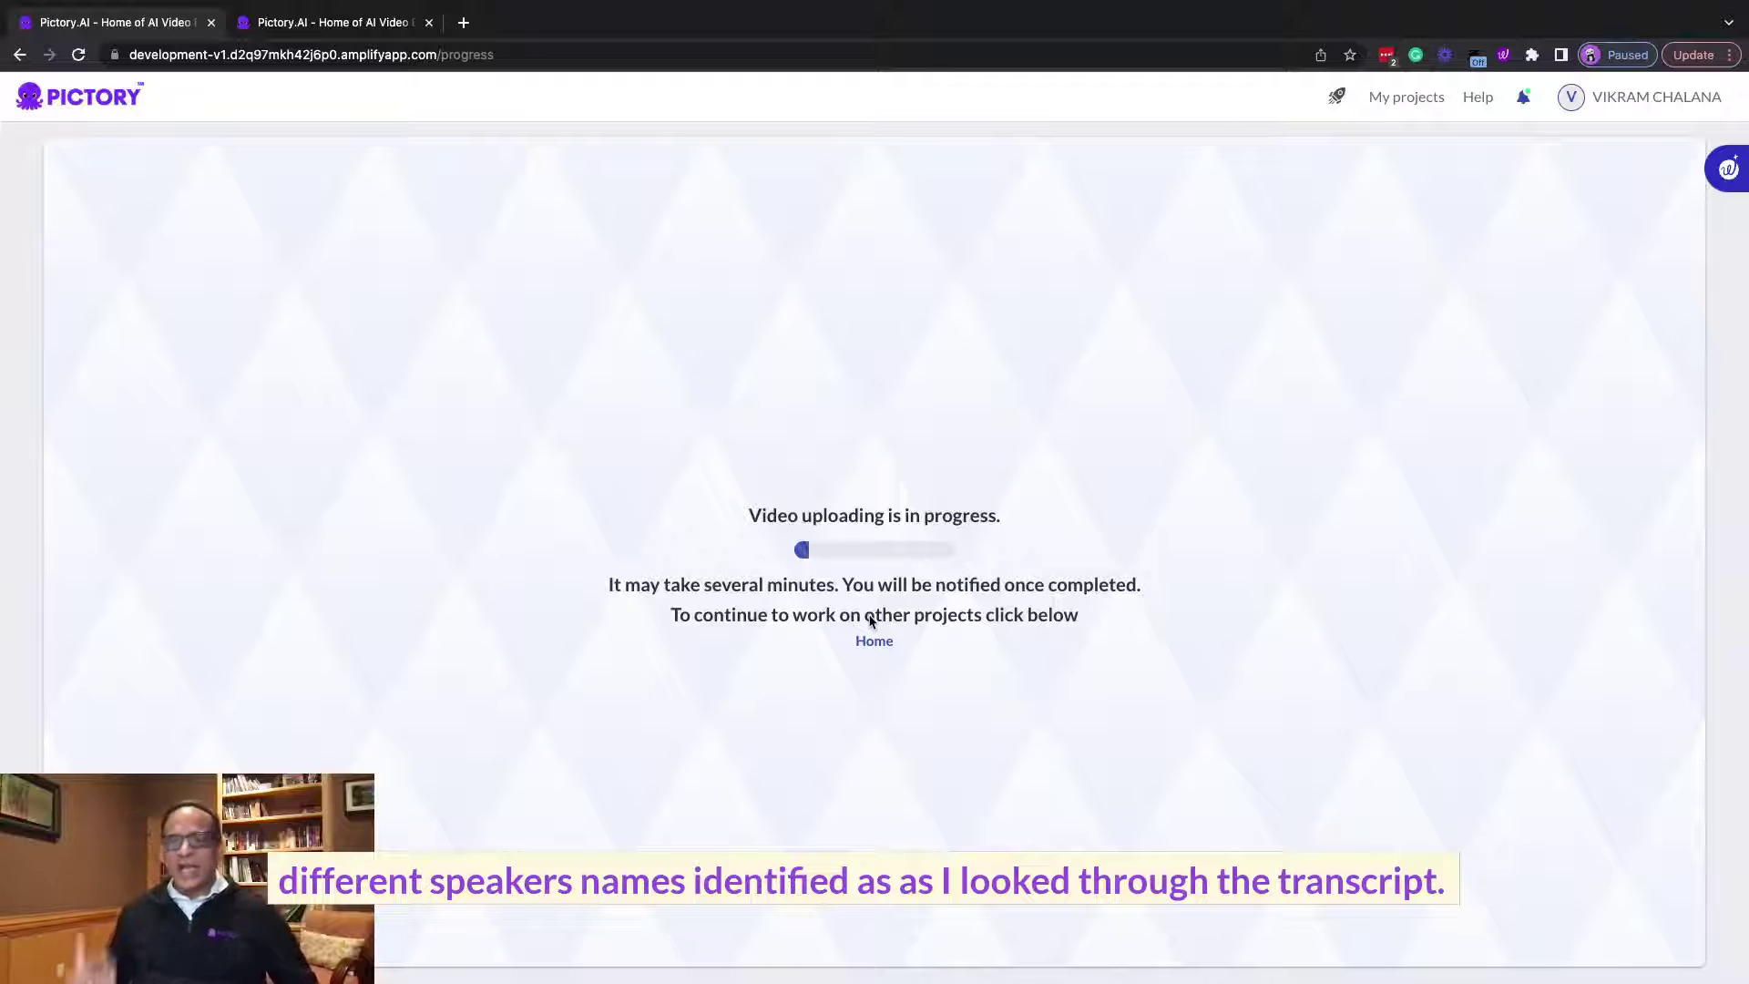
- Rename the Speaker 1 and Speaker 2 labels to the host's and guest's names
left_click(365, 24)
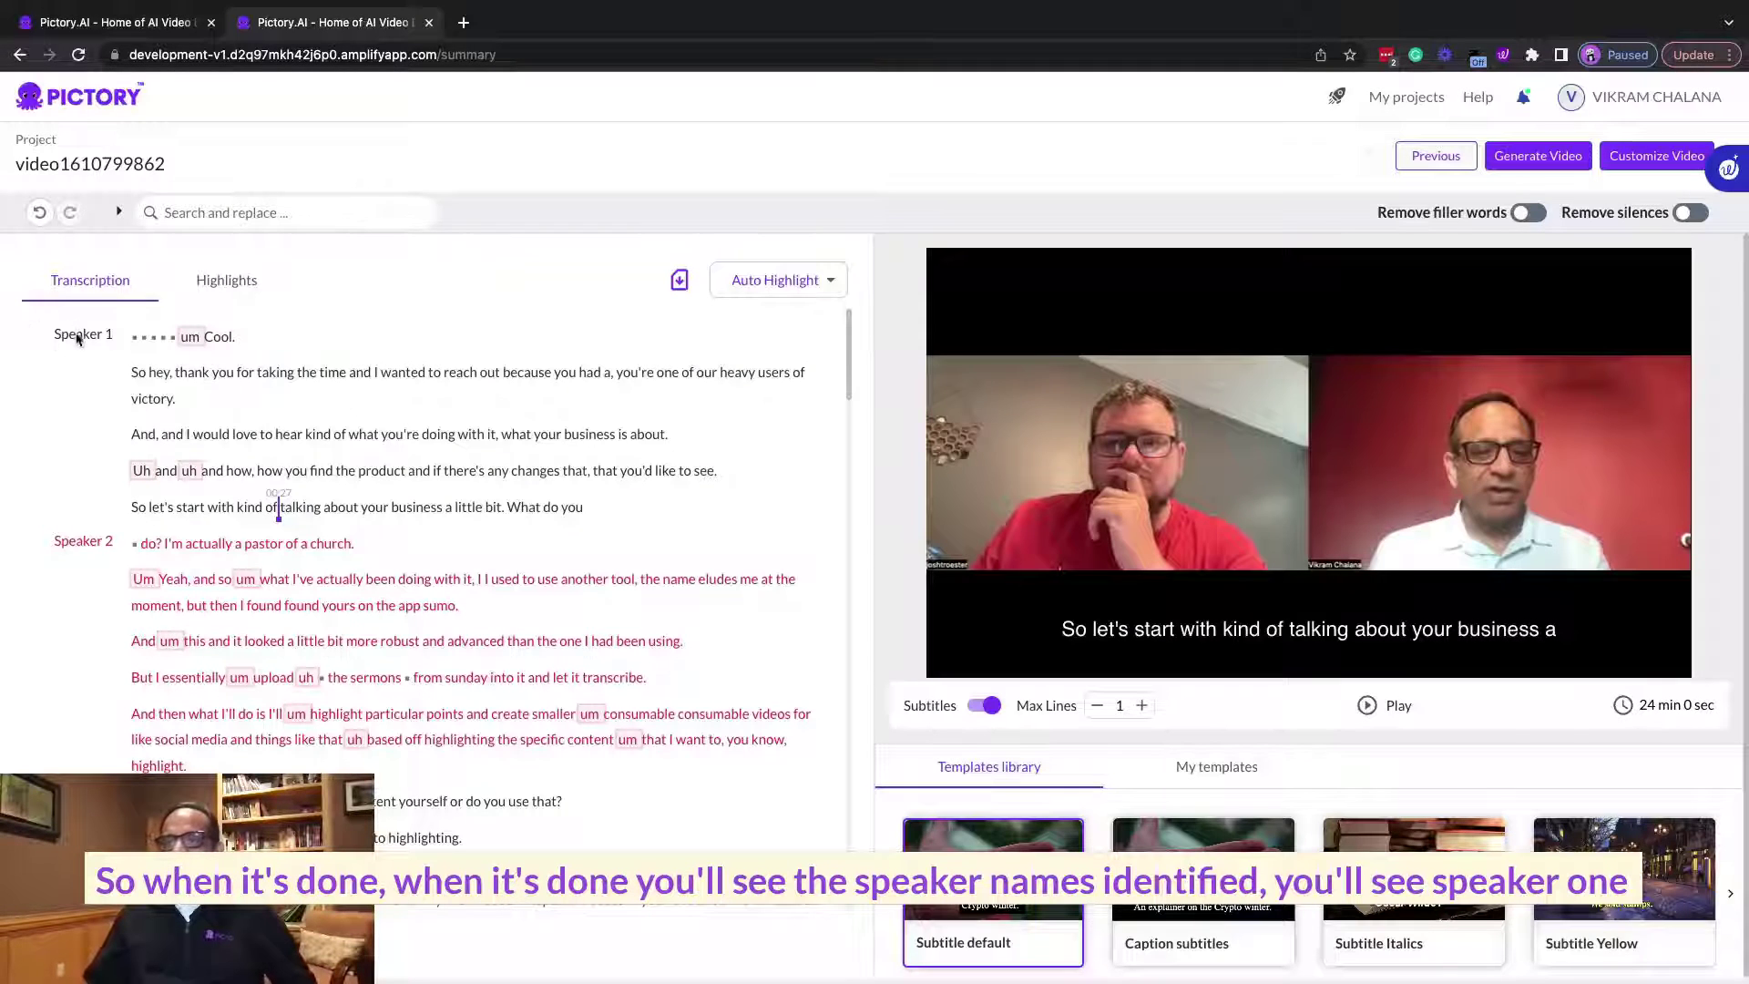
left_click(77, 337)
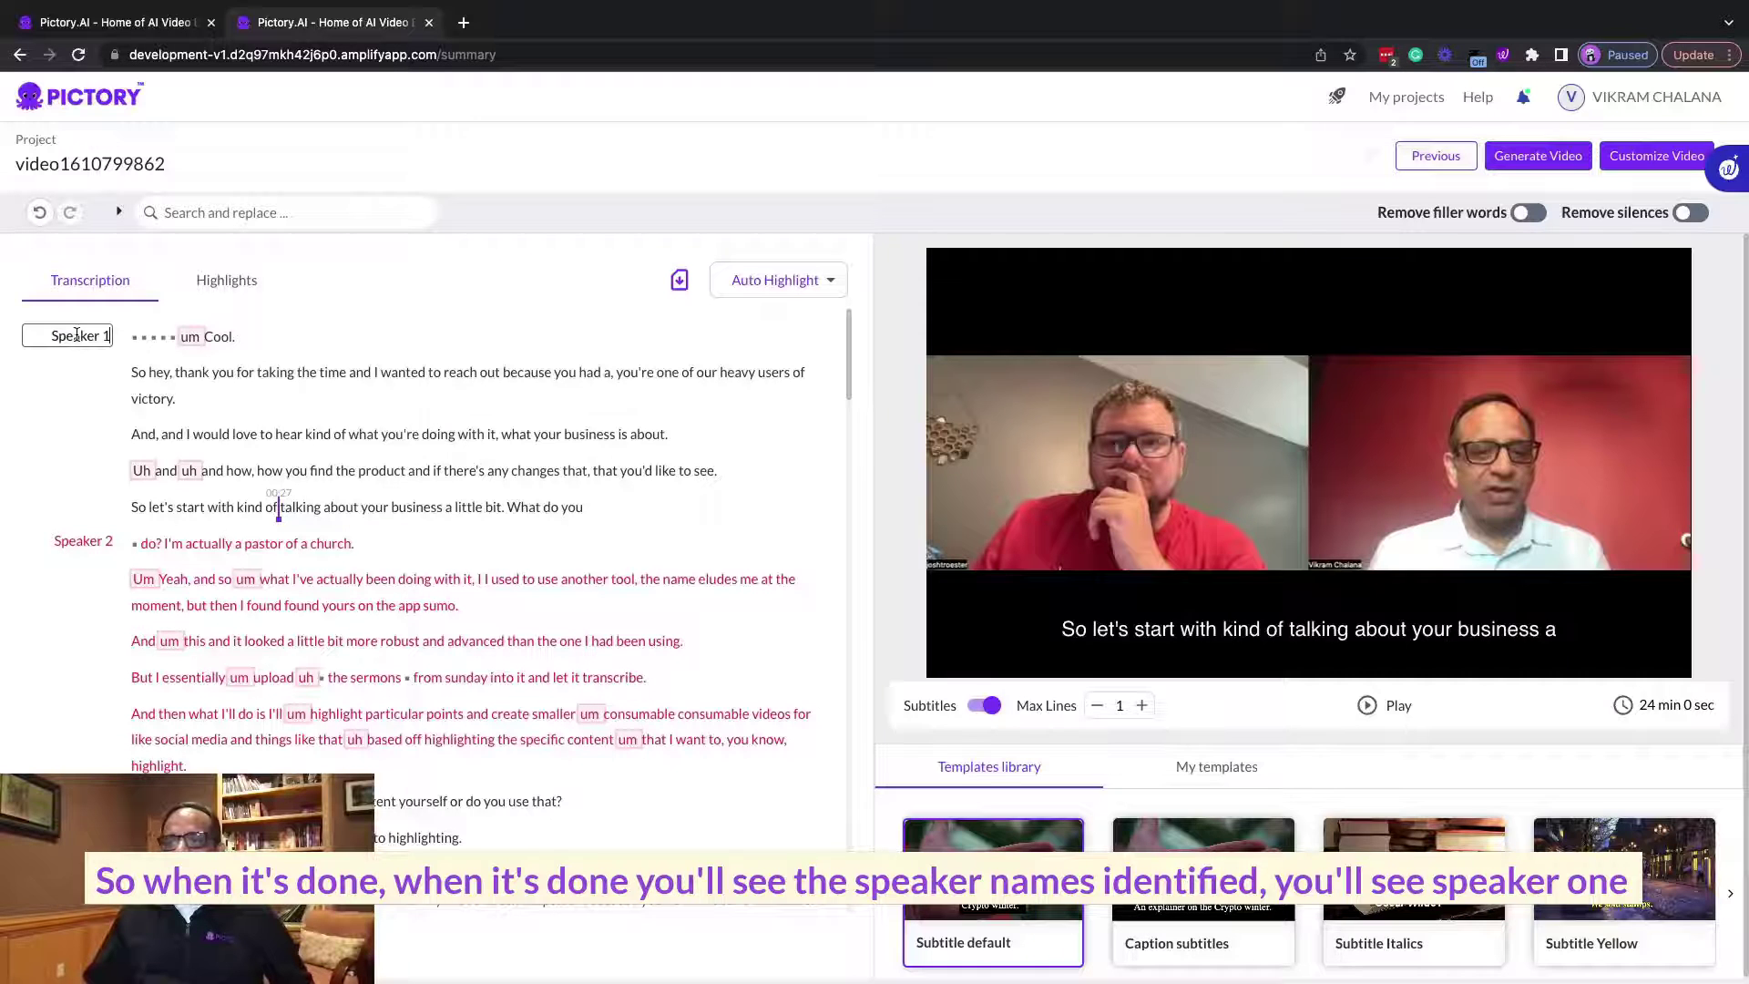
double_click(78, 334)
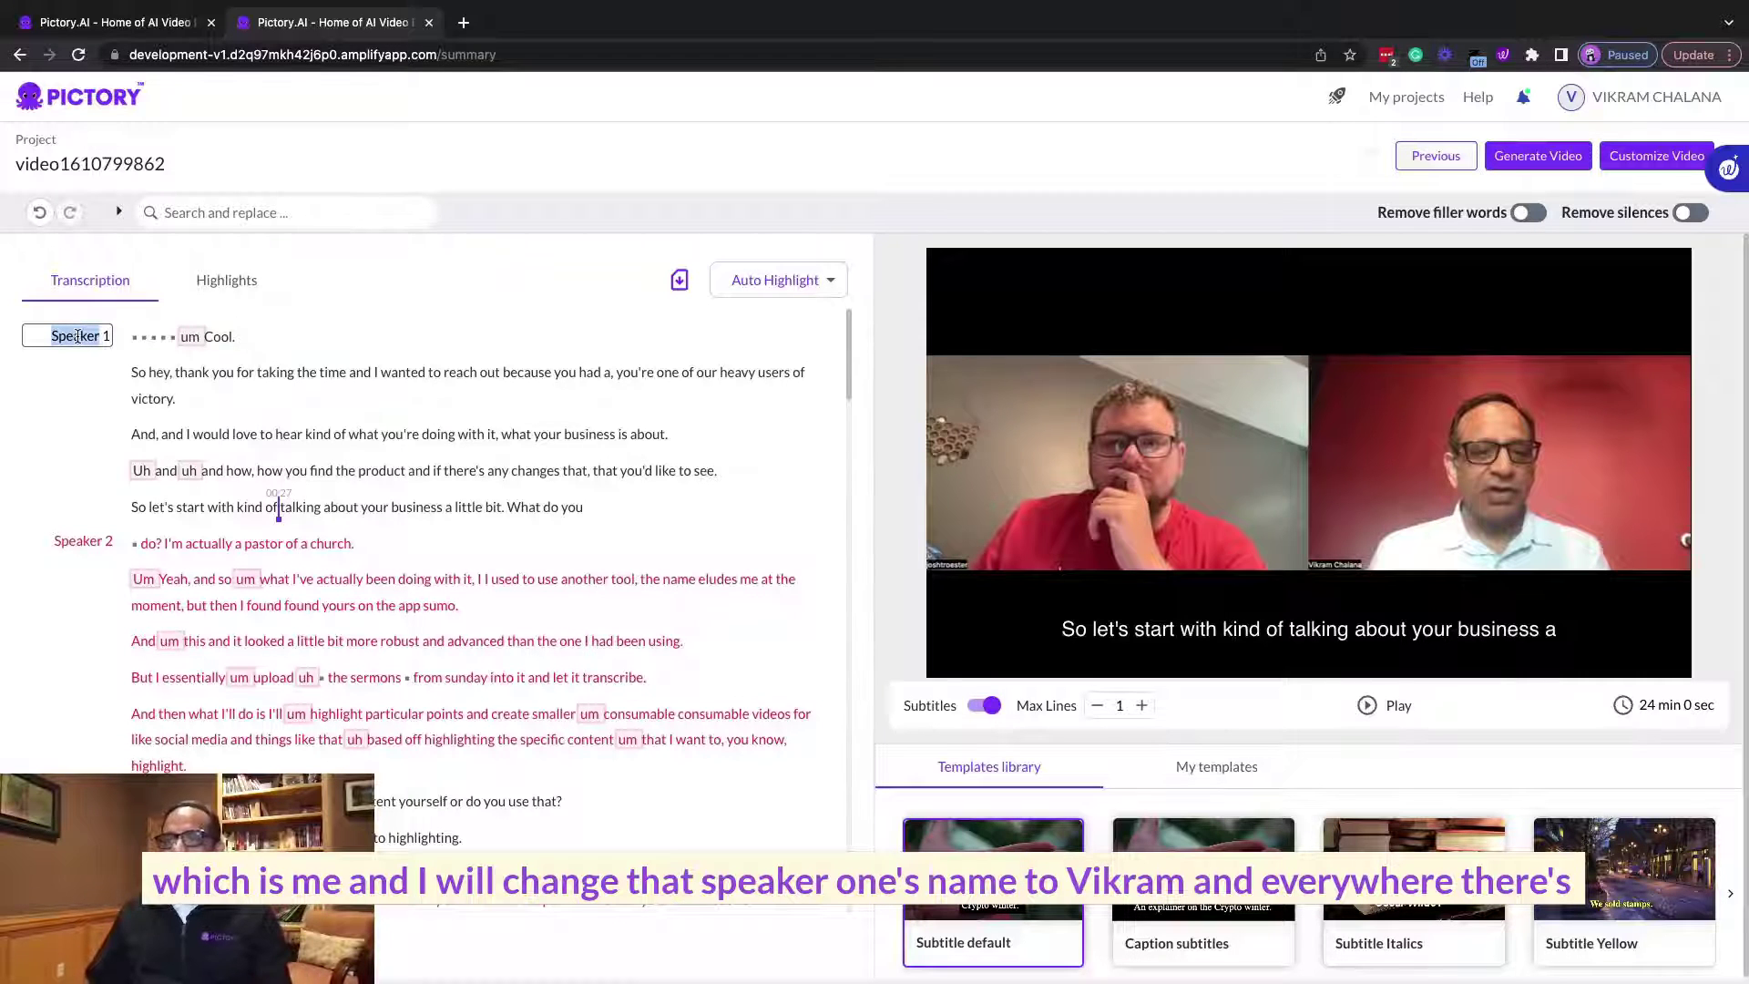
type("Vikram")
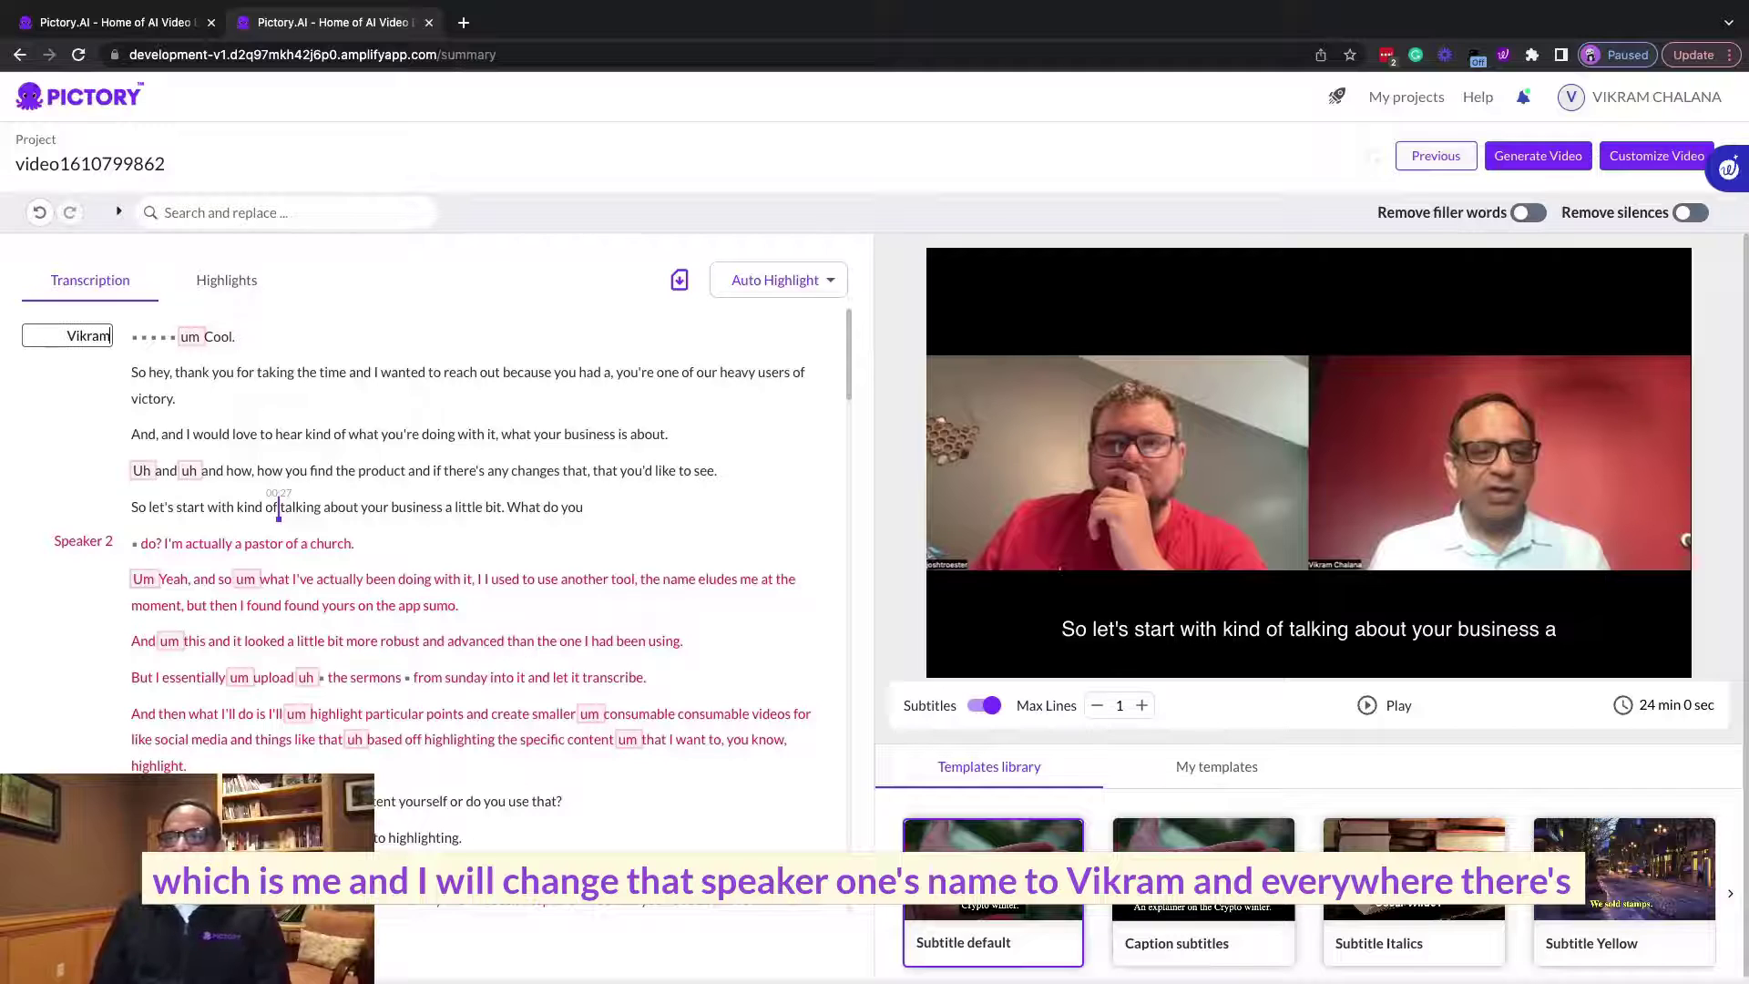
key("Return")
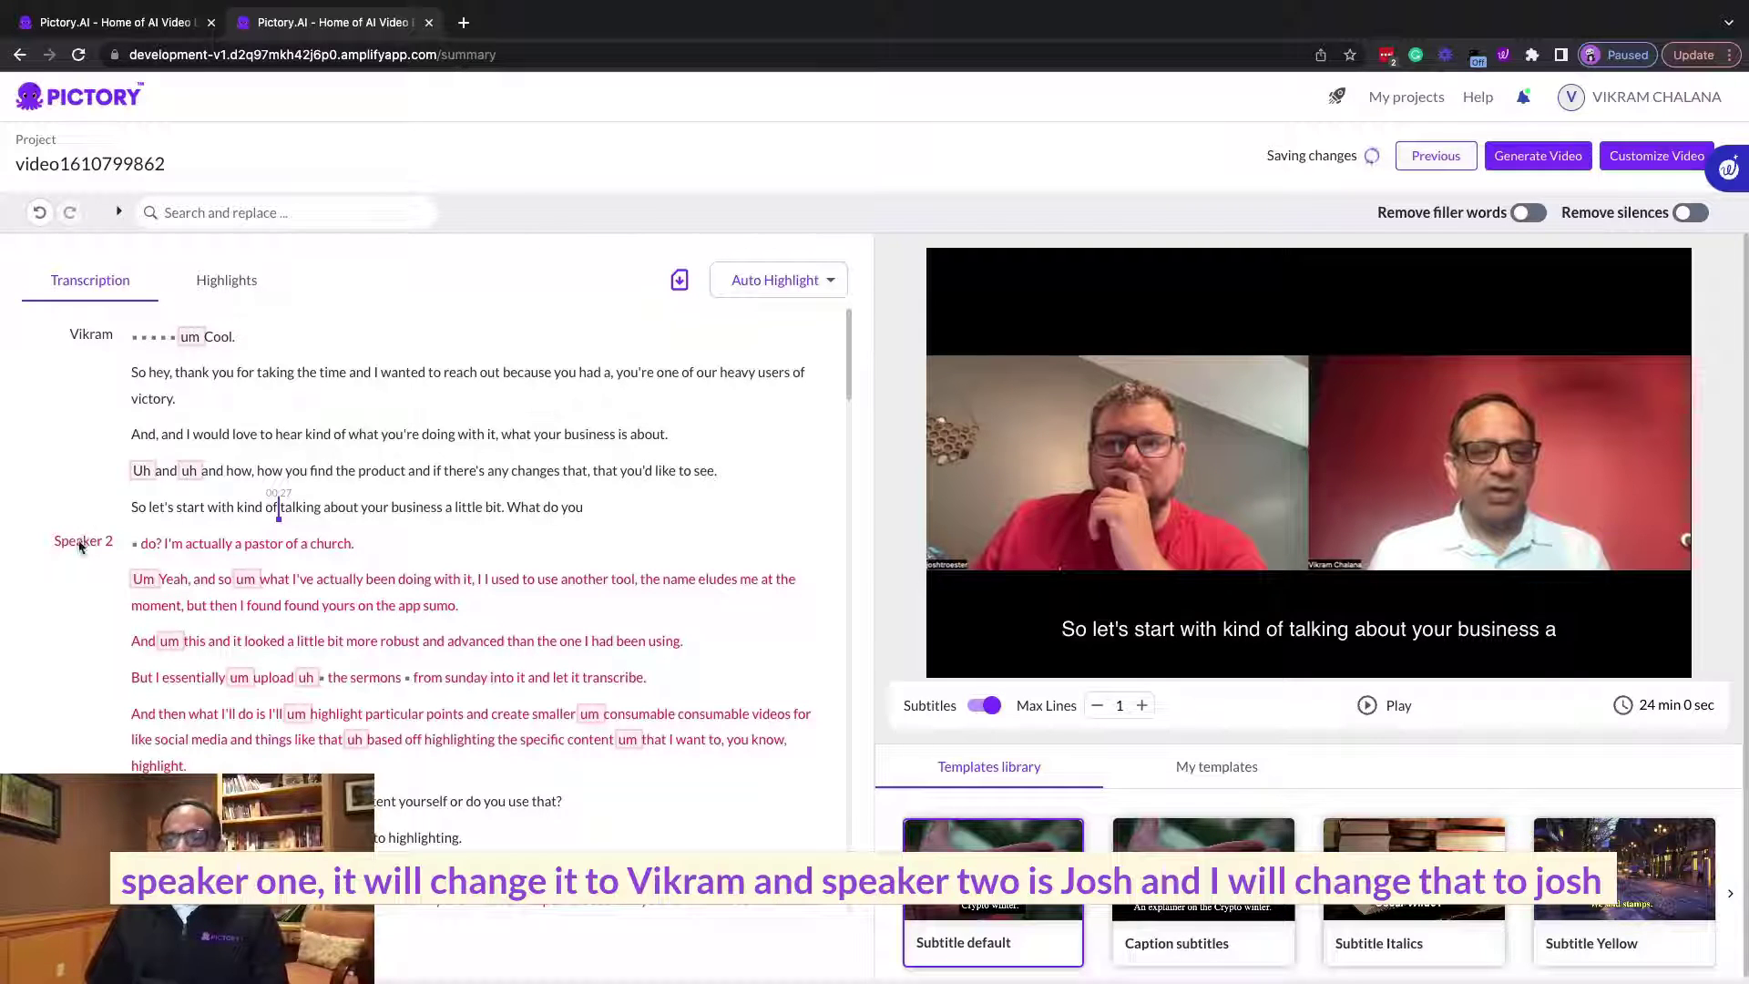
left_click(80, 541)
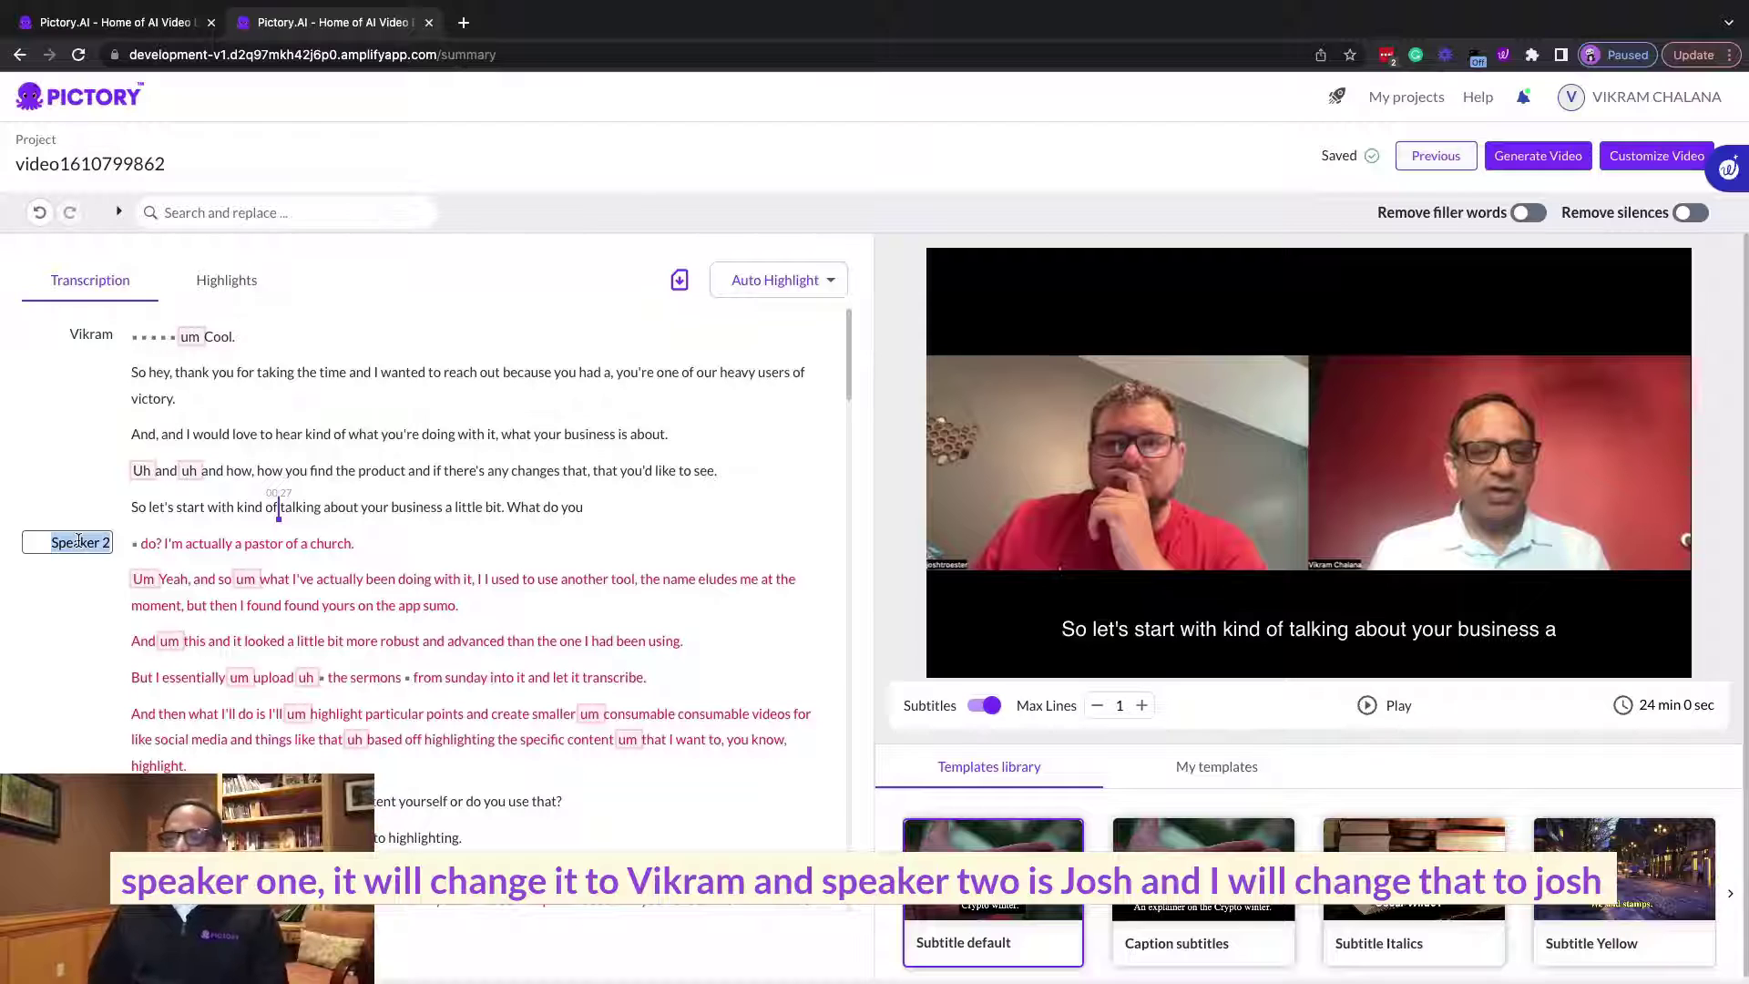
type("Josh")
key("Return")
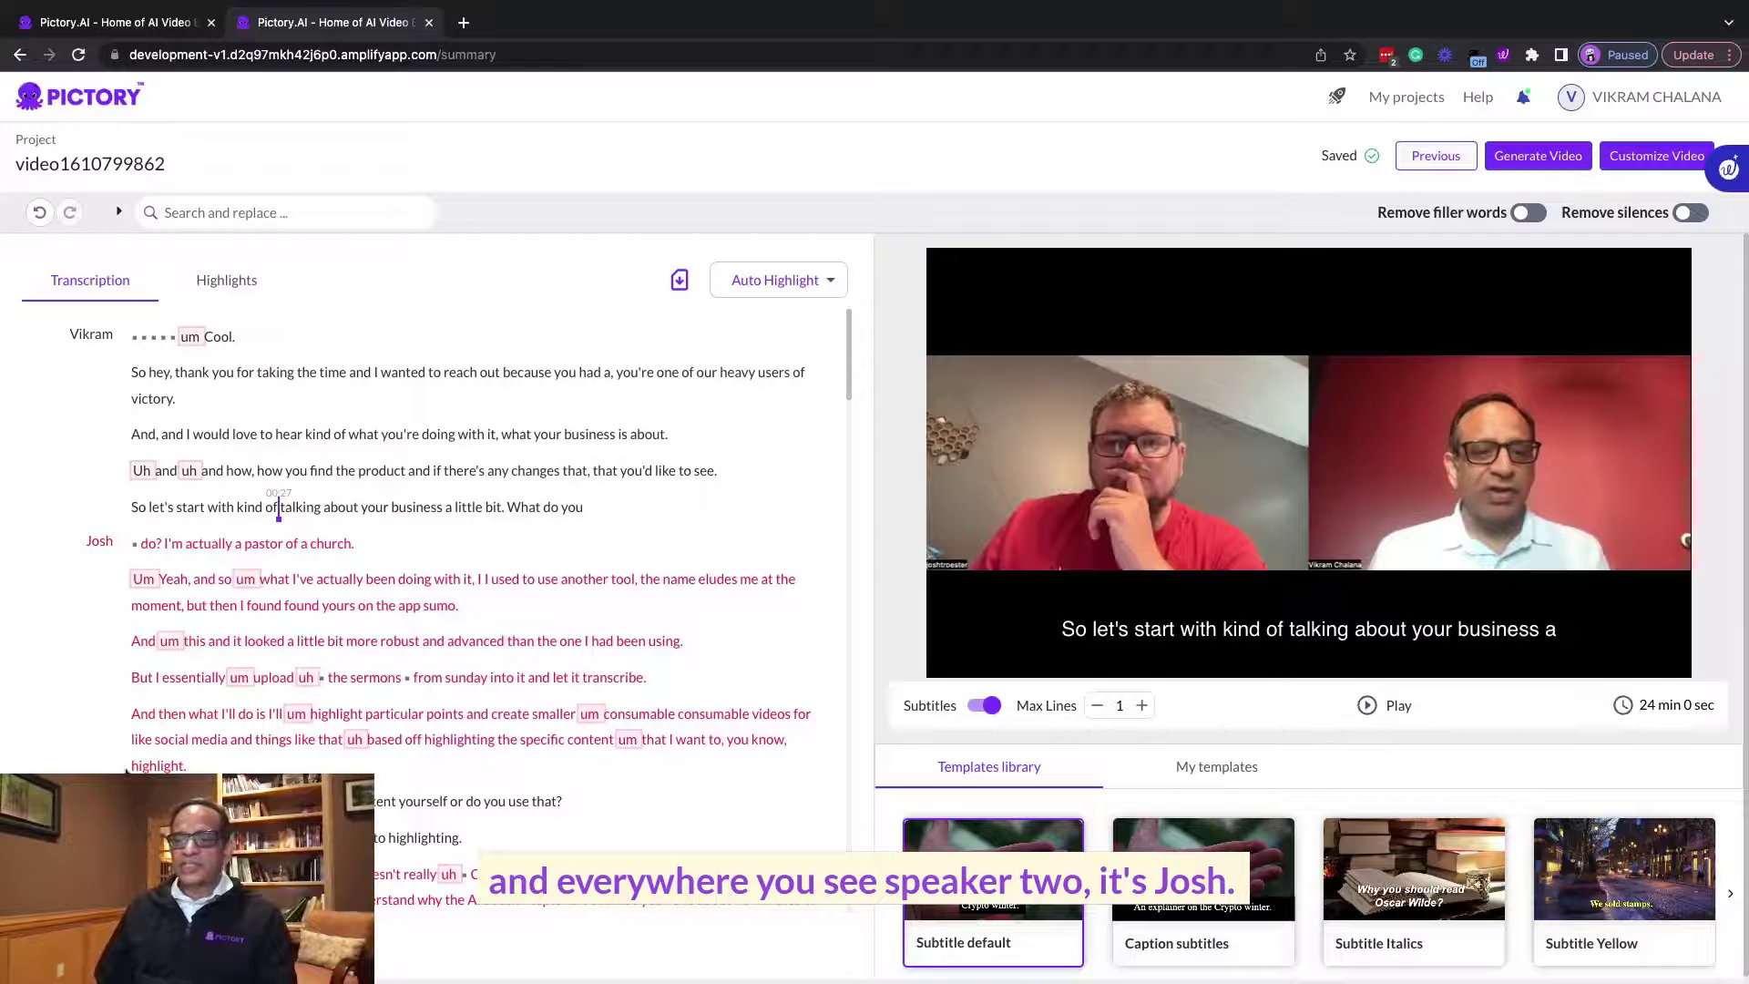
- Jump the preview to several transcript points between 01:07 and 01:29
scroll(127, 771, "down", 10)
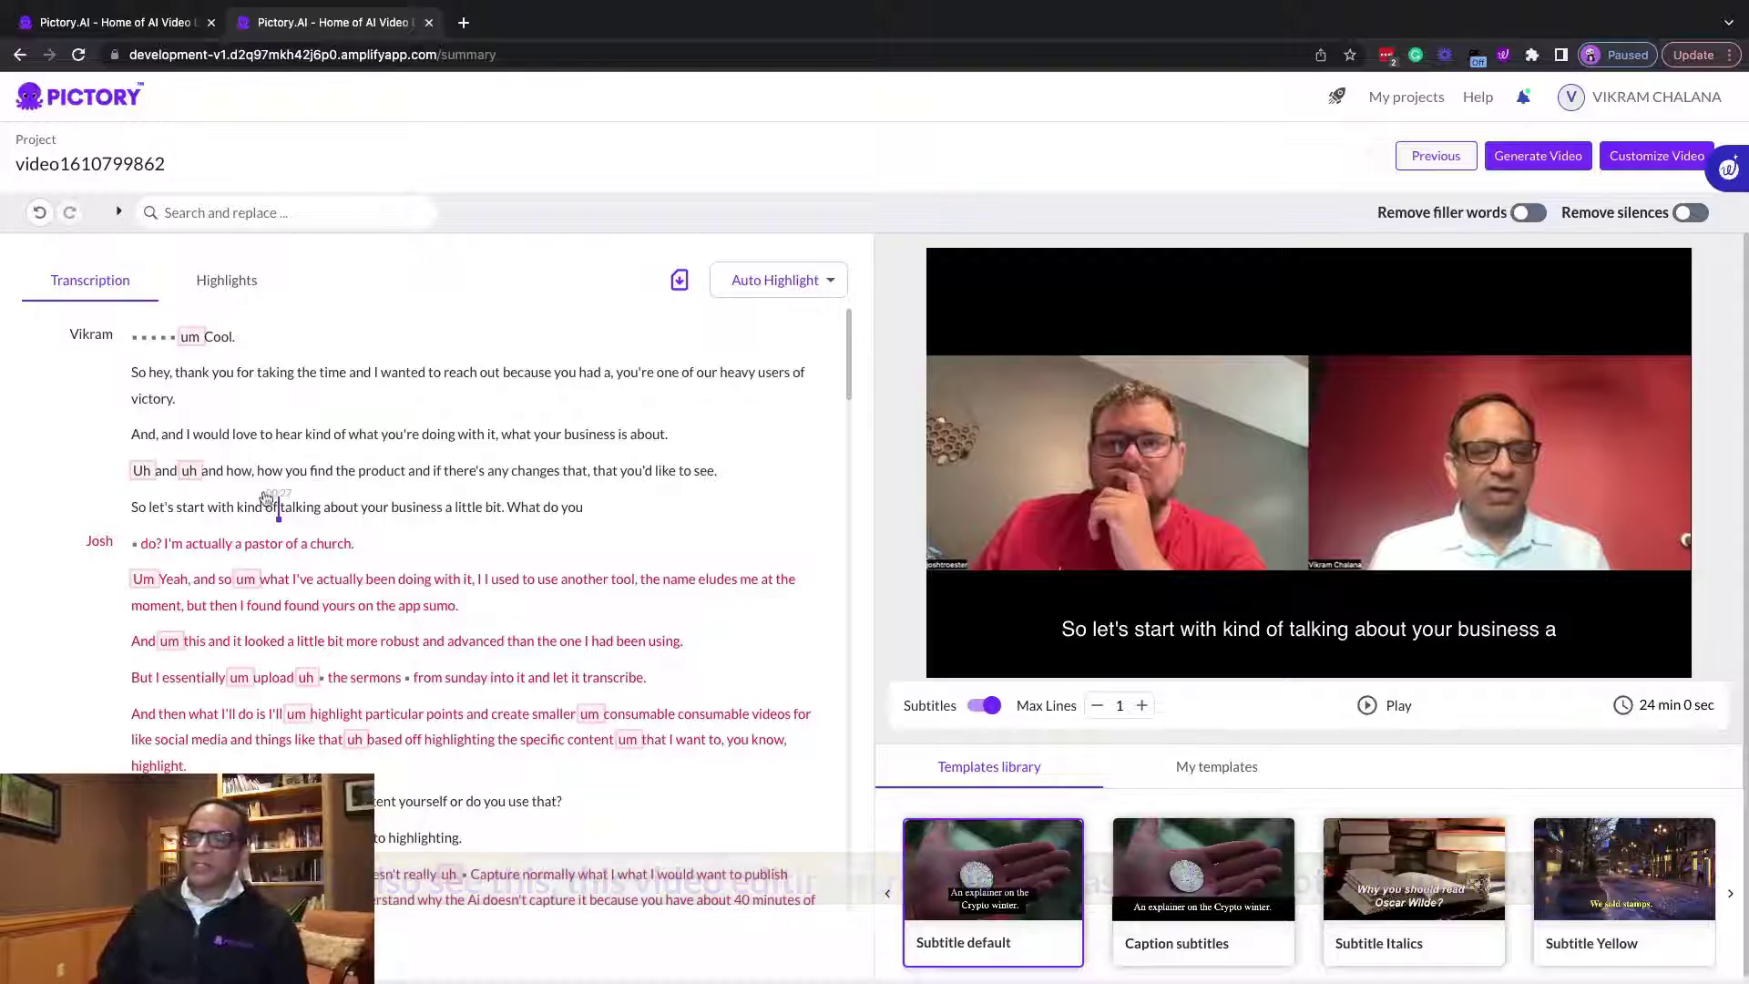
left_click(474, 511)
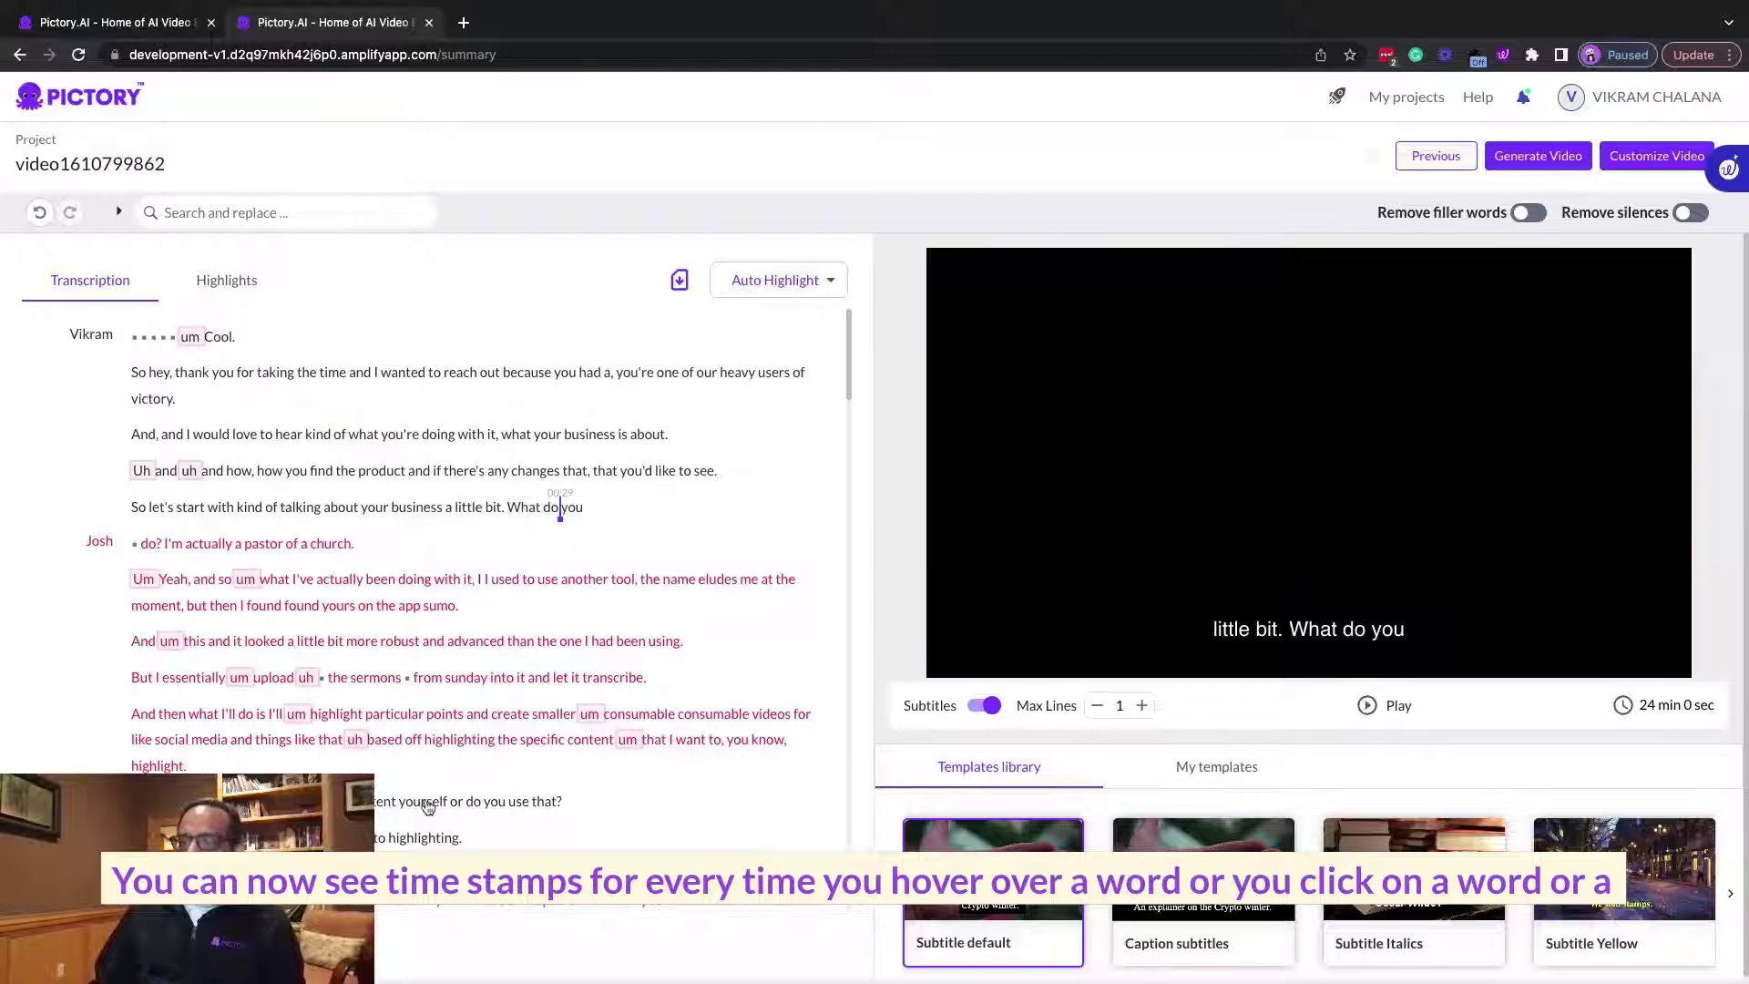
left_click(428, 807)
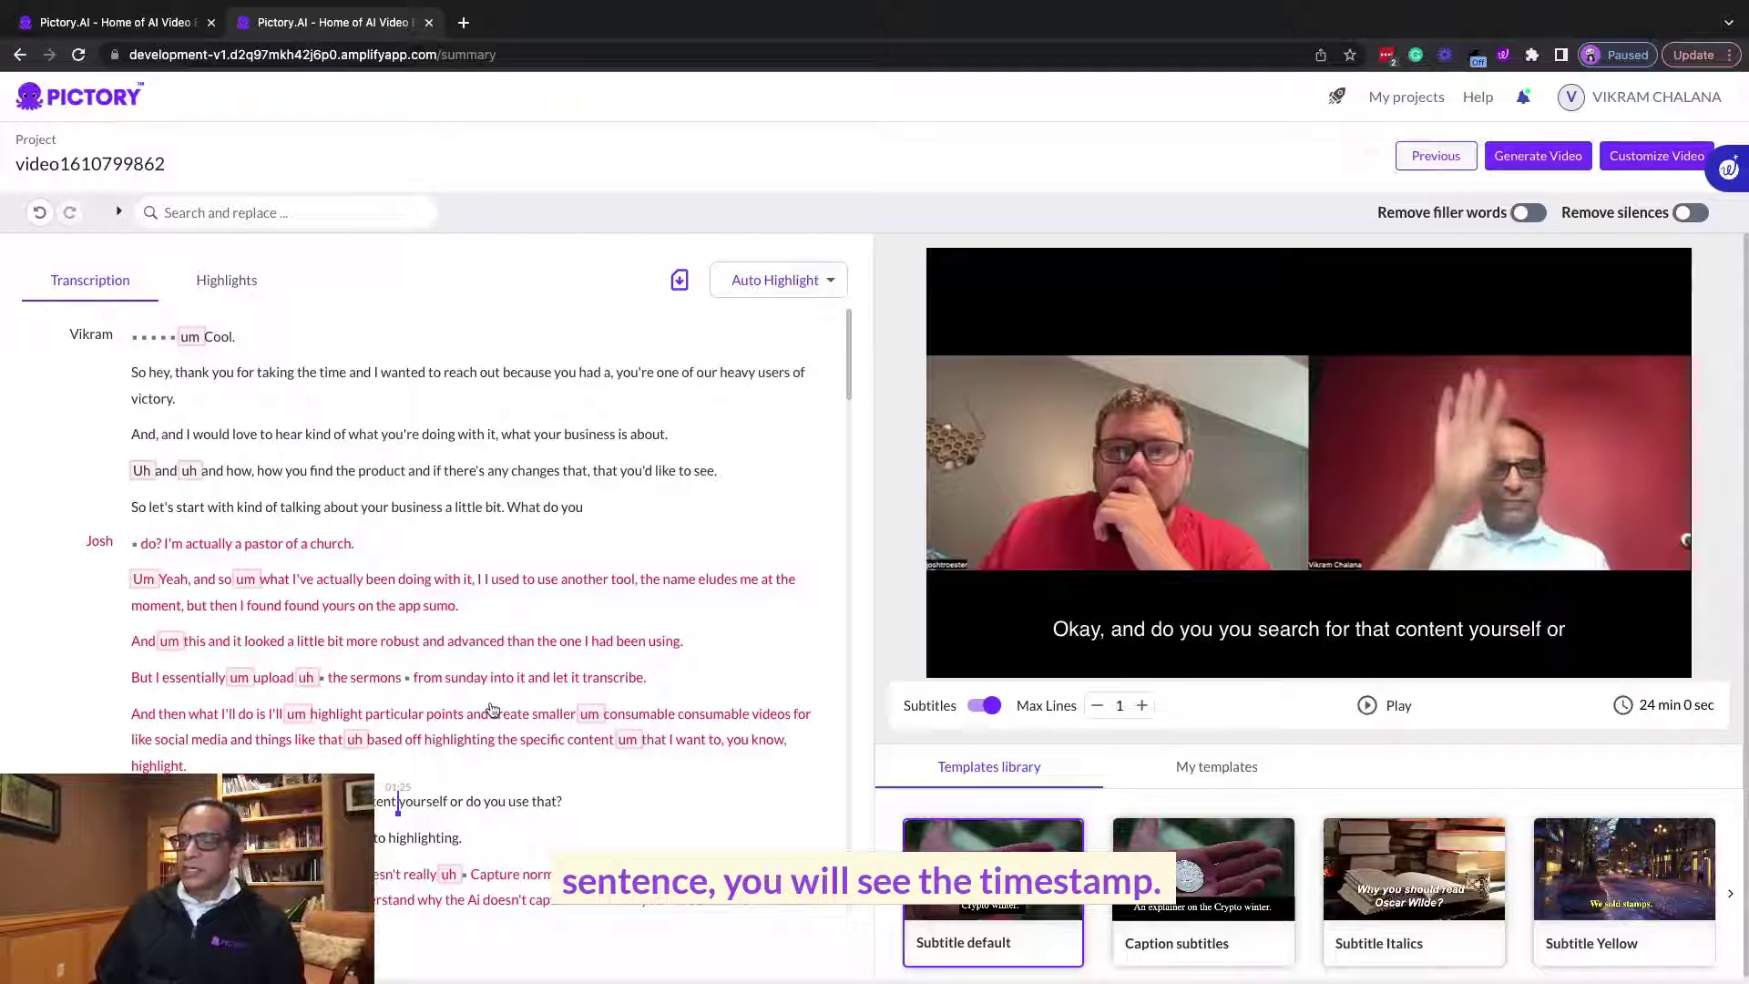
left_click(492, 713)
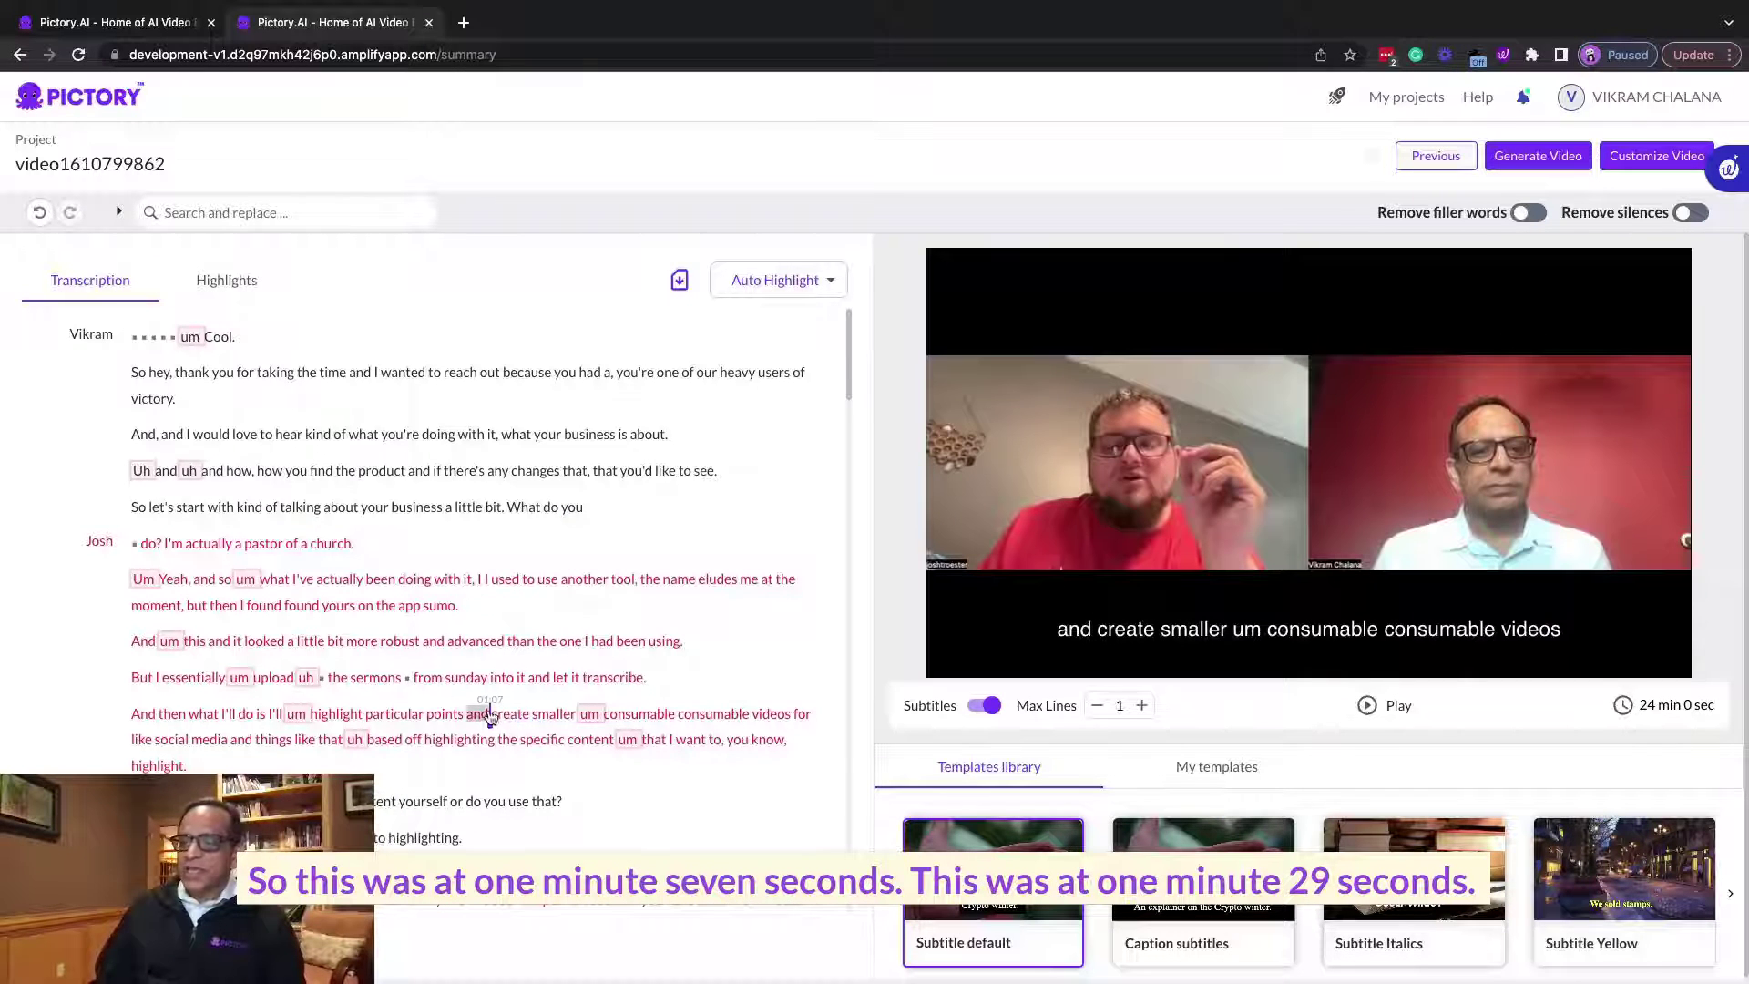
left_click(427, 837)
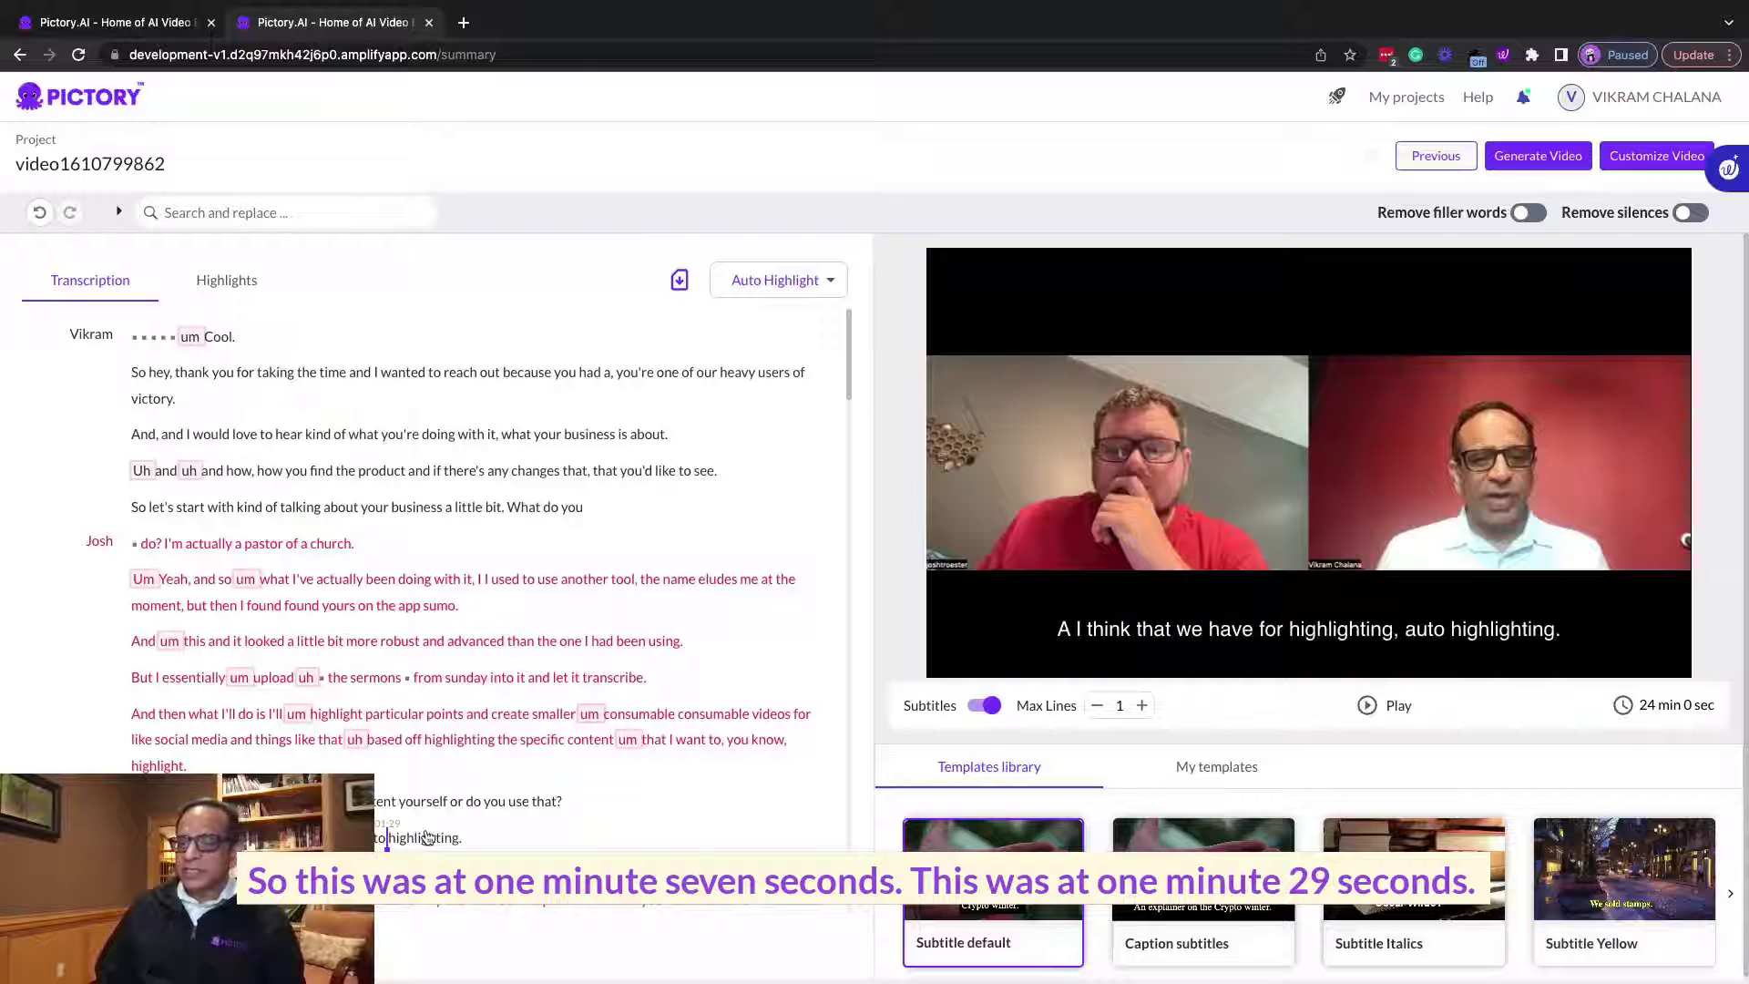
scroll(391, 831, "down", 4)
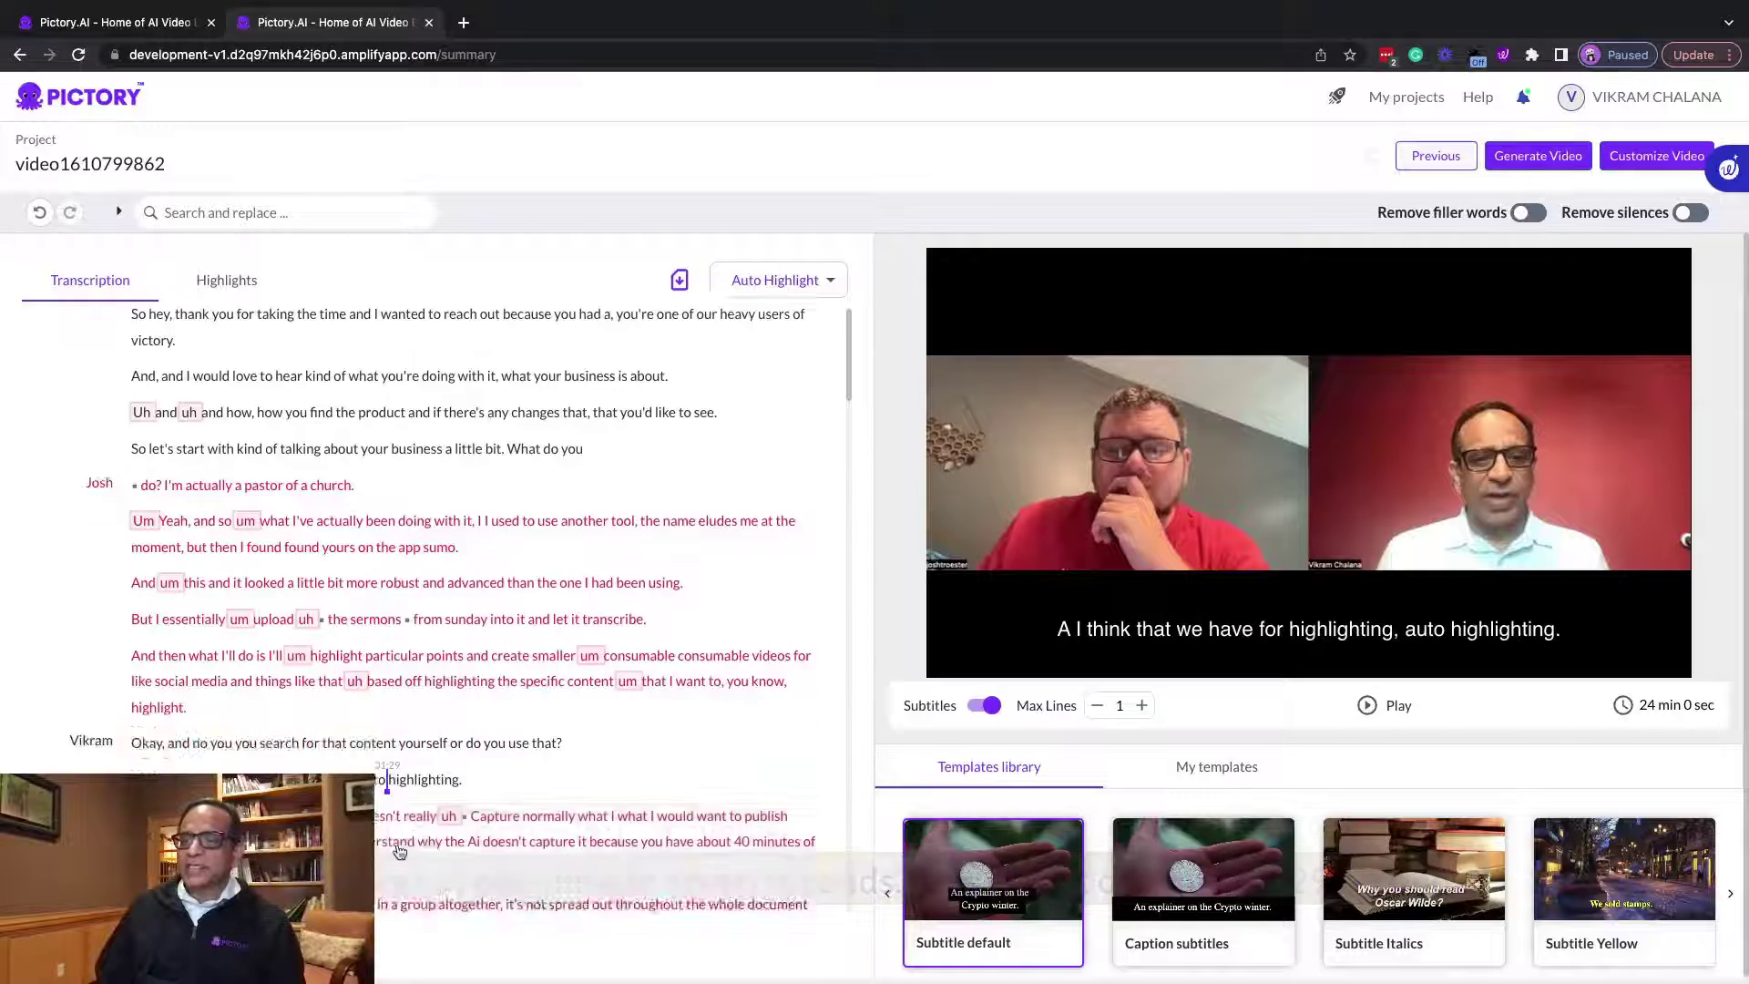
scroll(444, 551, "up", 4)
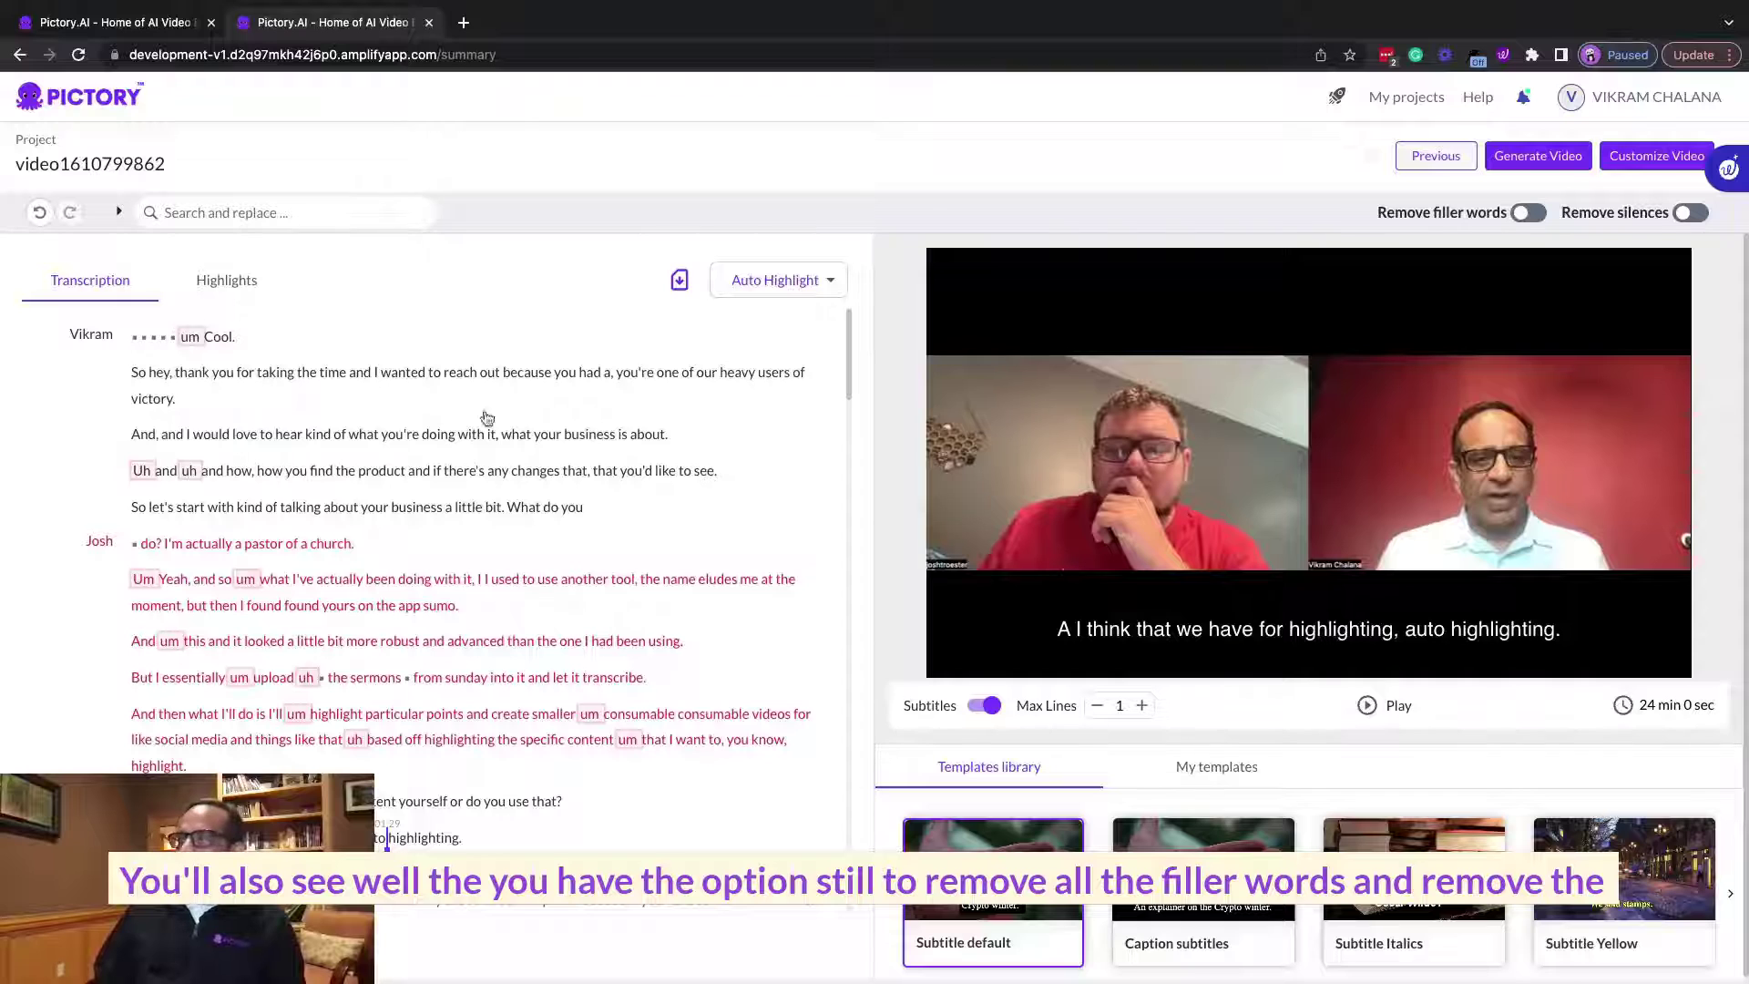
- Remove filler words and silences over 1 second, trimming the video to 21 min 37 sec
left_click(1530, 213)
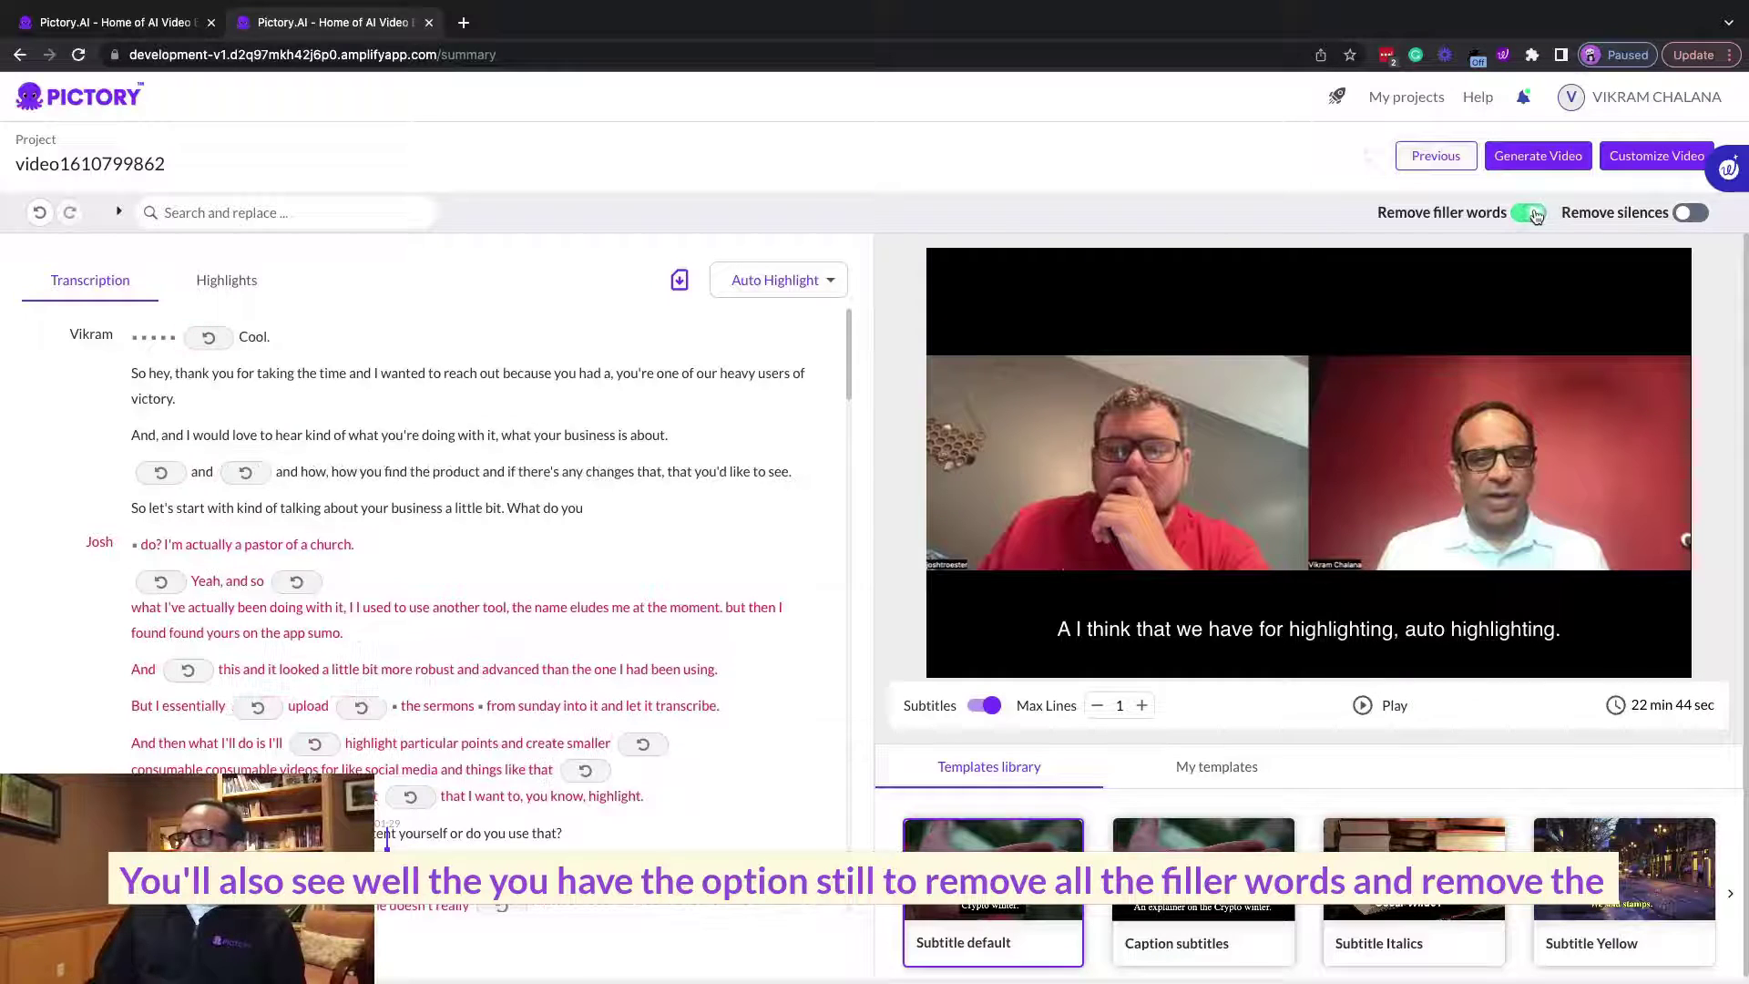
left_click(1694, 213)
left_click(1592, 278)
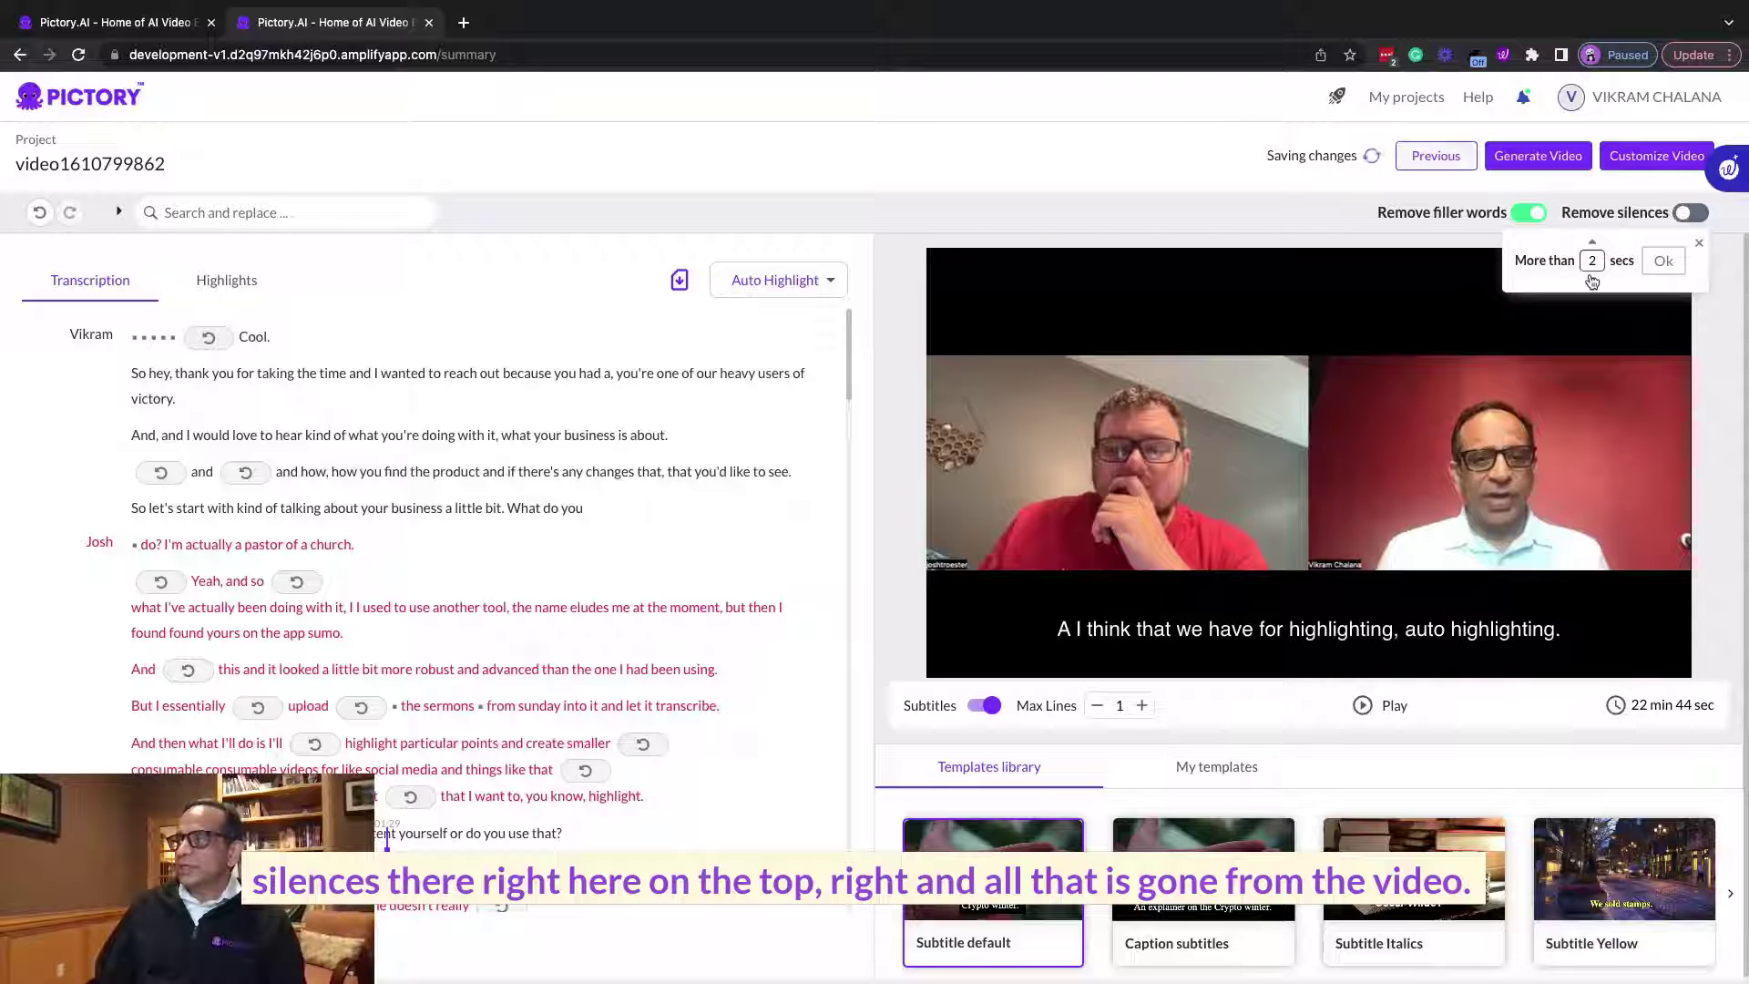
left_click(1660, 269)
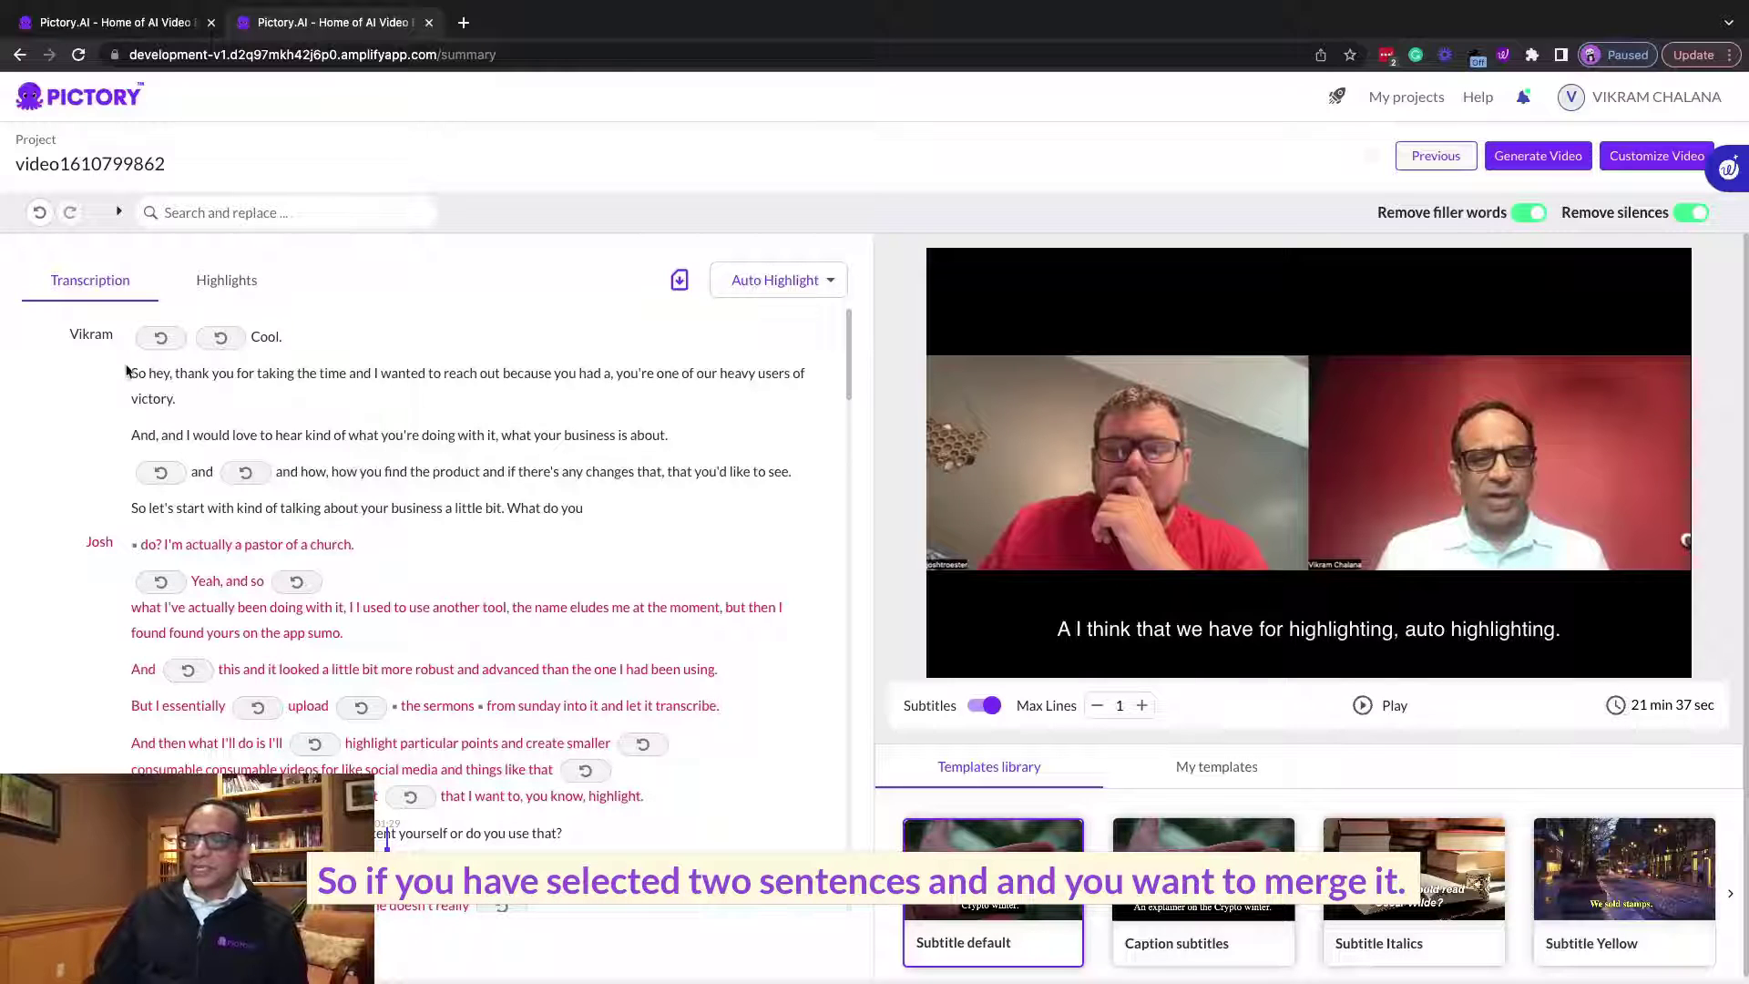
- Merge the two opening sentences, then split 'business is about.' into its own sentence
left_click_drag(132, 373, 677, 446)
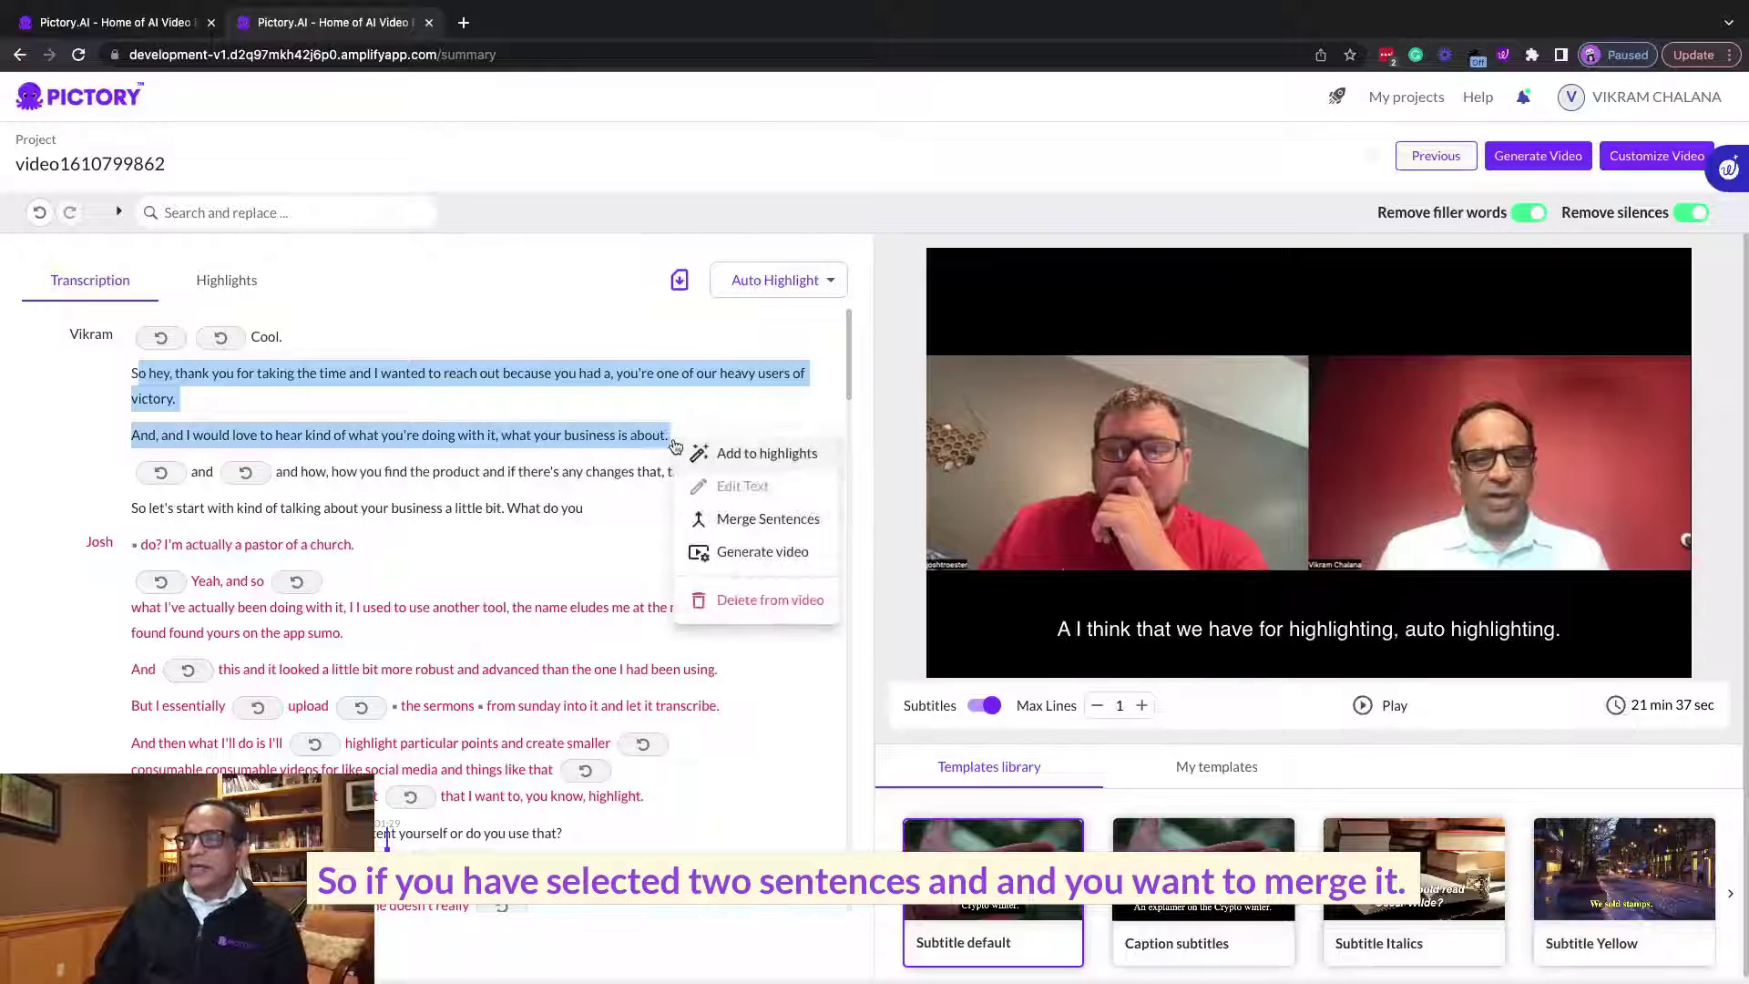
left_click(724, 526)
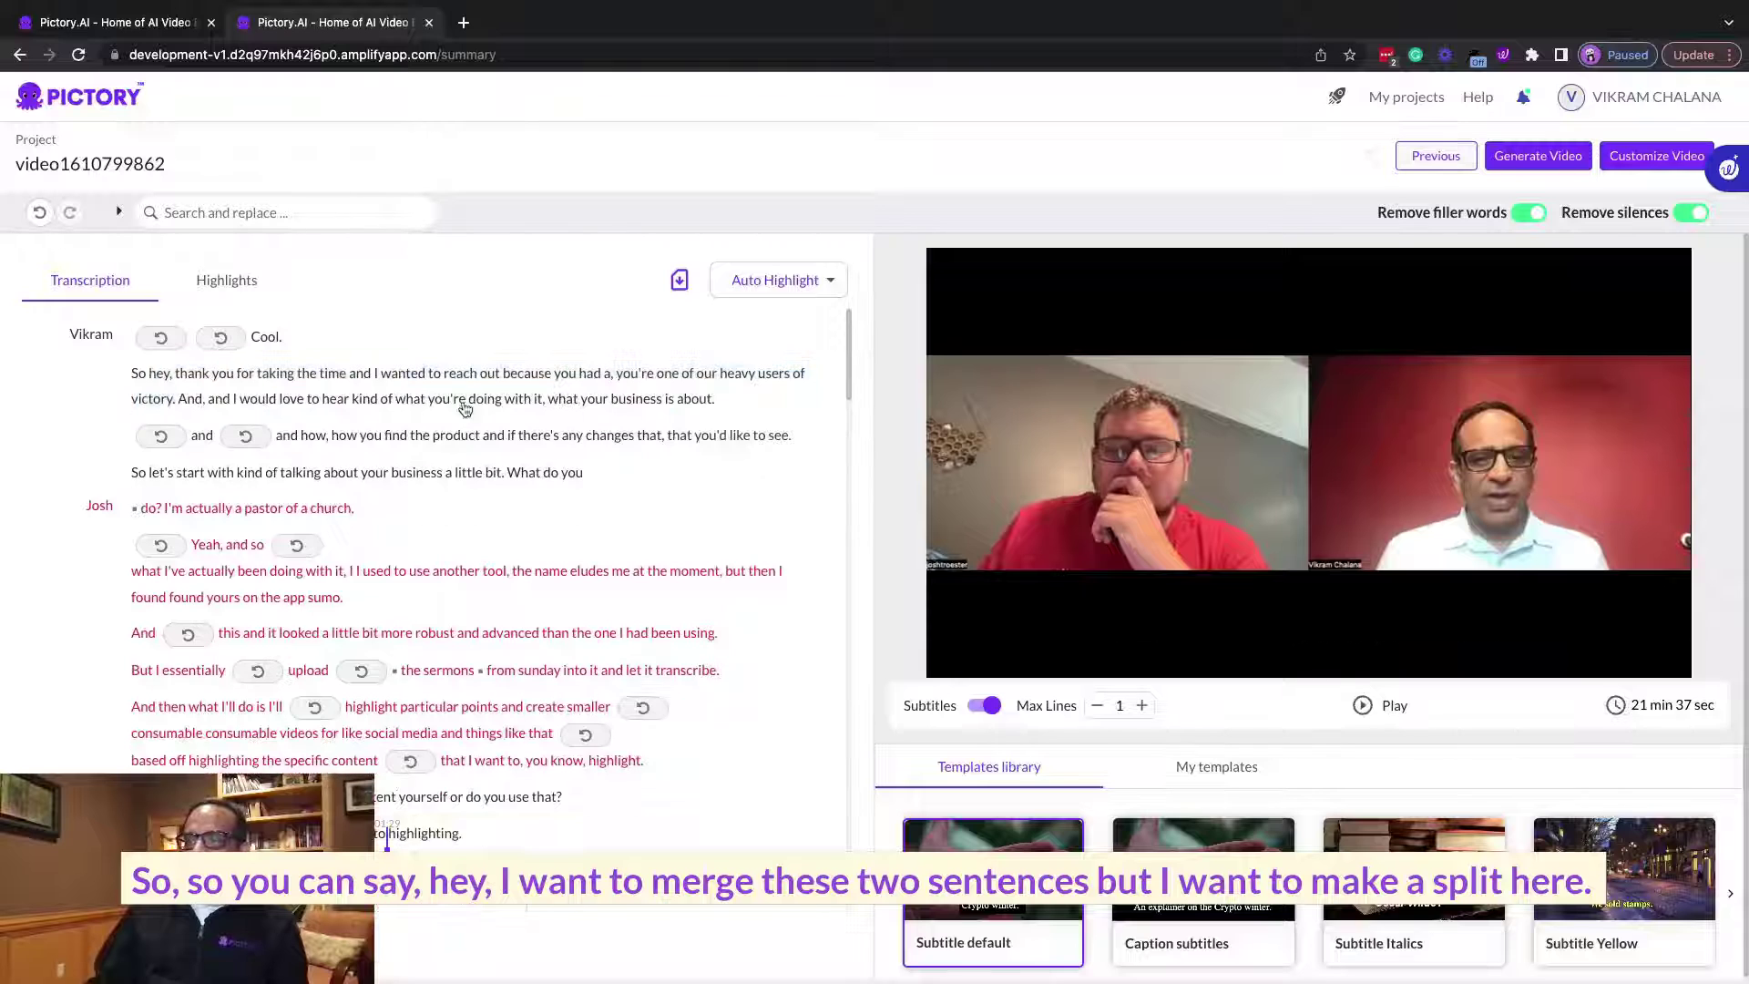
left_click(628, 405)
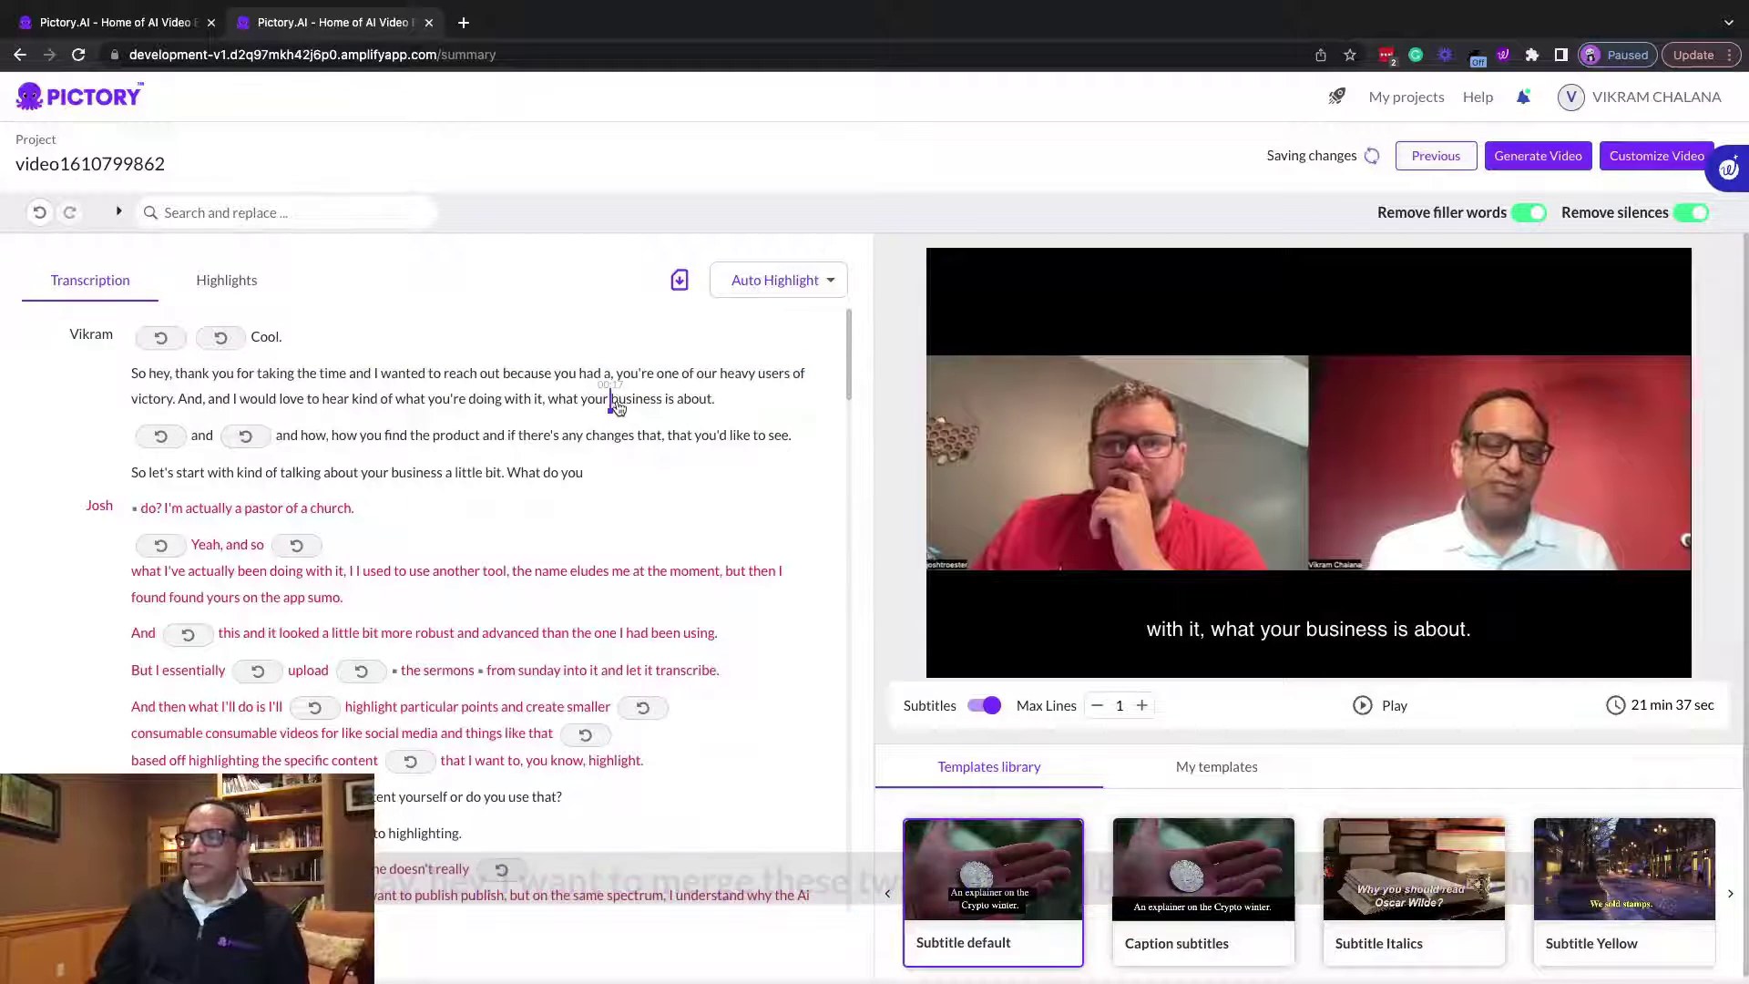
right_click(620, 406)
left_click(617, 402)
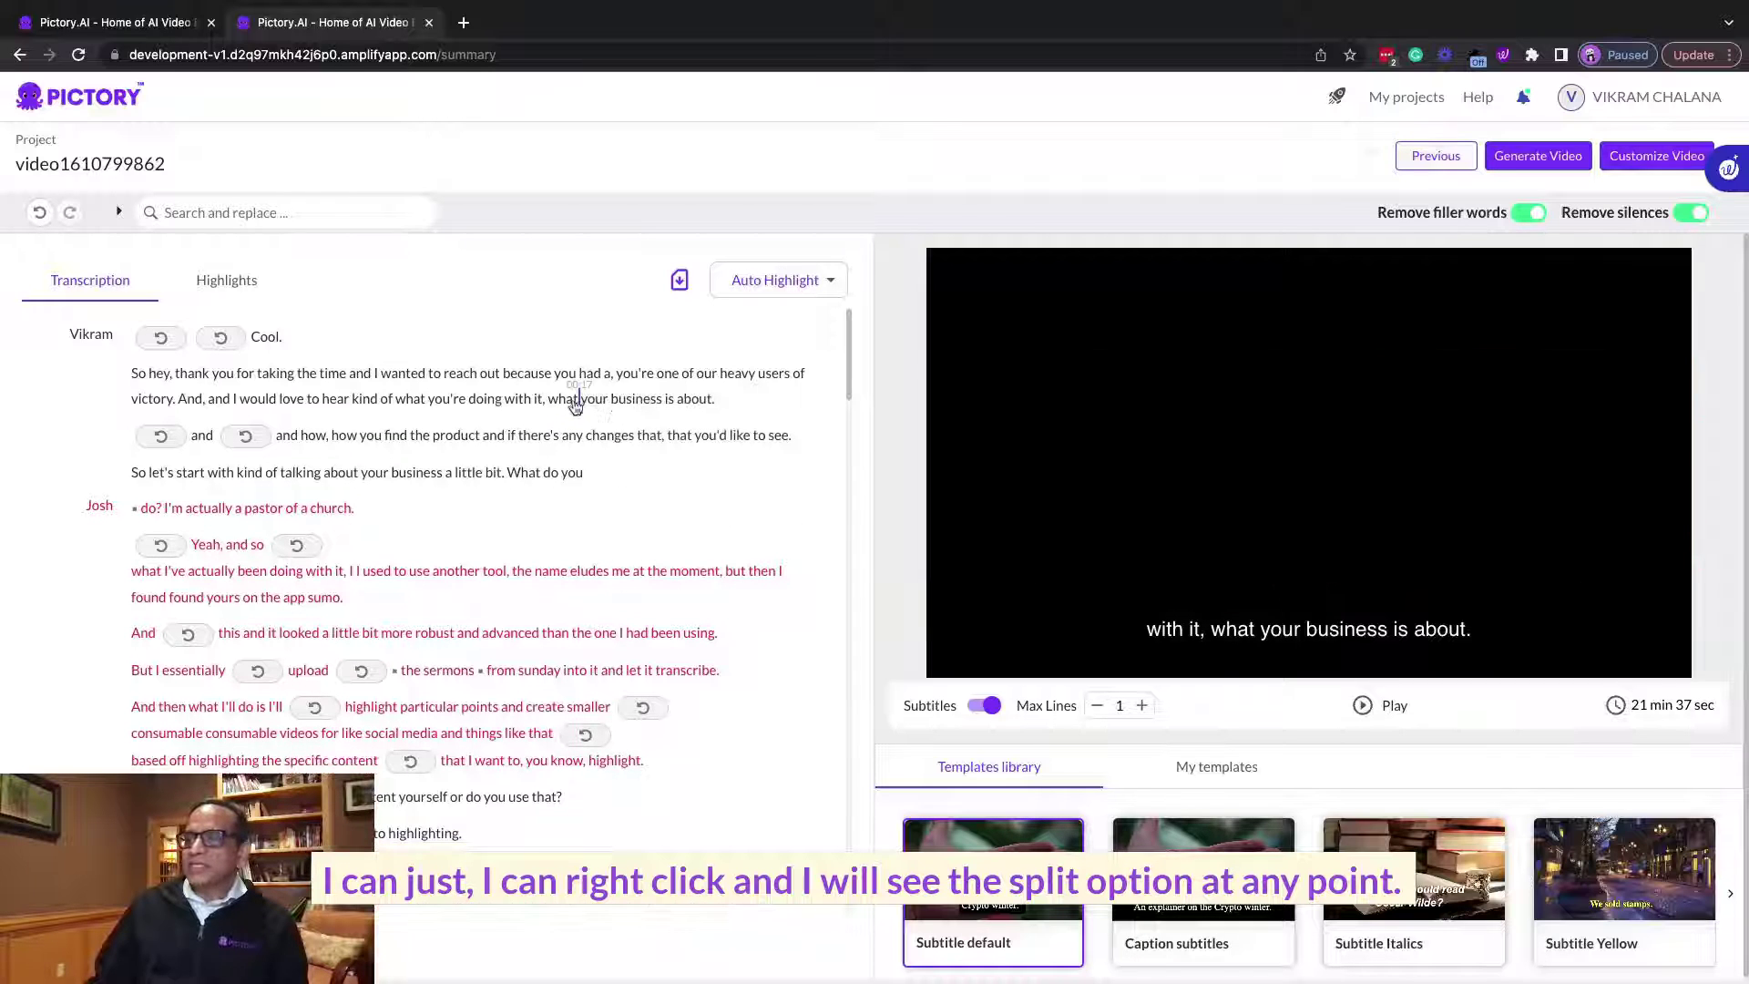
left_click(612, 404)
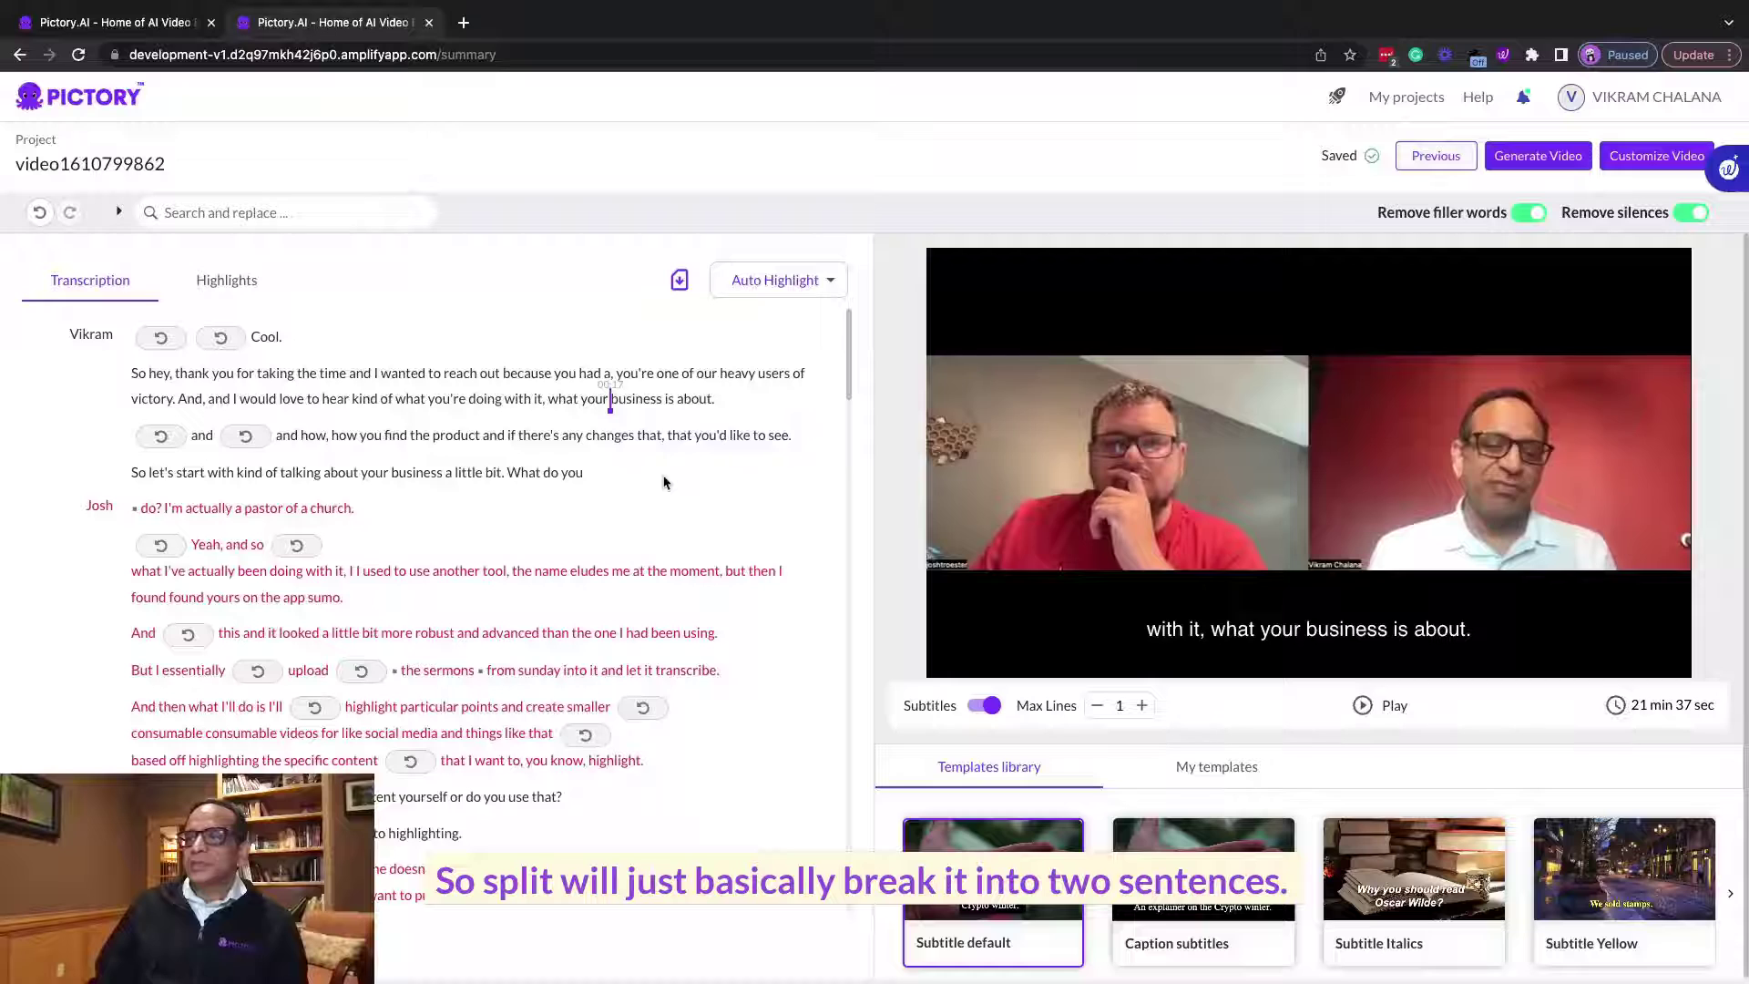
key("Return")
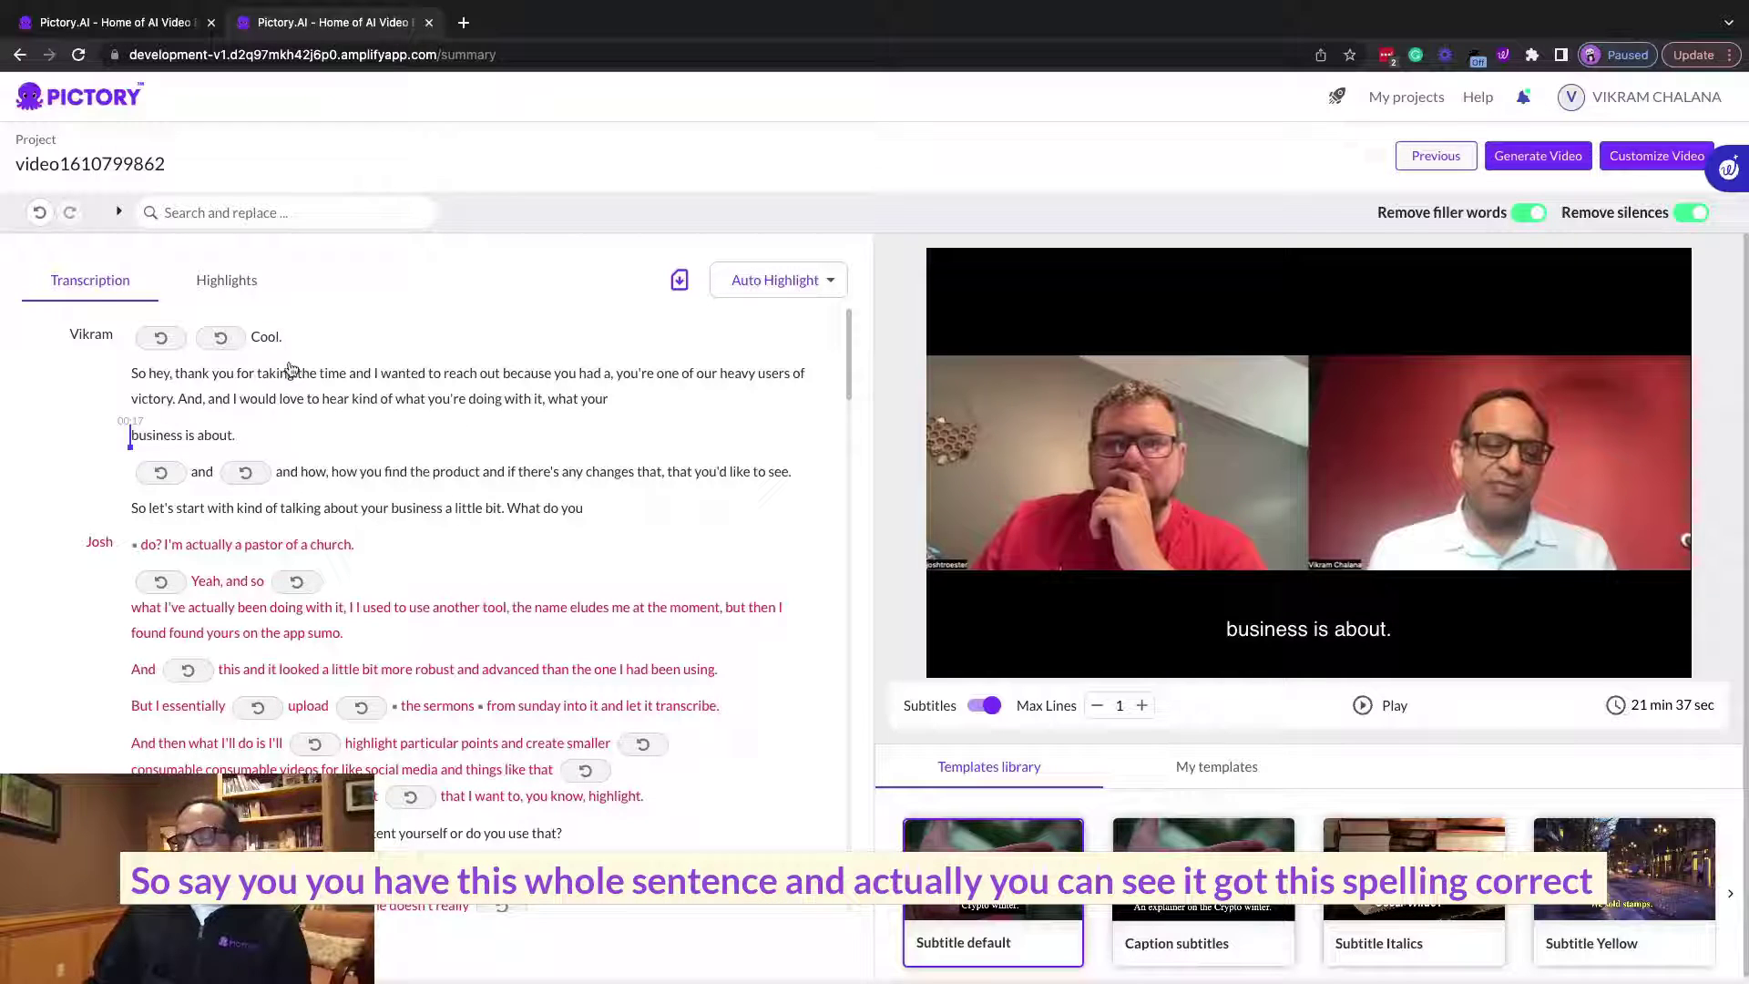
- Correct 'victory' to 'Pictory' in the heavy-users sentence
left_click_drag(133, 373, 644, 406)
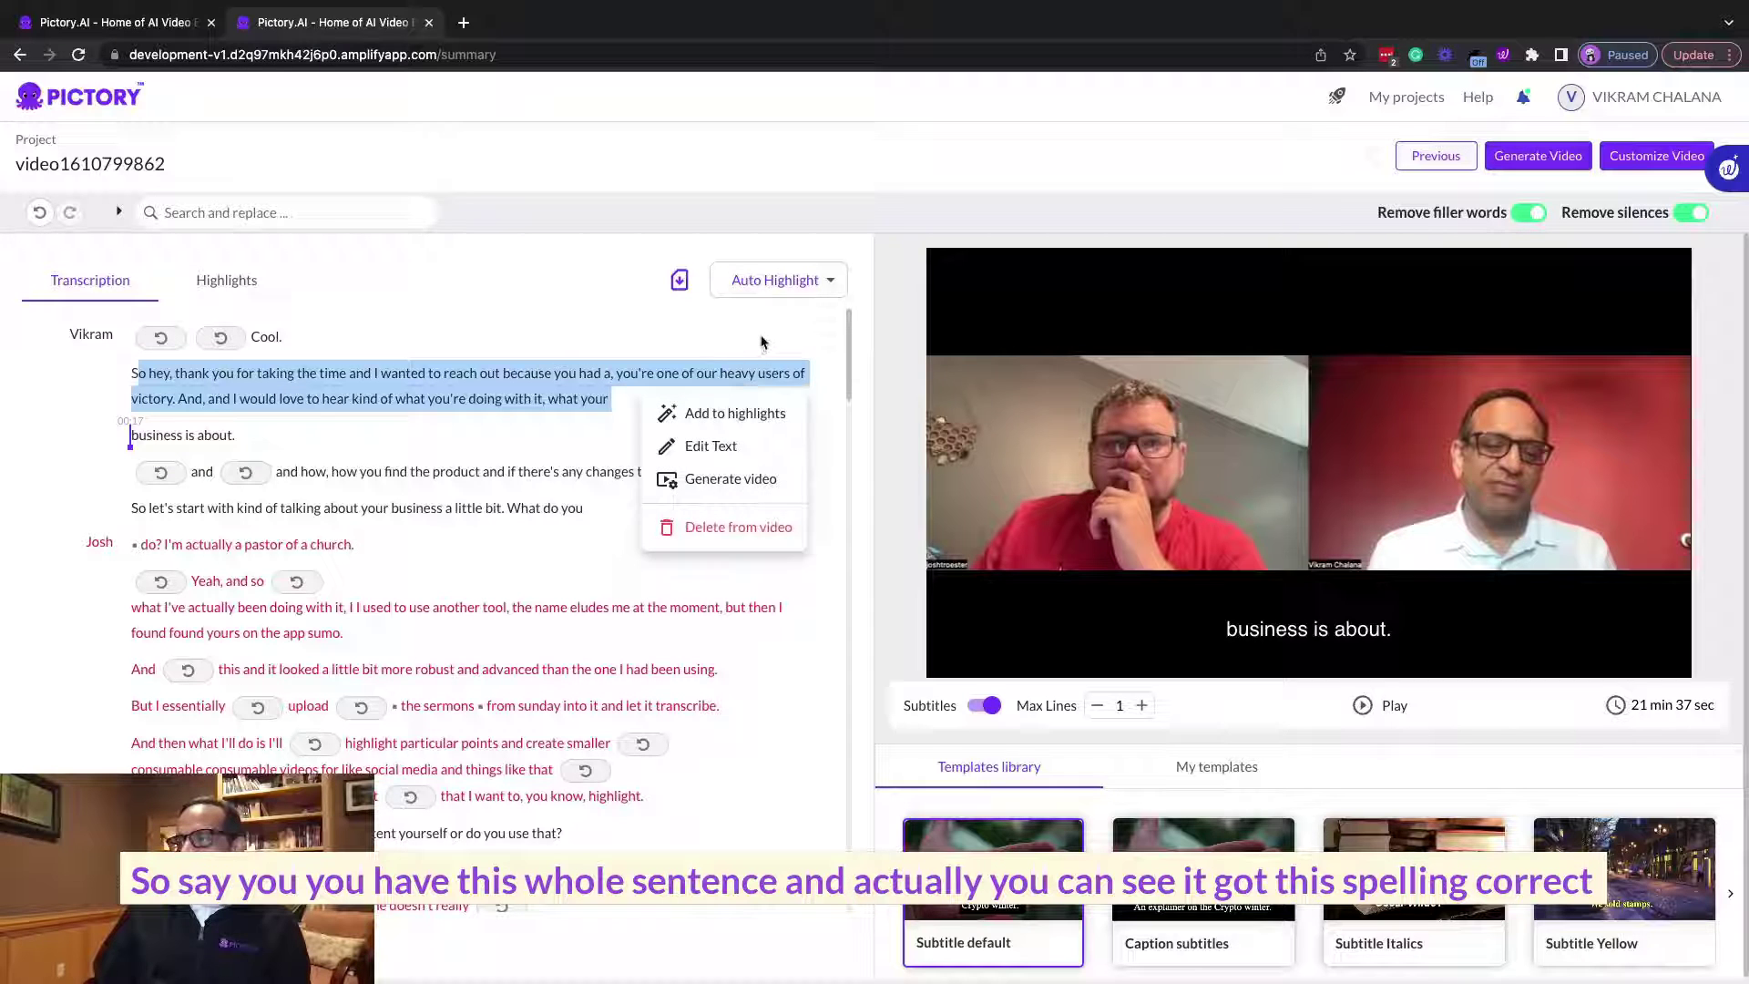
left_click(642, 426)
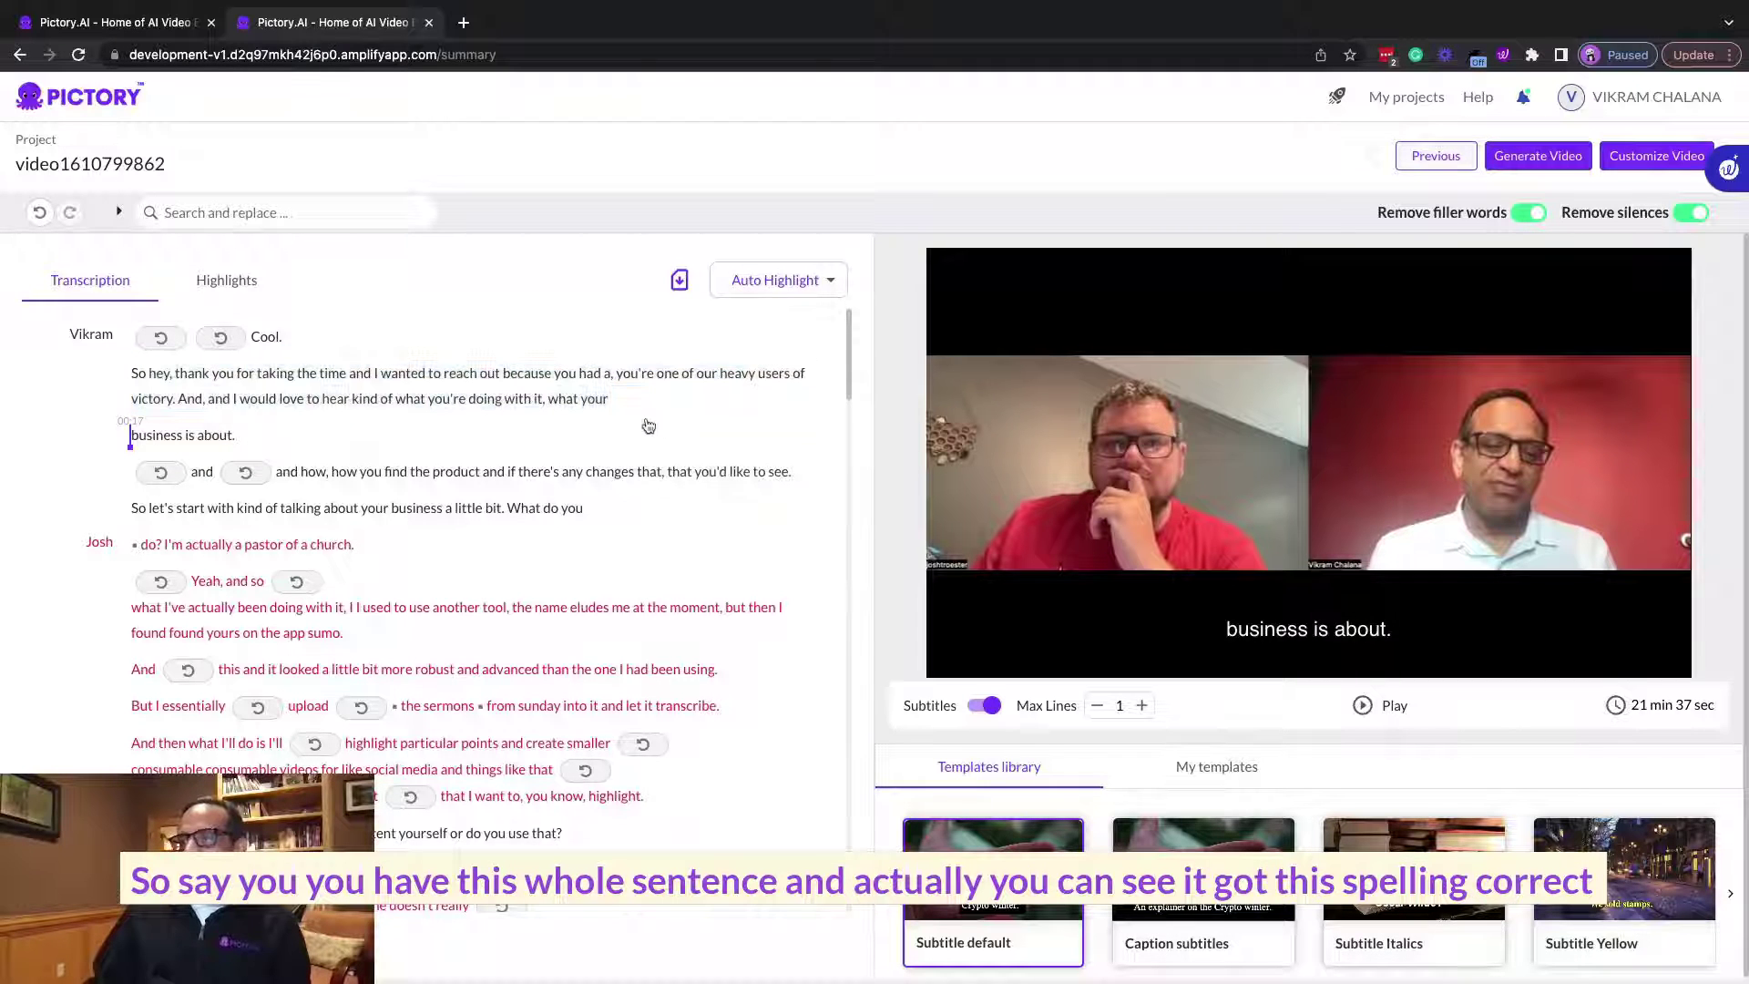
left_click_drag(620, 381, 205, 406)
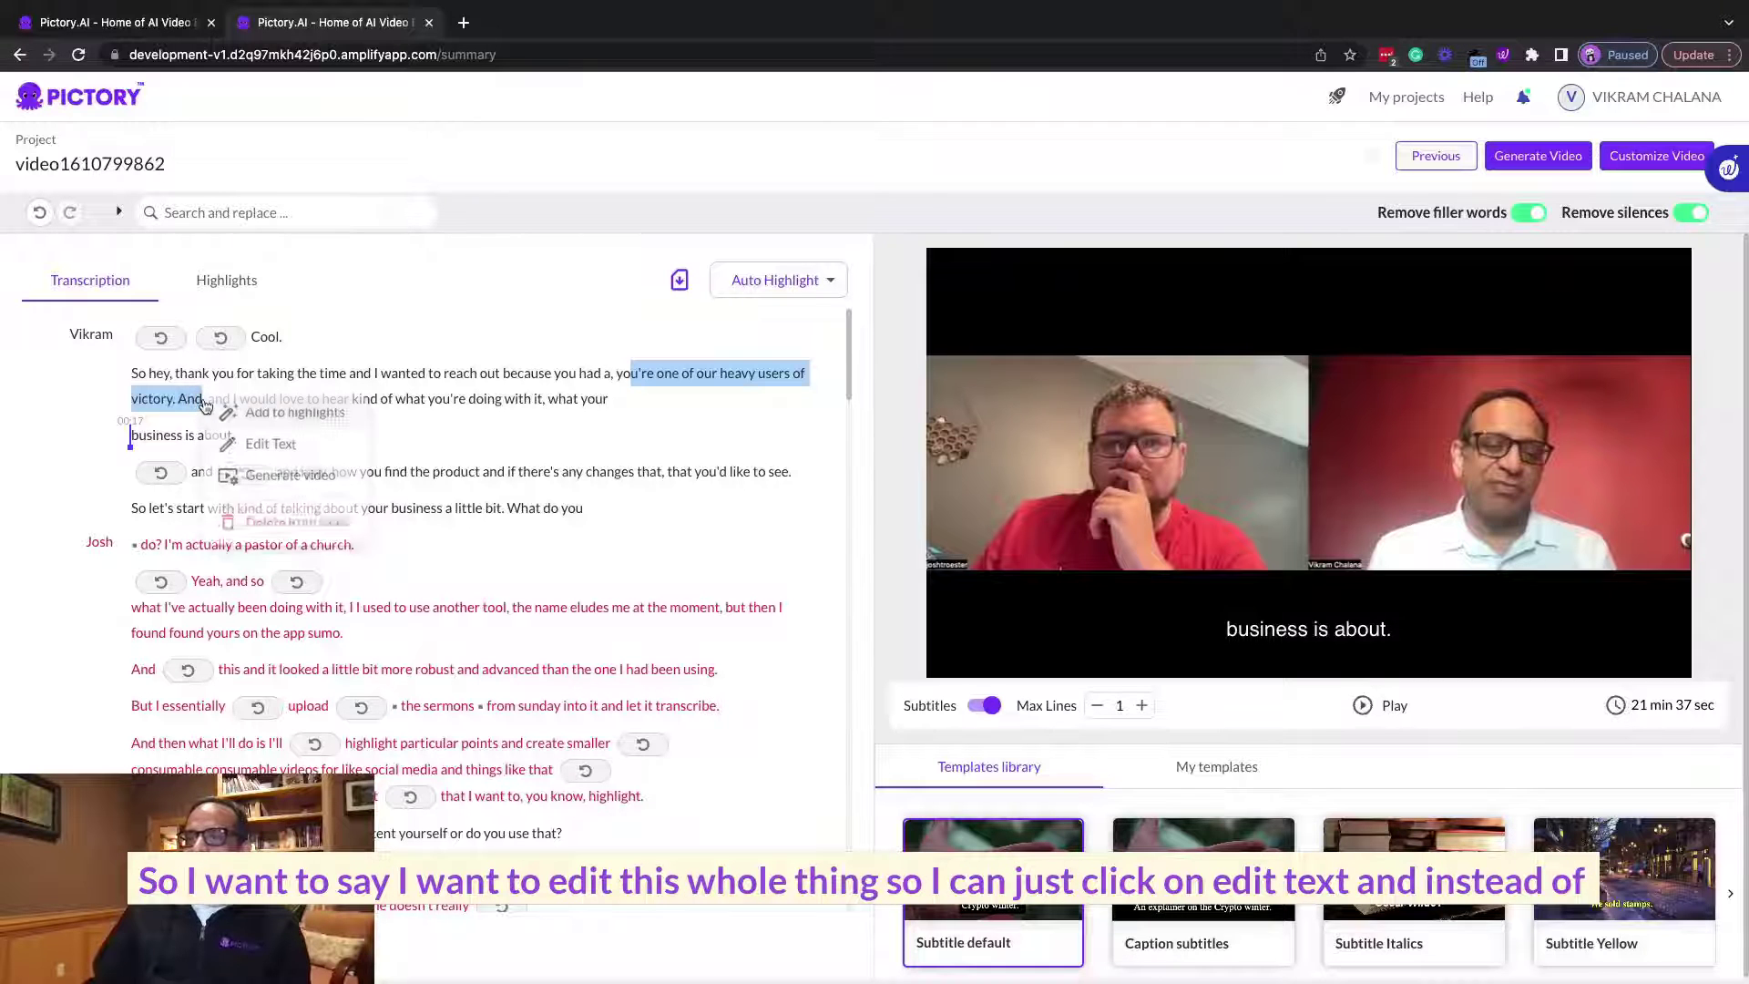
left_click(273, 446)
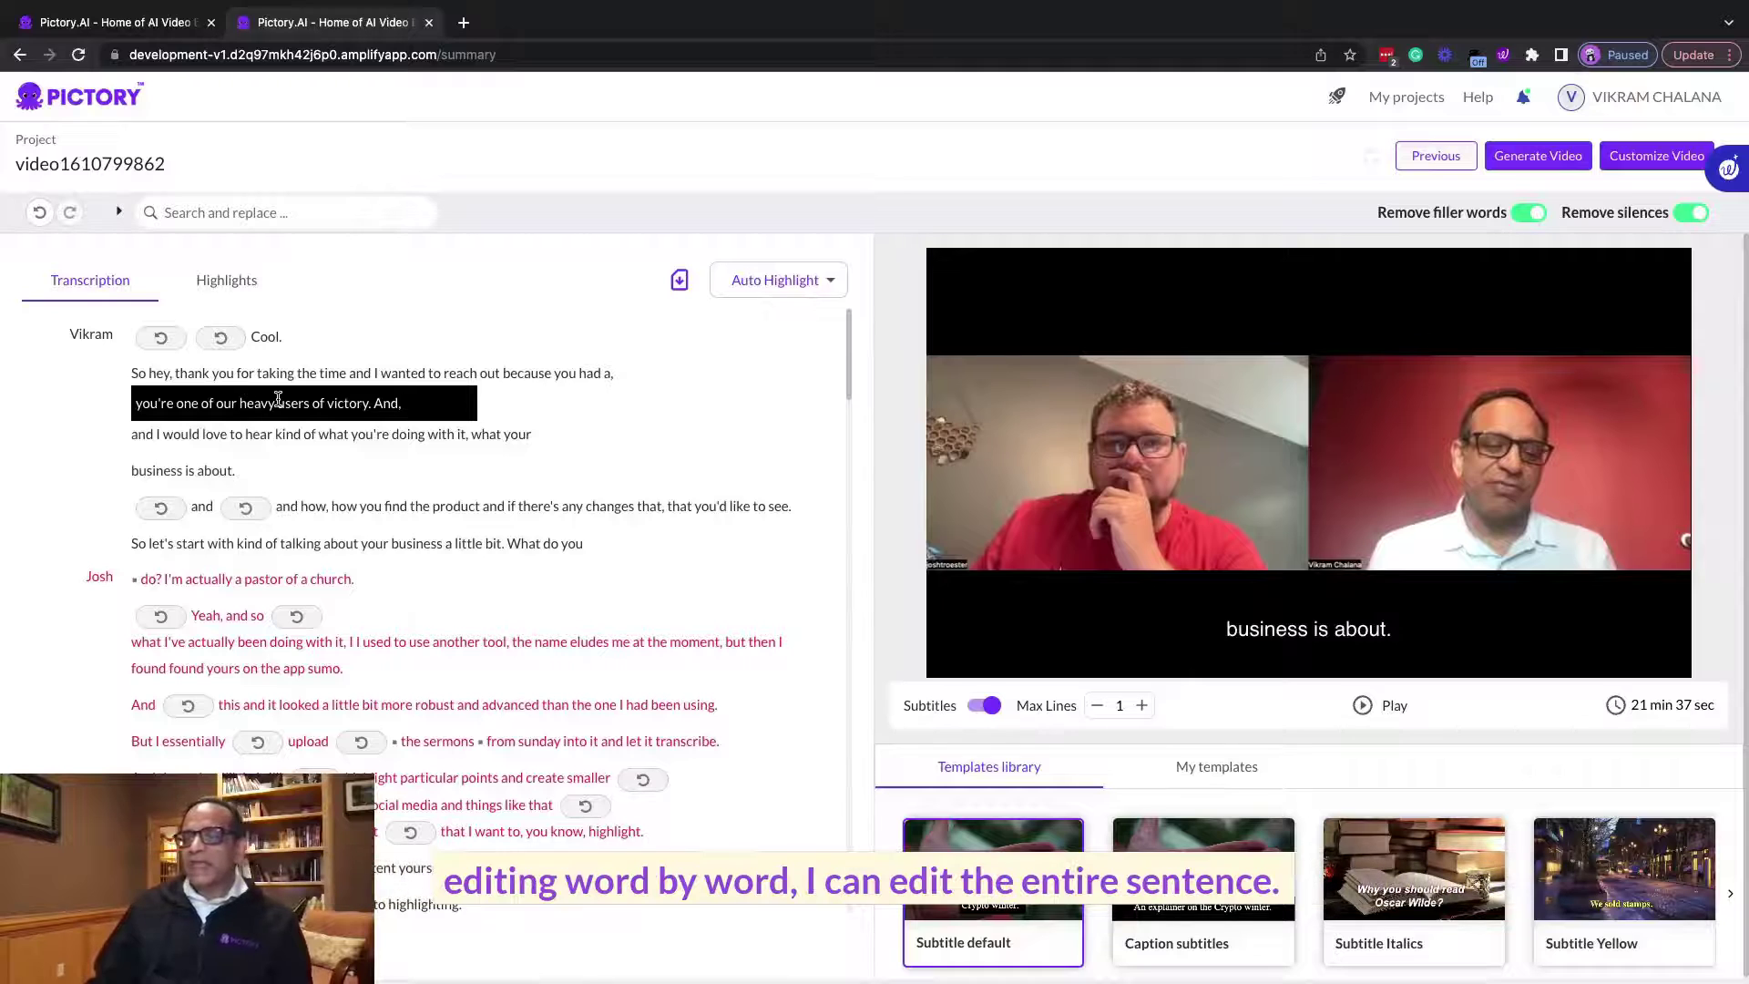
double_click(340, 403)
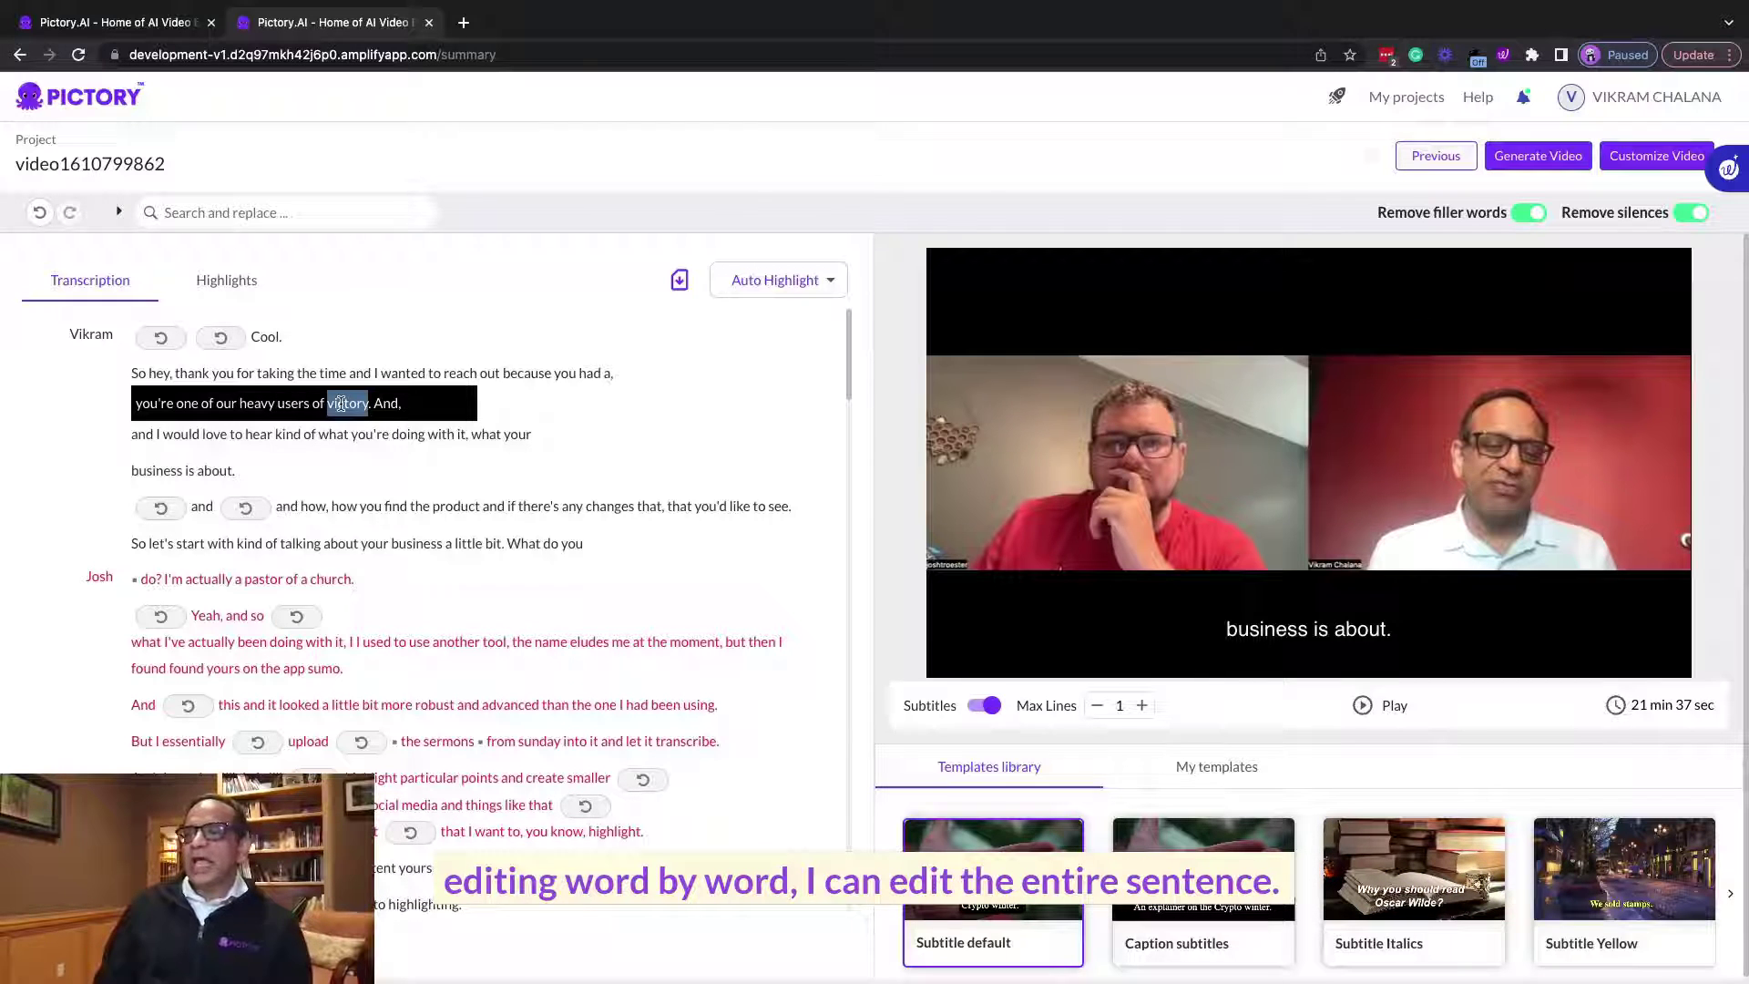
type("Pictory. And, and I would love to hear kind of what you're doing with it, what your")
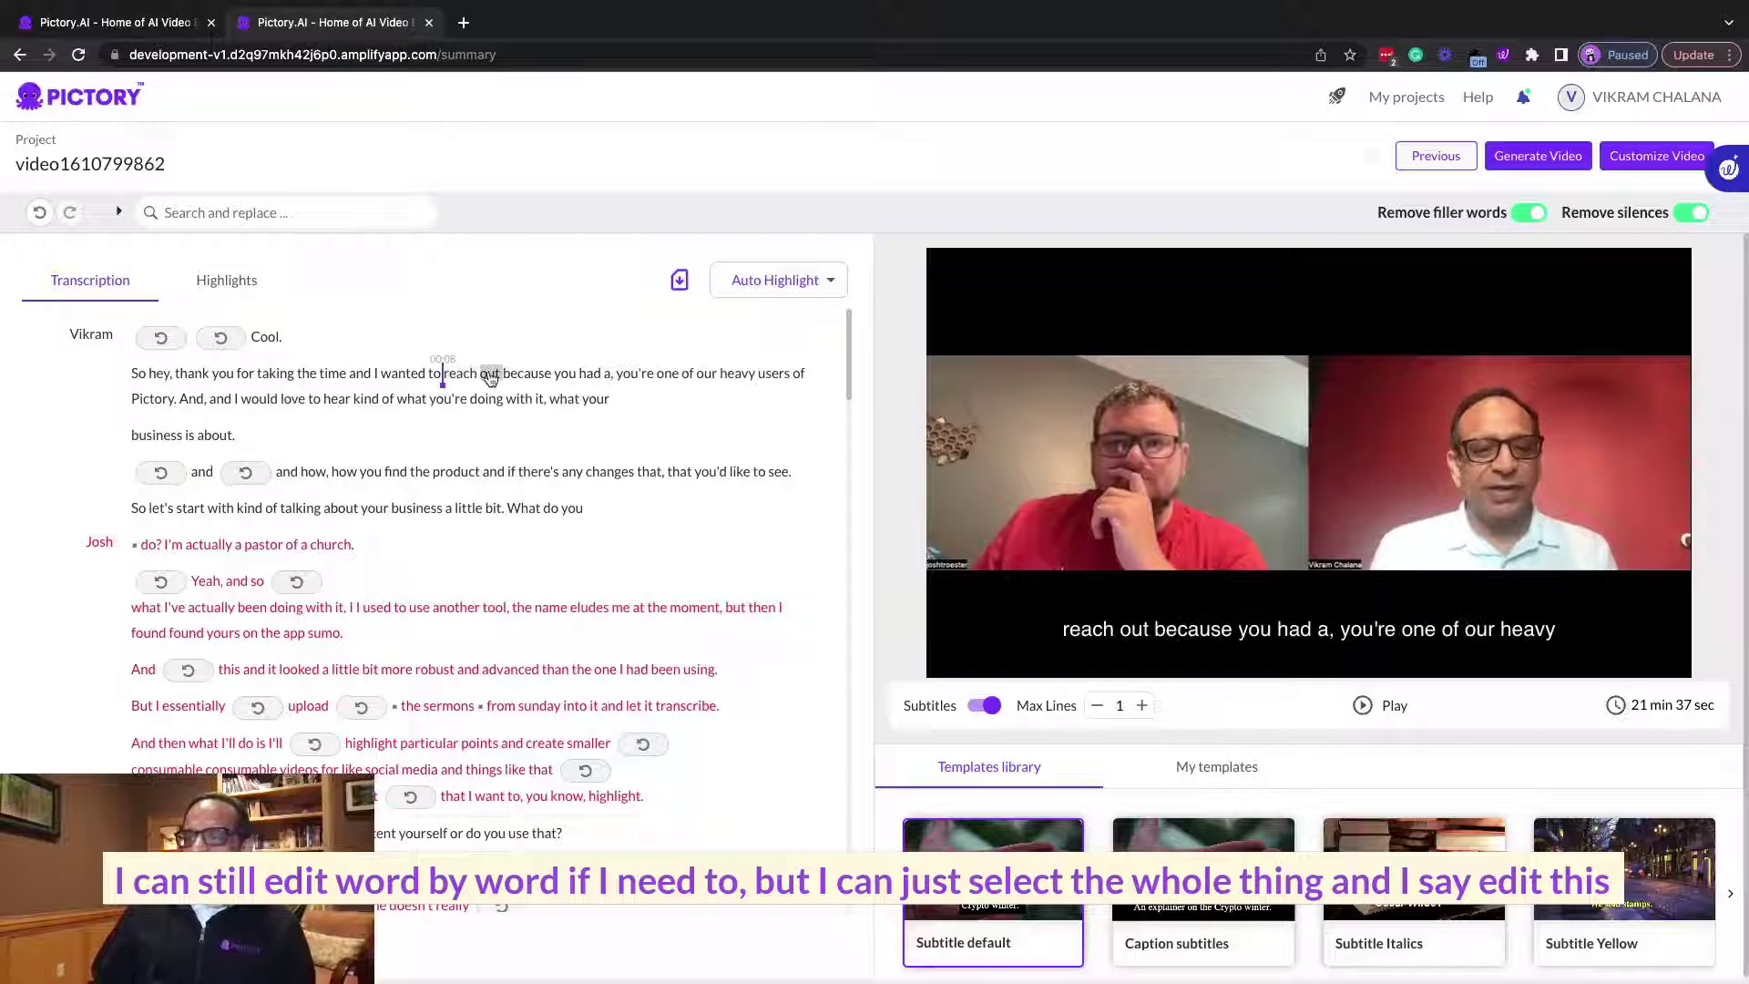
left_click(475, 377)
- Edit the sentence about finding the product and merge it back into the transcript
left_click(648, 473)
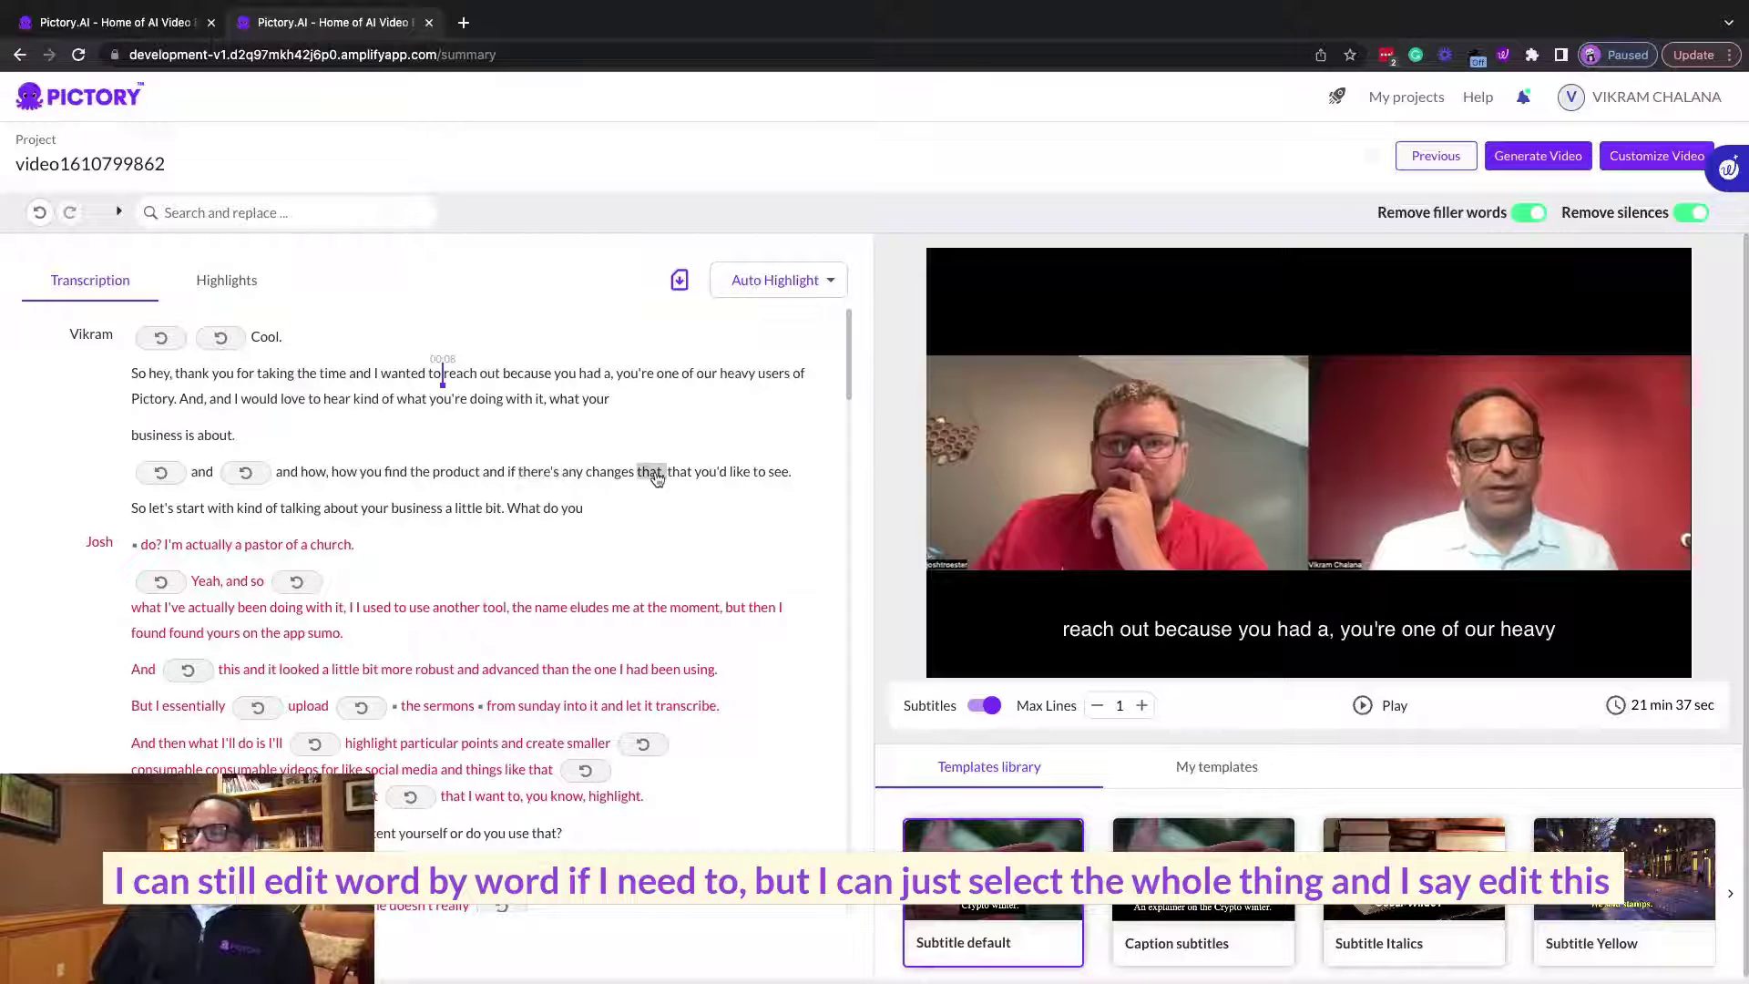
left_click_drag(386, 474, 806, 485)
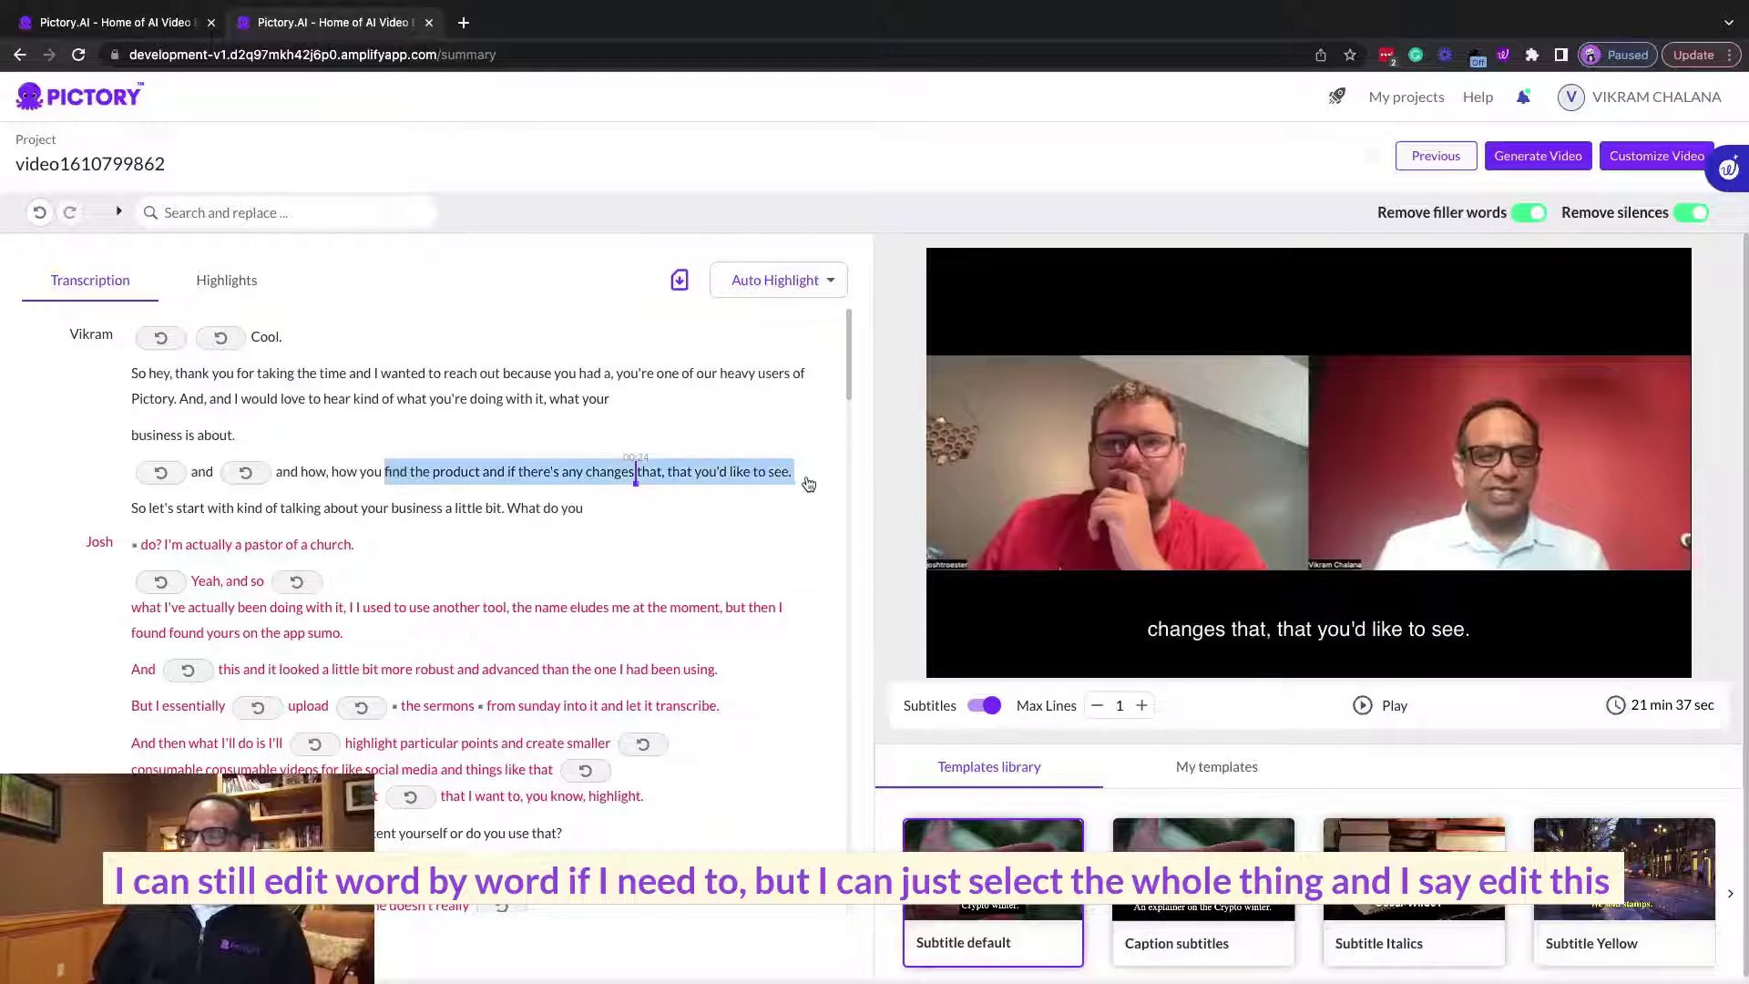
left_click(850, 521)
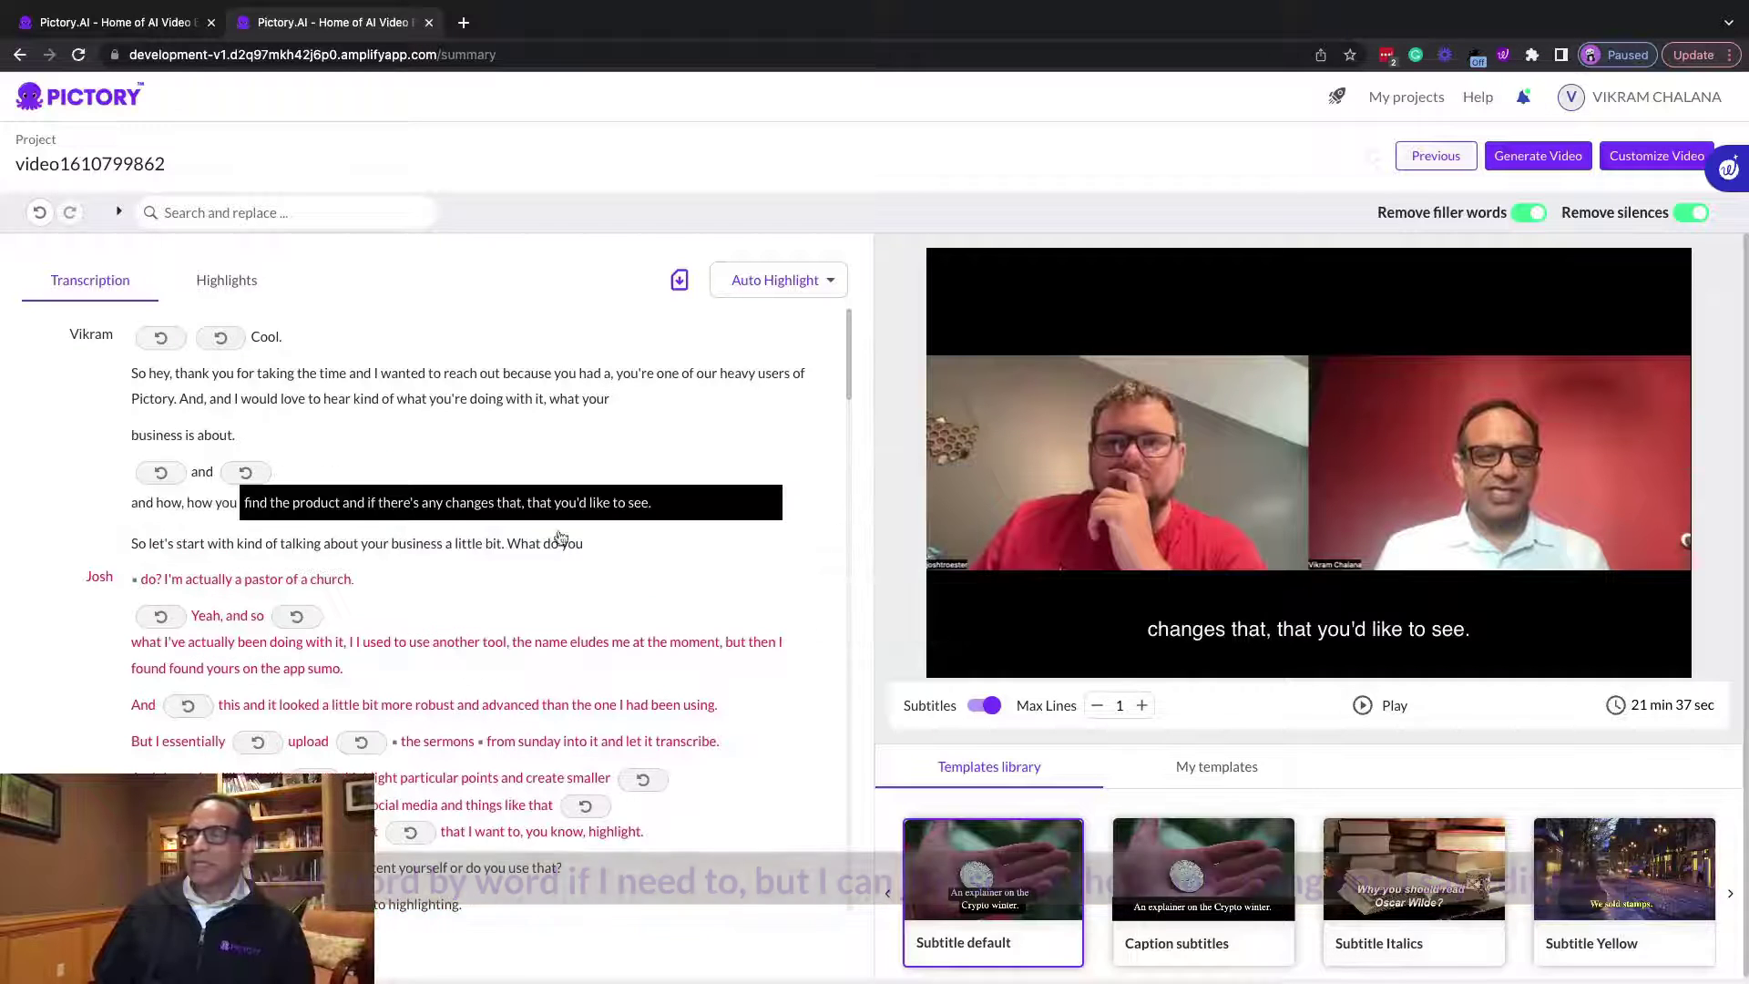
left_click(403, 504)
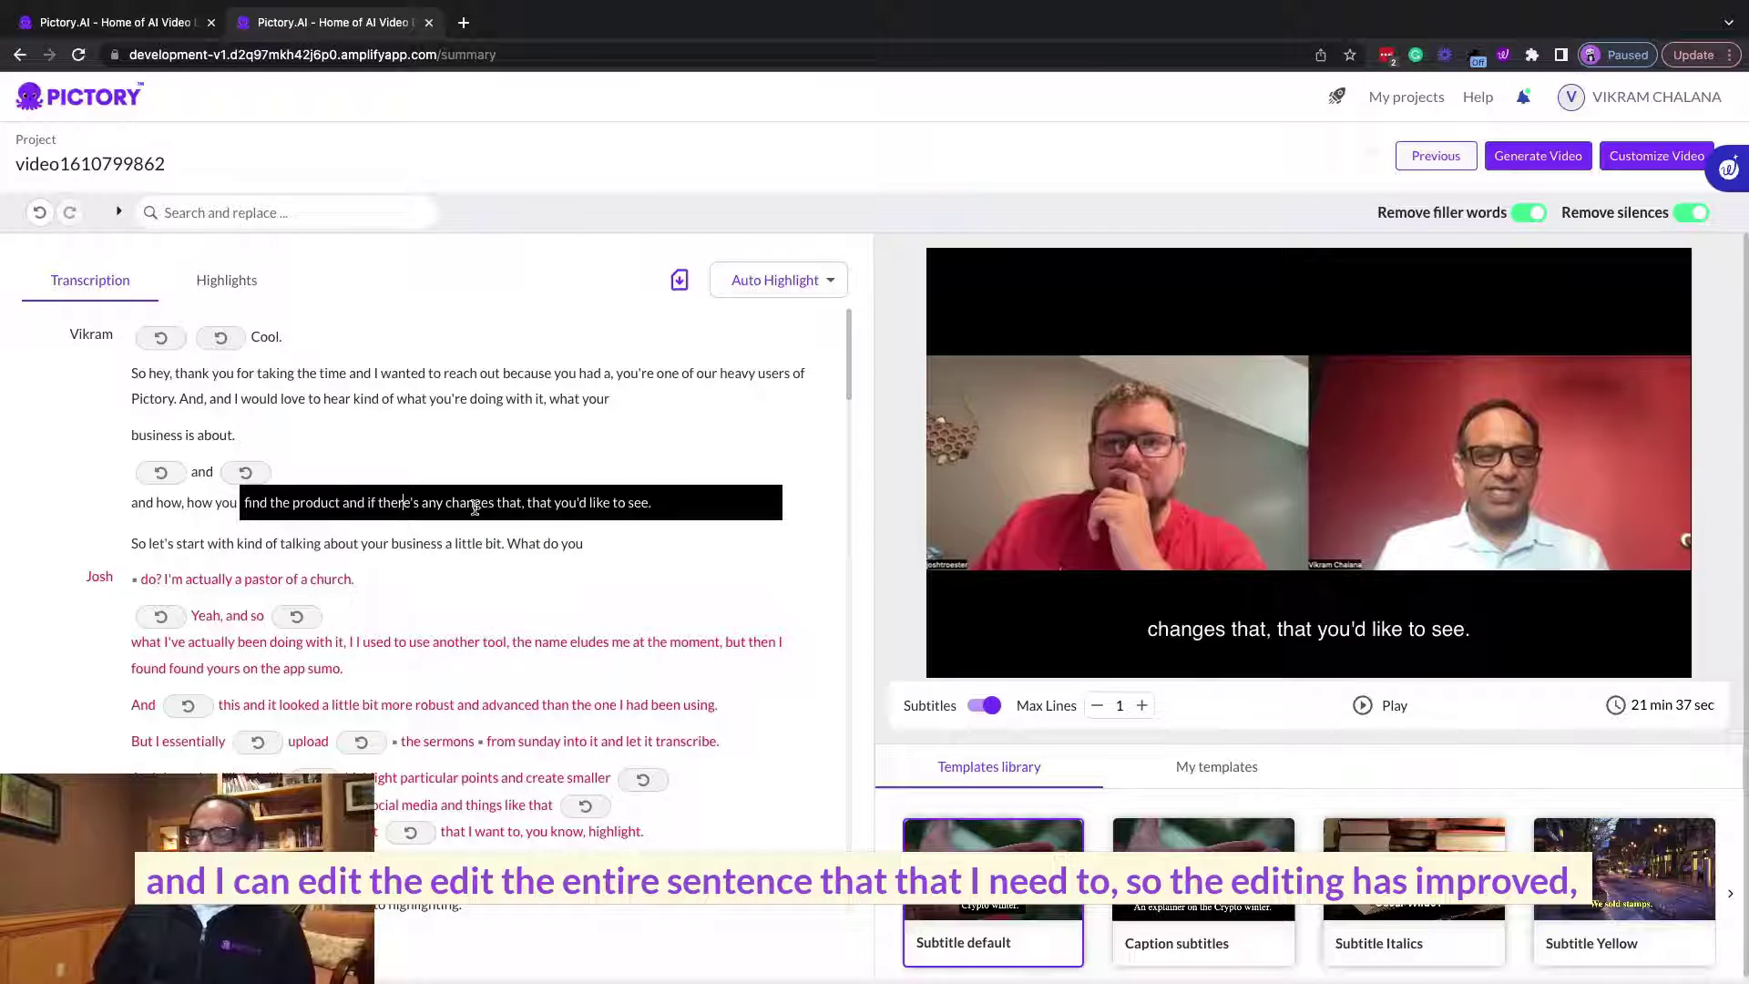
left_click(663, 433)
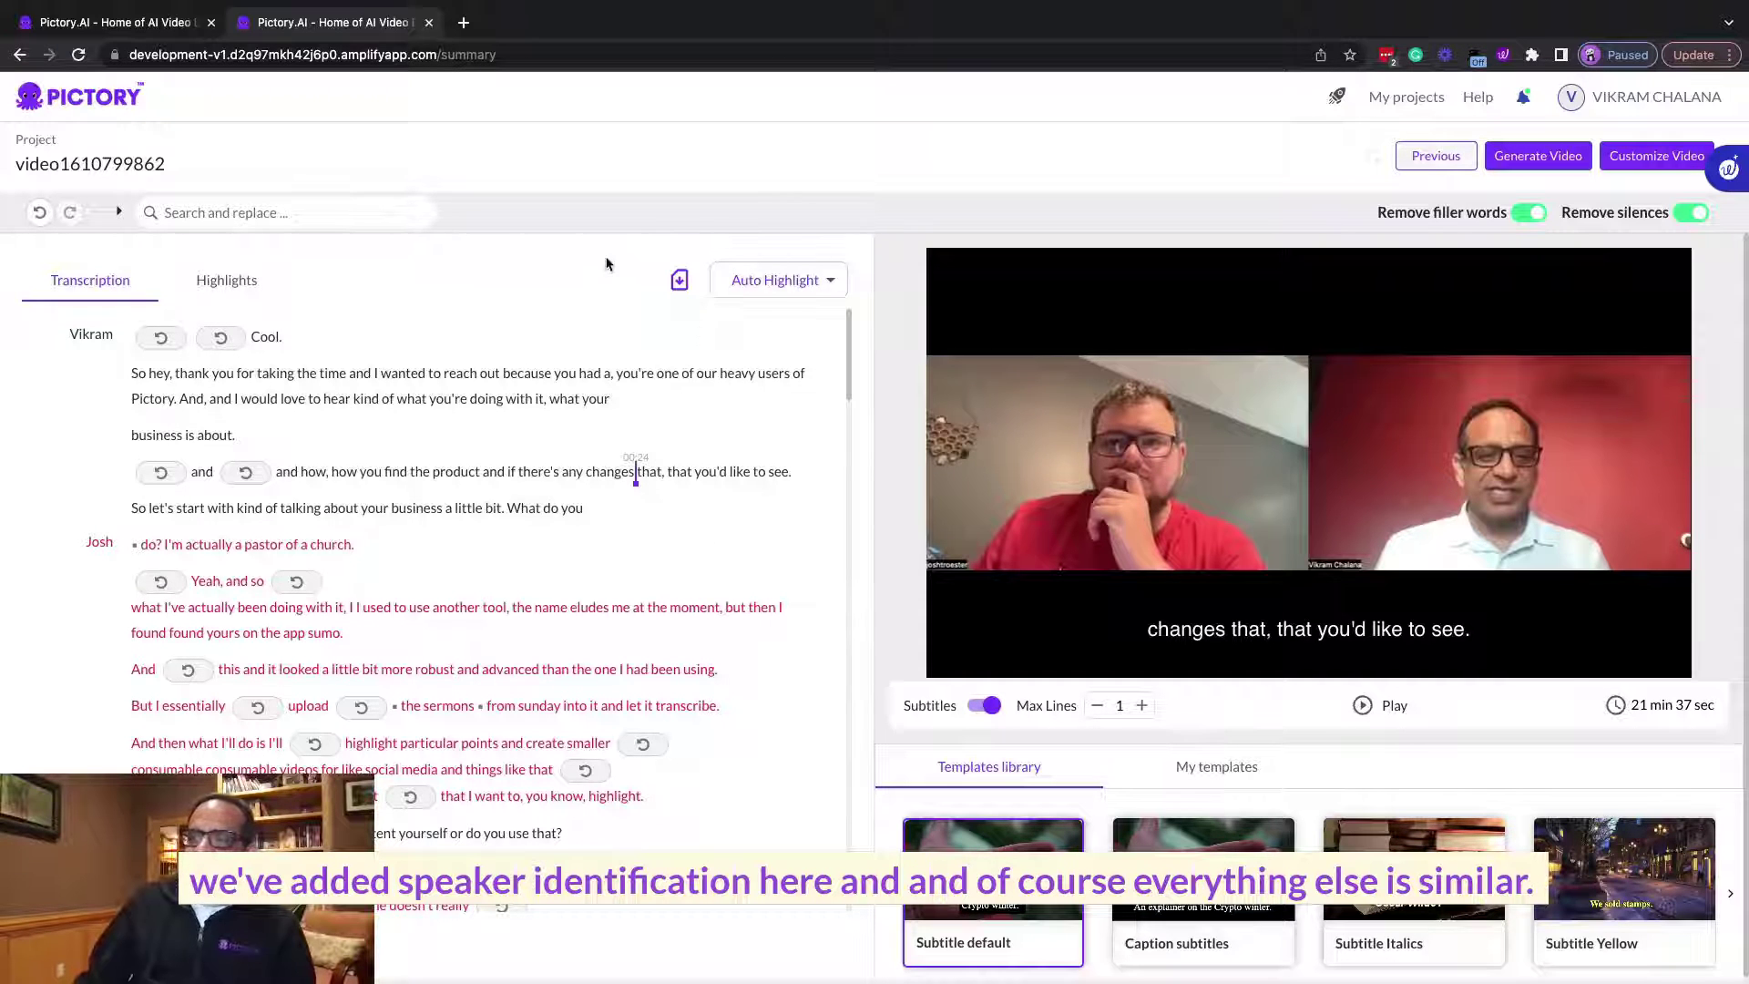
left_click(679, 279)
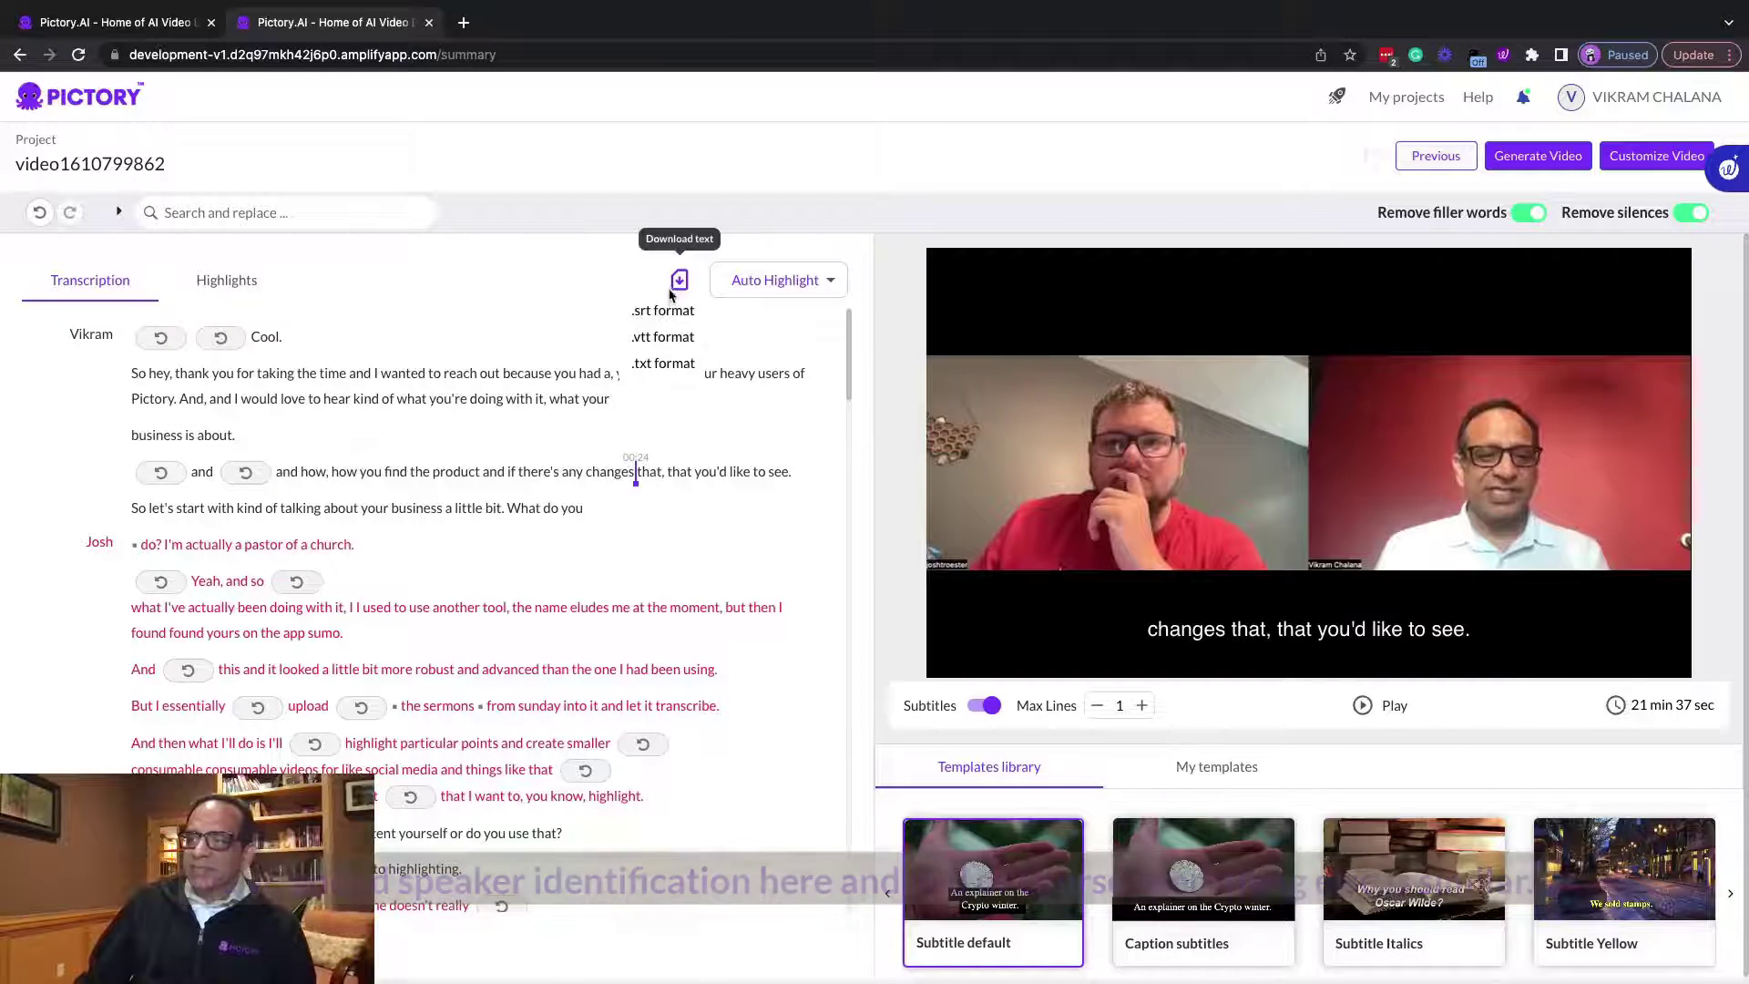
left_click(664, 364)
scroll(468, 519, "down", 10)
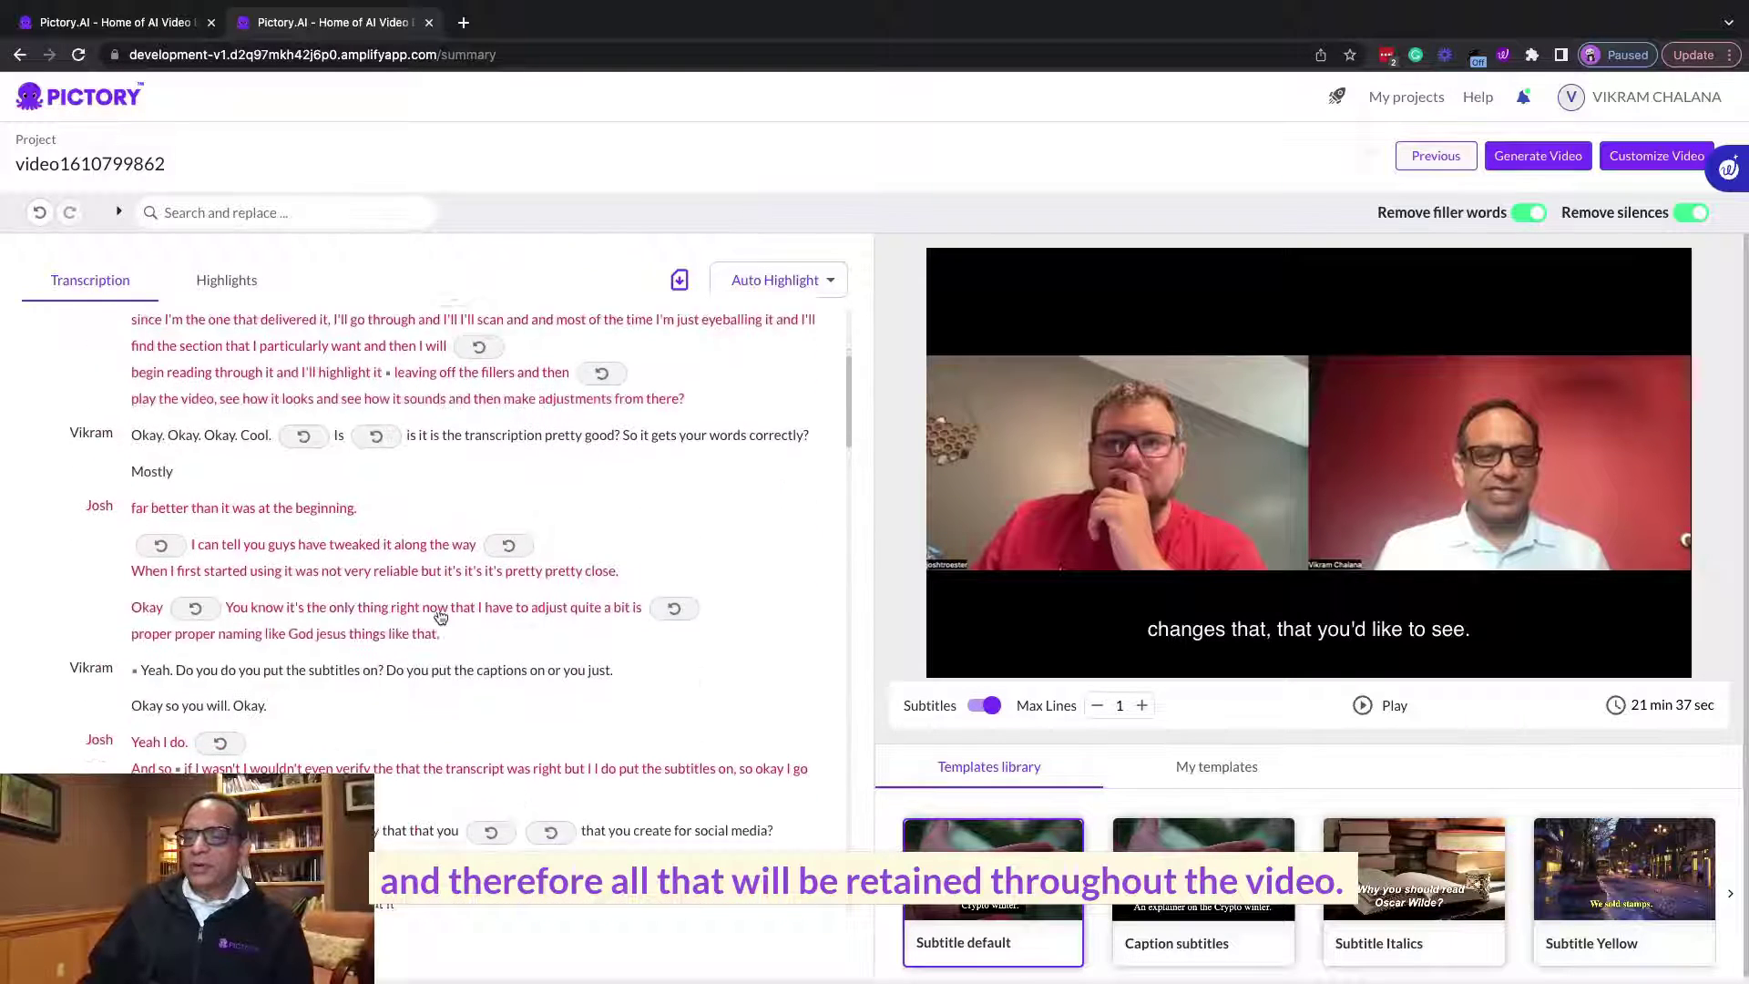
scroll(441, 618, "up", 15)
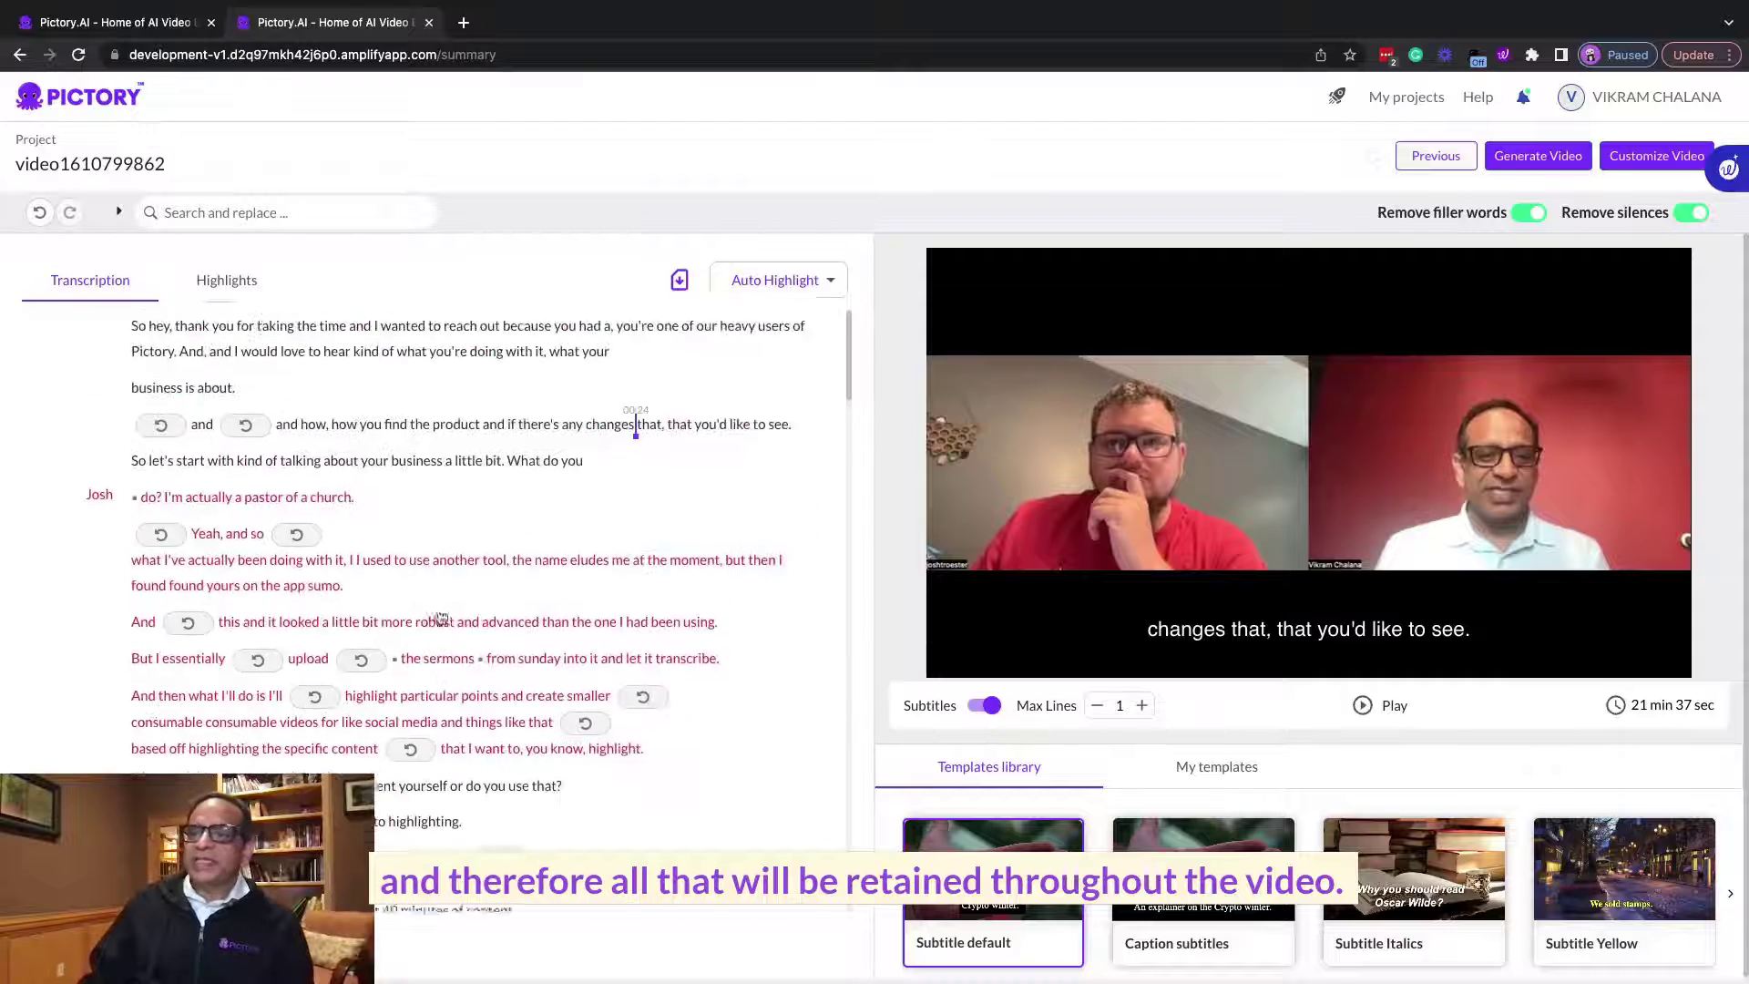
scroll(440, 618, "up", 1)
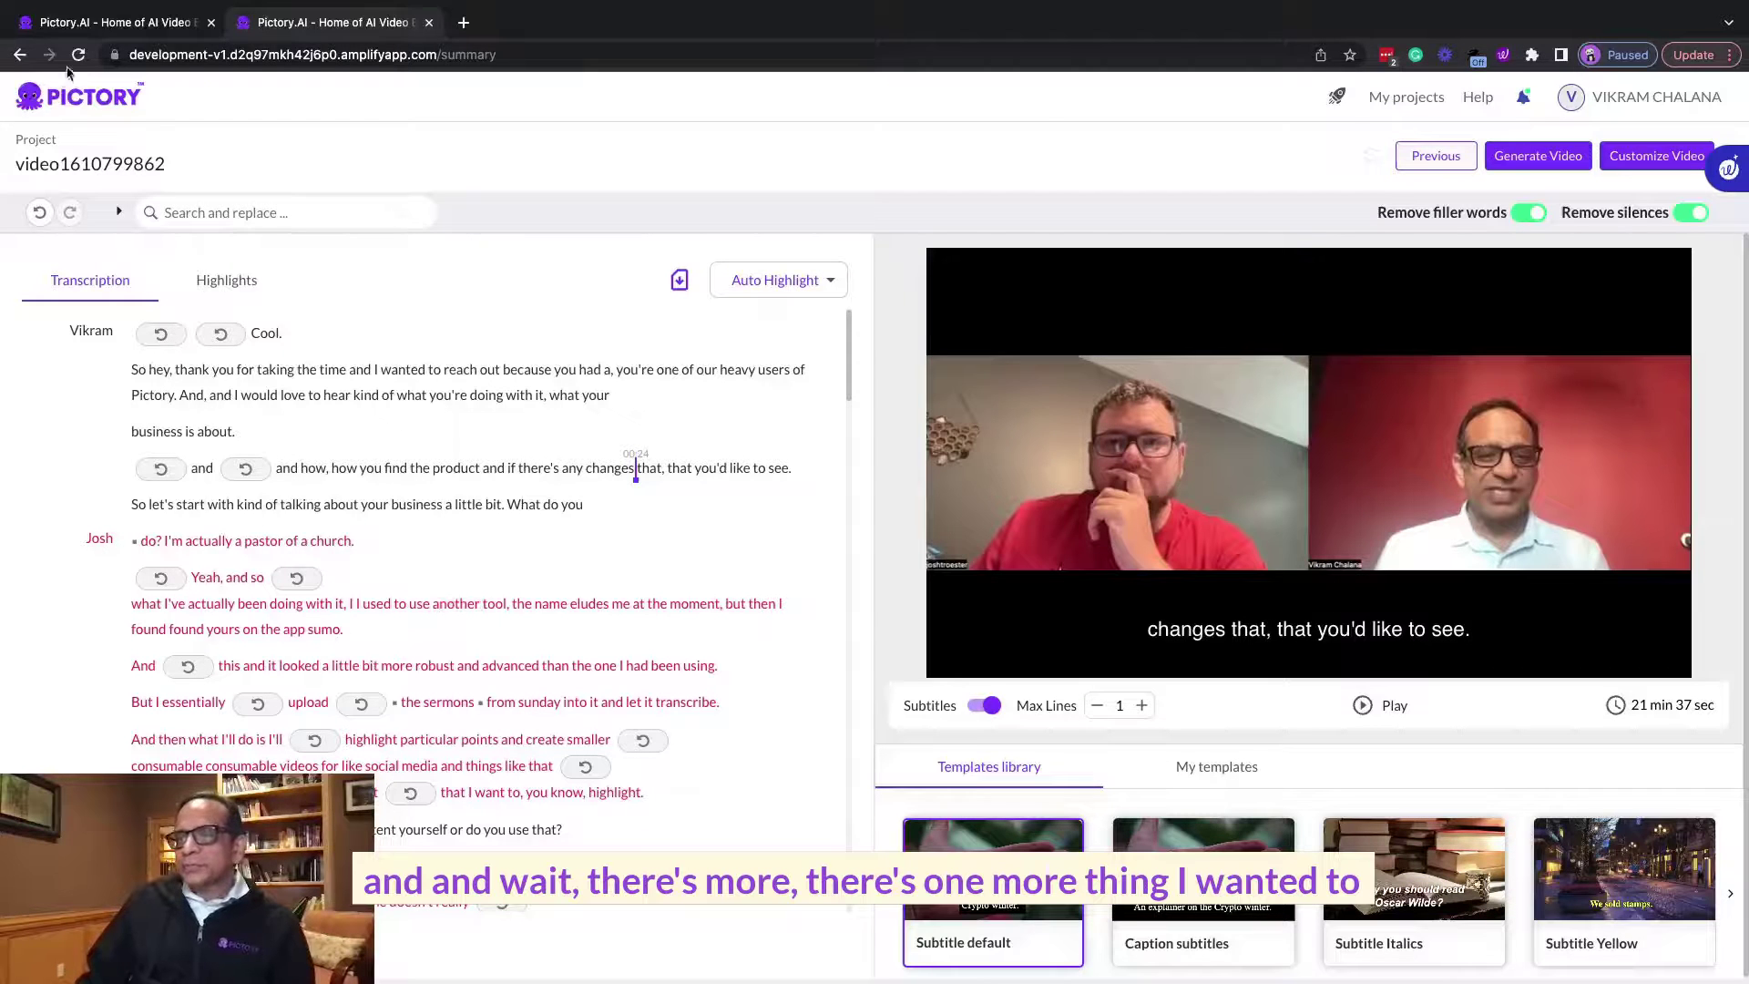
- Go from the home page to the subscription plans page via the account menu
left_click(100, 98)
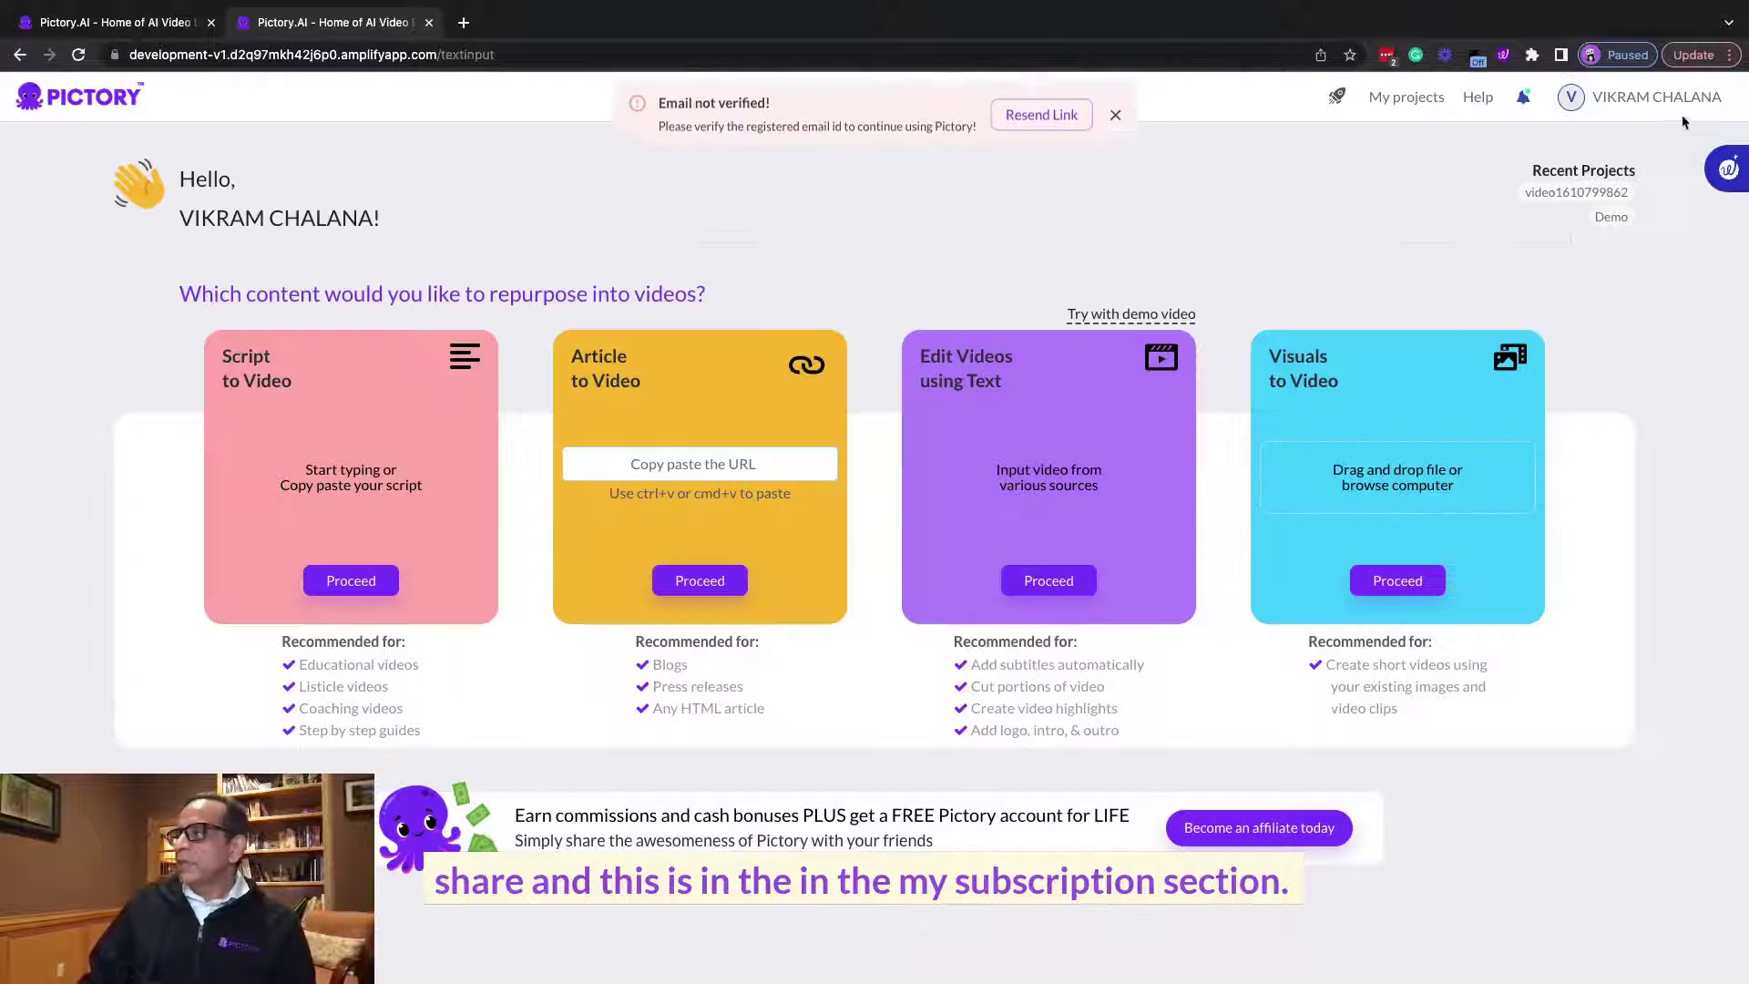
left_click(1654, 101)
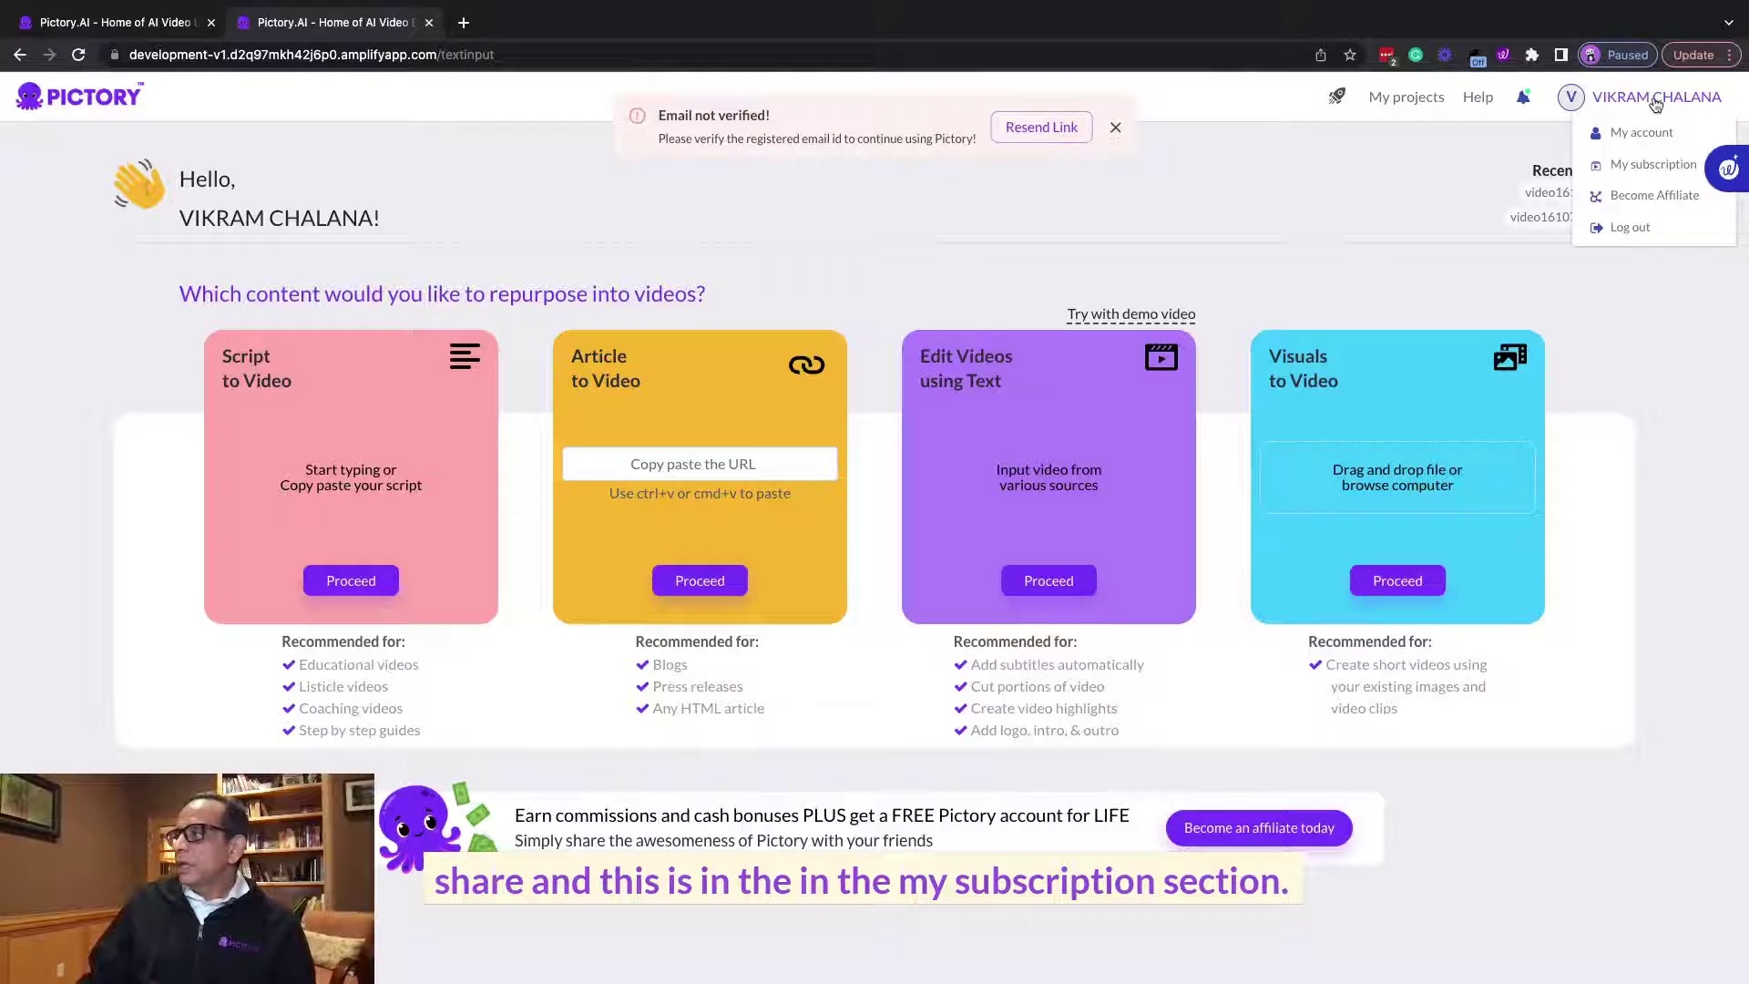
left_click(1652, 167)
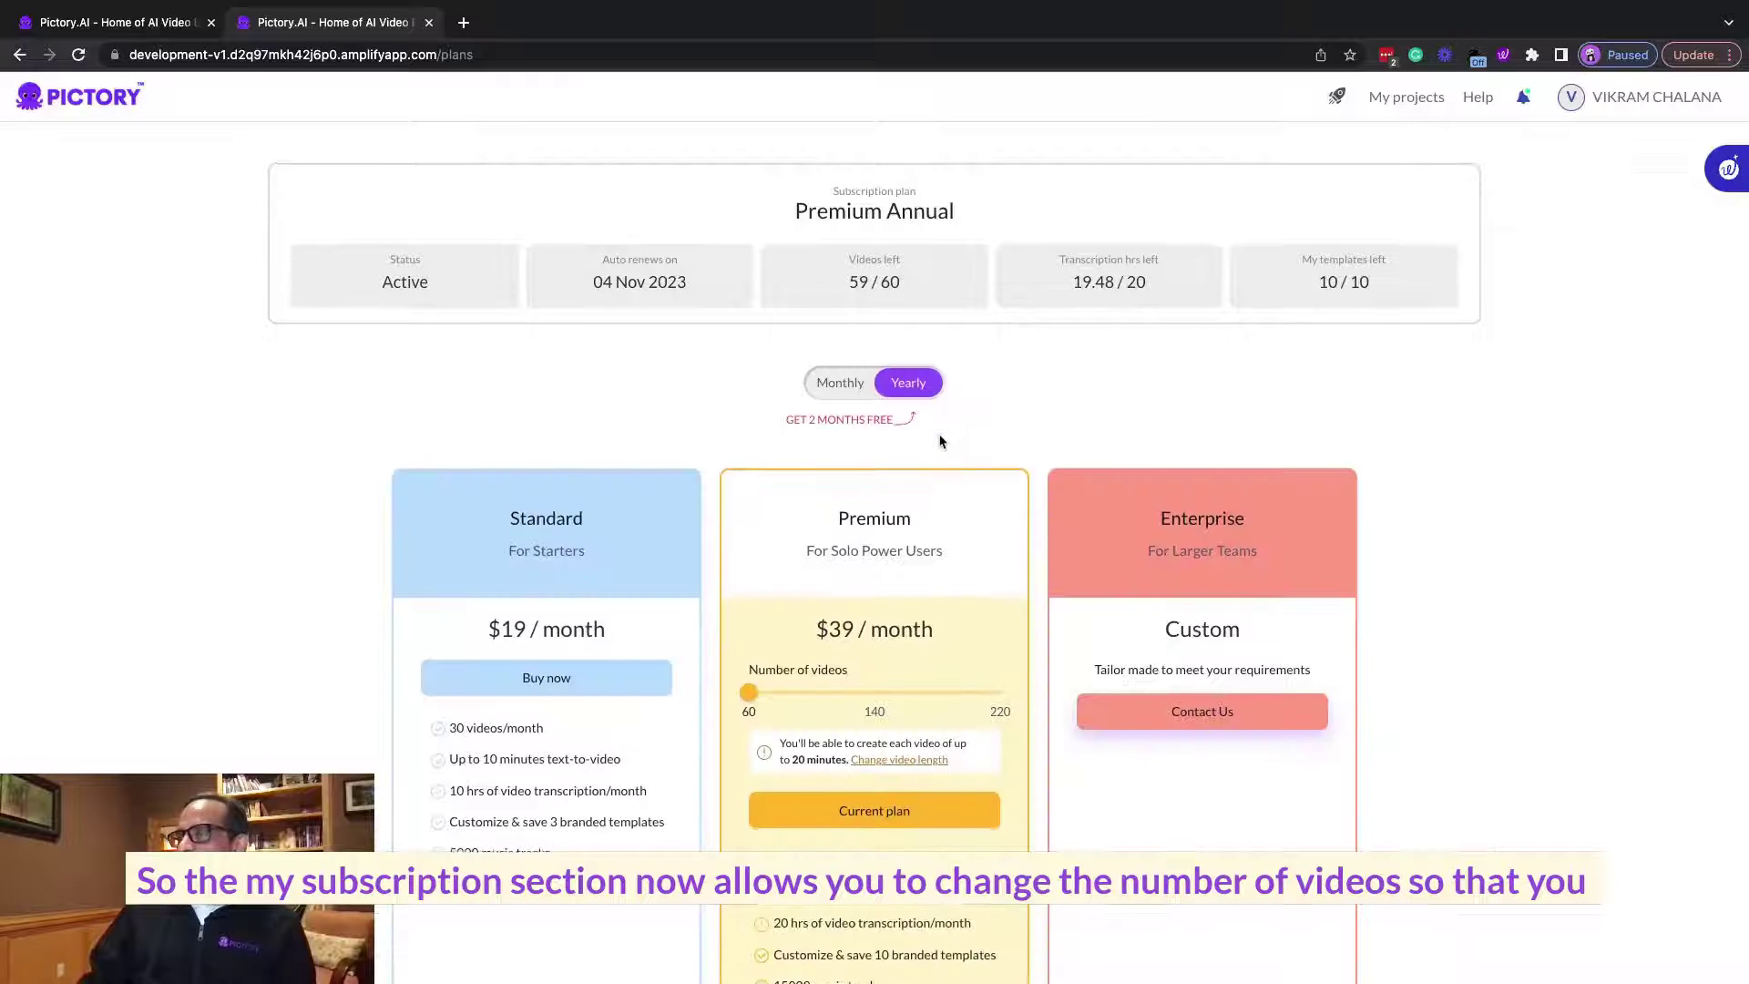
scroll(941, 442, "down", 4)
scroll(941, 441, "up", 2)
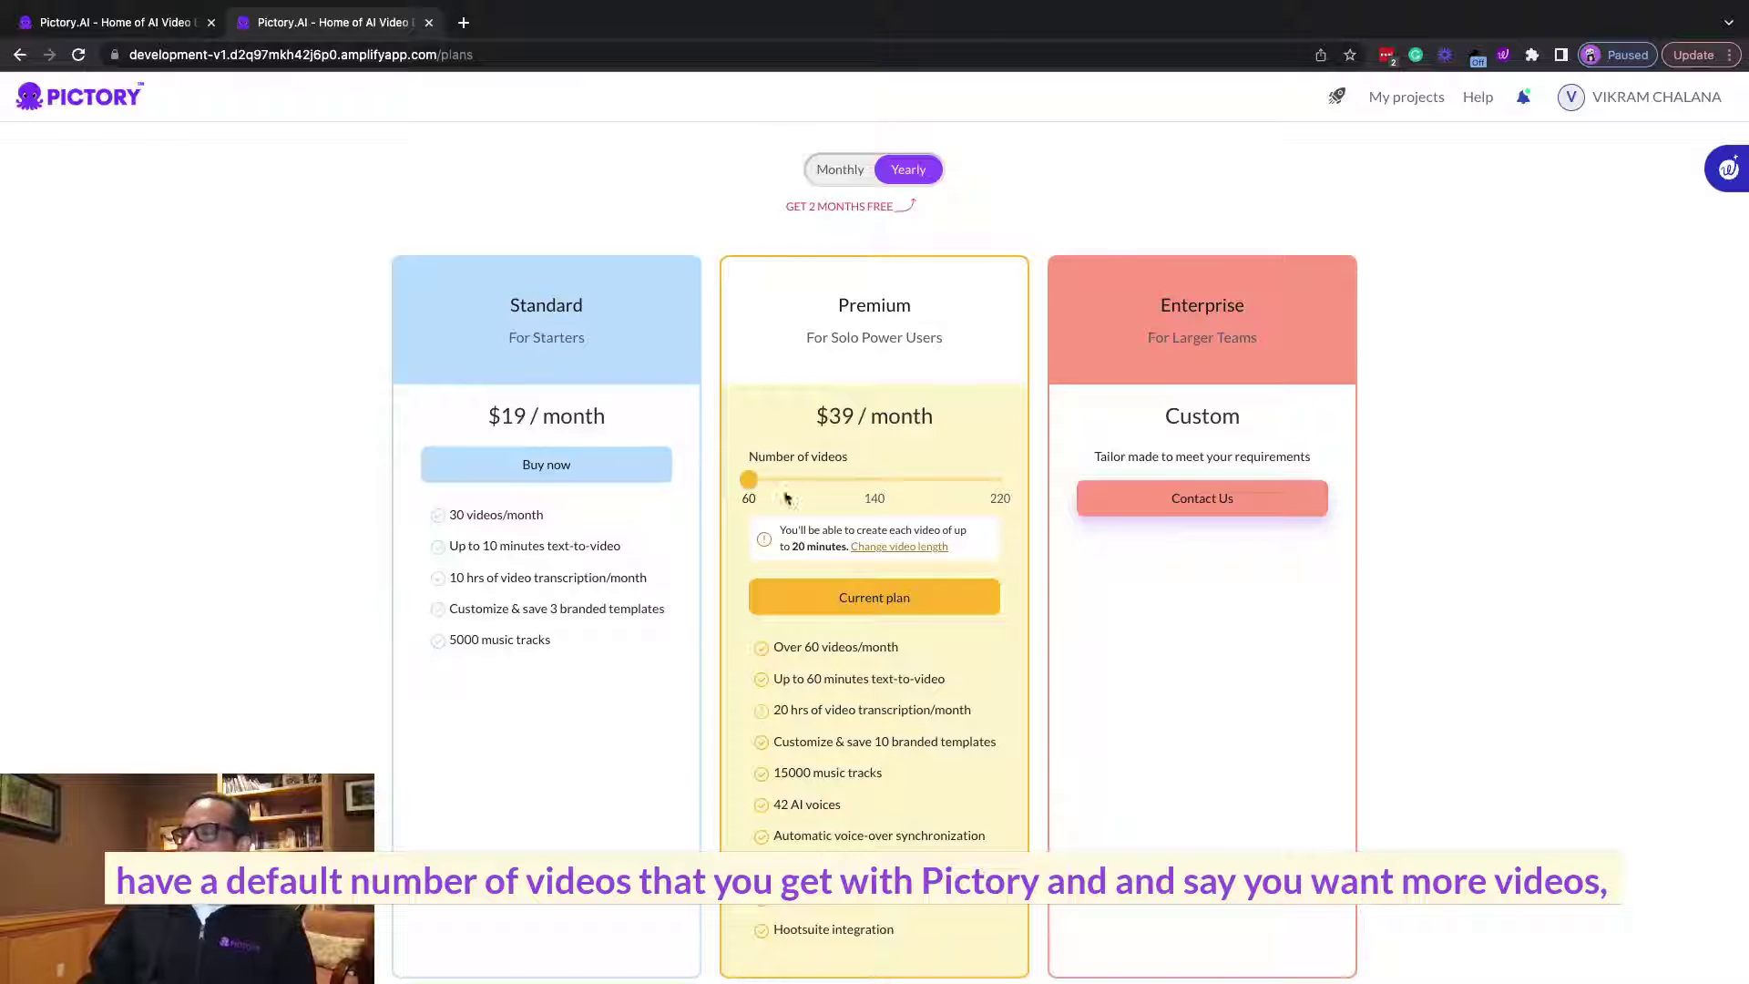
- Raise the Premium plan to about 100 videos and shorten each video to 12 minutes
mouse_move(751, 488)
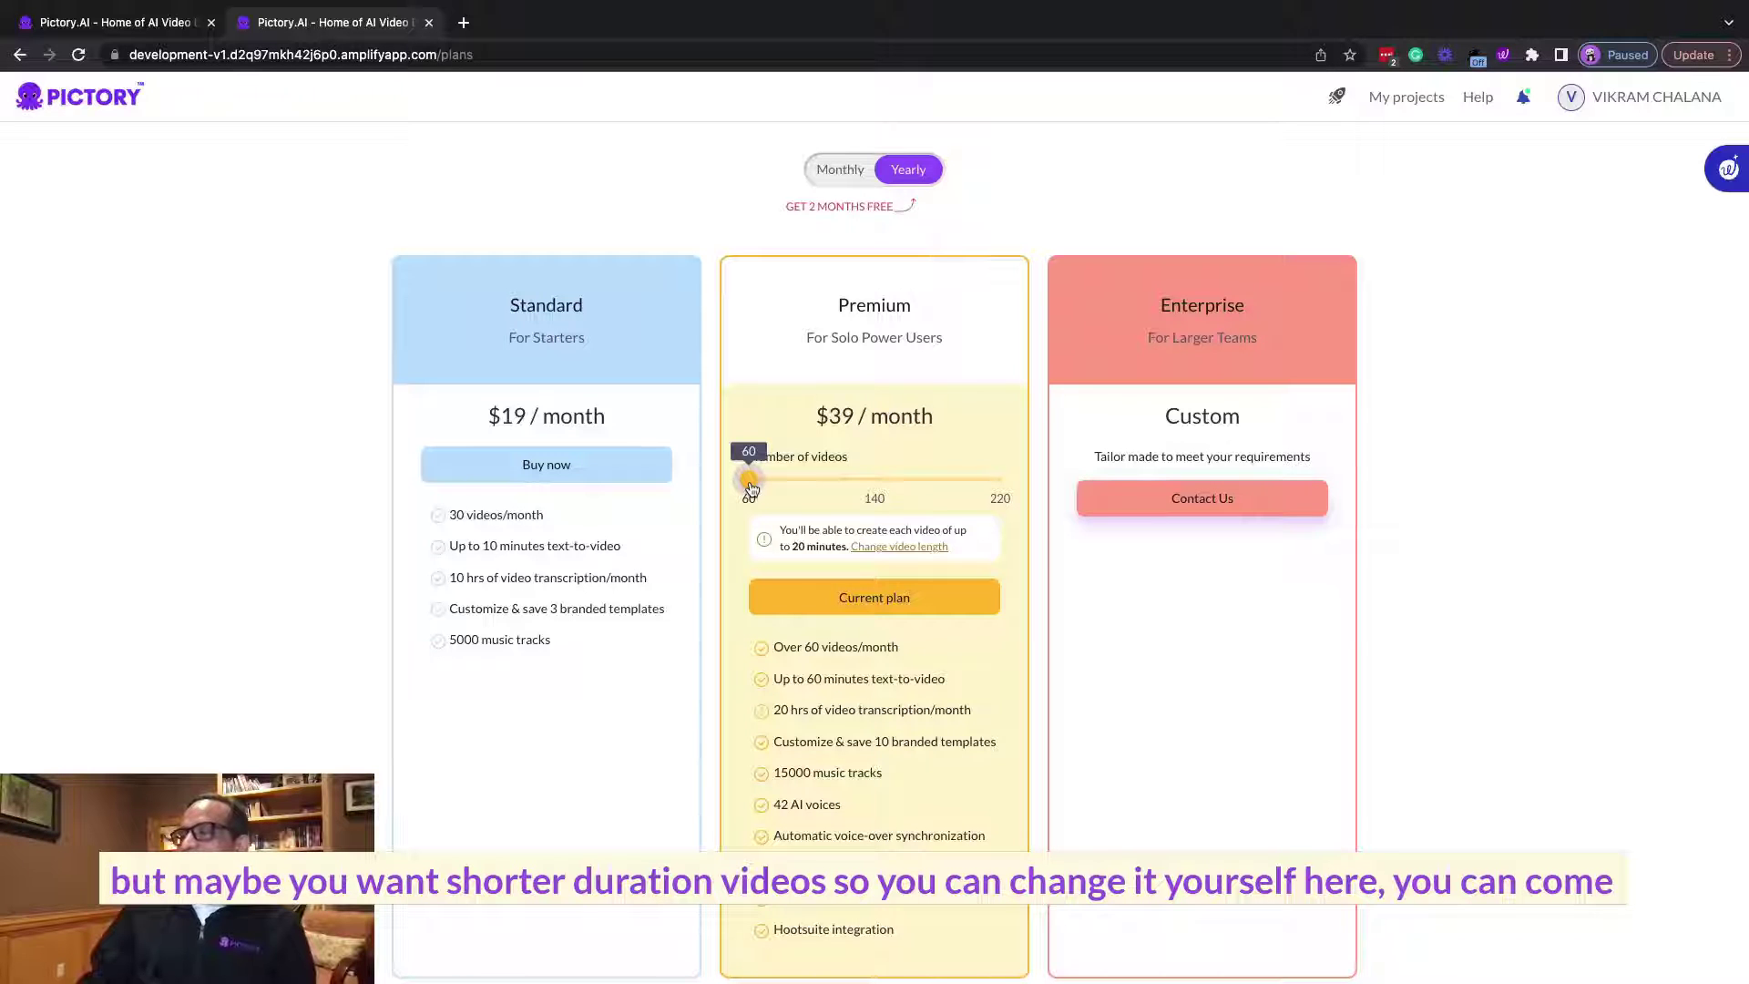
mouse_move(751, 488)
left_mouse_down()
mouse_move(879, 497)
mouse_move(748, 490)
left_mouse_up()
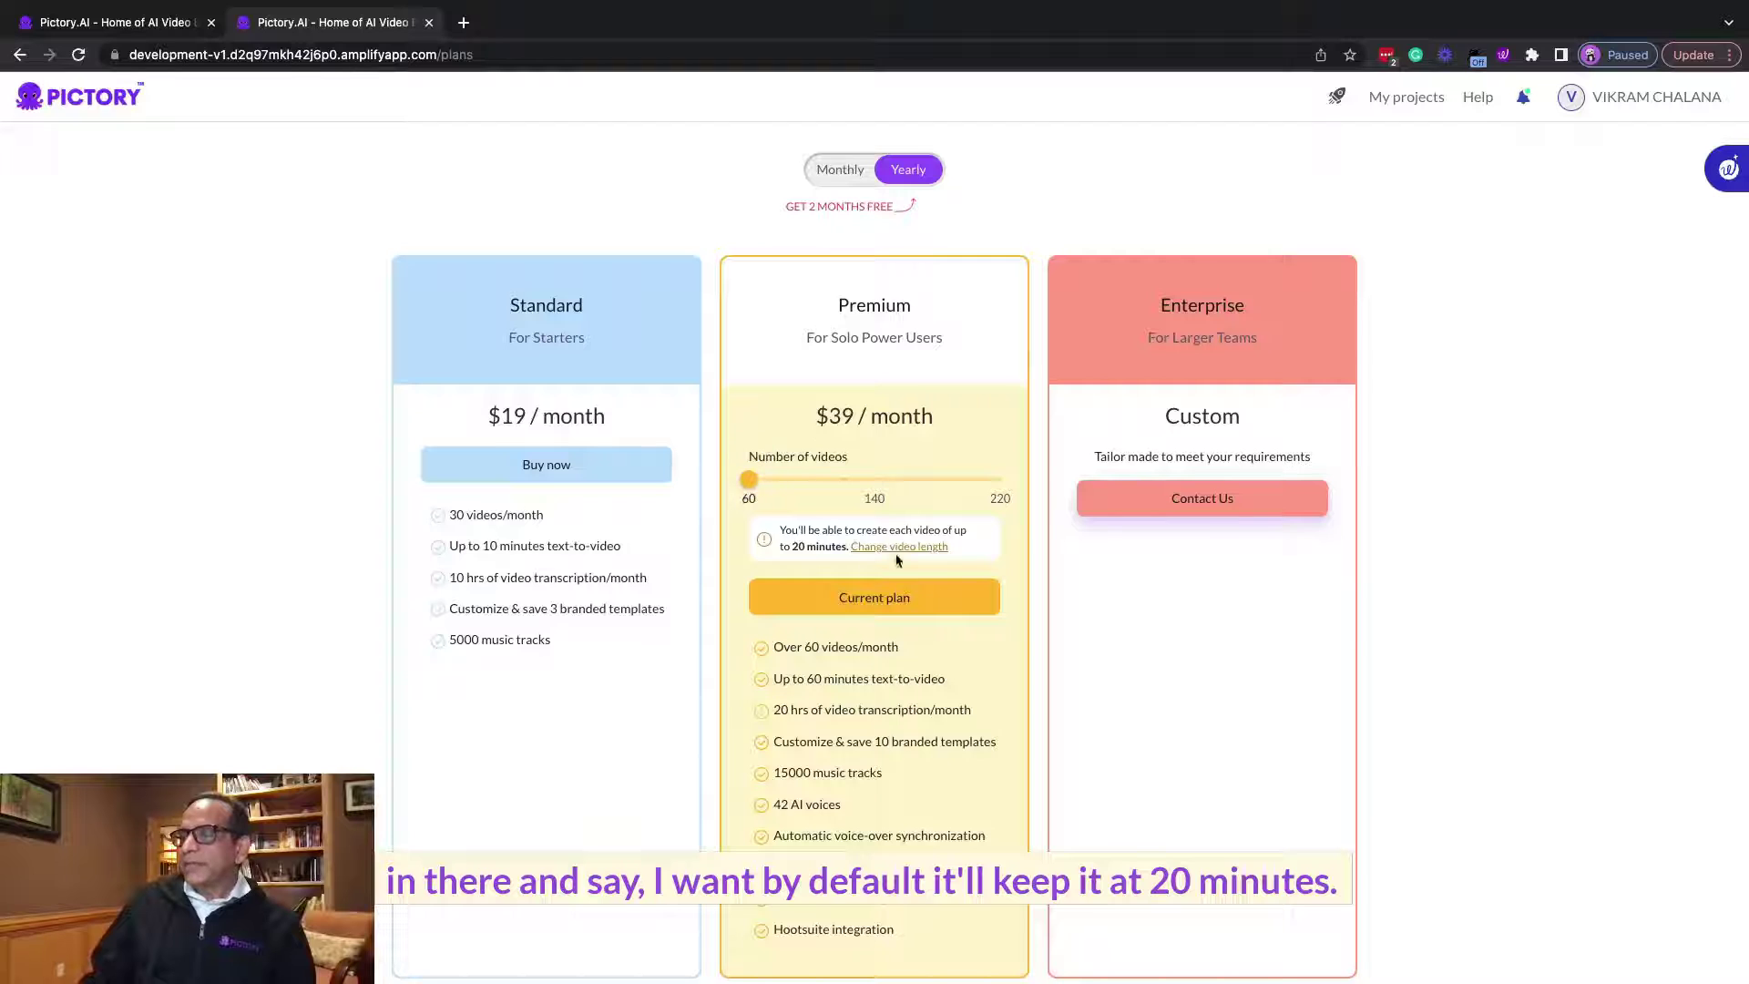
left_click_drag(749, 480, 811, 481)
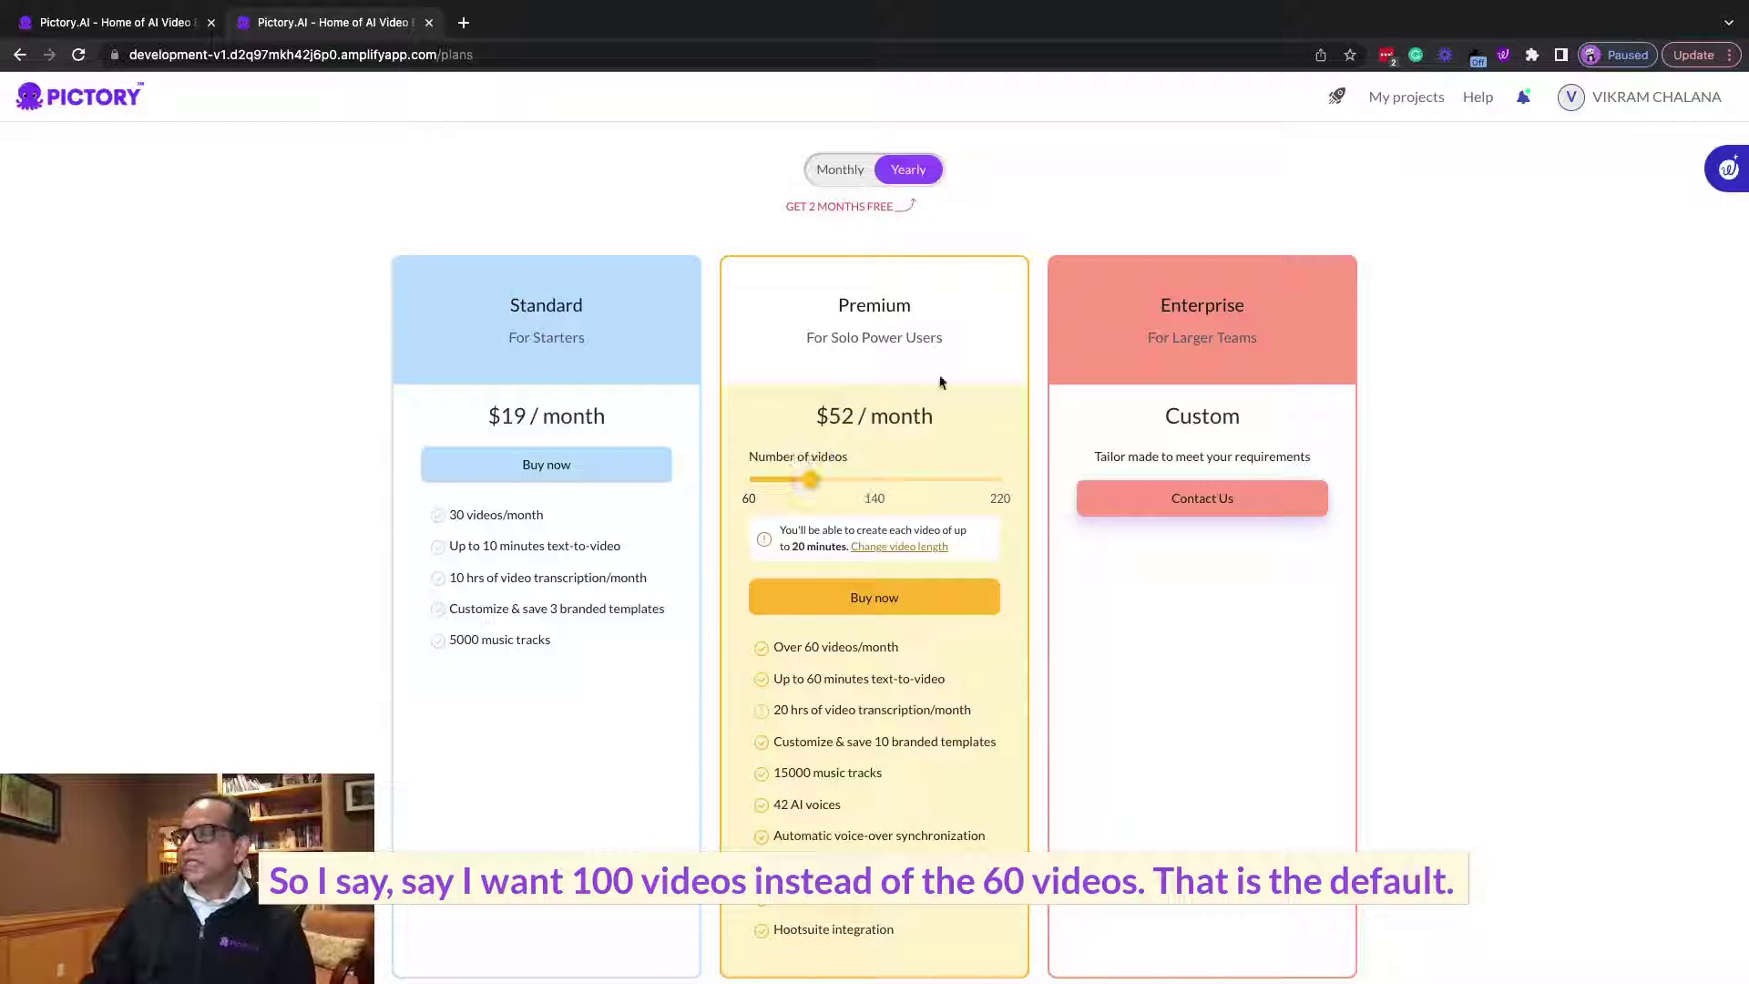
left_click(900, 548)
left_click_drag(848, 526, 766, 536)
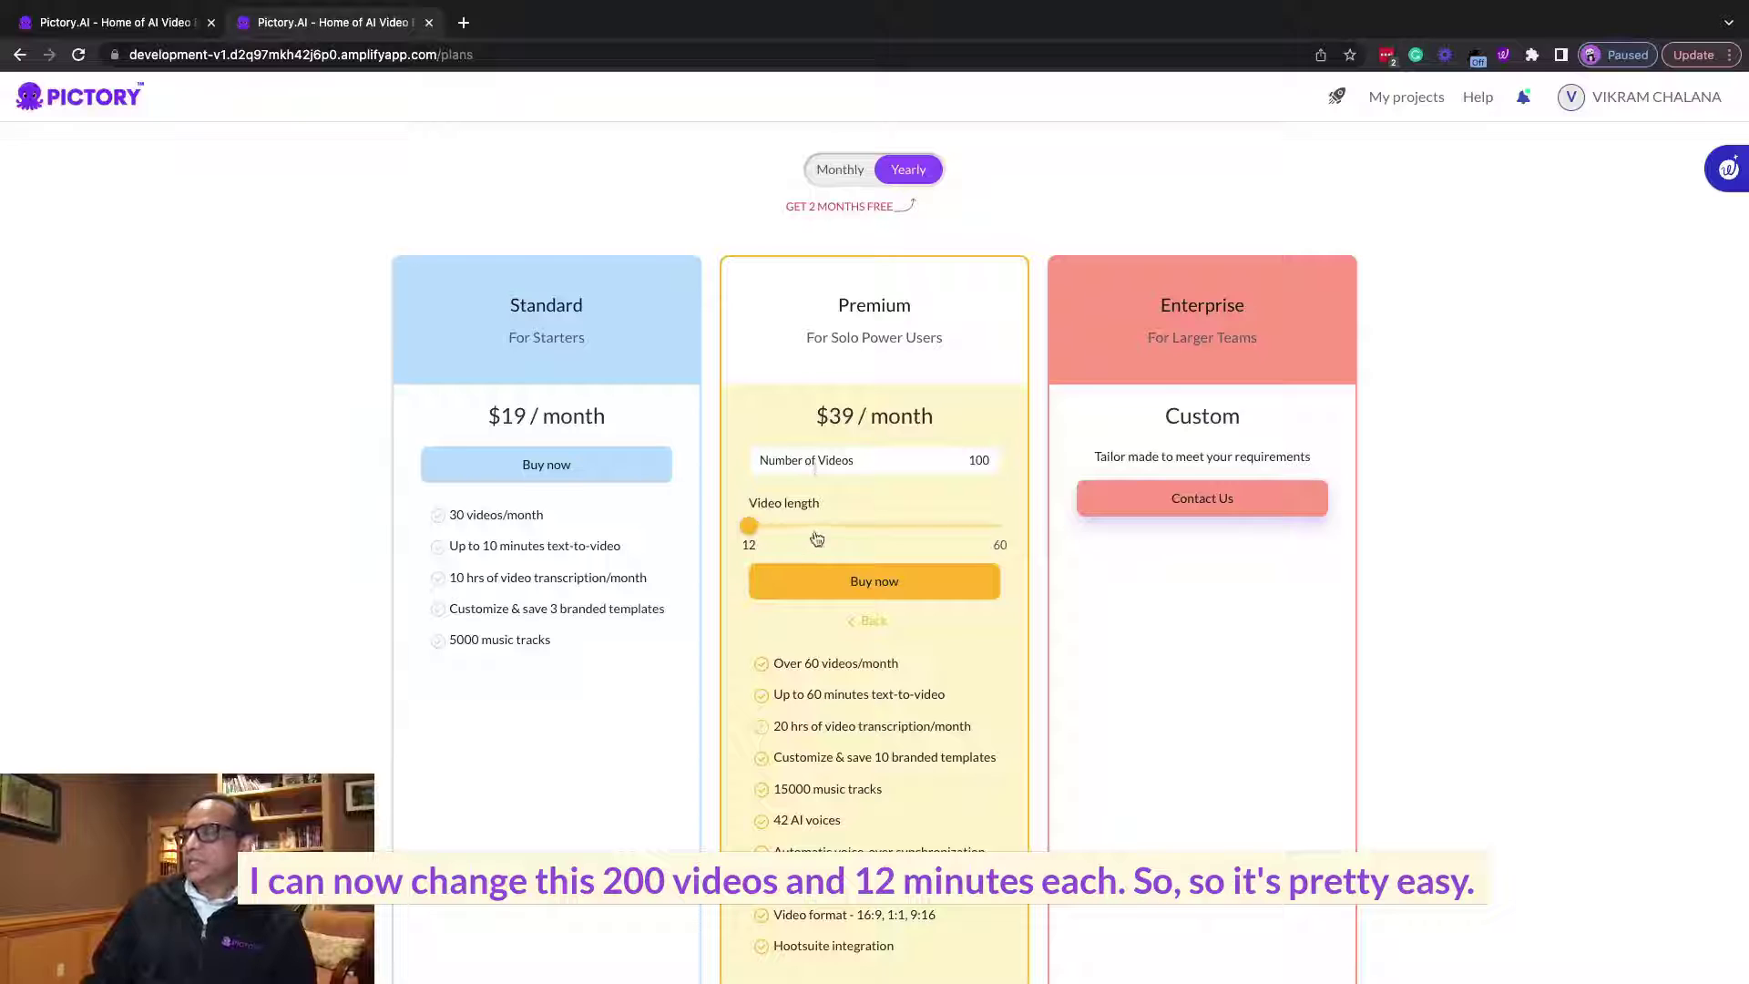
left_click(870, 620)
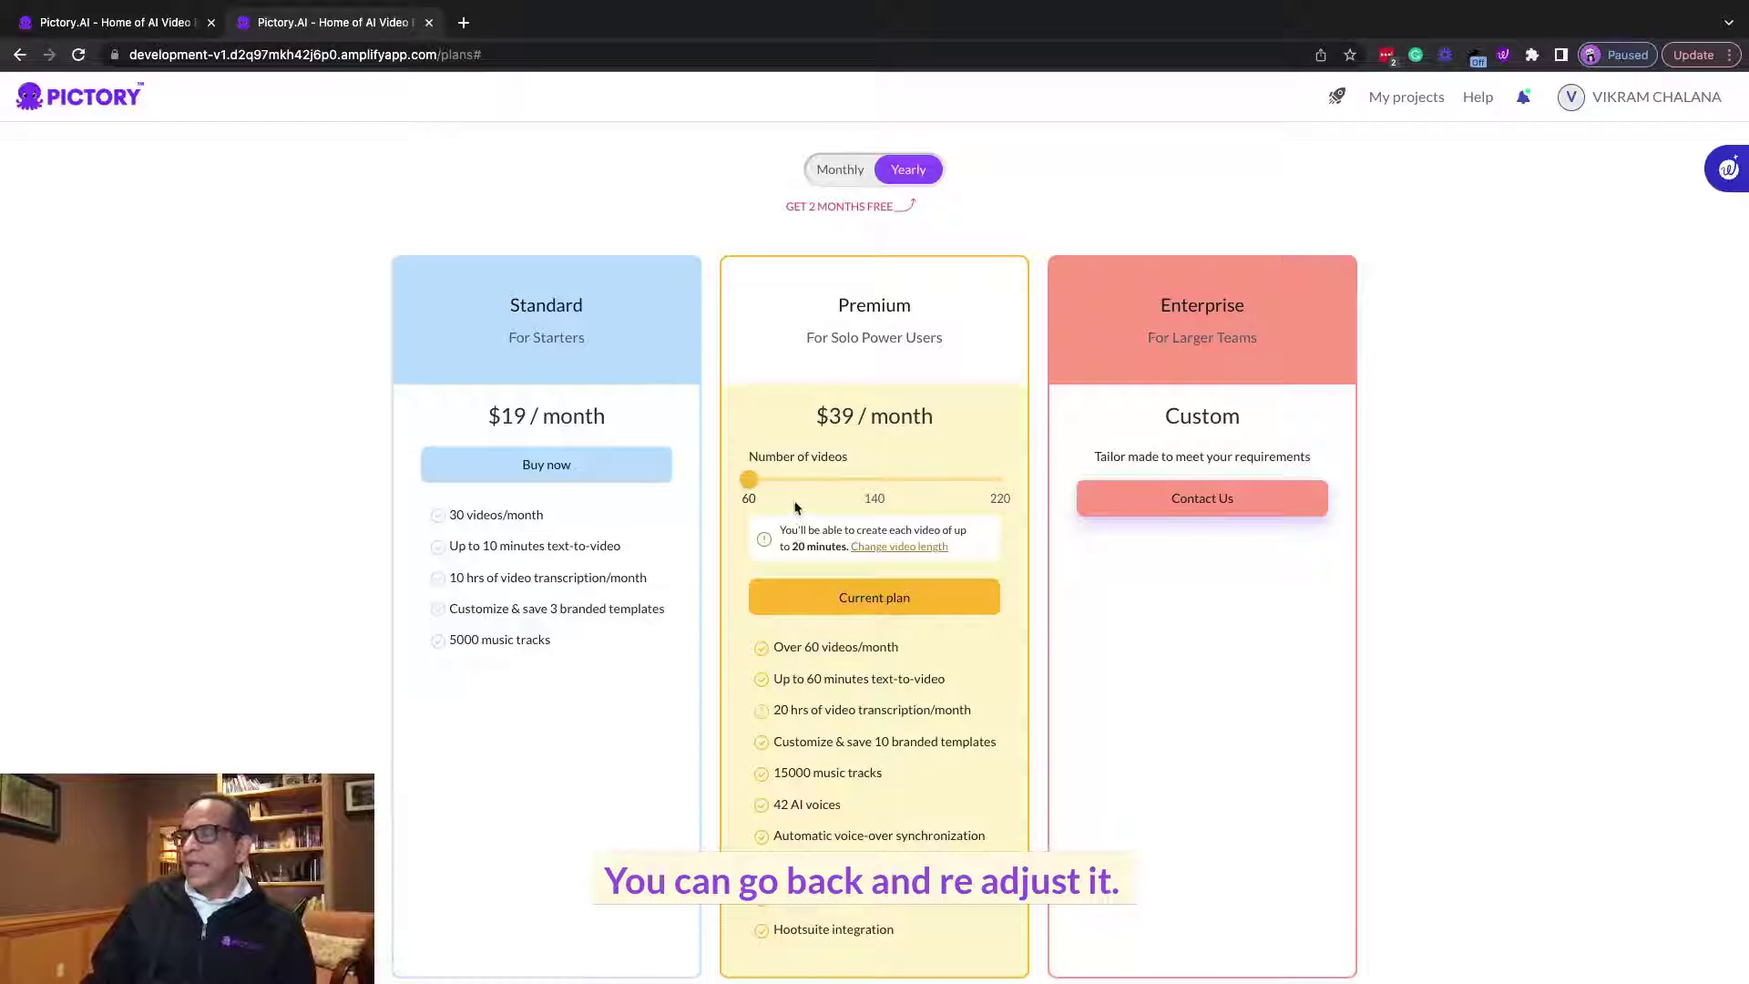
left_click_drag(764, 483, 874, 490)
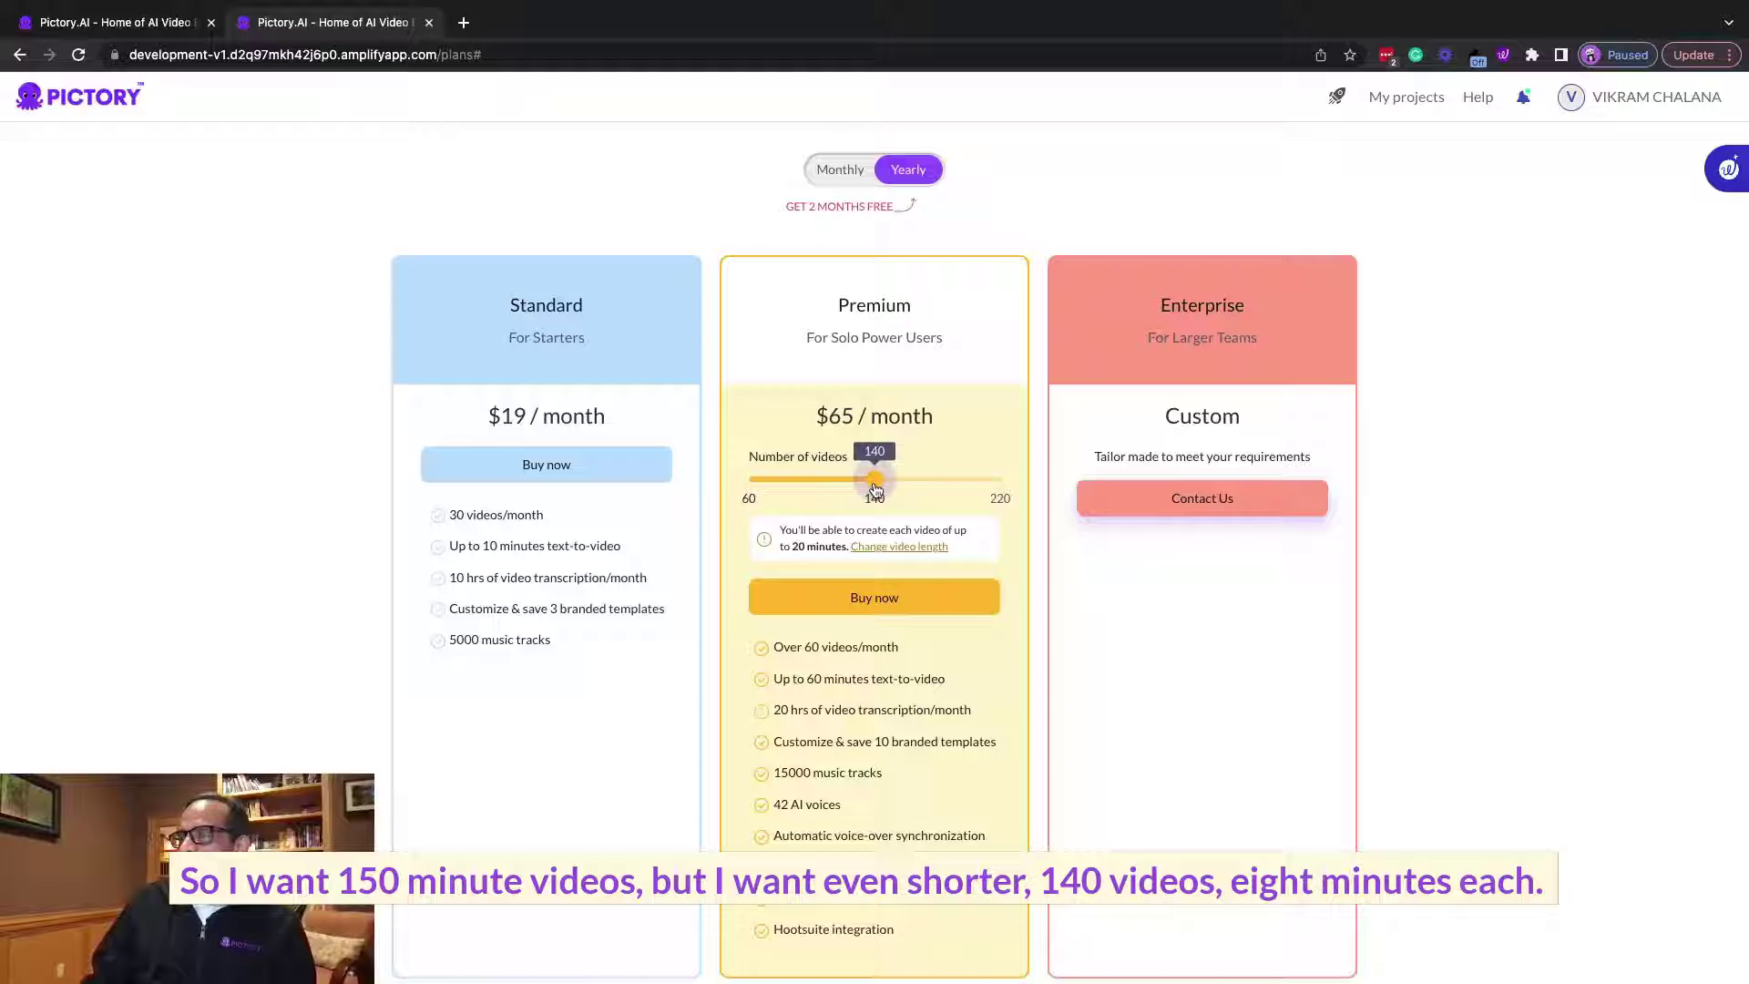
left_click(912, 547)
left_click_drag(883, 525, 748, 526)
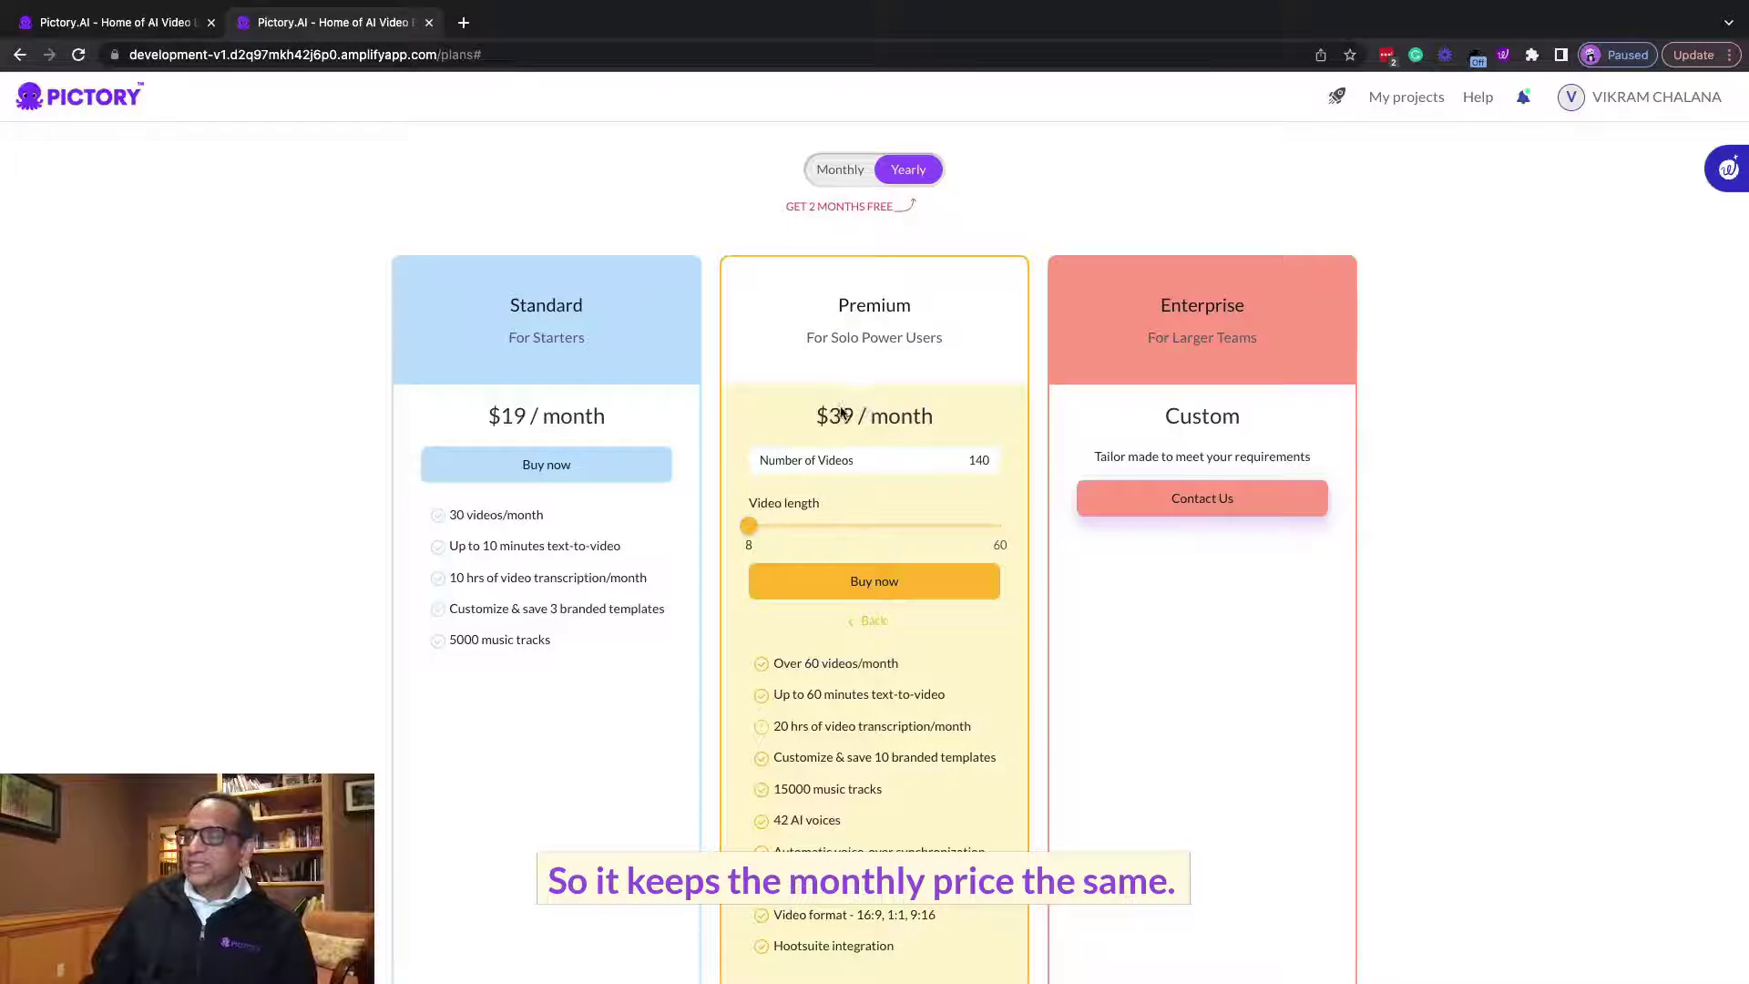
mouse_move(751, 533)
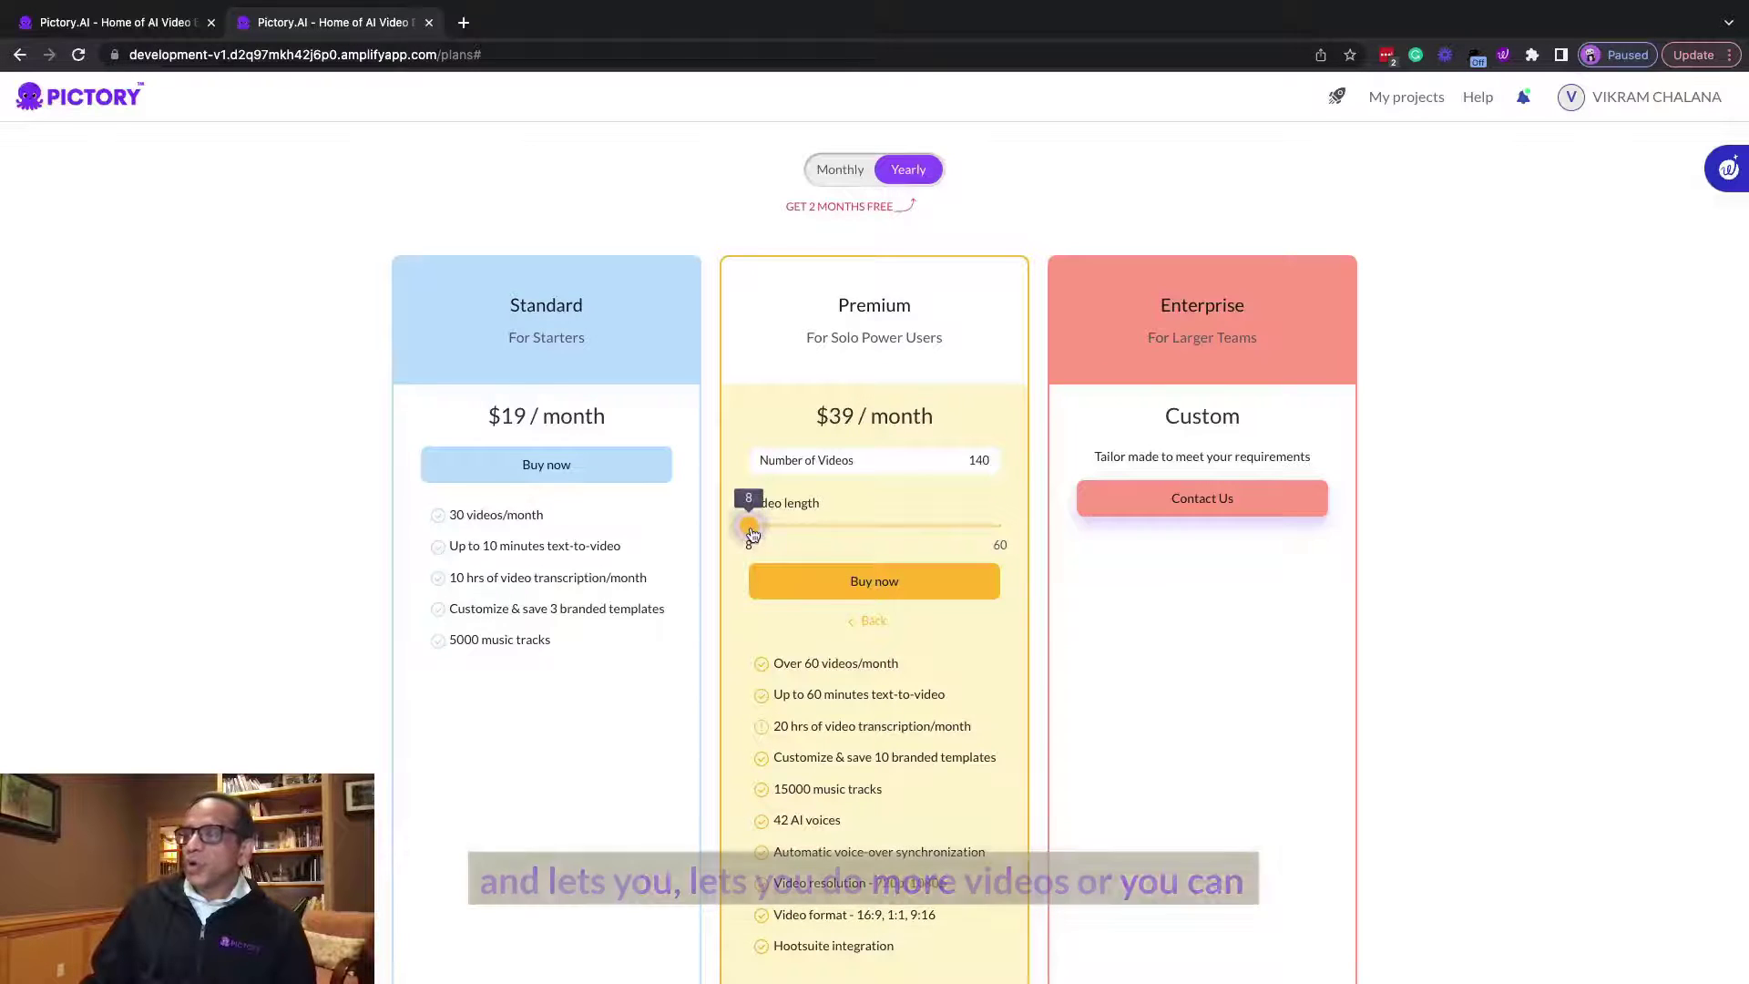
left_click_drag(751, 534, 1003, 535)
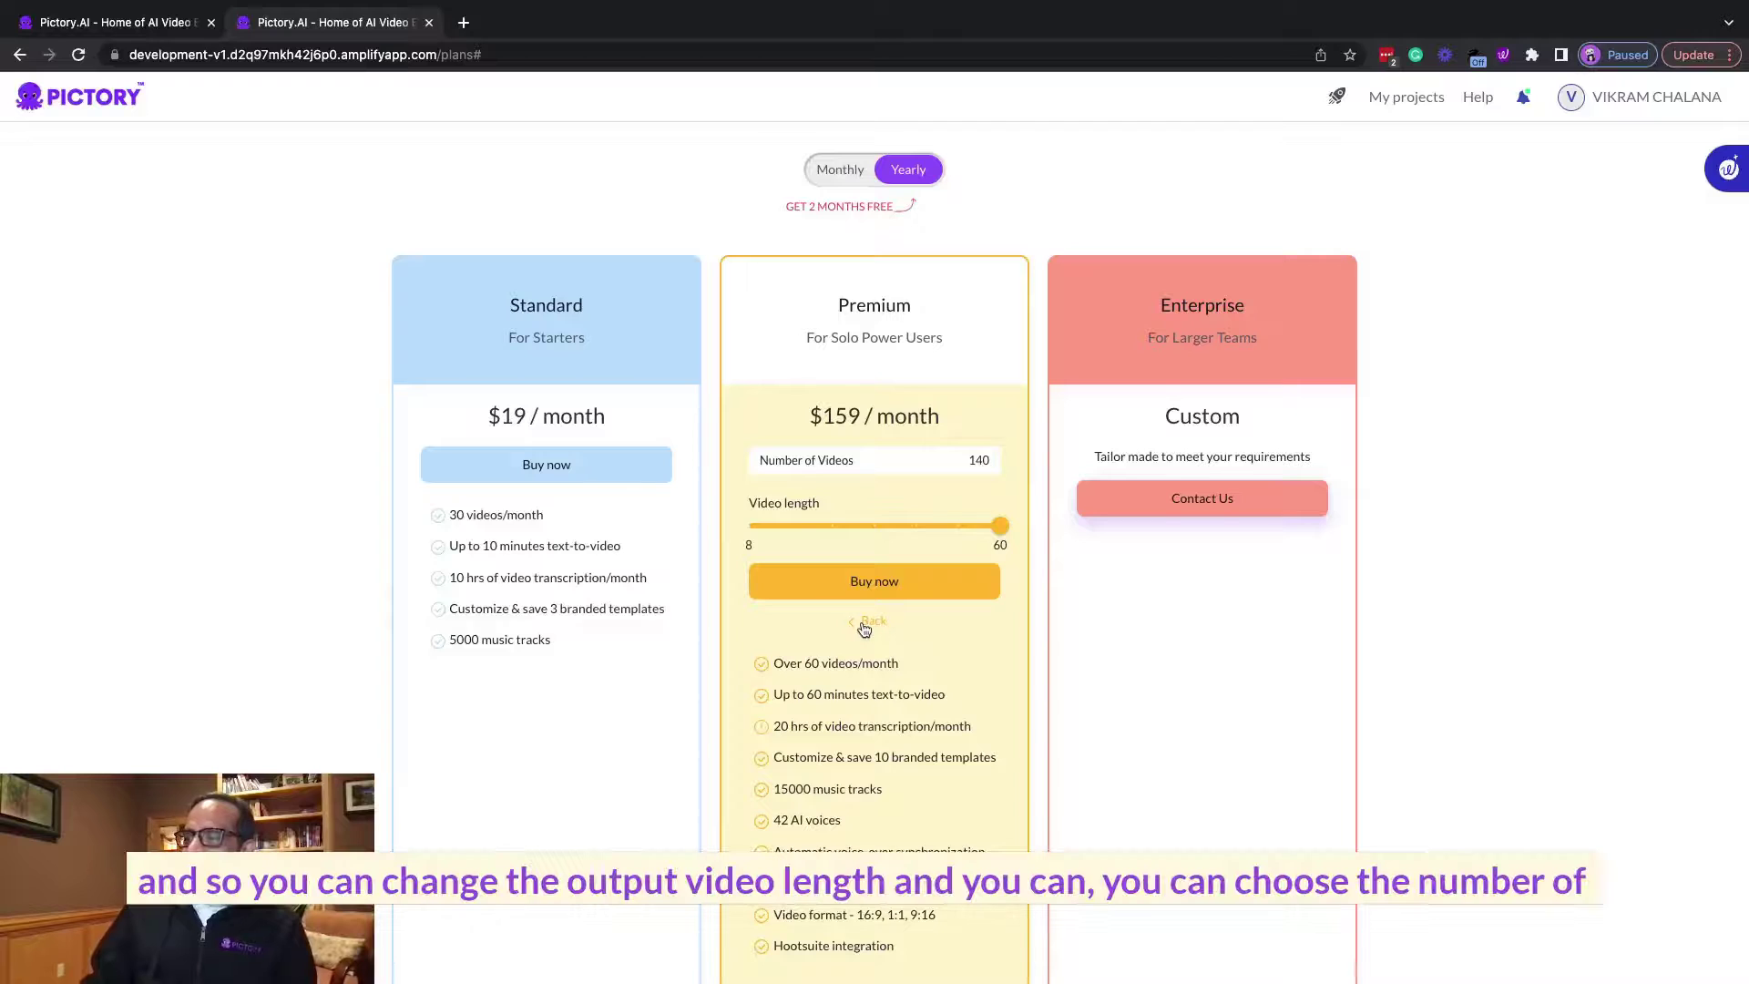
mouse_move(1001, 524)
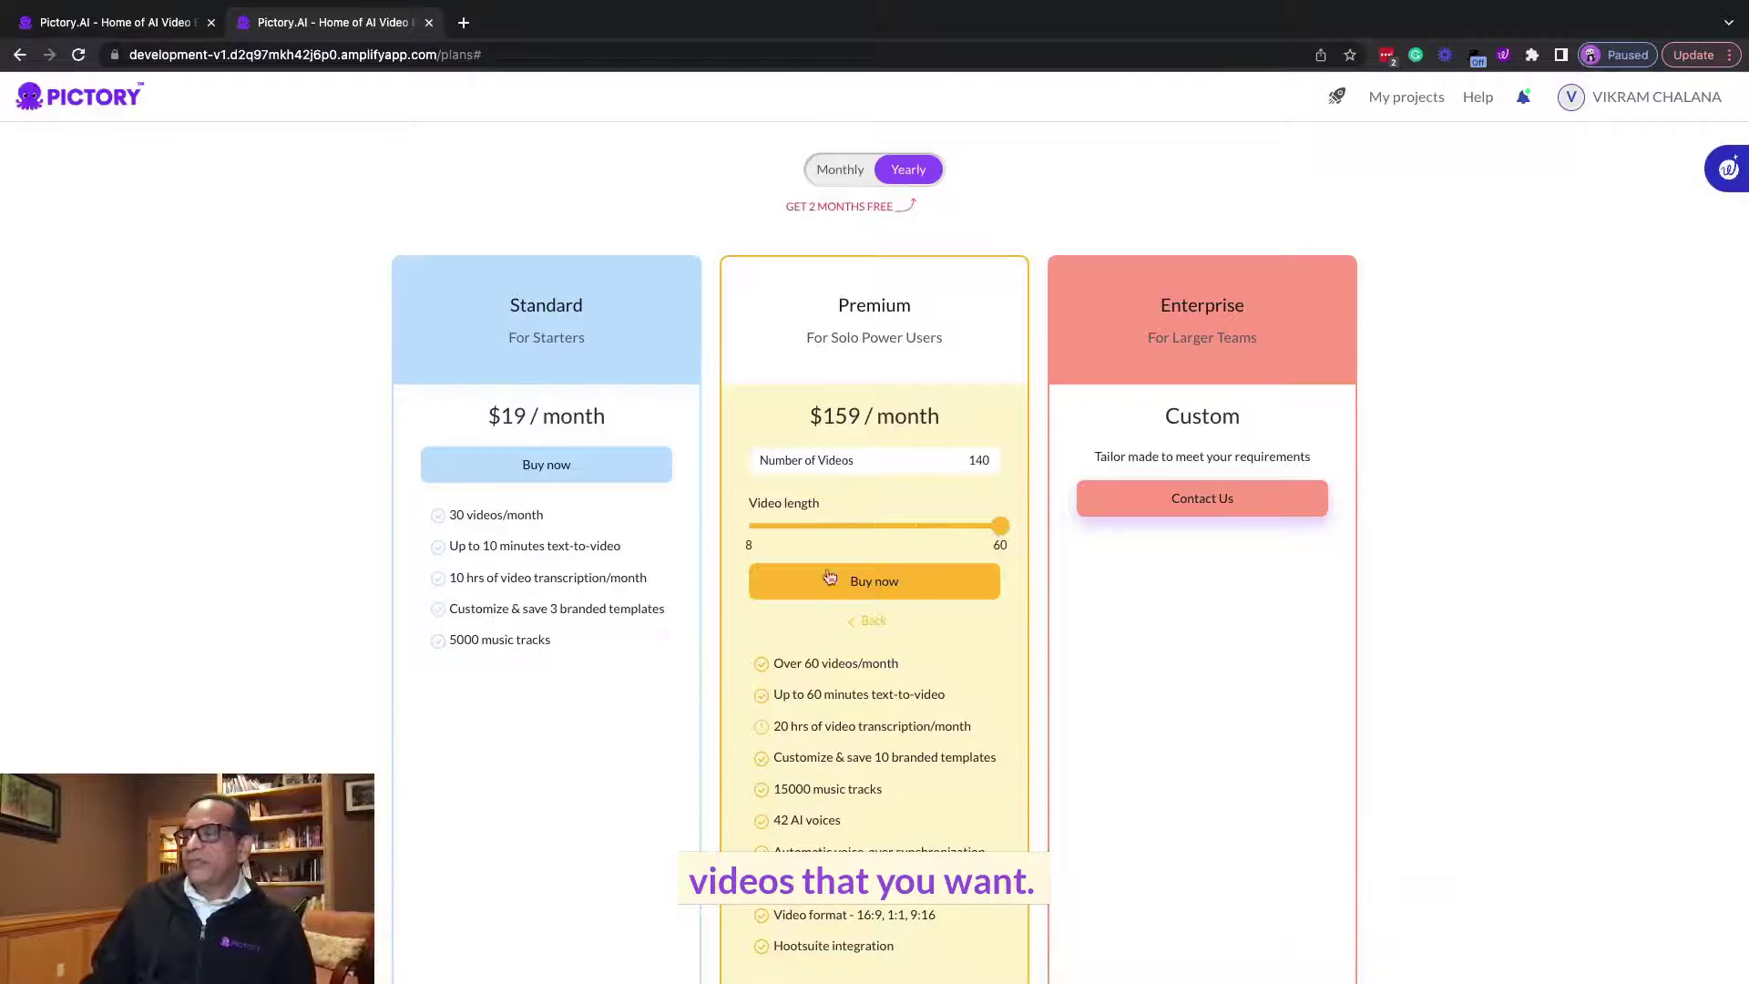
left_click(873, 622)
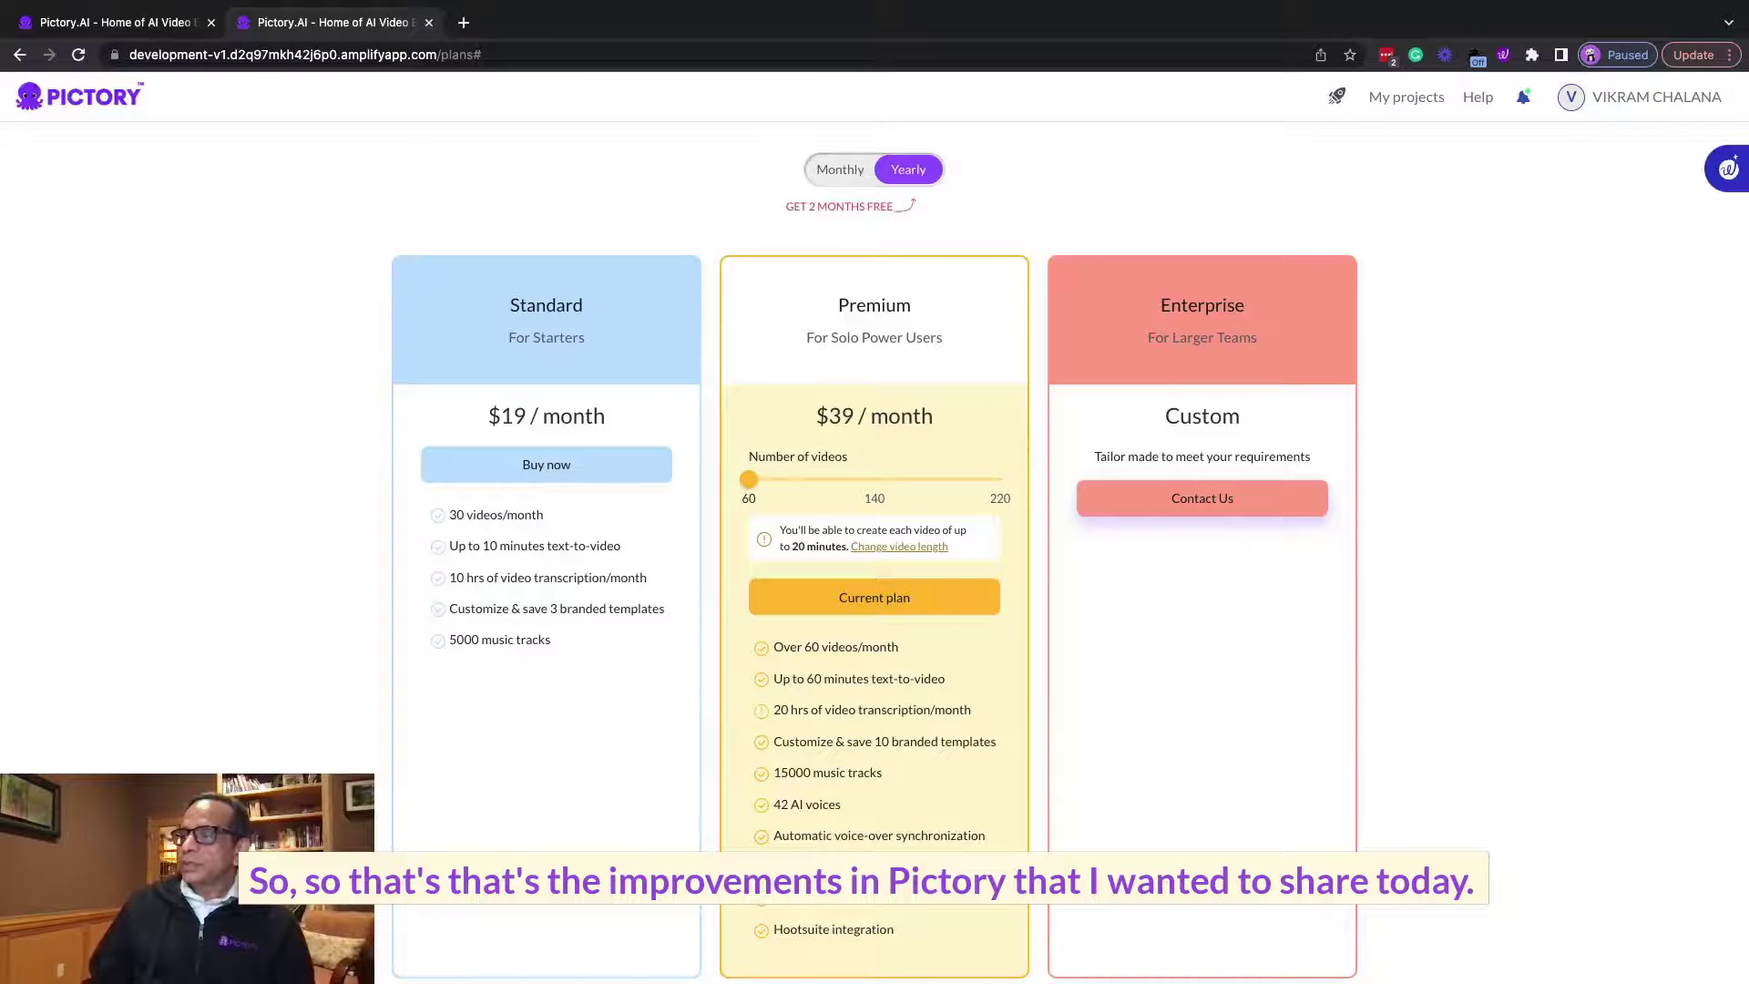
scroll(906, 639, "up", 3)
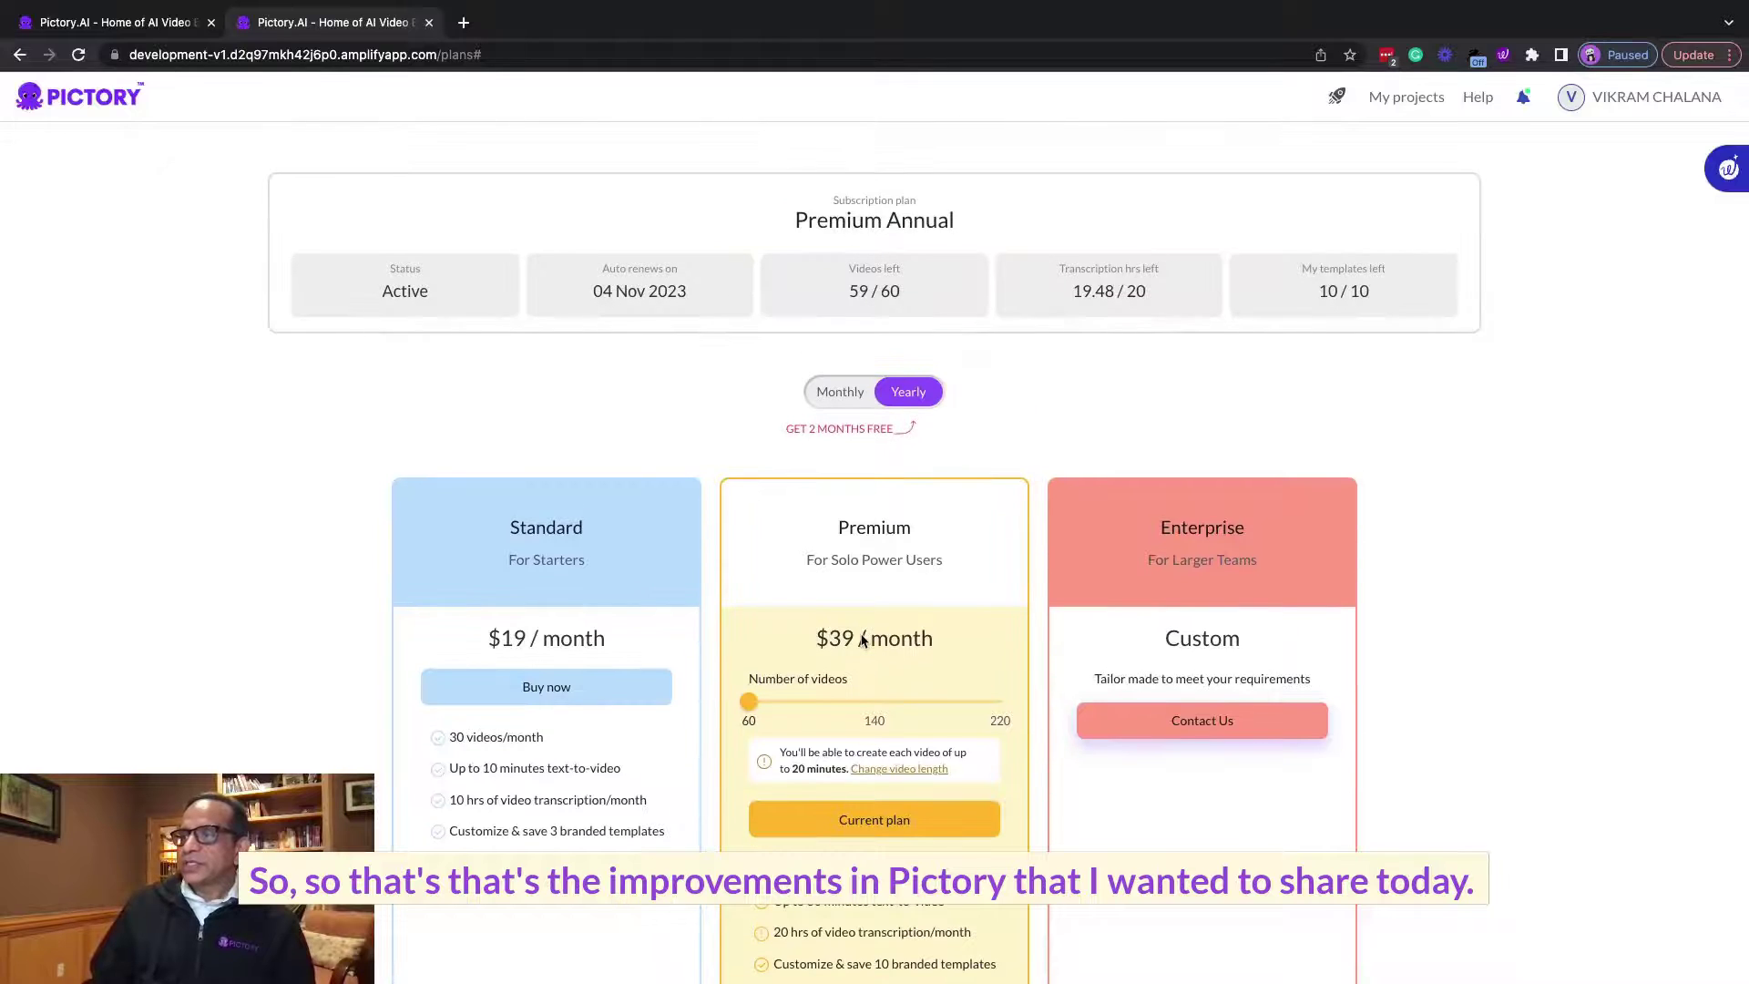